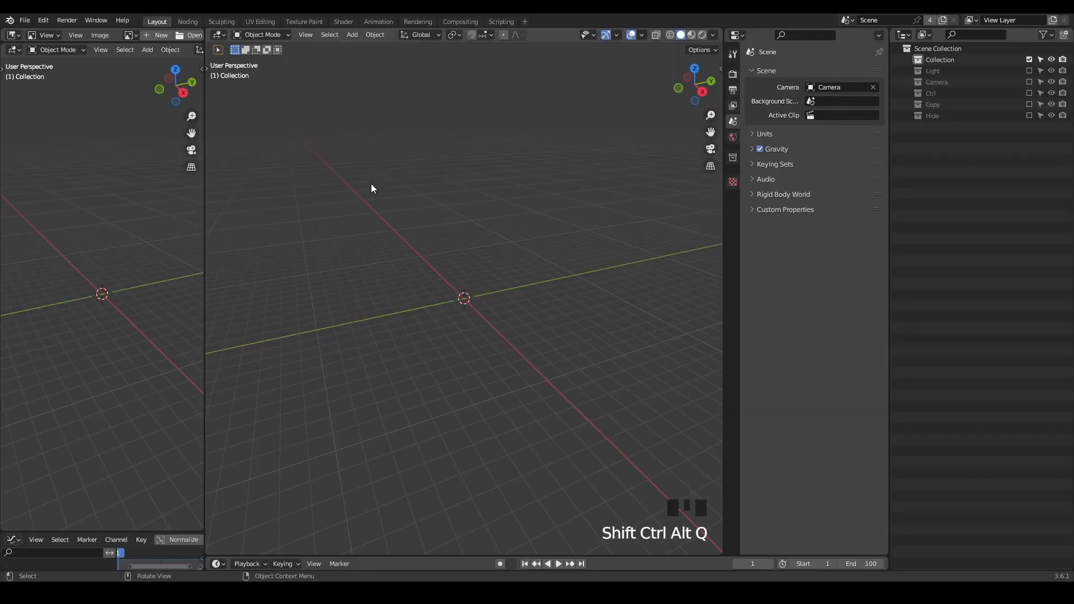
Switch to the Noding workspace, add a plane and give it a new geometry node tree
left_click(188, 22)
key("shift+a")
mouse_move(693, 152)
left_click(731, 153)
left_click(227, 37)
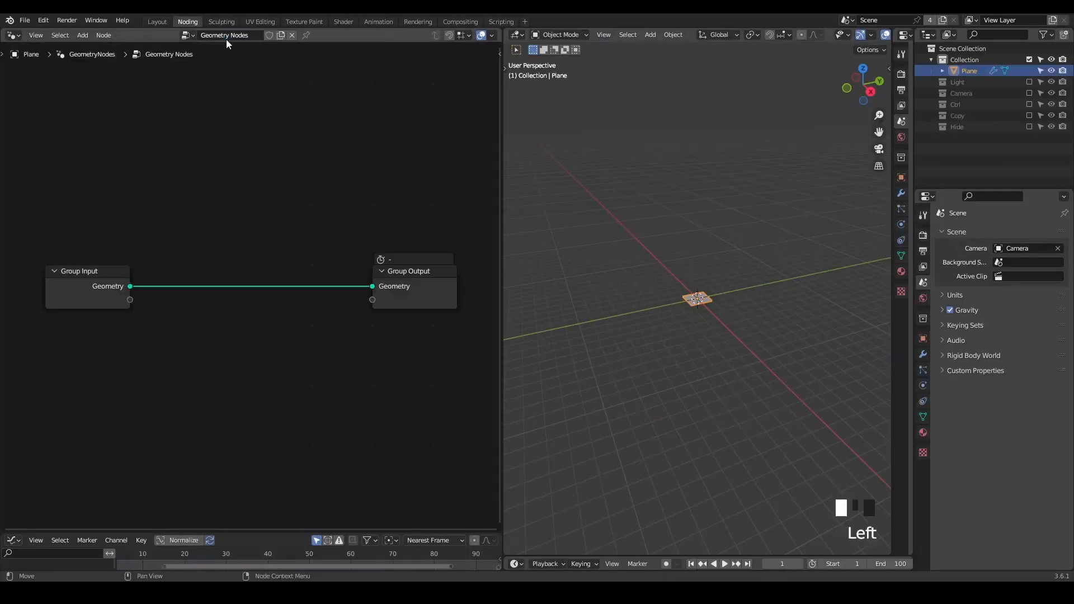
Delete the Group Input node from the plane's geometry node tree
left_click_drag(211, 230, 109, 310)
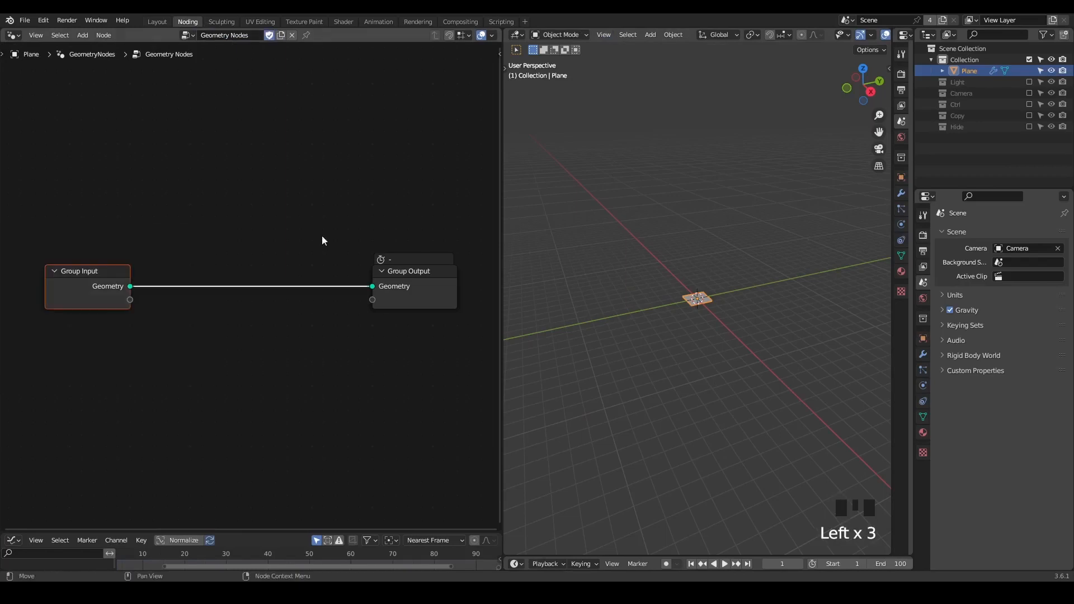
key("x")
middle_click_drag(616, 208, 705, 245)
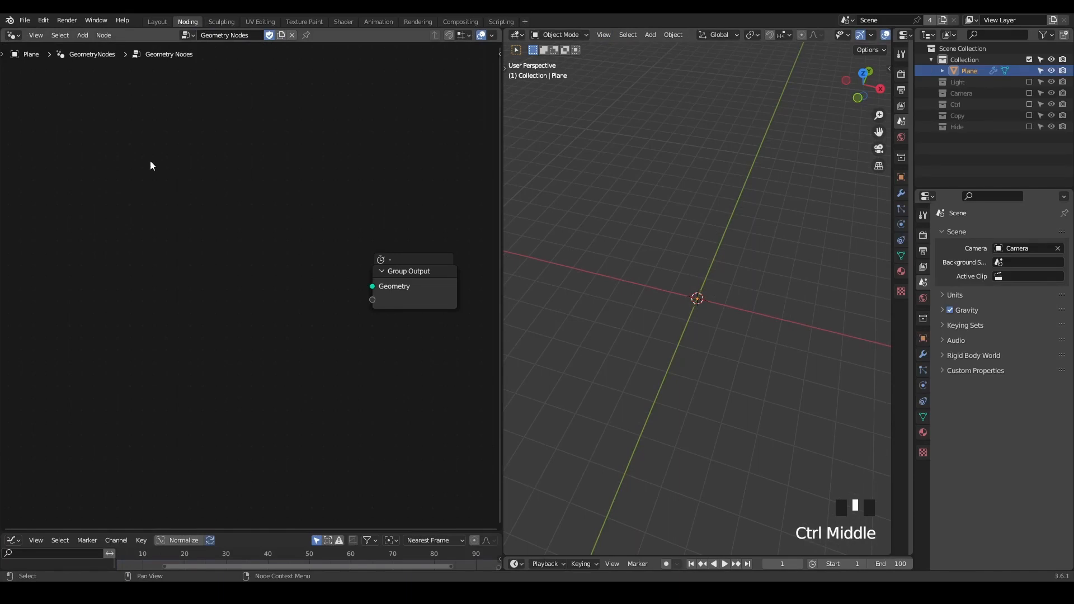
Add a Grid node and connect its Mesh output to the Group Output
key("shift+a")
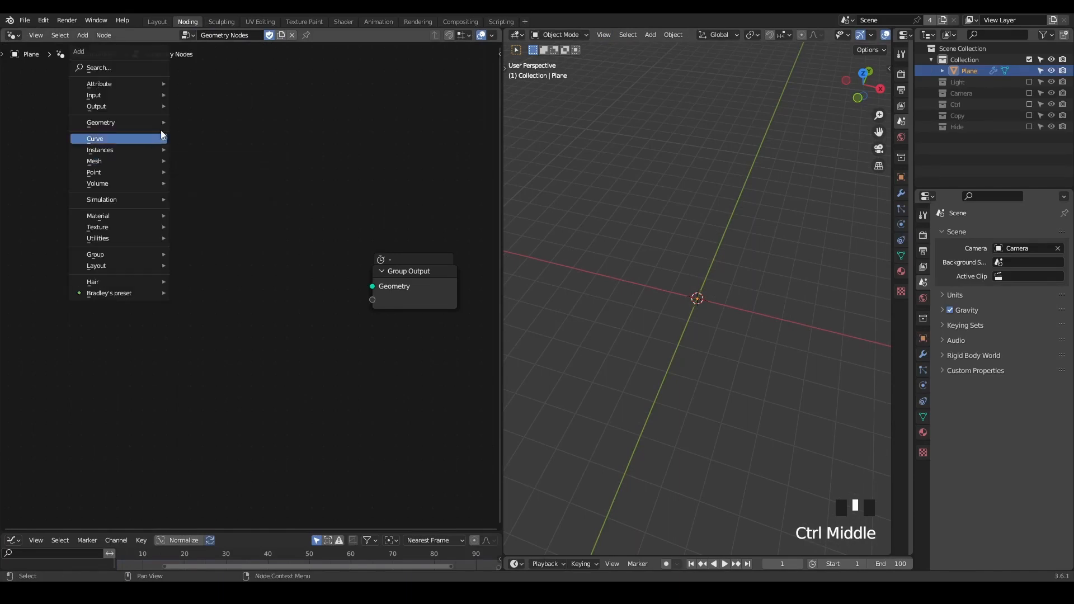
left_click(141, 77)
type("grid")
key("Return")
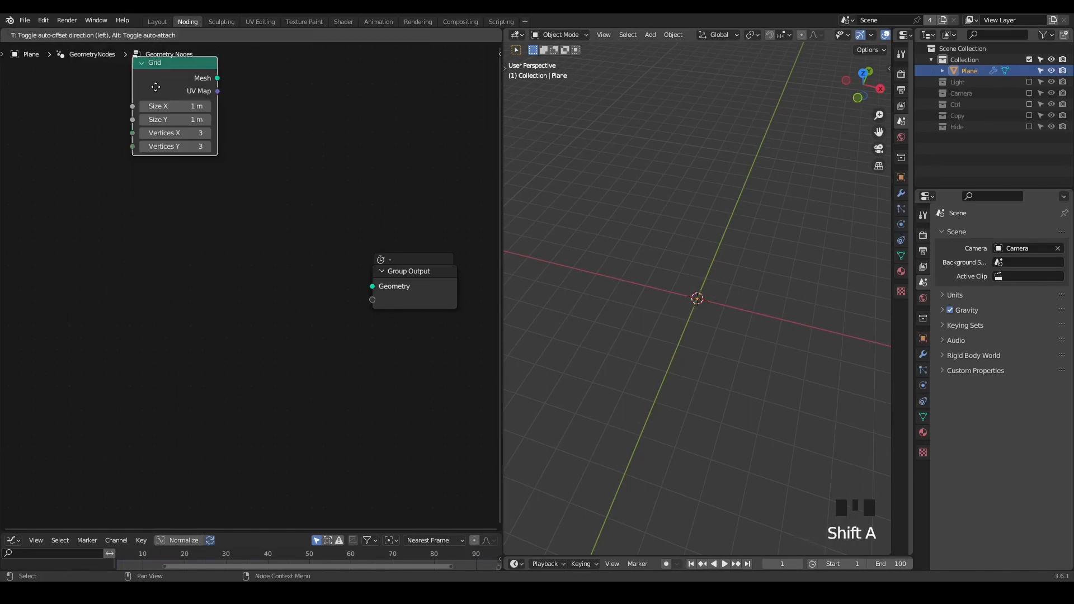
left_click(125, 229)
left_click(124, 228, "alt+shift")
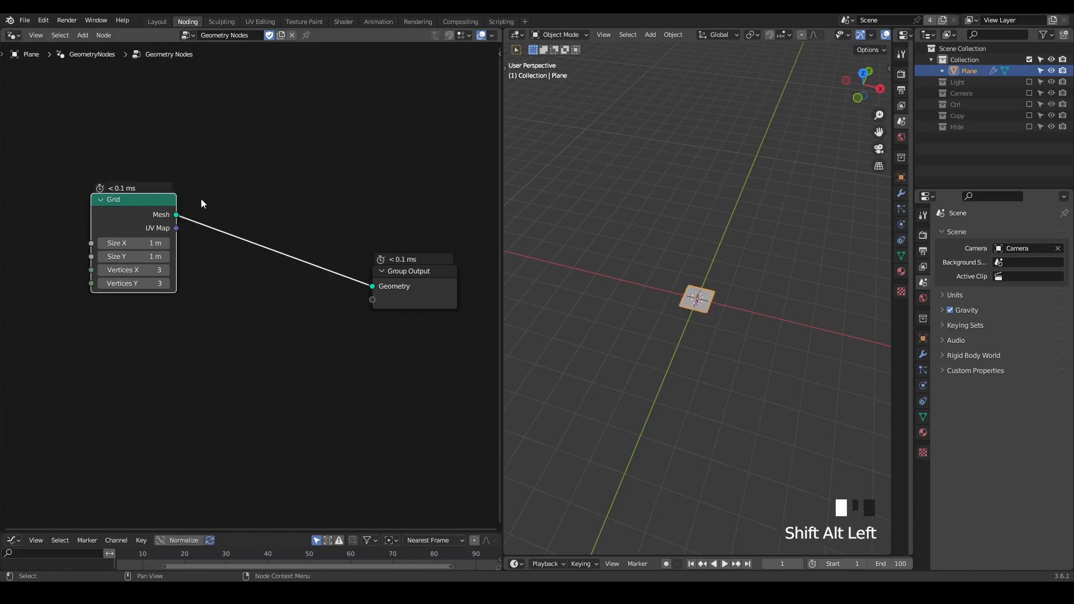
Insert a G_Points Distribute node between the Grid and the Group Output
middle_click_drag(680, 266, 670, 293)
scroll(669, 294, "up", 2)
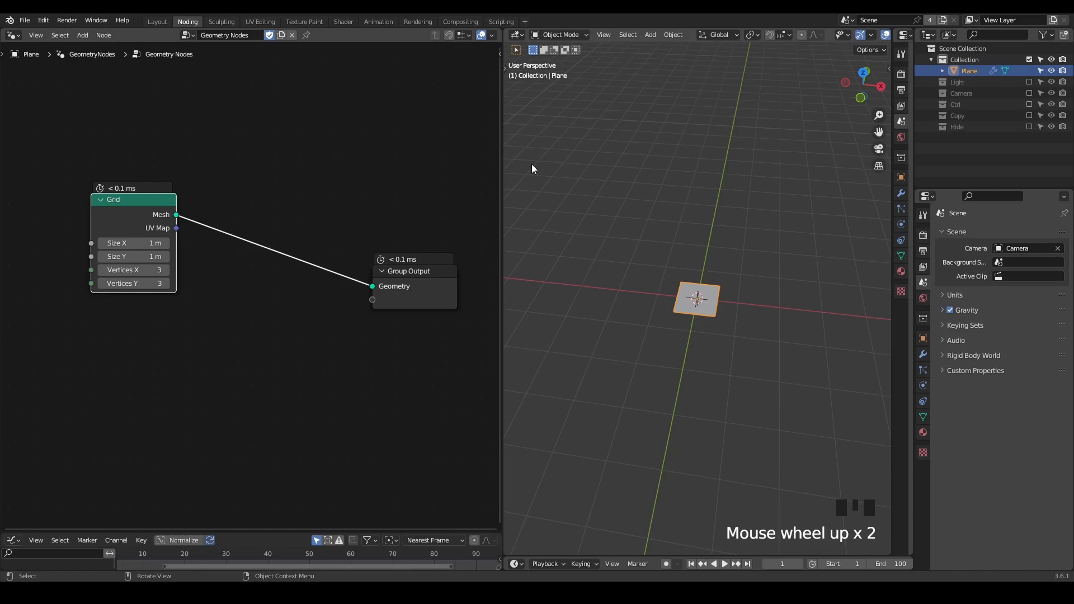
key("shift+ctrl+alt+q")
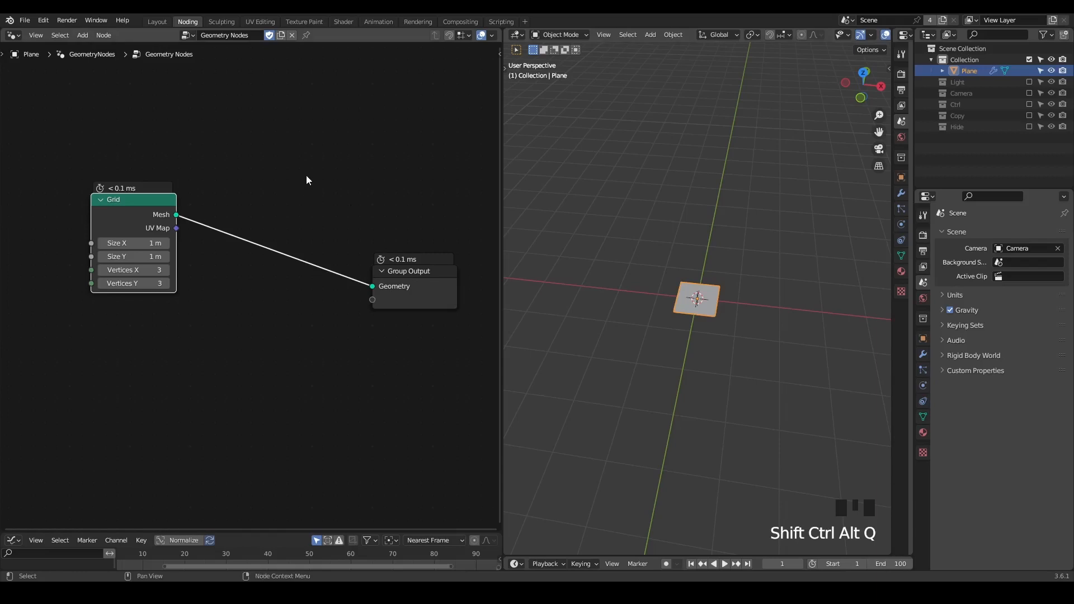
key("ctrl+a")
type("point dist")
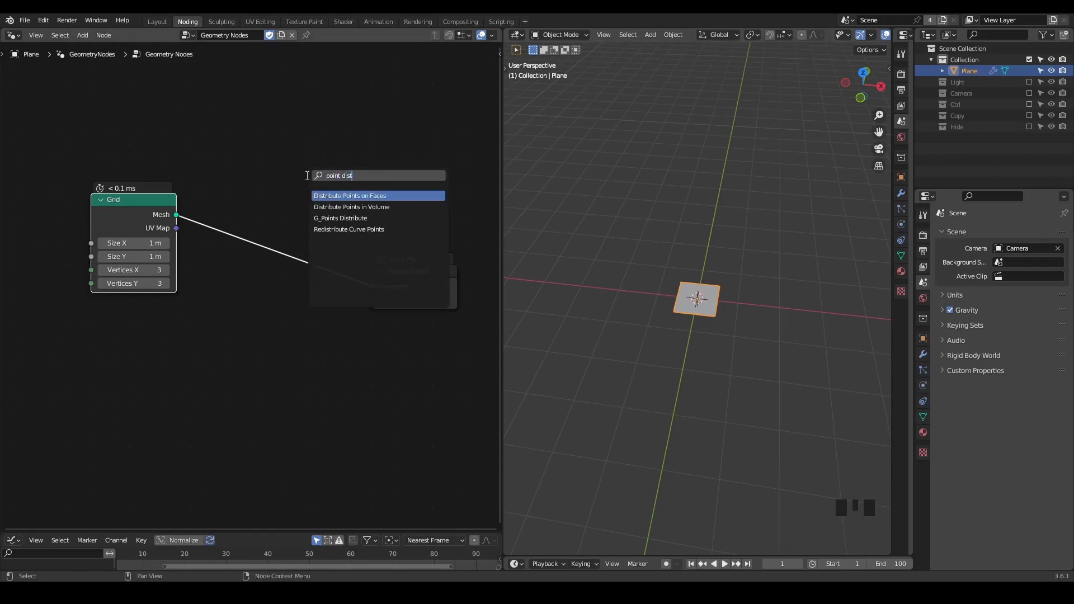
key("Down")
key("Down")
key("Return")
left_click(238, 188)
scroll(636, 306, "up", 1)
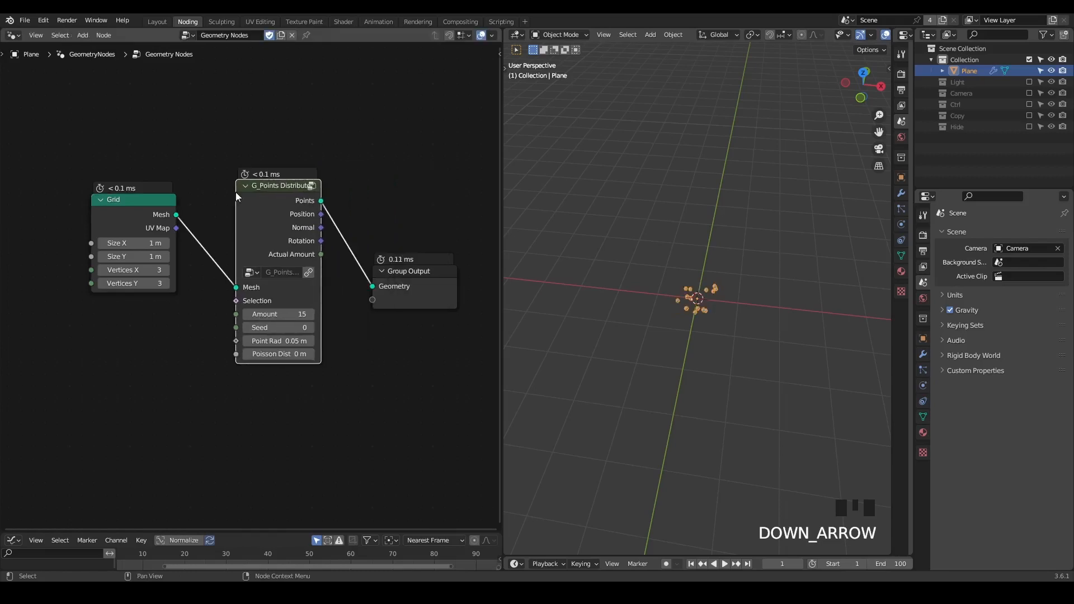
Insert an Instance on Points node after G_Points Distribute
scroll(636, 306, "up", 2)
middle_click_drag(323, 197, 236, 171)
key("ctrl+a")
type("point")
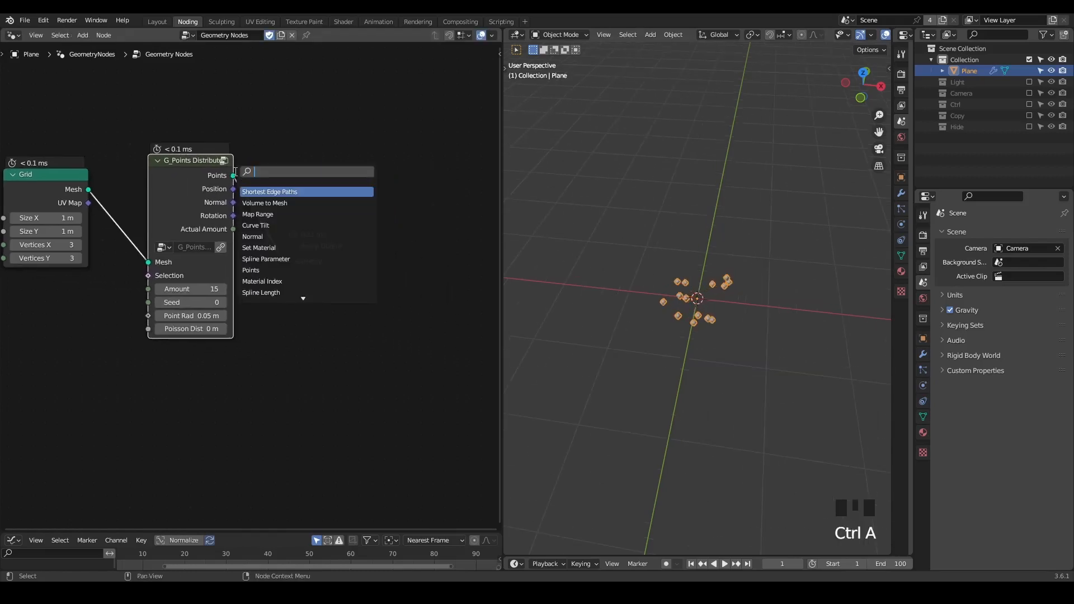
type(" instan")
key("Return")
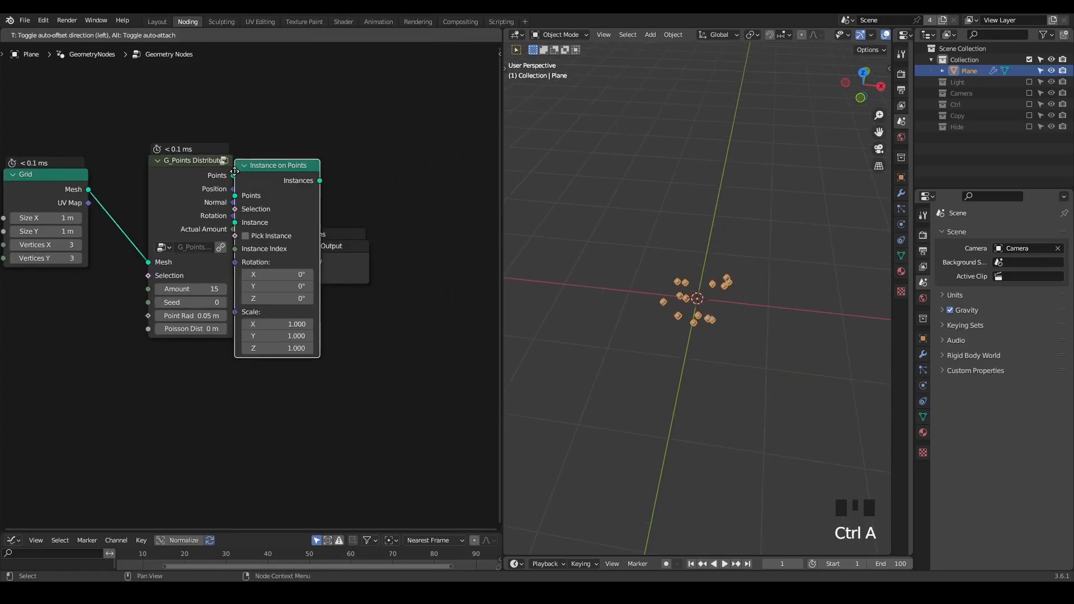
left_click(240, 216)
Add a G_Curve Linear node and connect its Curves output to the Instance input of Instance on Points
middle_click_drag(130, 357, 266, 300)
key("ctrl+a")
type("curve lin")
key("Return")
left_click(136, 317)
right_click_drag(136, 317, 302, 210, "alt")
Insert a Realize Instances node between Instance on Points and the Group Output
middle_click_drag(440, 248, 313, 234)
key("ctrl+a")
type("reali")
key("Return")
left_click(260, 179)
Turn off Centered on G_Curve Linear, set its X/Y/Z to 2, and reposition the node
middle_click_drag(190, 341, 309, 309)
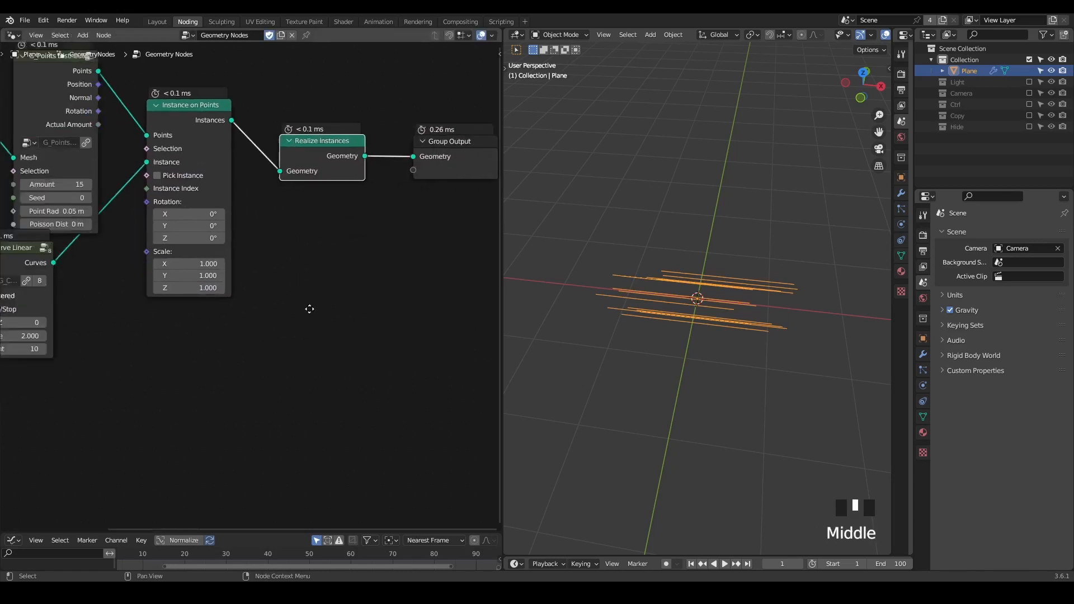
scroll(158, 268, "down", 2)
left_click(121, 251)
left_click(165, 274)
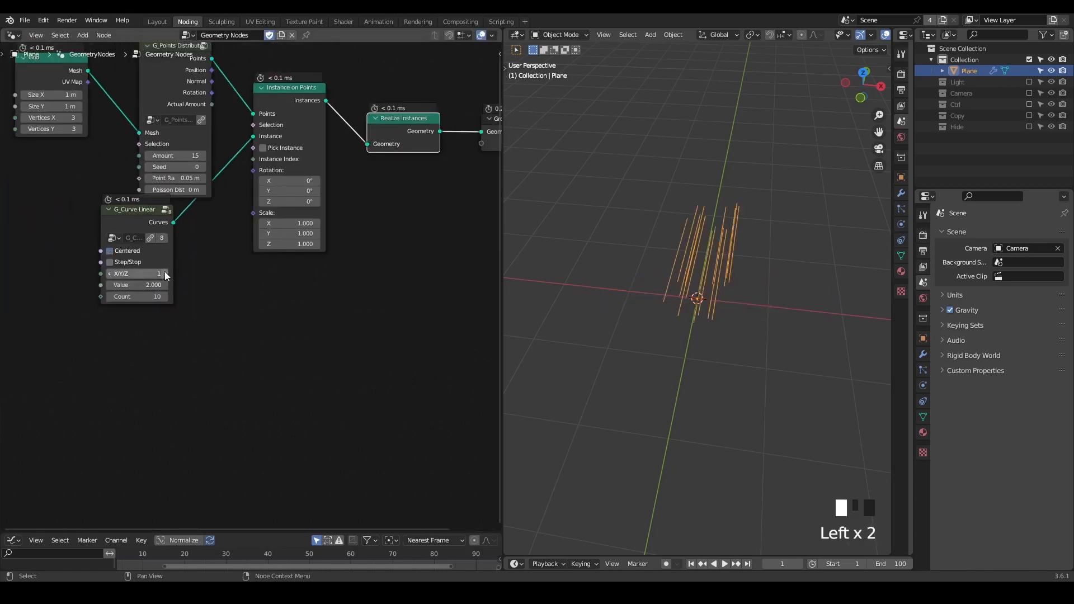
left_click(165, 274)
left_click(165, 274)
left_click_drag(128, 218, 176, 235)
Insert a G_Follow Splines node between Realize Instances and the Group Output
middle_click_drag(493, 178, 331, 184)
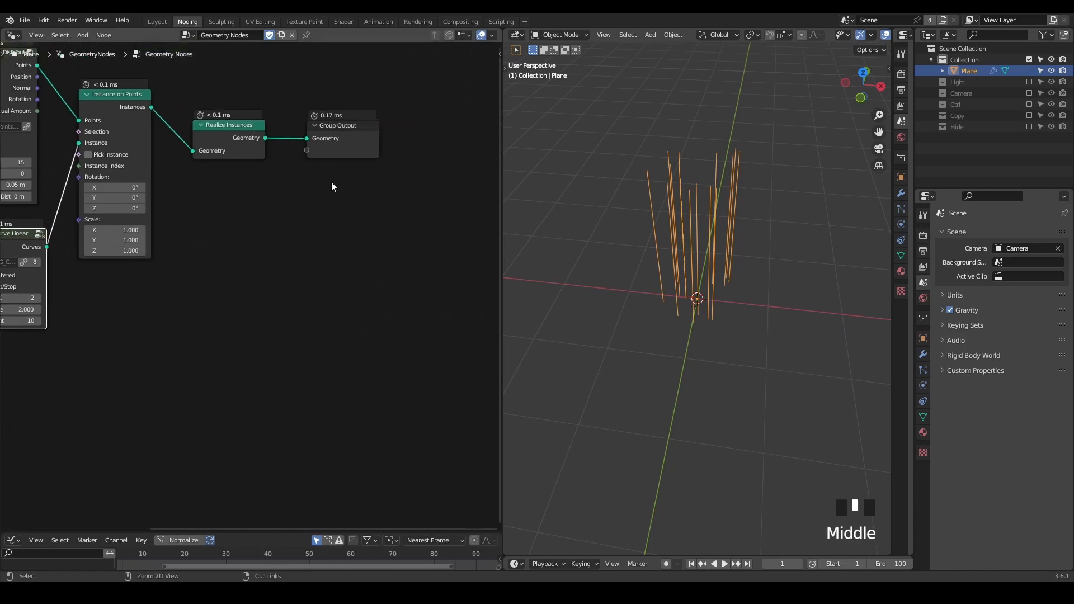
key("ctrl+a")
type("follow")
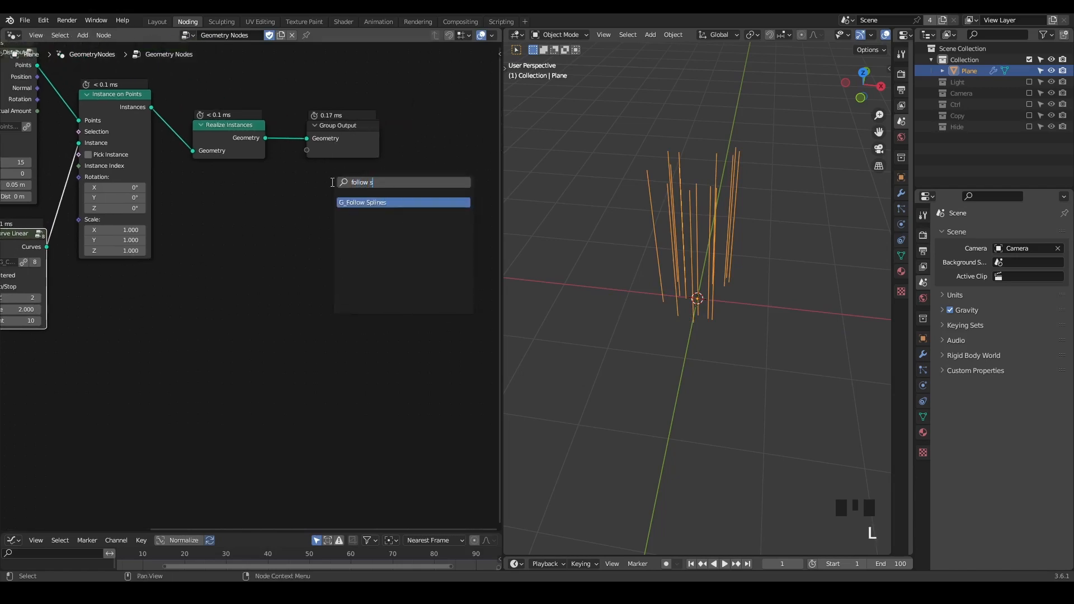
key("Return")
left_click(271, 126)
Set the Offset of G_Follow Splines to 0.670
middle_click_drag(148, 309, 313, 280)
left_click_drag(443, 232, 470, 232, "shift")
middle_click_drag(590, 263, 648, 234)
Enlarge the Grid by giving Size X and Size Y the same larger value
middle_click_drag(36, 129, 84, 125)
left_click(83, 116)
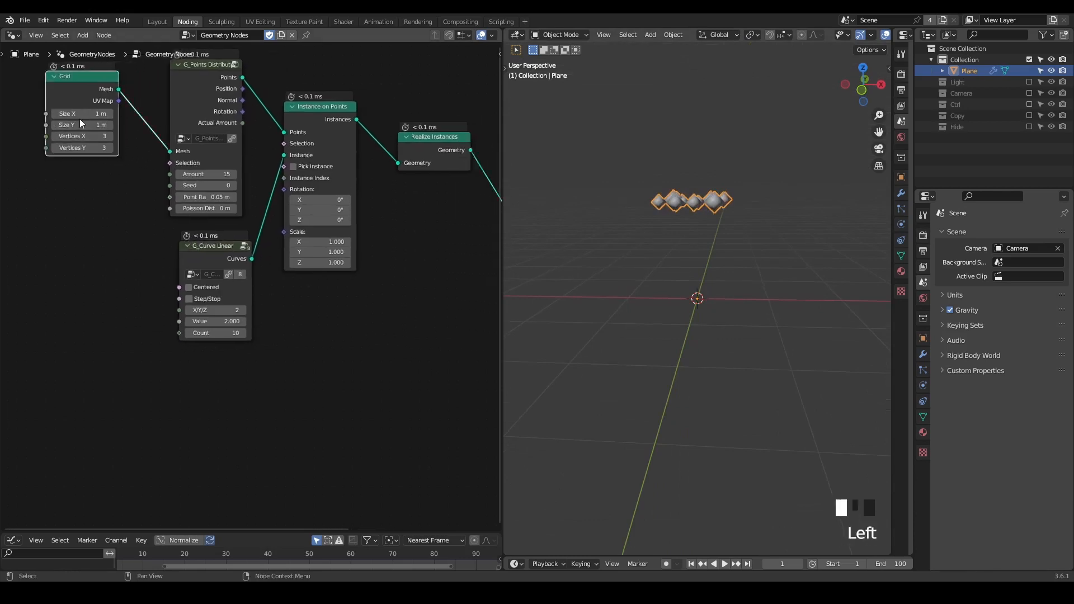
left_click_drag(83, 116, 82, 125)
key("Return")
Move the G_Follow Splines and Group Output nodes away from Realize Instances to make room for more nodes
middle_click_drag(420, 264, 223, 261)
left_click_drag(431, 91, 290, 186)
key("g")
left_click(353, 213)
left_click(353, 212)
Add a G_Proximity Falloff node in the space below the link into G_Follow Splines
middle_click_drag(632, 249, 605, 230)
scroll(607, 232, "down", 2)
key("ctrl+a")
type("p")
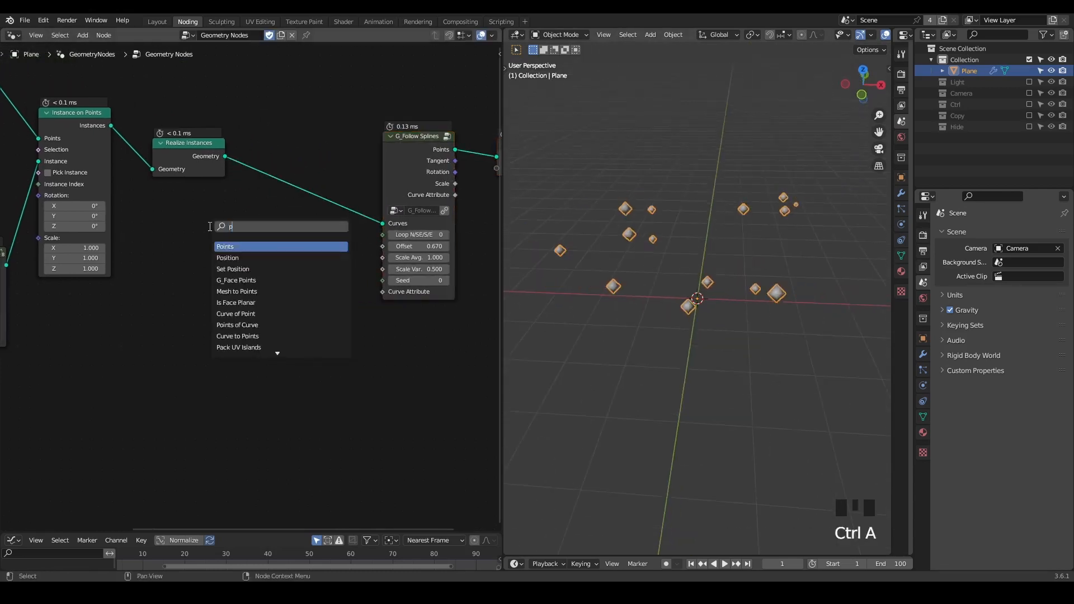
type("roxim")
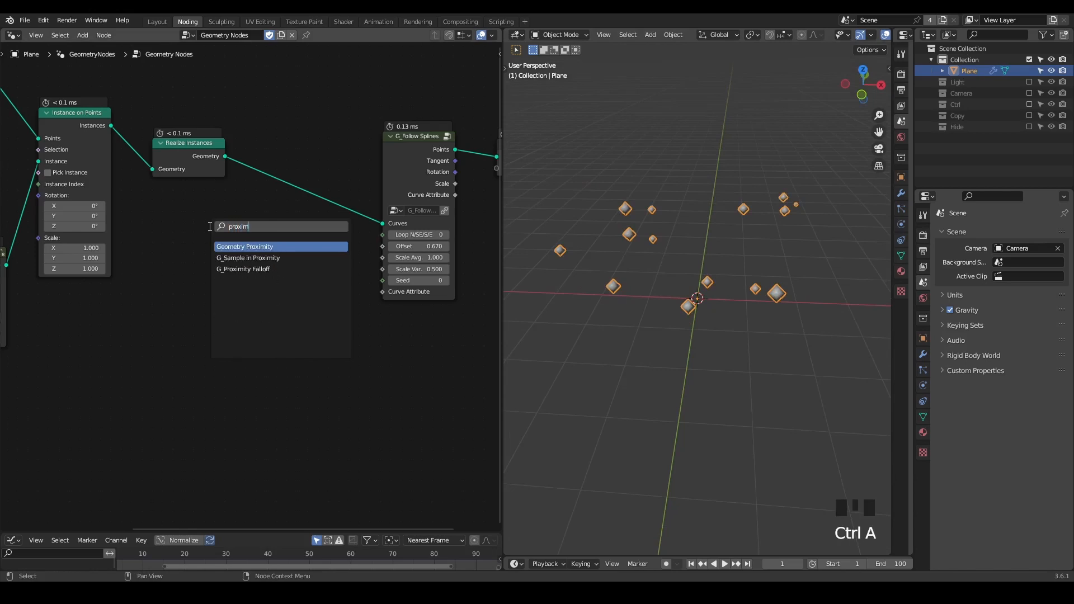
key("Down")
key("Down")
key("Return")
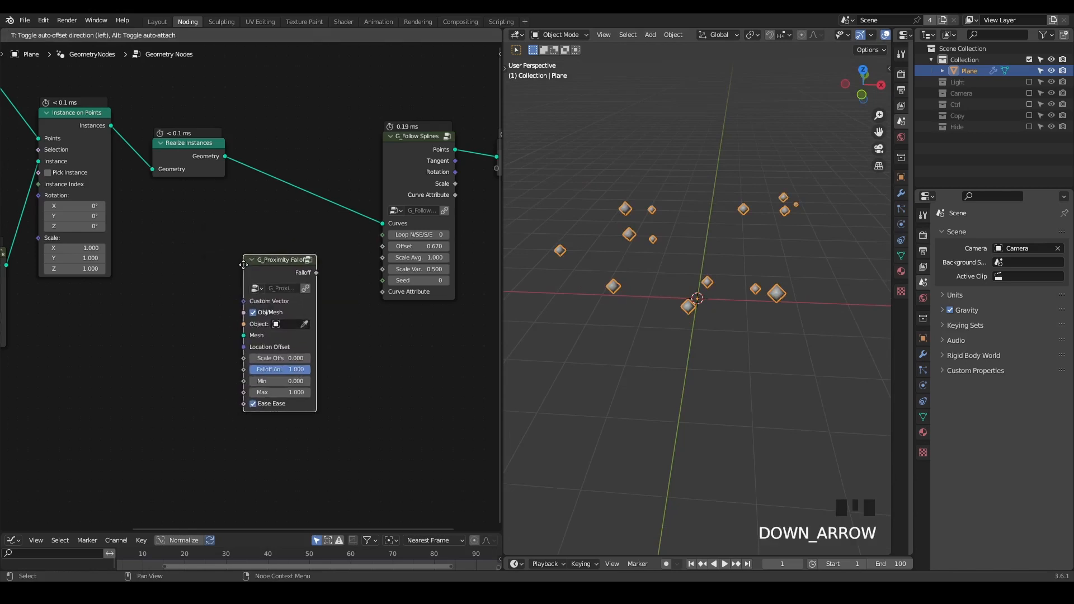
left_click(244, 264)
Insert a G_Attribute Spline node between Realize Instances and G_Follow Splines
key("ctrl+a")
type("attribute spline")
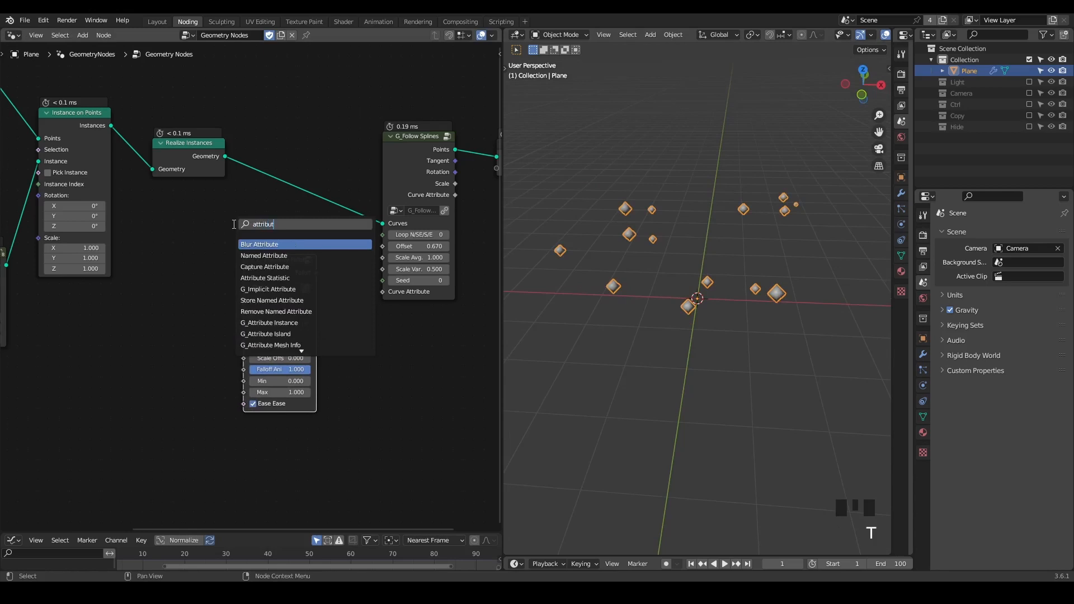
key("Return")
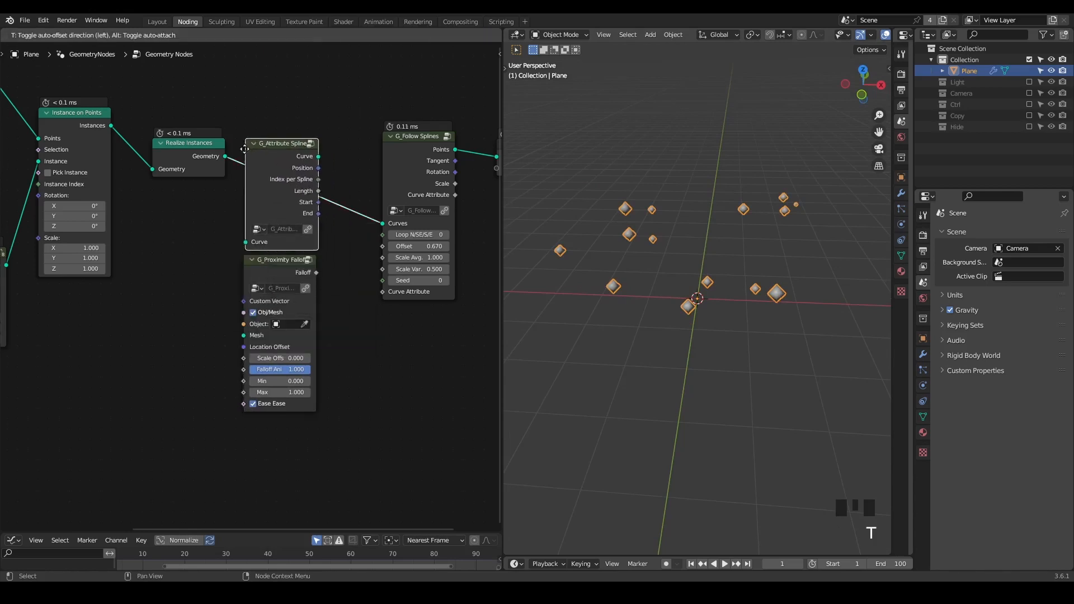
left_click(265, 135)
Move G_Proximity Falloff, G_Follow Splines and the Group Output further away from G_Attribute Spline
middle_click_drag(265, 136, 136, 118)
left_click_drag(416, 83, 110, 318)
key("g")
left_click(217, 221)
Connect G_Attribute Spline's Start to G_Proximity Falloff's Custom Vector, and its Falloff to the Offset of G_Follow Splines
left_click_drag(211, 172, 306, 285)
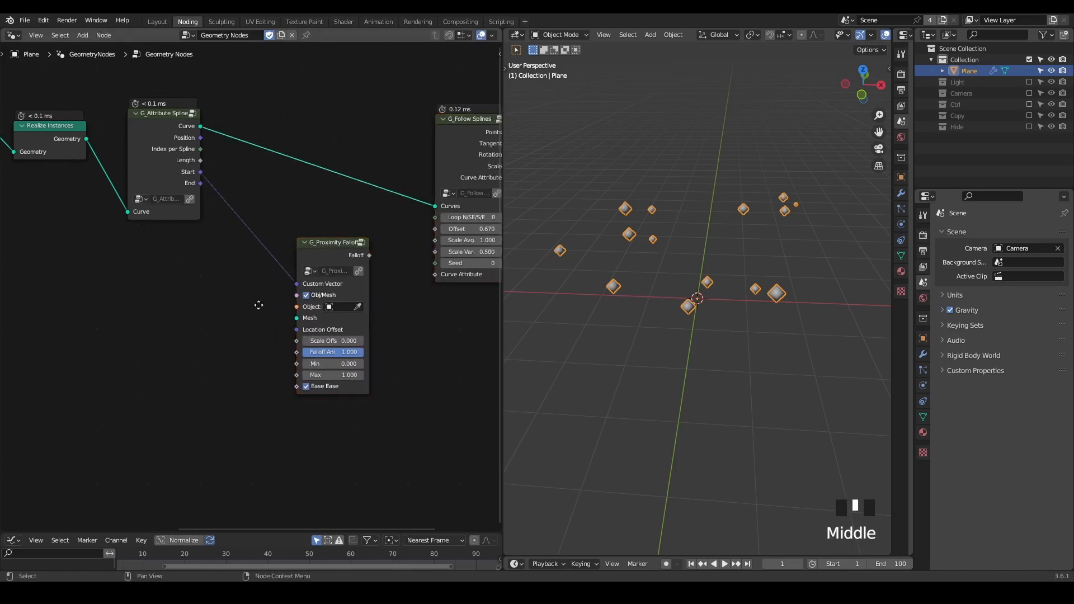
middle_click_drag(259, 305, 197, 278)
scroll(197, 278, "up", 2)
left_click_drag(269, 229, 347, 203)
middle_click_drag(302, 225, 367, 223)
left_click_drag(296, 214, 246, 198)
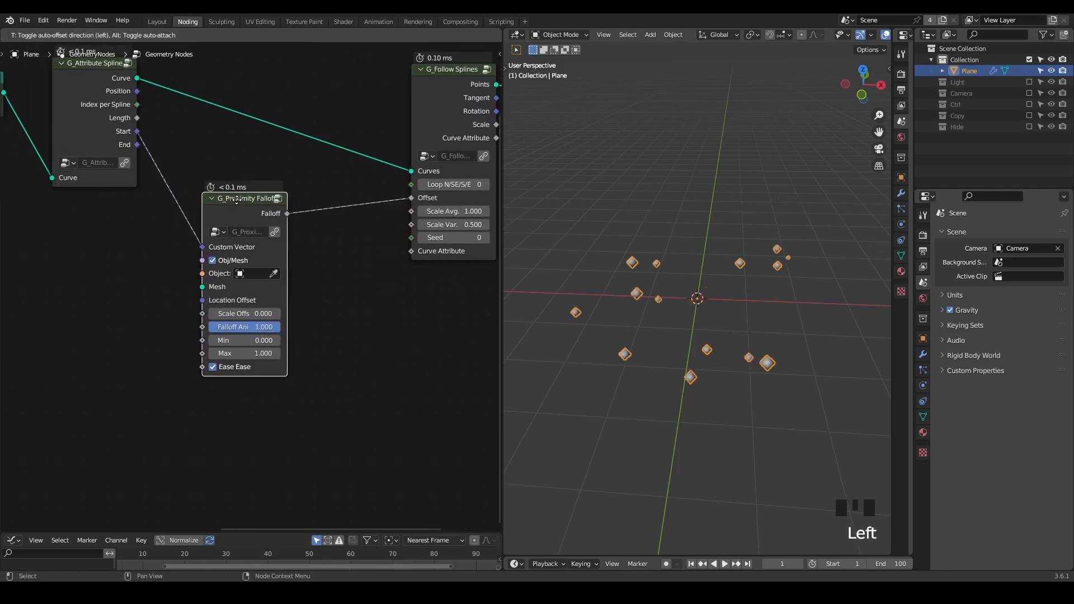
Preview the G_Proximity Falloff value on the G_Attribute Spline curves with a Viewer node
left_click(126, 81, "ctrl+shift")
left_click(250, 209, "ctrl+shift")
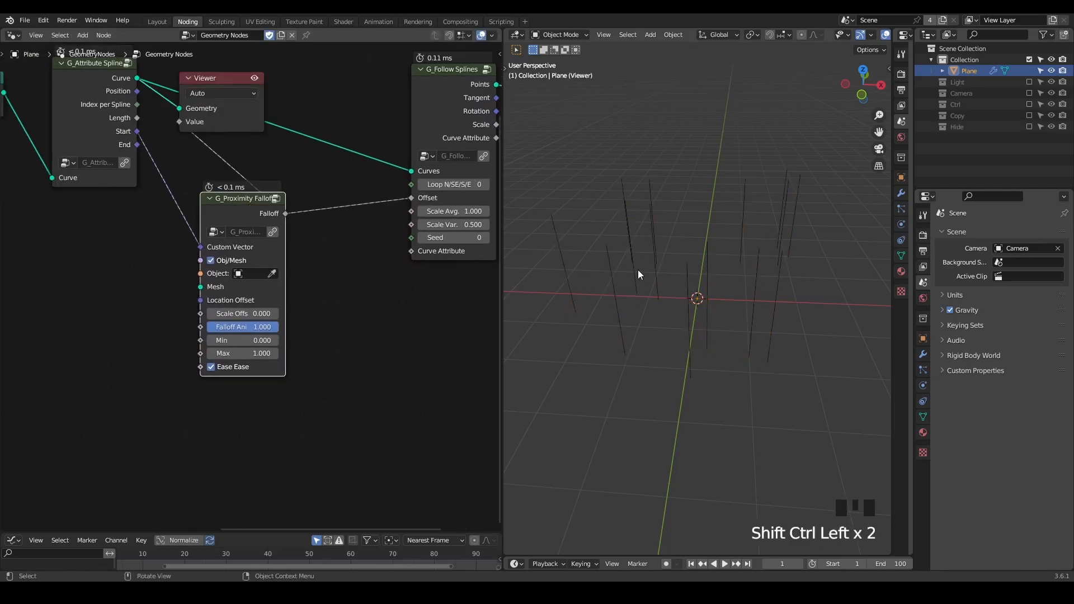
middle_click_drag(638, 270, 645, 254)
Set G_Proximity Falloff's Scale Offset to 6.460 and delete the Viewer node
left_click_drag(240, 309, 305, 325, "shift")
middle_click_drag(304, 325, 206, 329)
left_click(131, 90)
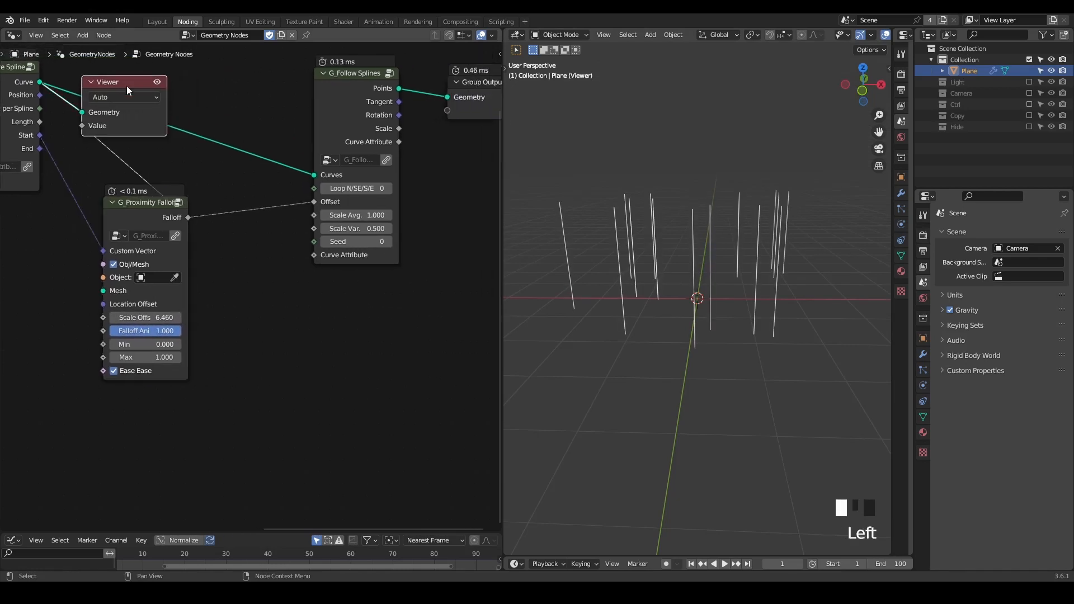
key("x")
Look at the points from the front and set G_Proximity Falloff's Falloff Animation to 0.983
middle_click_drag(241, 244, 327, 207)
left_click_drag(240, 294, 266, 294)
left_click(862, 91)
left_click(264, 294)
type("2")
left_click(297, 300)
mouse_move(237, 294)
left_mouse_down()
mouse_move(193, 294)
mouse_move(240, 294)
mouse_move(206, 294)
mouse_move(230, 295)
left_mouse_up()
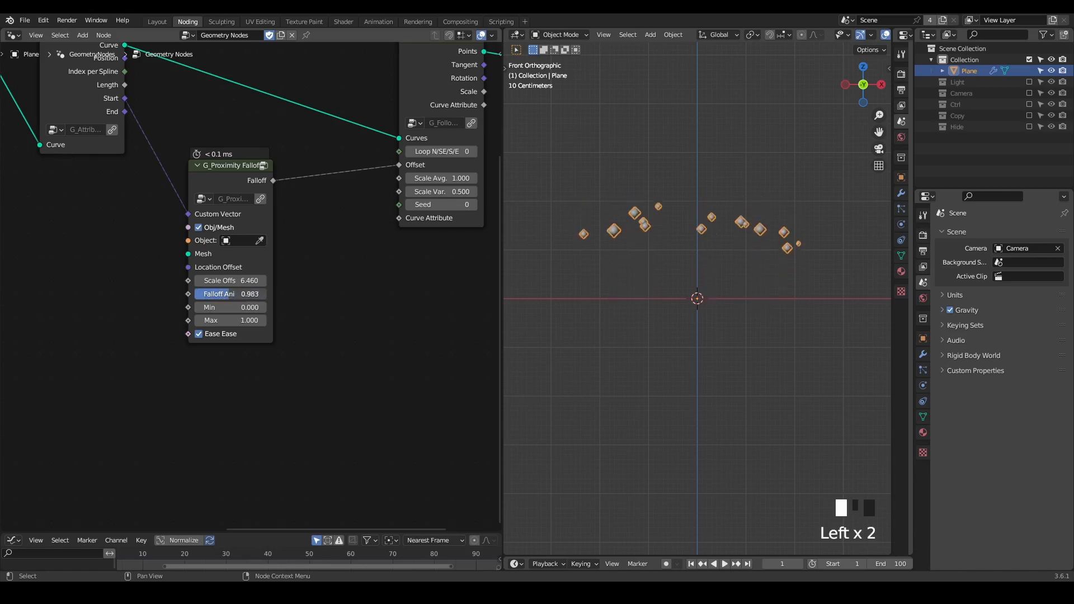
mouse_move(732, 283)
left_mouse_down()
mouse_move(716, 227)
mouse_move(706, 237)
mouse_move(757, 241)
left_mouse_up()
right_click_drag(753, 221, 703, 283)
middle_click_drag(721, 254, 721, 318)
scroll(339, 219, "down", 2)
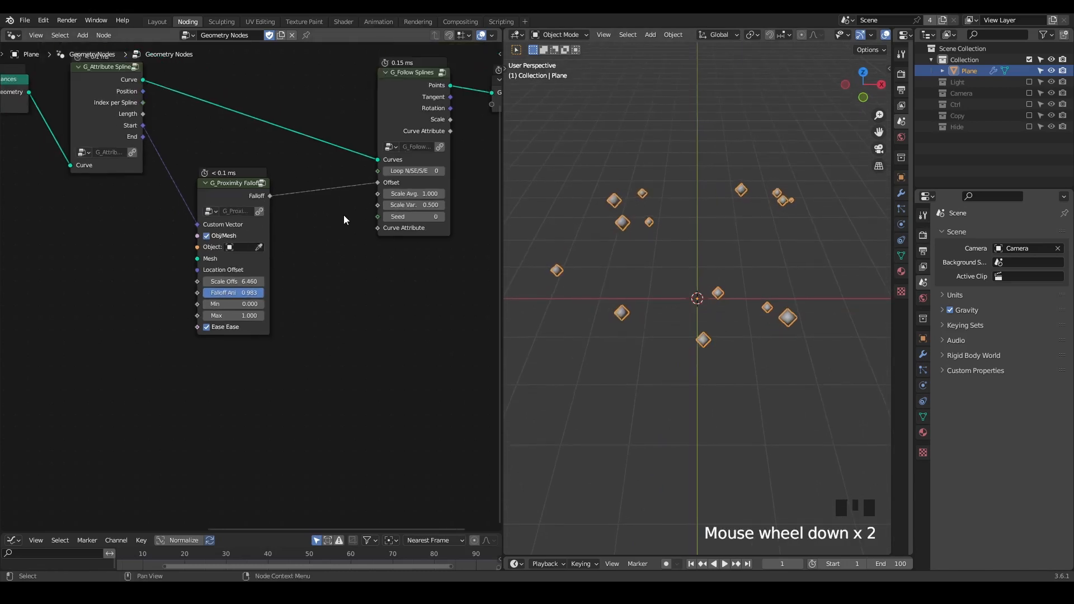
Connect the Curve output of G_Attribute Spline directly to the Group Output, keeping its link to G_Follow Splines
middle_click_drag(348, 220, 302, 250)
middle_click_drag(228, 227, 342, 203)
middle_click_drag(689, 253, 689, 252)
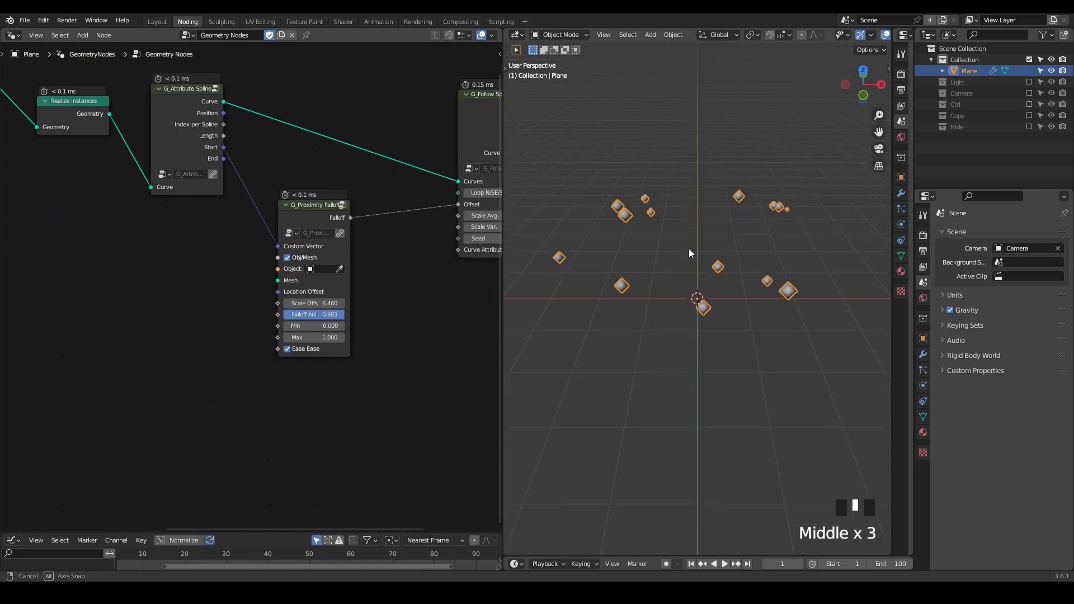
left_click(196, 102, "alt+shift")
middle_click_drag(597, 250, 621, 249)
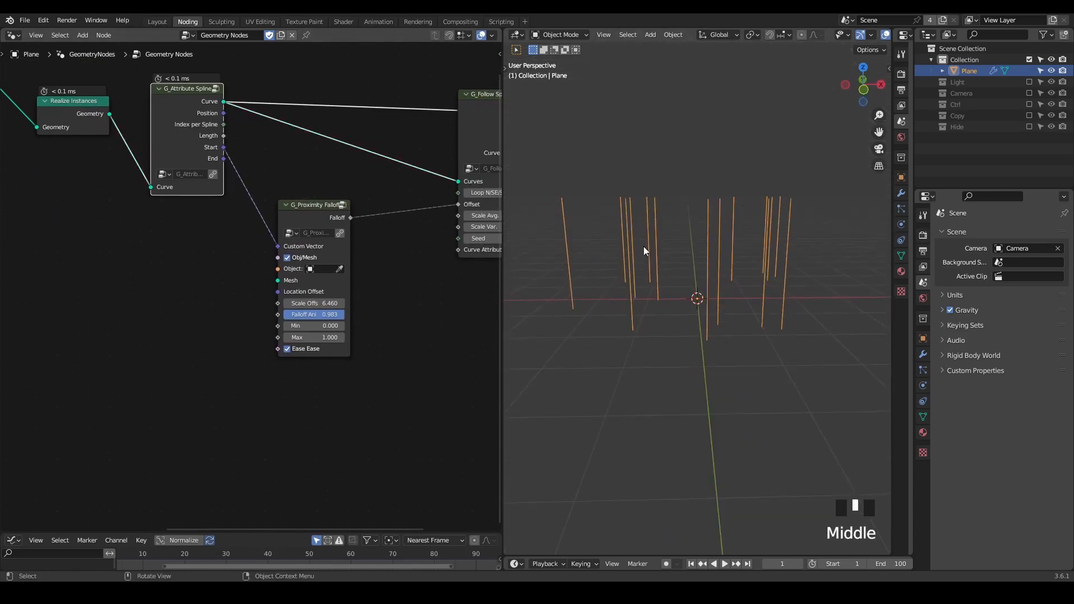
key("ctrl+alt+shift+q")
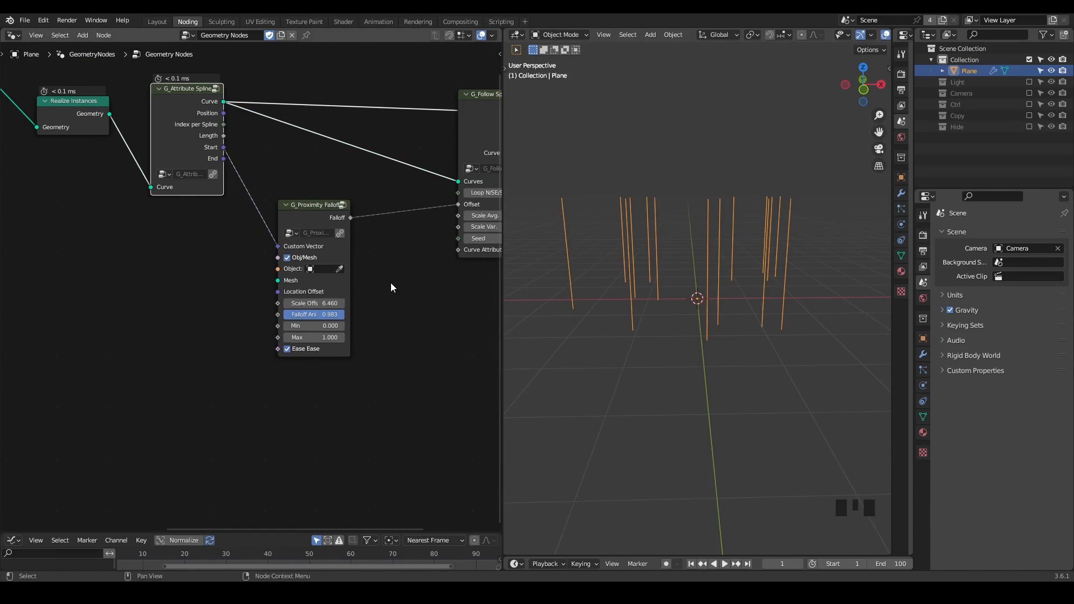
middle_click_drag(390, 283, 312, 283)
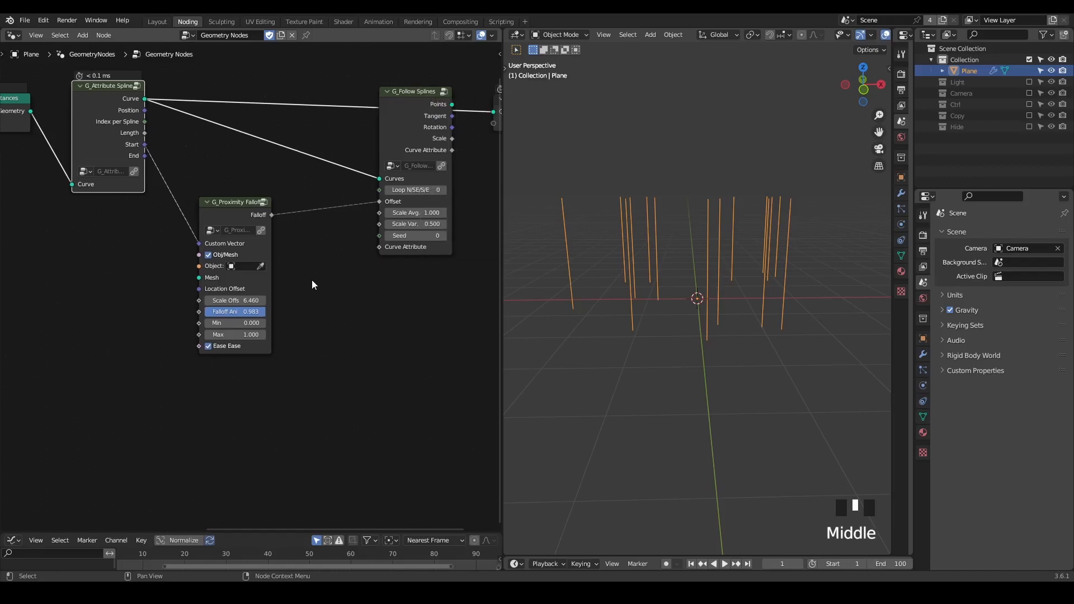
scroll(312, 283, "down", 1)
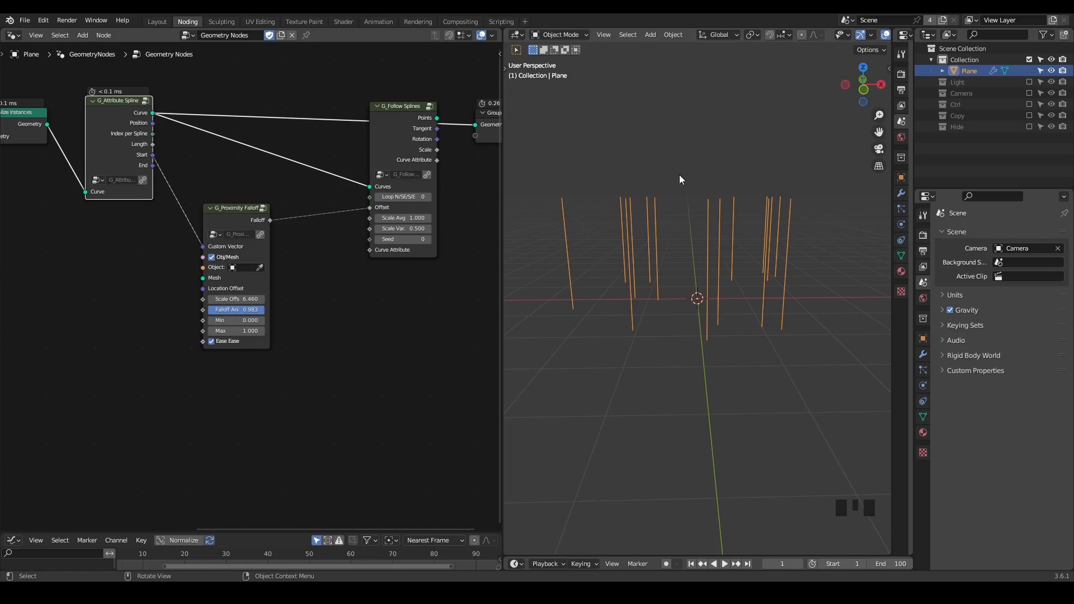
middle_click_drag(290, 149, 309, 156)
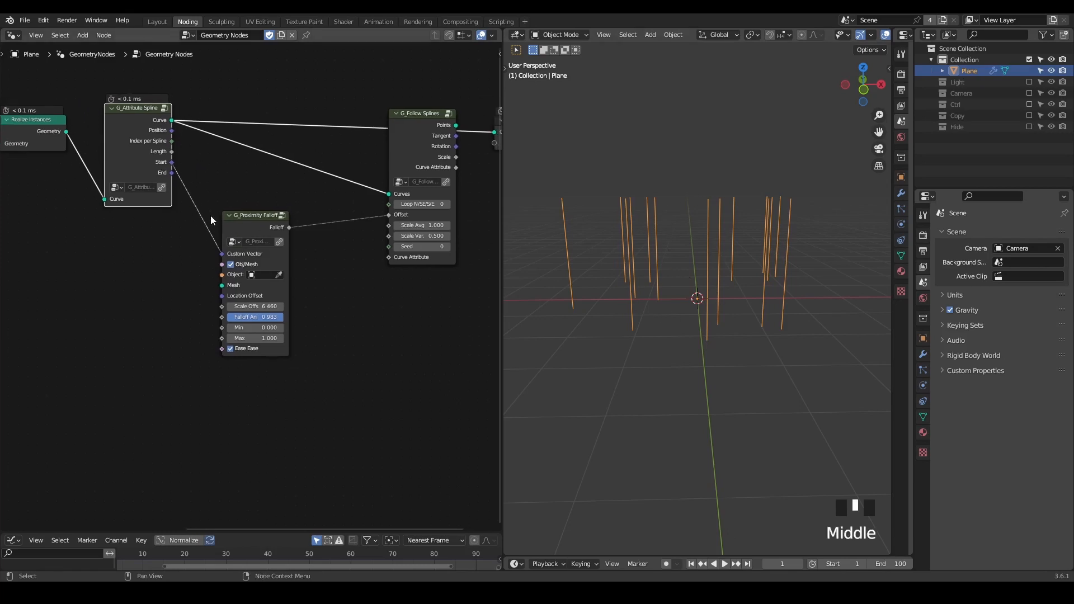
middle_click_drag(371, 112, 360, 176)
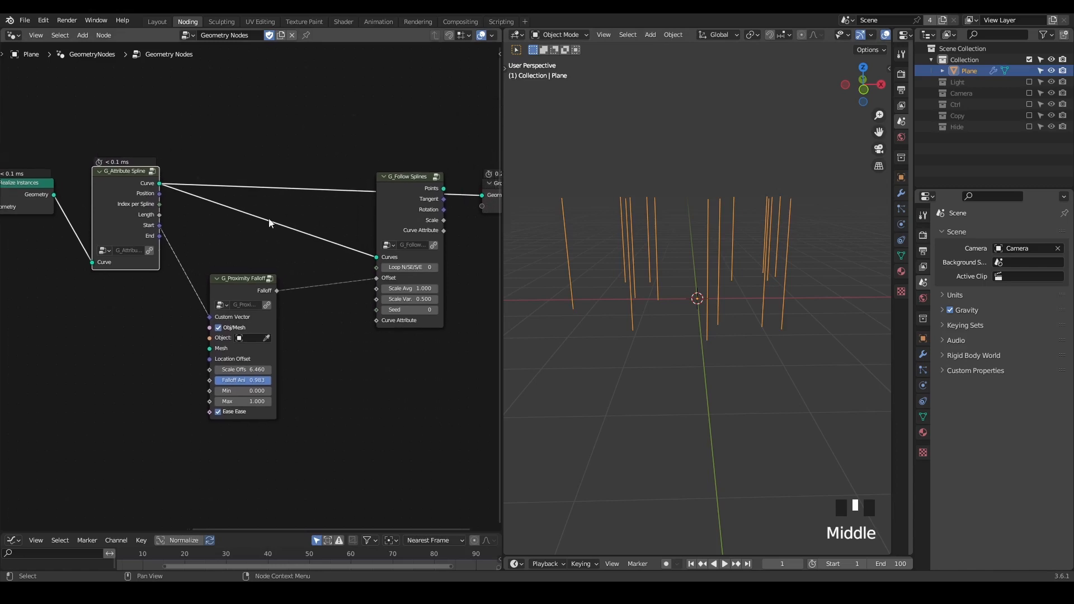
Preview the G_Proximity Falloff value on the G_Attribute Spline curves with a Viewer node and set Falloff Animation to 0.800
left_click(141, 180, "ctrl+shift")
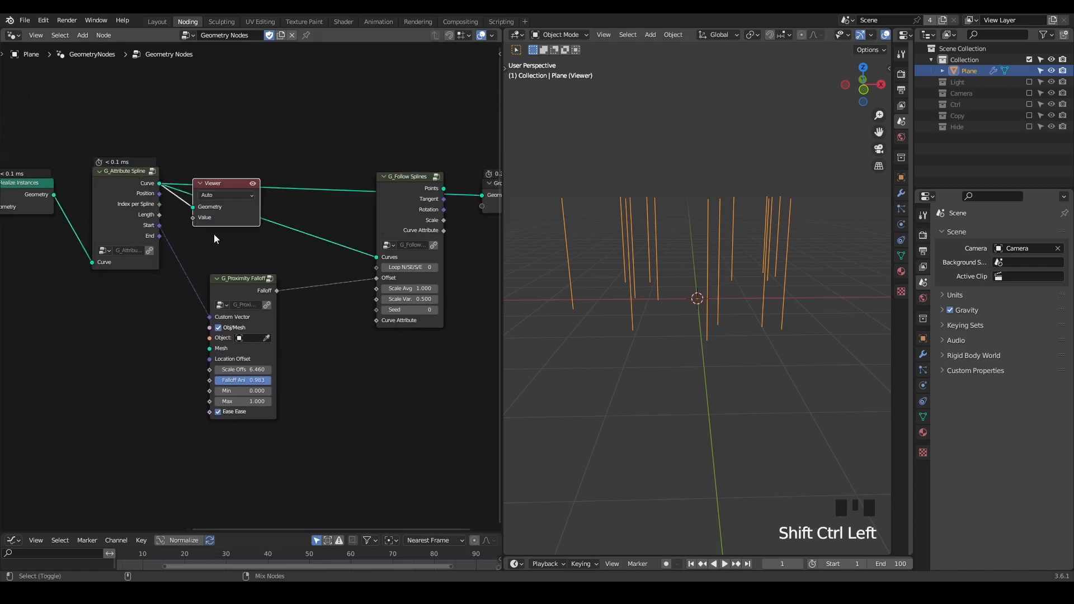
left_click(255, 282, "ctrl+shift")
left_click_drag(218, 178, 338, 131)
left_click_drag(250, 323, 229, 318)
mouse_move(244, 378)
left_mouse_down()
mouse_move(196, 379)
mouse_move(239, 379)
left_mouse_up()
Annotate the top and bottom ends of one vertical spline in the viewport
key("d")
mouse_move(650, 296)
left_mouse_down()
mouse_move(669, 288)
mouse_move(649, 289)
left_mouse_up()
left_click_drag(649, 188, 651, 195)
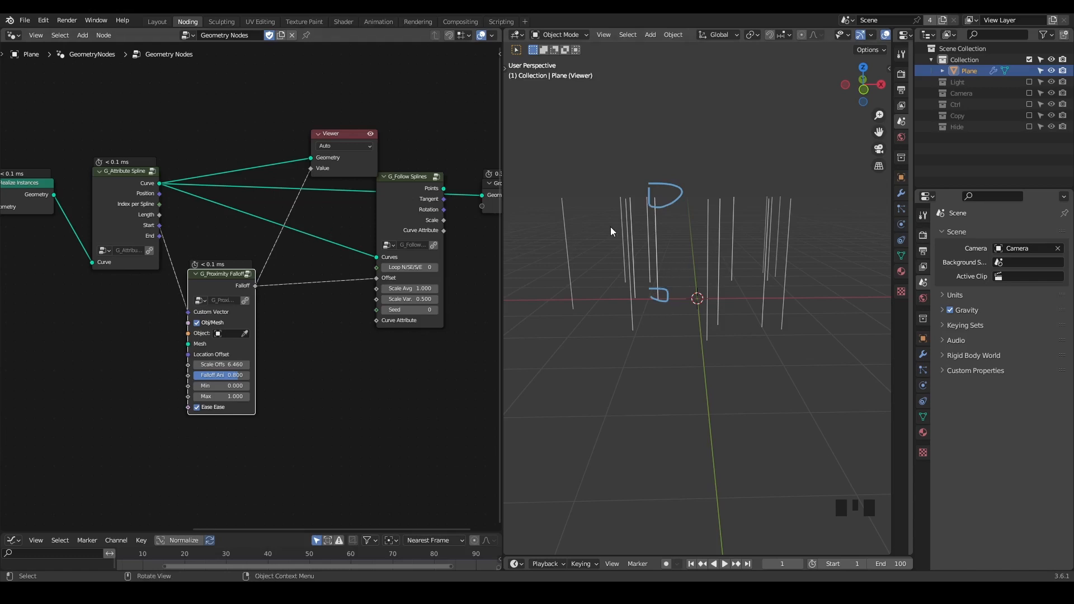
Delete the G_Attribute Spline, G_Follow Splines and Viewer nodes, keeping the geometry linked to the Group Output
mouse_move(326, 178)
middle_mouse_down()
mouse_move(369, 182)
mouse_move(347, 180)
middle_mouse_up()
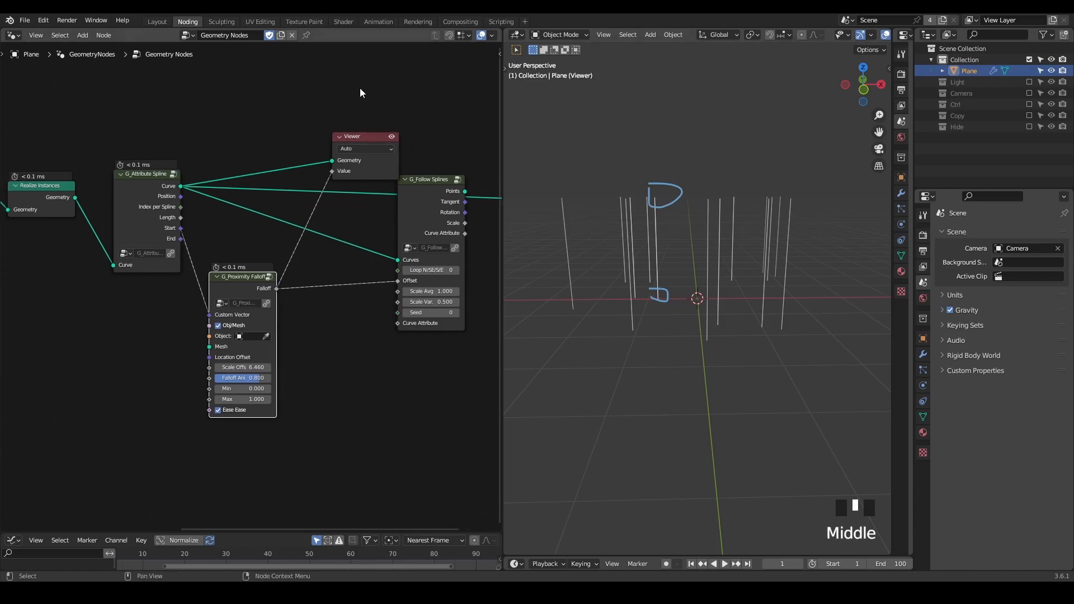
key("shift+ctrl+alt+q")
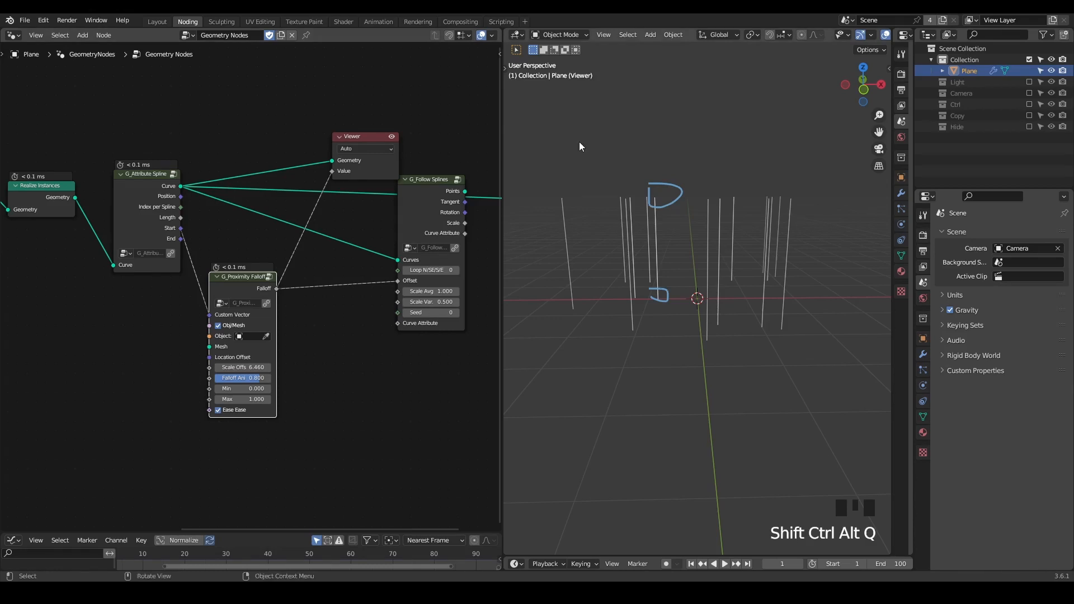
left_click_drag(439, 112, 143, 223)
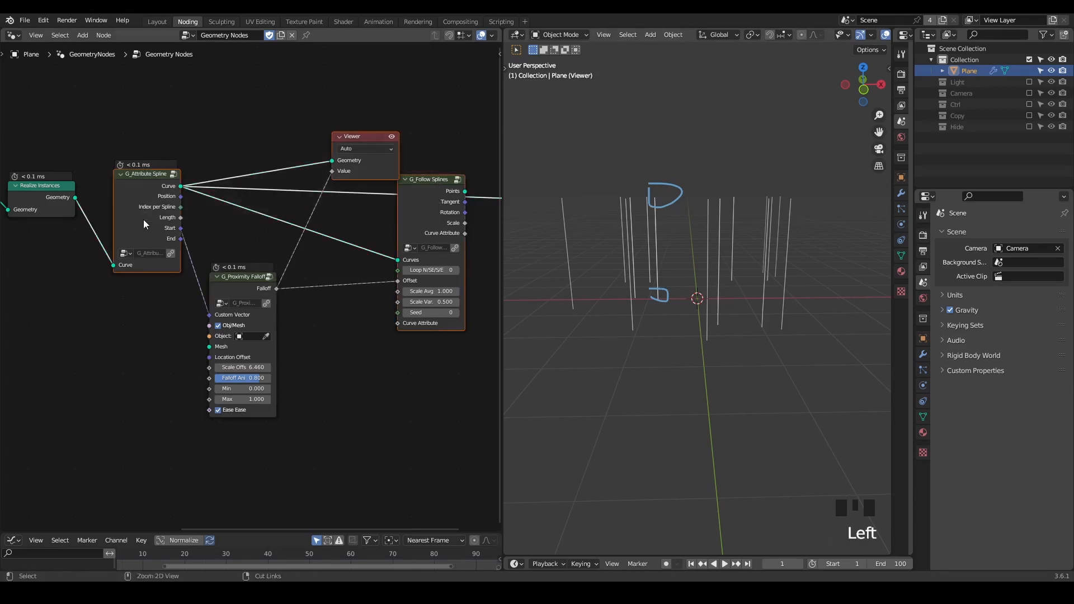
key("ctrl+x")
Delete the Instance on Points, Realize Instances and G_Curve Linear nodes so the distributed points feed the output directly
middle_click_drag(226, 263, 475, 222)
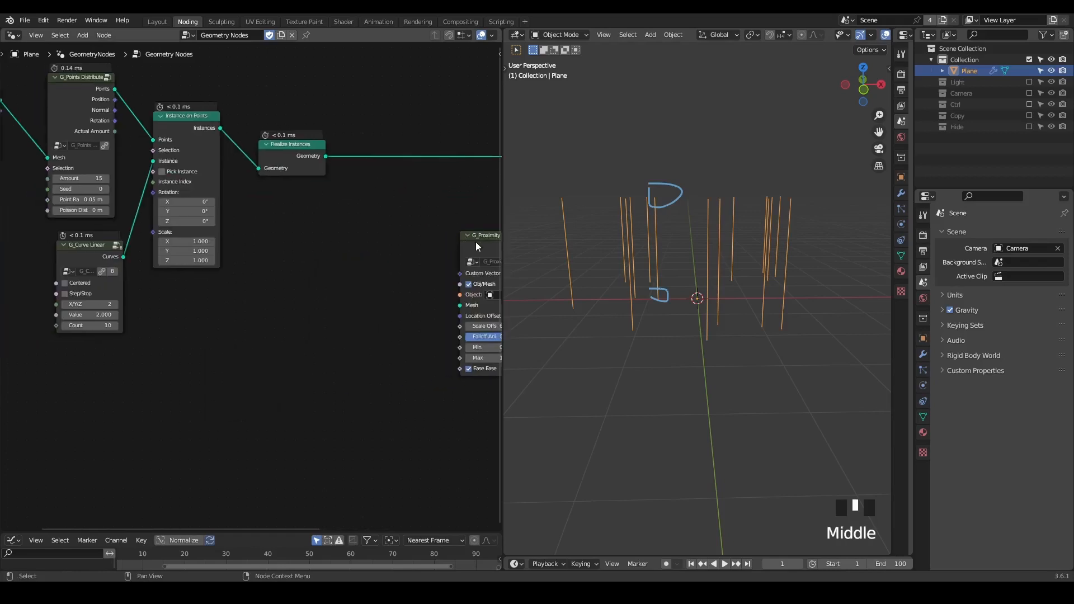
left_click(475, 242)
key("g")
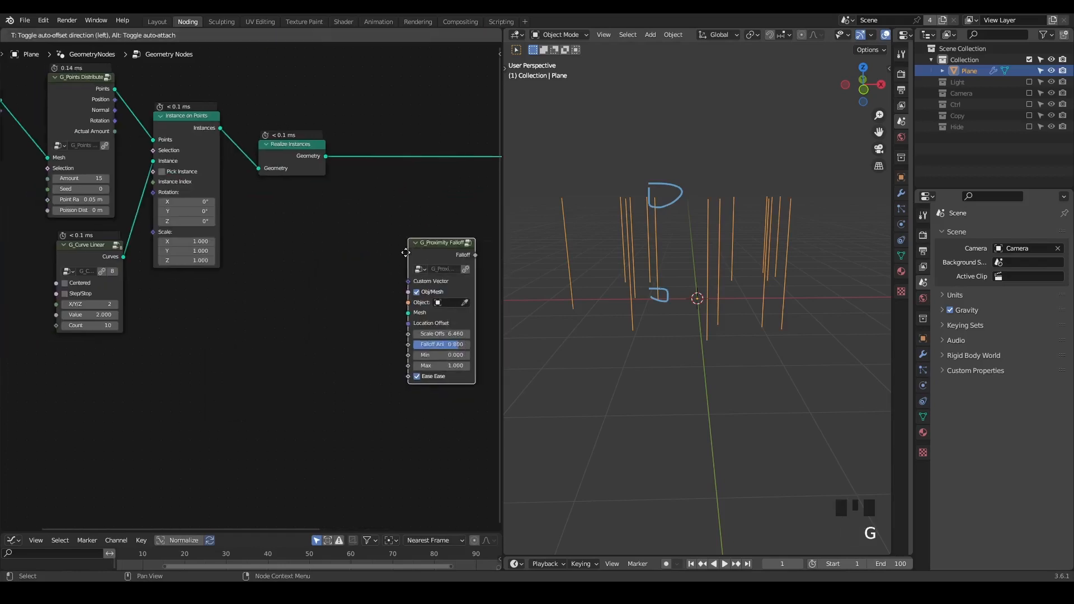
left_click_drag(342, 83, 210, 175)
key("ctrl+x")
left_click(115, 280)
key("ctrl+x")
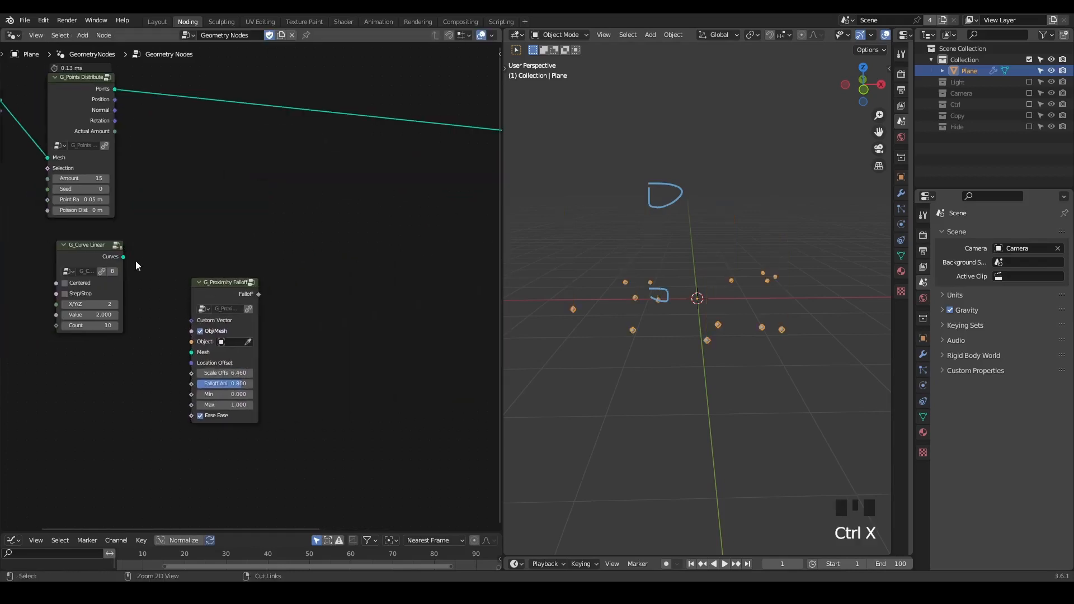
Place G_Proximity Falloff below the points branch and set G_Points Distribute's Amount to 1257
left_click_drag(229, 294, 117, 275)
middle_click_drag(117, 275, 254, 304)
left_click_drag(254, 304, 217, 278)
middle_click_drag(333, 266, 264, 257)
left_click_drag(169, 282, 257, 262)
scroll(257, 262, "up", 3)
left_click_drag(137, 174, 184, 174)
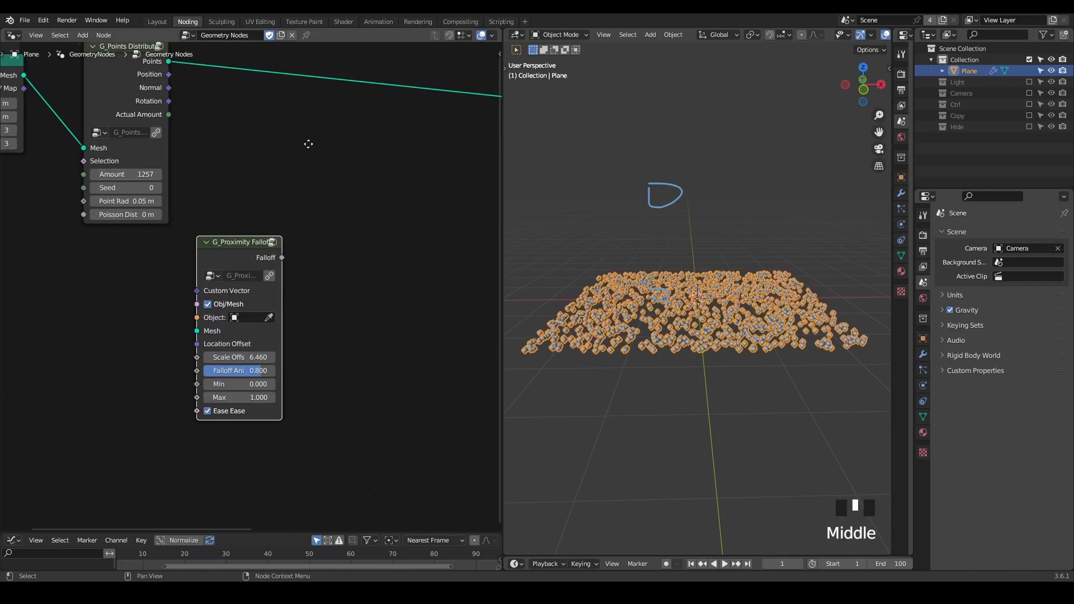
Insert a Simulation Zone on the link after G_Points Distribute and spread its input and output nodes apart
middle_click_drag(307, 144, 283, 207)
middle_click_drag(210, 165, 290, 211)
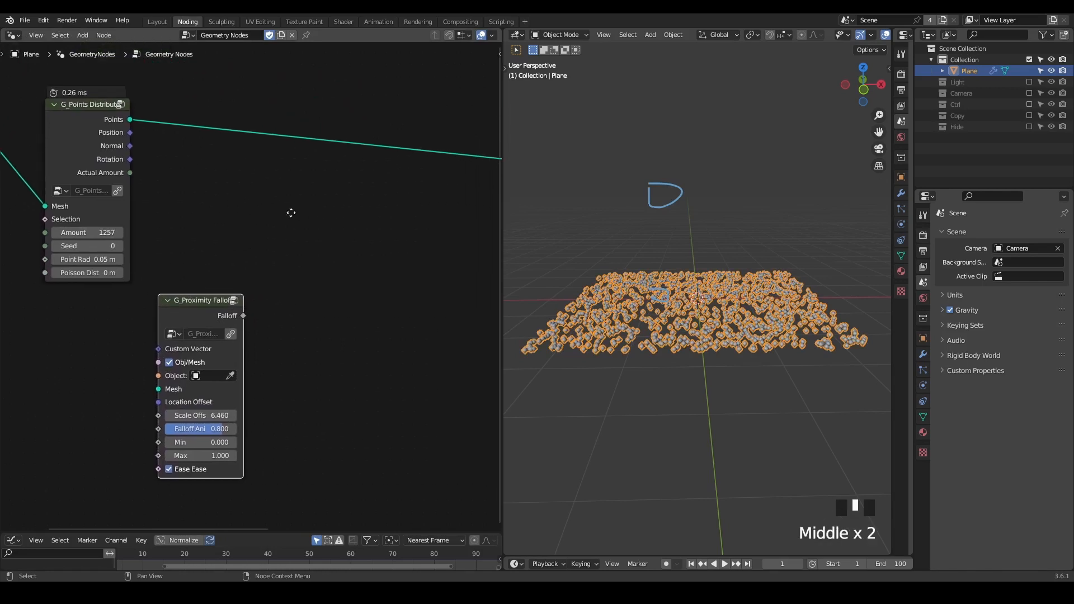
scroll(281, 209, "down", 1)
key("ctrl+a")
type("simu")
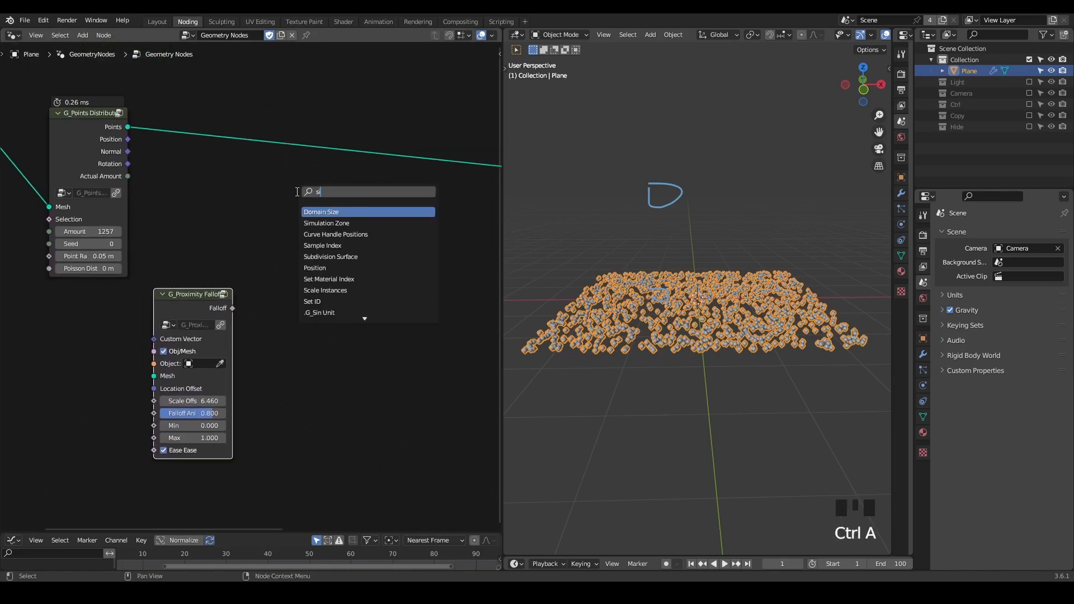
key("Return")
left_click(352, 223)
left_click(323, 210)
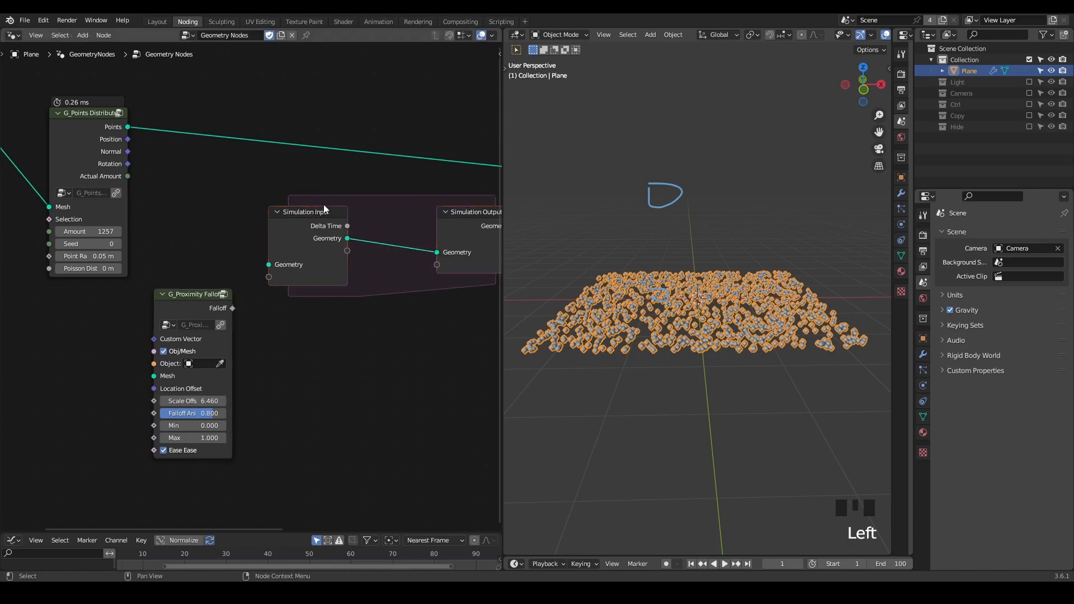
left_click_drag(323, 210, 279, 112, "alt")
middle_click_drag(318, 185, 202, 196)
left_click_drag(345, 259, 403, 163)
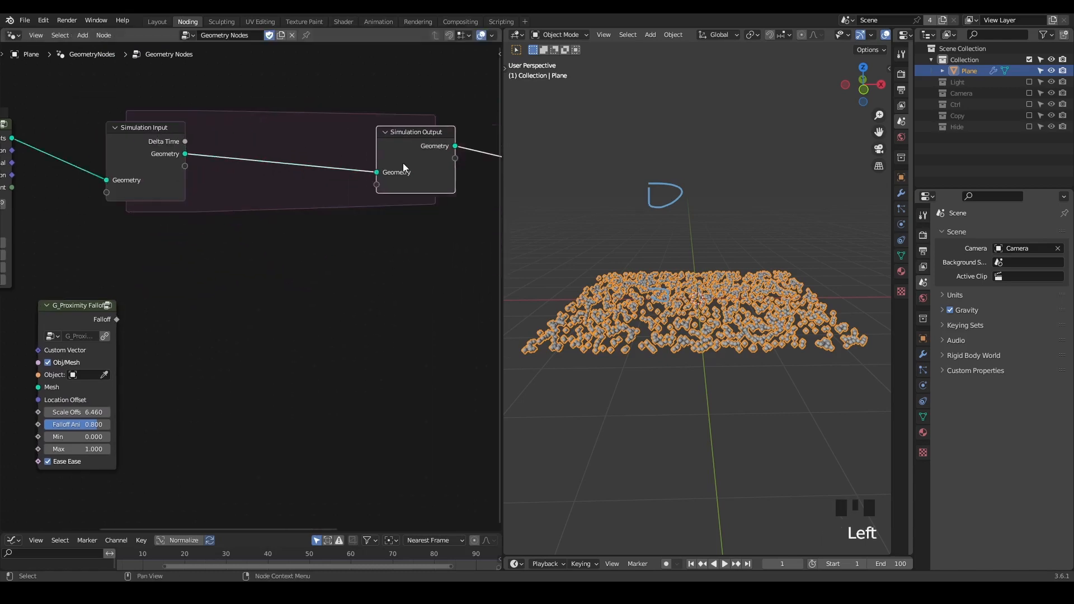
Insert a Set Position node between Simulation Input and Simulation Output
middle_click_drag(327, 257, 331, 234)
key("ctrl+a")
type("set pos")
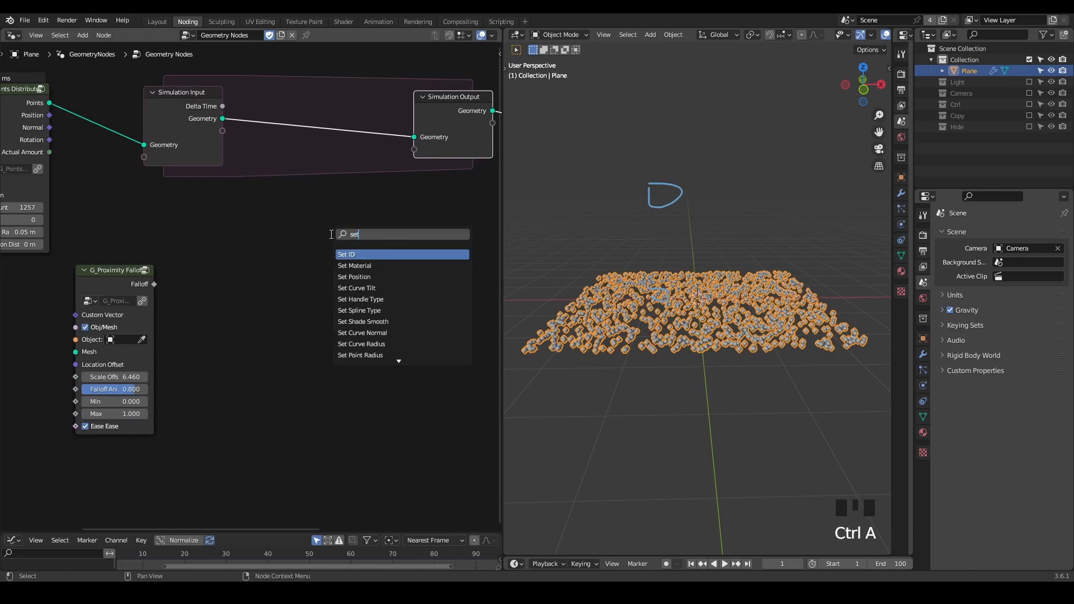
key("Return")
left_click(303, 97)
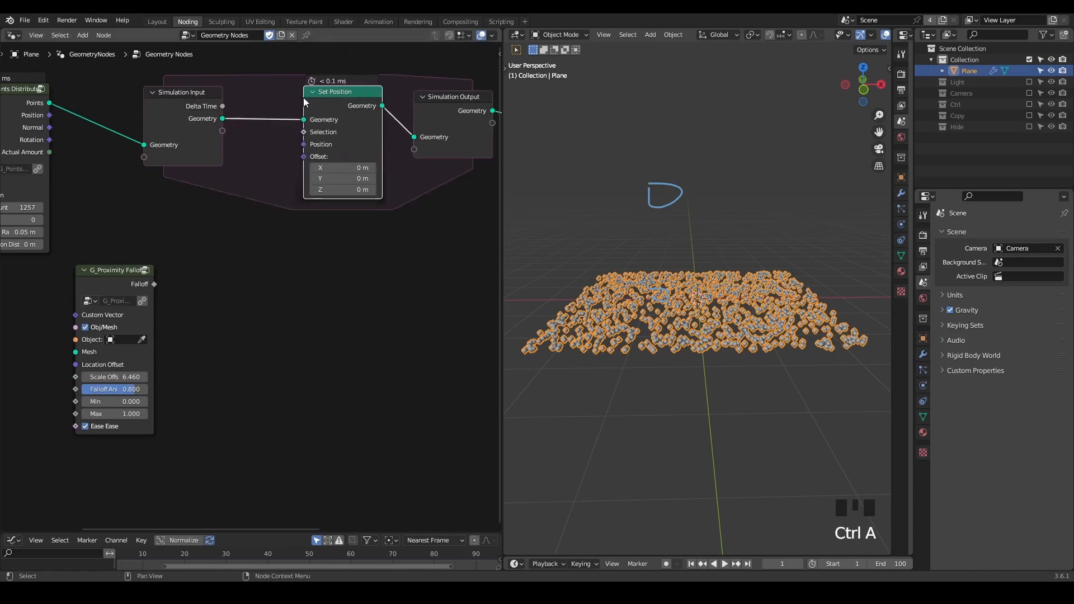
Move Set Position and Simulation Output further from Simulation Input, and place G_Proximity Falloff under the simulation zone
scroll(375, 229, "down", 2)
middle_click_drag(384, 242, 334, 141)
left_click_drag(397, 55, 197, 173)
key("g")
left_click(357, 251)
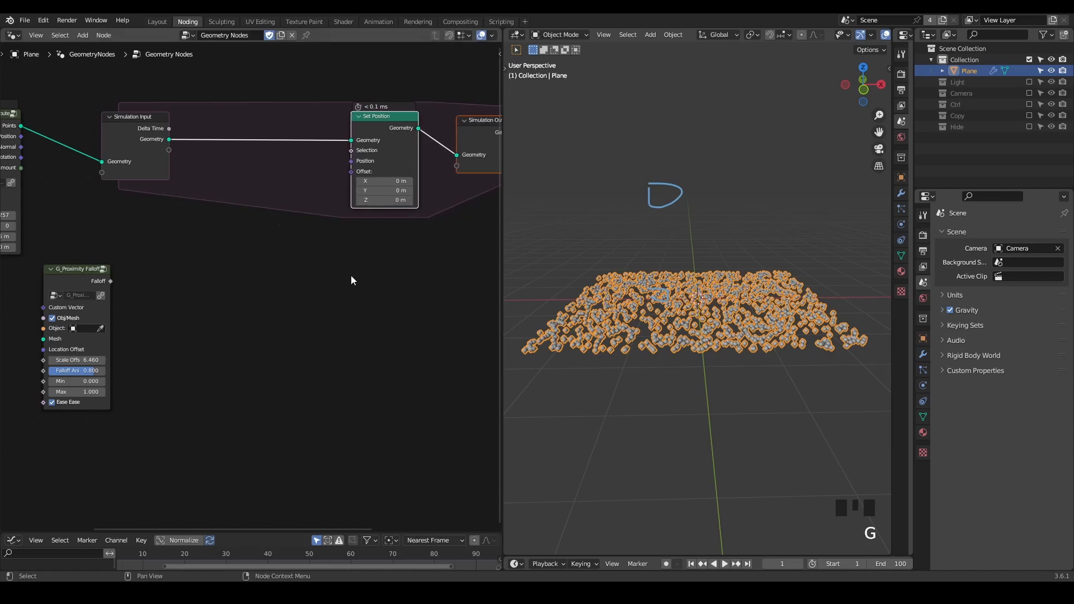
left_click_drag(91, 281, 172, 250)
scroll(236, 228, "up", 2)
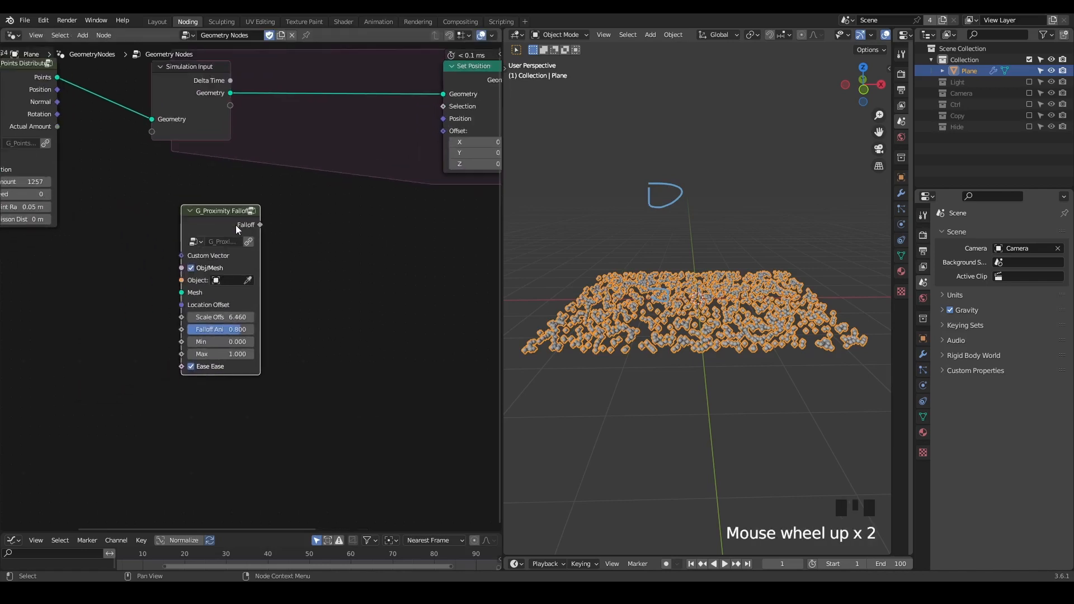
middle_click_drag(264, 229, 199, 250)
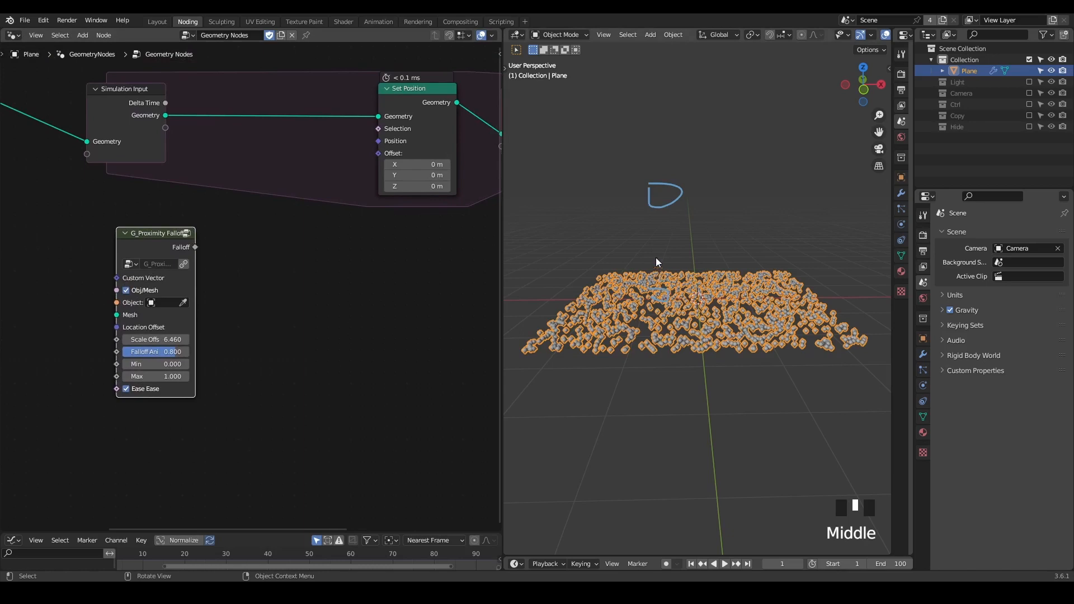
Erase the remaining viewport annotation and deselect the plane
key("d")
mouse_move(664, 199)
right_mouse_down()
mouse_move(664, 339)
mouse_move(667, 247)
right_mouse_up()
middle_click_drag(673, 282, 682, 302)
left_click(696, 228)
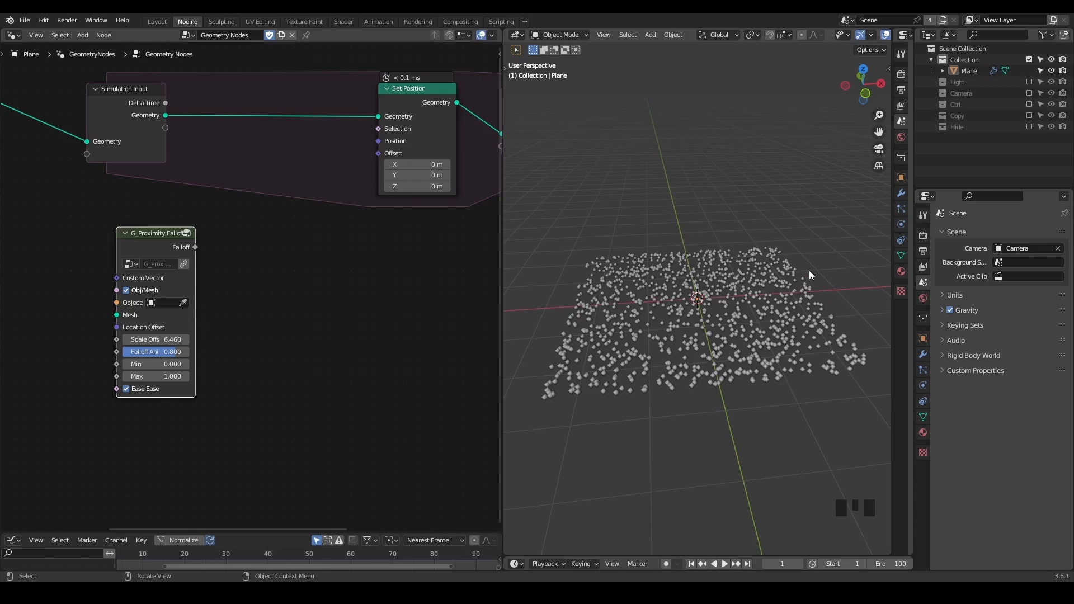
Set the Set Position node's Z offset to 0.1 m
middle_click_drag(395, 244, 362, 272)
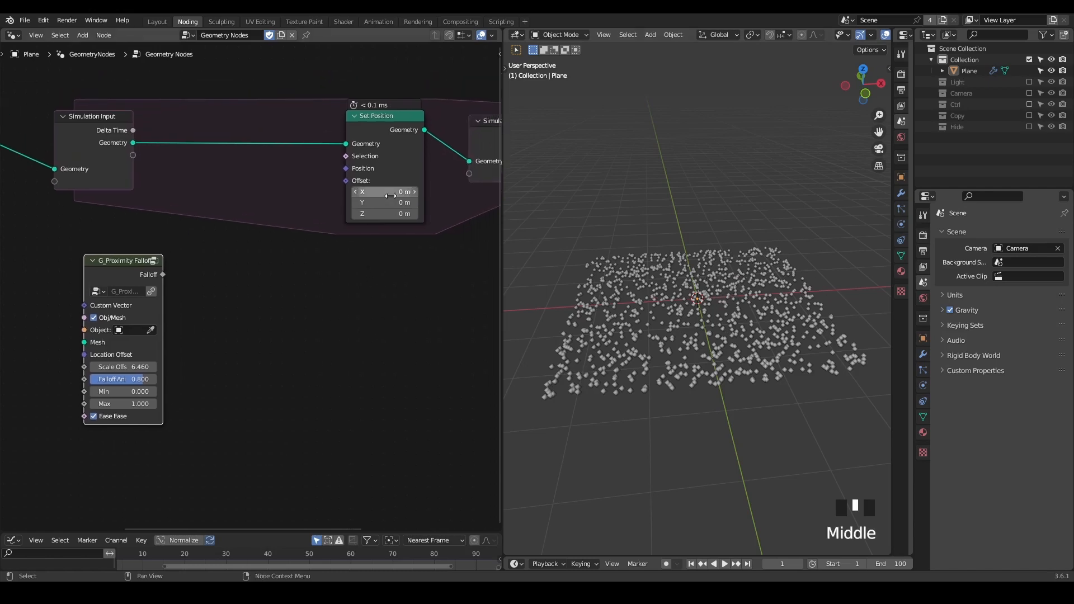
left_click(386, 214)
left_click(396, 214)
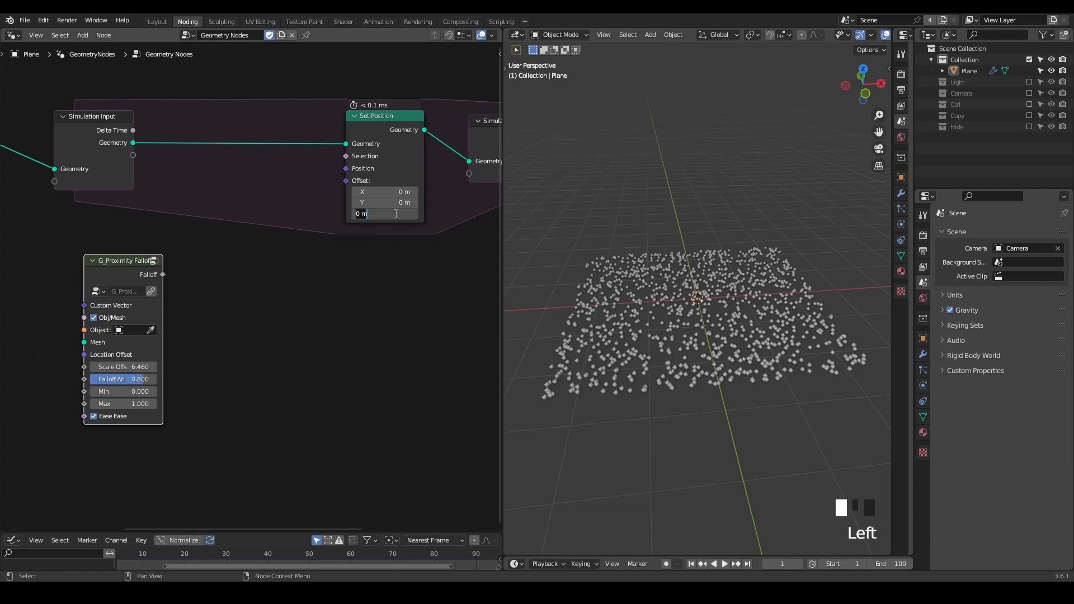
key("Return")
Play the simulation to check the points' upward motion, stop it and return to the first frame
middle_click_drag(638, 179, 650, 166)
key("shift+space")
scroll(665, 168, "down", 2)
key("space")
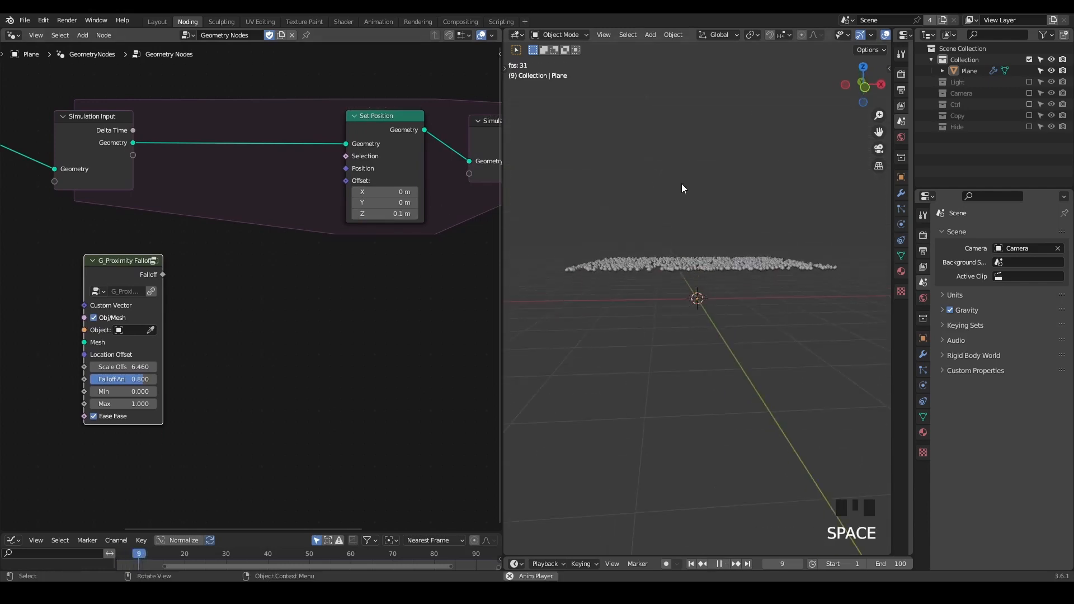
key("space")
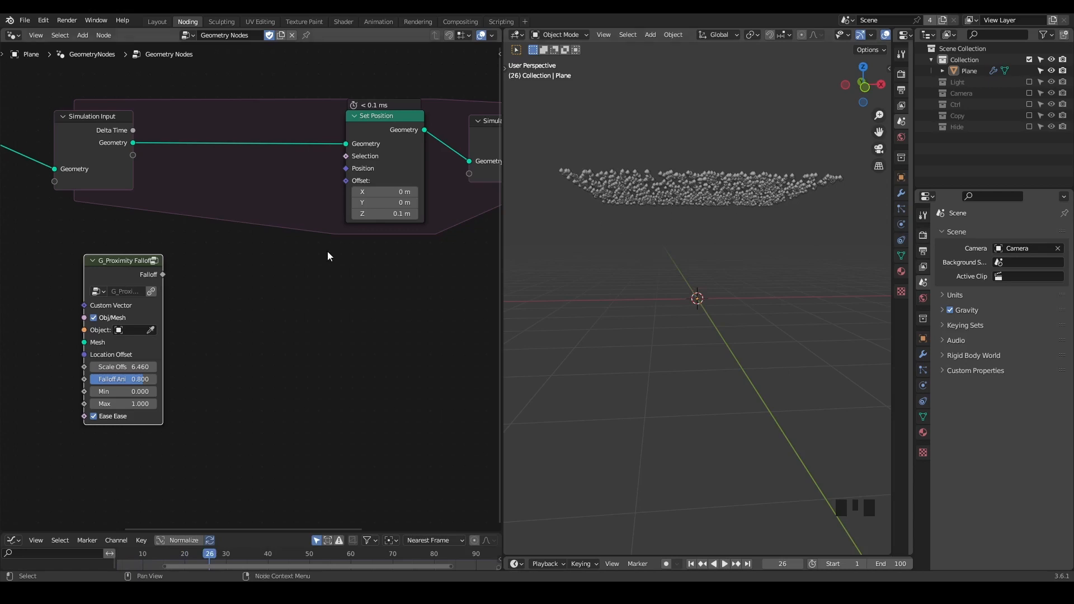
middle_click_drag(181, 268, 252, 221)
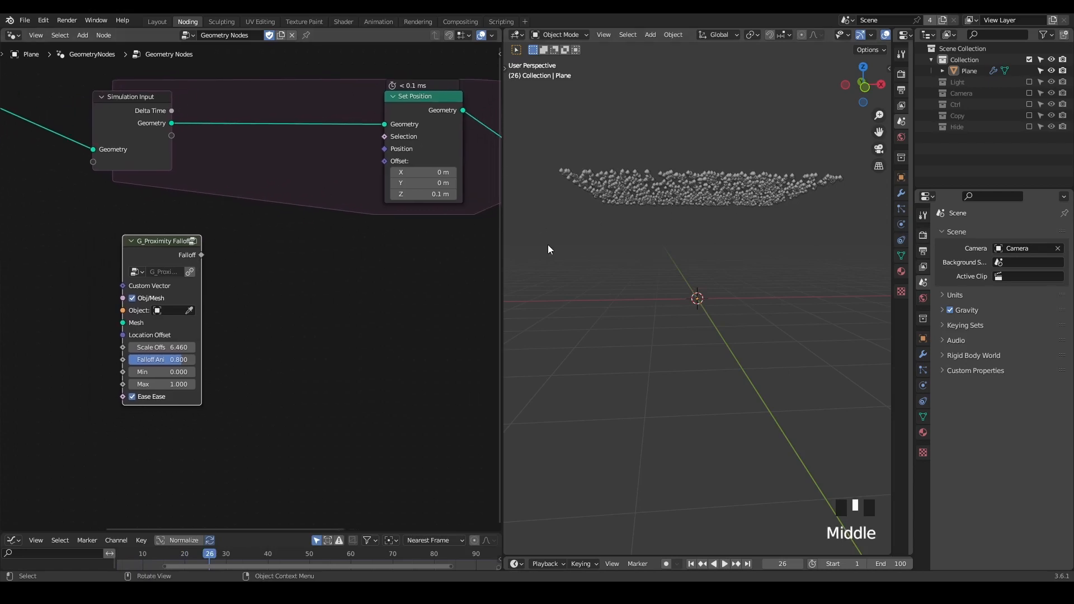
key("shift+space")
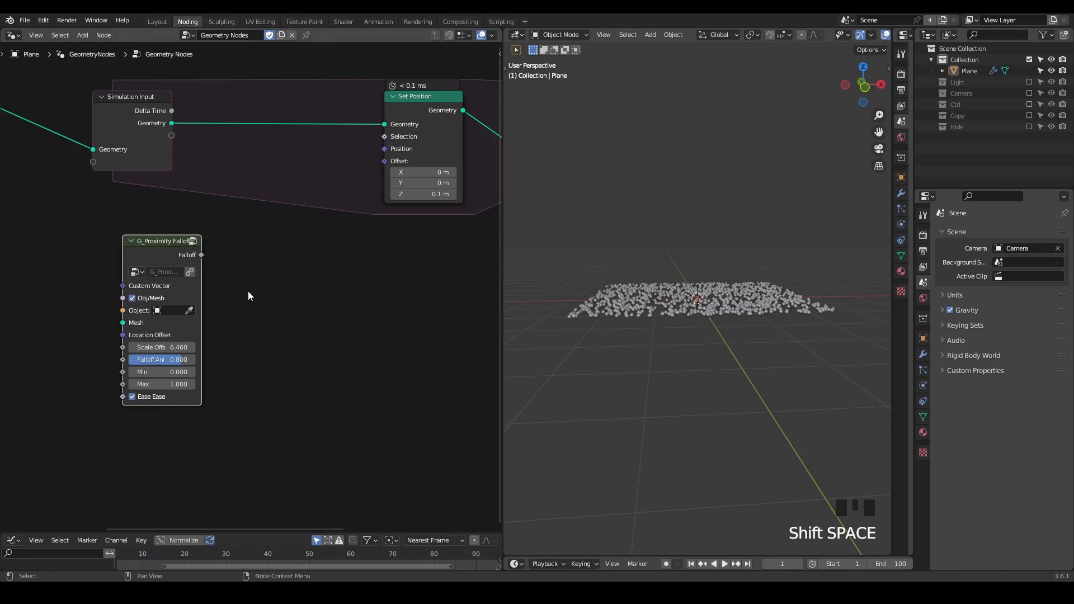
Pin the node tree, and enable and expand the Ctrl collection to reach its Controller object
middle_click_drag(231, 264, 317, 235)
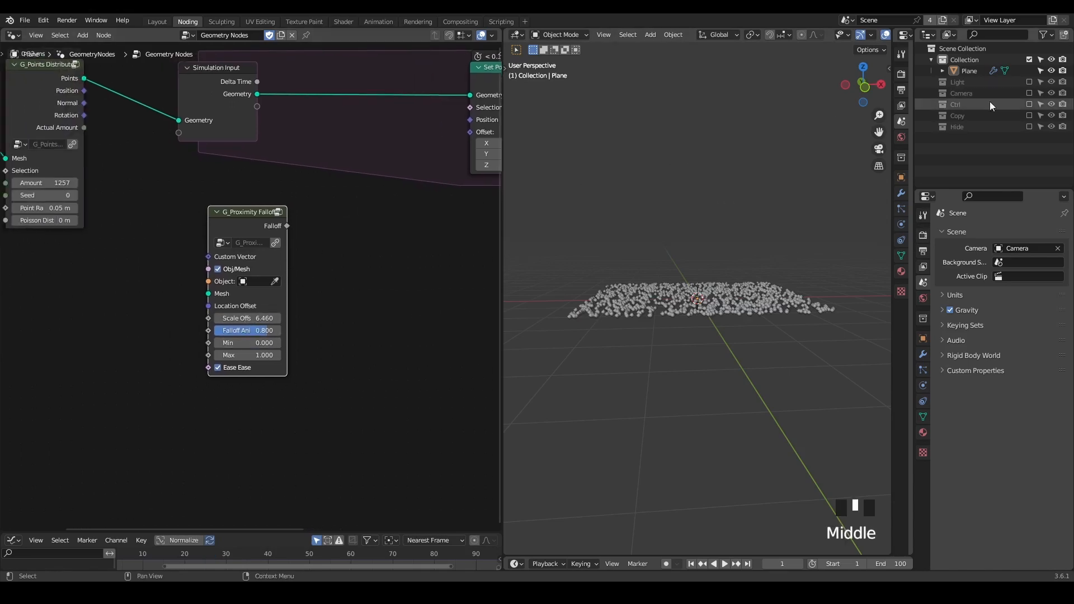
left_click(306, 35)
left_click(1029, 104)
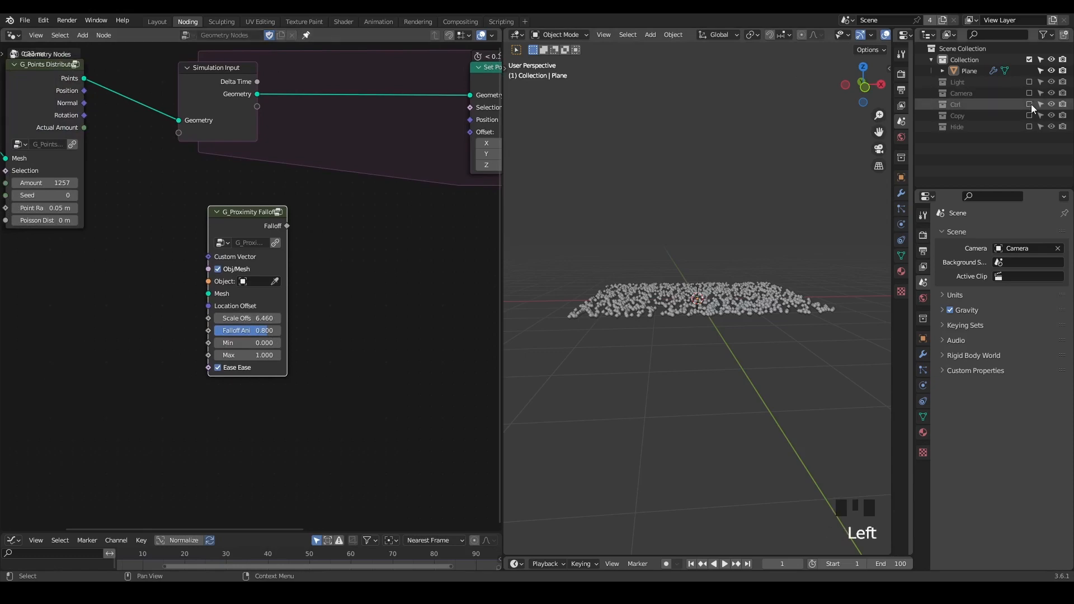
left_click(932, 103)
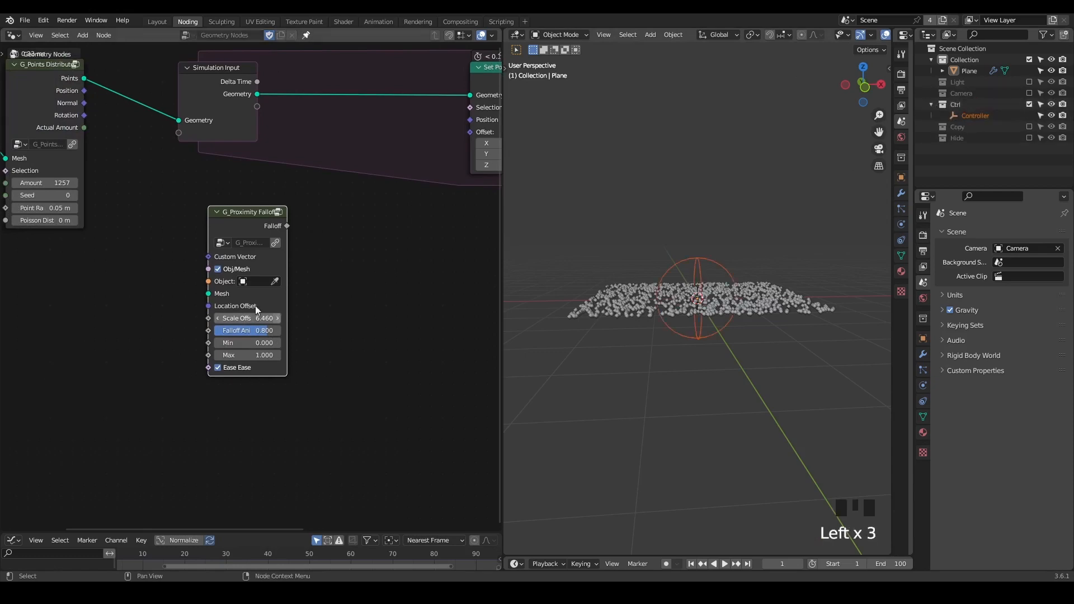
Assign Controller as G_Proximity Falloff's Object, with Scale Offset at 0.000 and Falloff Animation at 1.000
left_click(276, 282)
left_click(976, 115)
left_click_drag(247, 318, 212, 318)
middle_click_drag(251, 207, 217, 223)
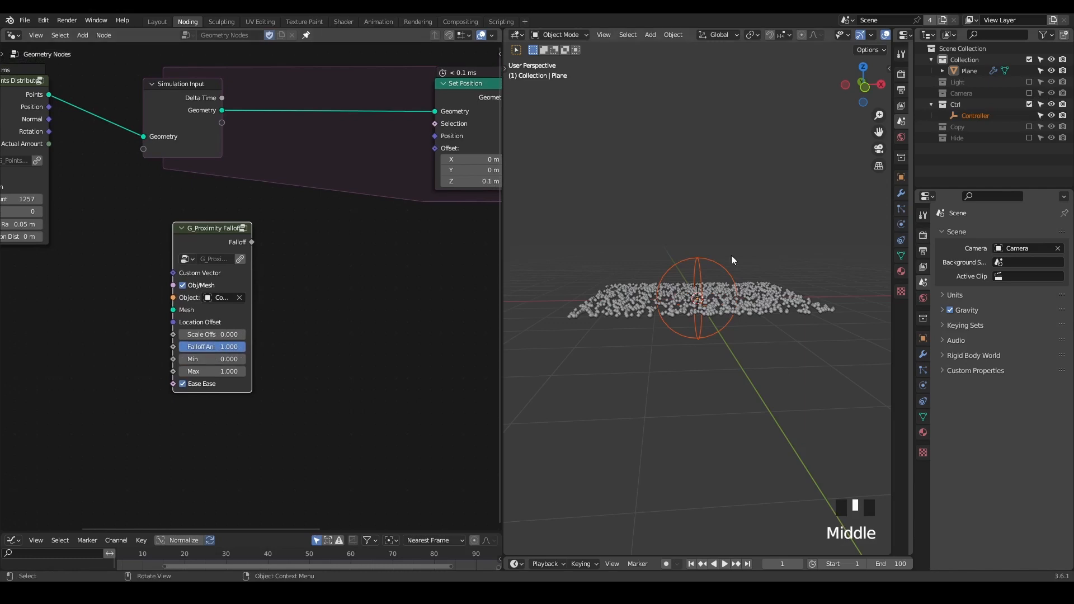
Preview the falloff on the distributed points with a Viewer node and scale Controller until its sphere surrounds most of them
left_click(28, 94, "ctrl+shift")
left_click(211, 235, "ctrl+shift")
middle_click_drag(632, 175, 707, 258)
key("s")
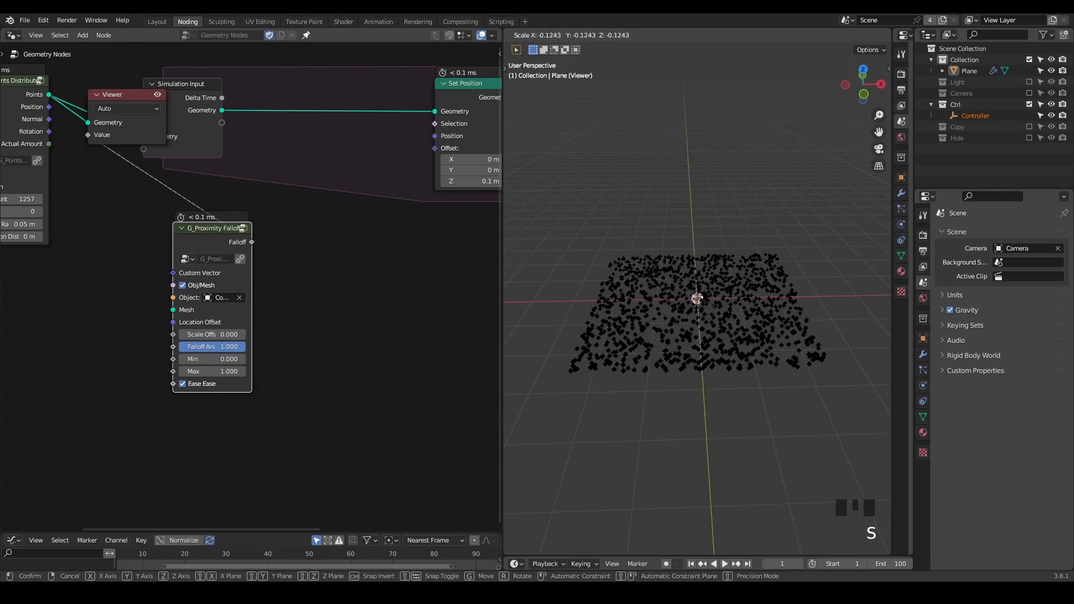
left_click(726, 297)
key("s")
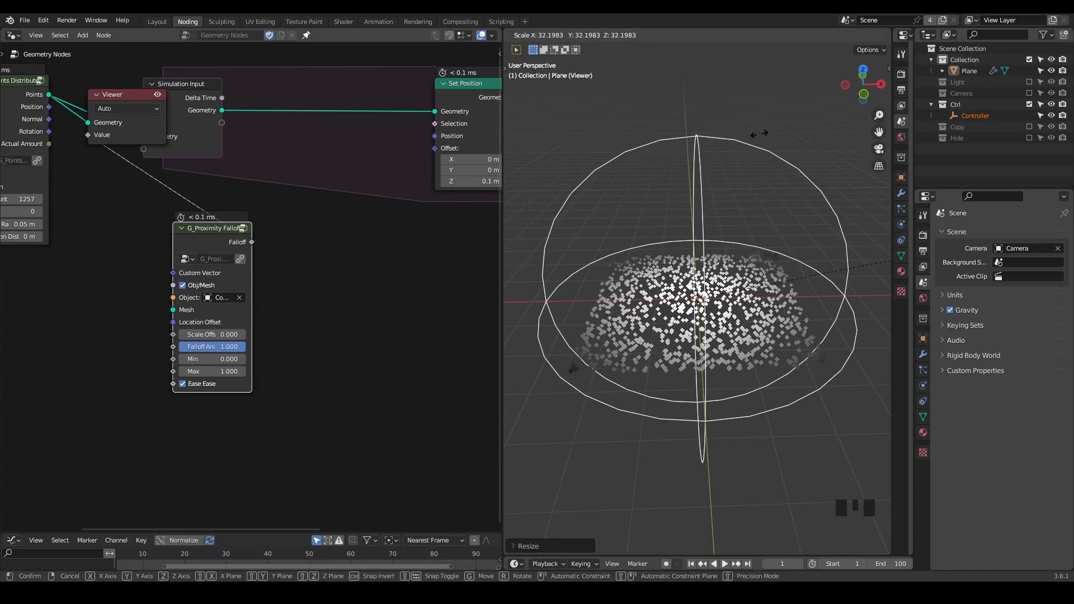
left_click(746, 169)
Try other Falloff Animation values, leave it at 1.000, and move the Viewer and G_Proximity Falloff nodes clear of the simulation zone
middle_click_drag(282, 355, 330, 336)
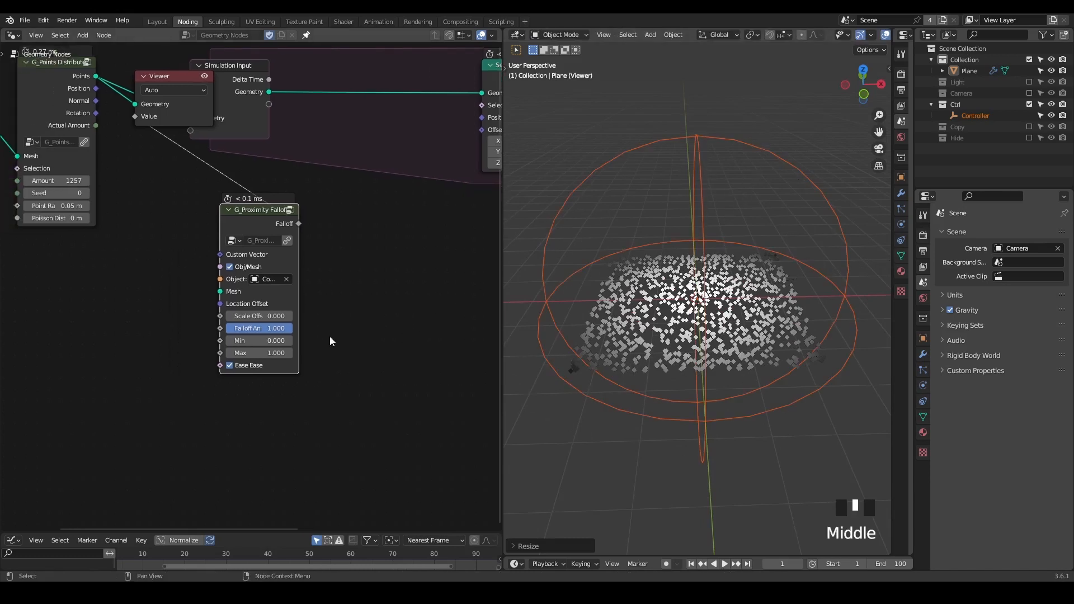
mouse_move(276, 333)
left_mouse_down()
mouse_move(227, 332)
mouse_move(293, 332)
left_mouse_up()
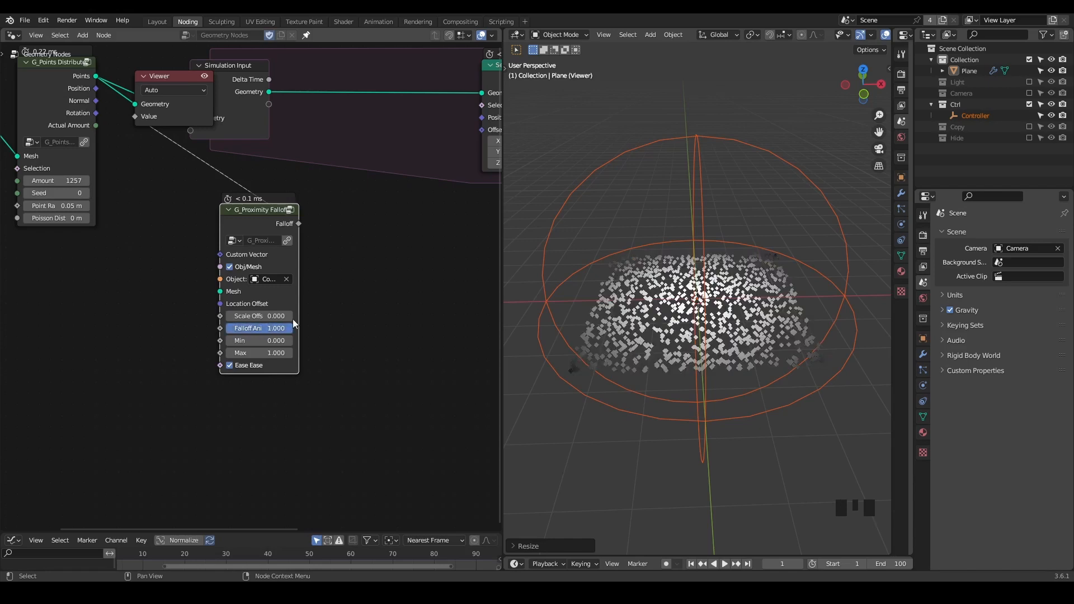
left_click_drag(170, 76, 421, 207)
left_click_drag(262, 221, 239, 276)
Test Falloff Animation again, keeping 1.000, and rescale Controller to a slightly smaller sphere around the points
mouse_move(265, 384)
left_mouse_down()
mouse_move(203, 384)
mouse_move(269, 384)
left_mouse_up()
key("s")
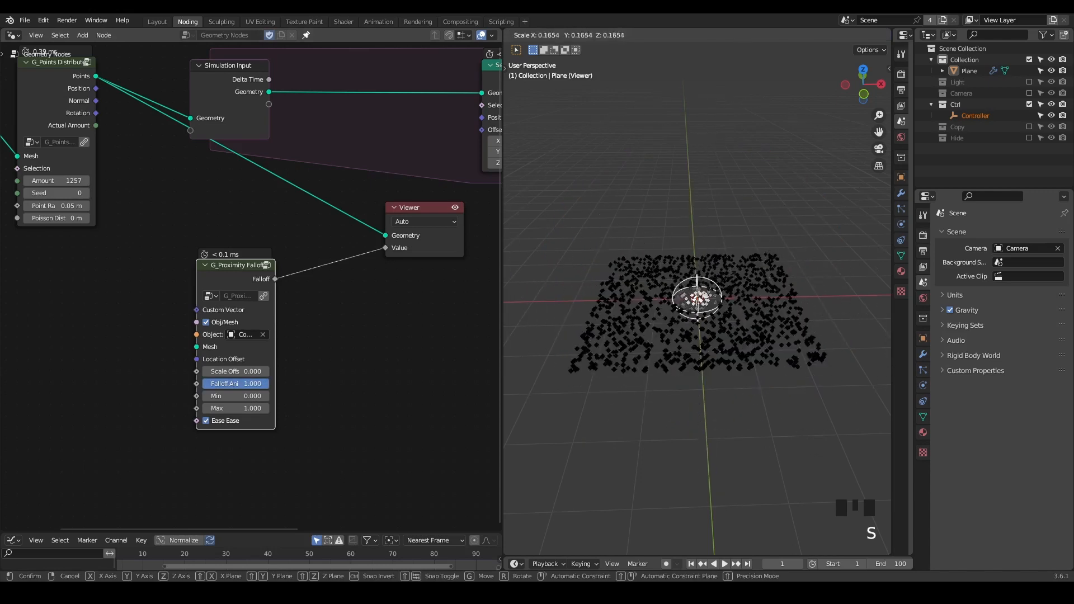
left_click(850, 208)
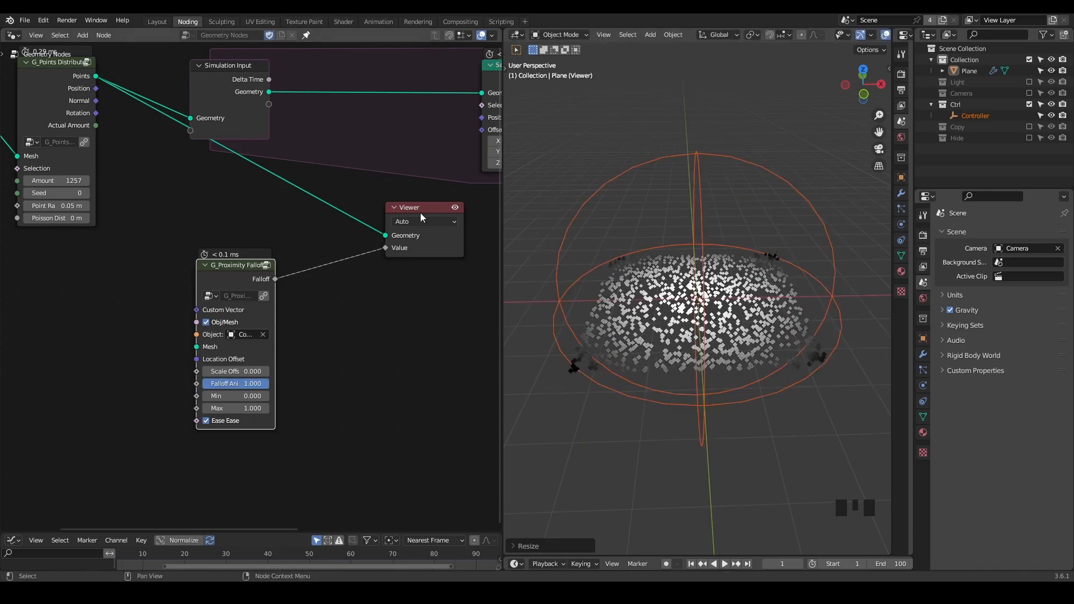
Nudge Simulation Input away from G_Points Distribute and delete the Viewer node
left_click_drag(296, 131, 316, 130)
key("shift+ctrl+alt+q")
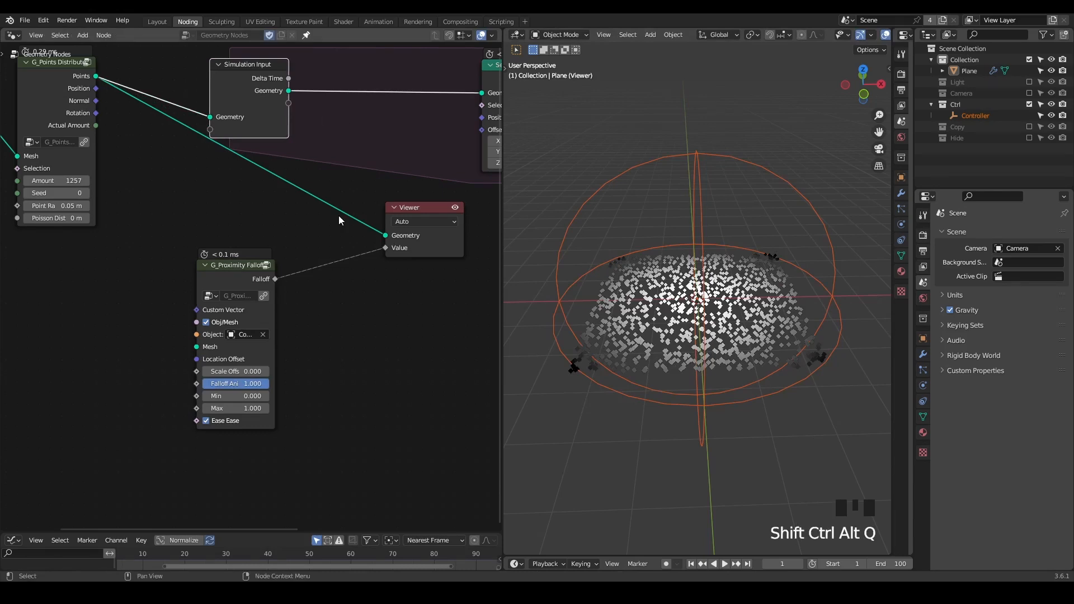
left_click(405, 206)
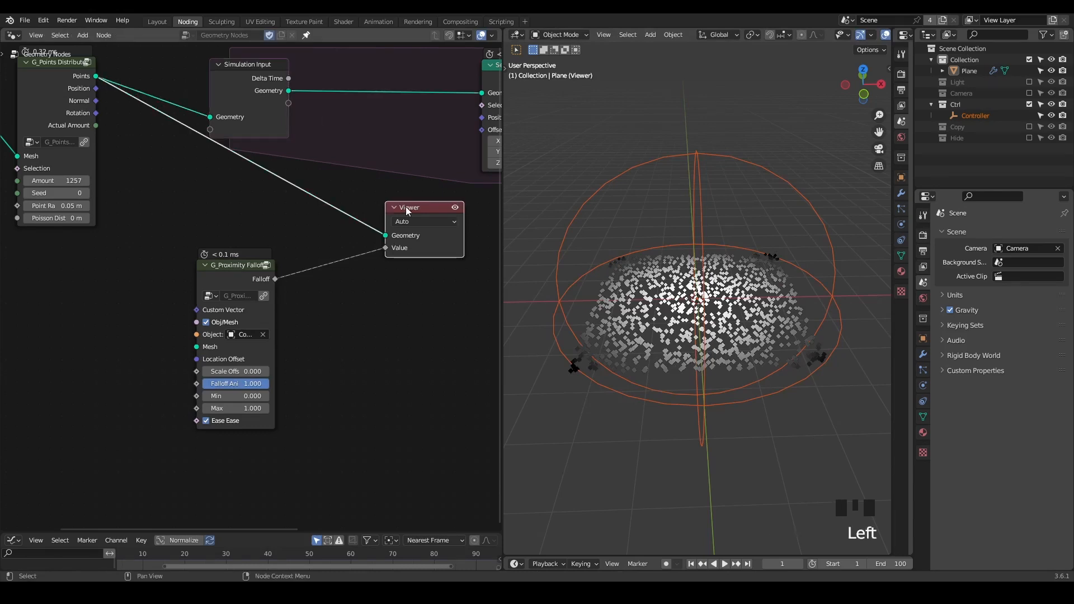
key("x")
middle_click_drag(405, 207, 213, 226)
Add a G_Trigger node below Set Position and link its Trigger Status and Trigger Time outputs into Simulation Output as new state items
key("ctrl+a")
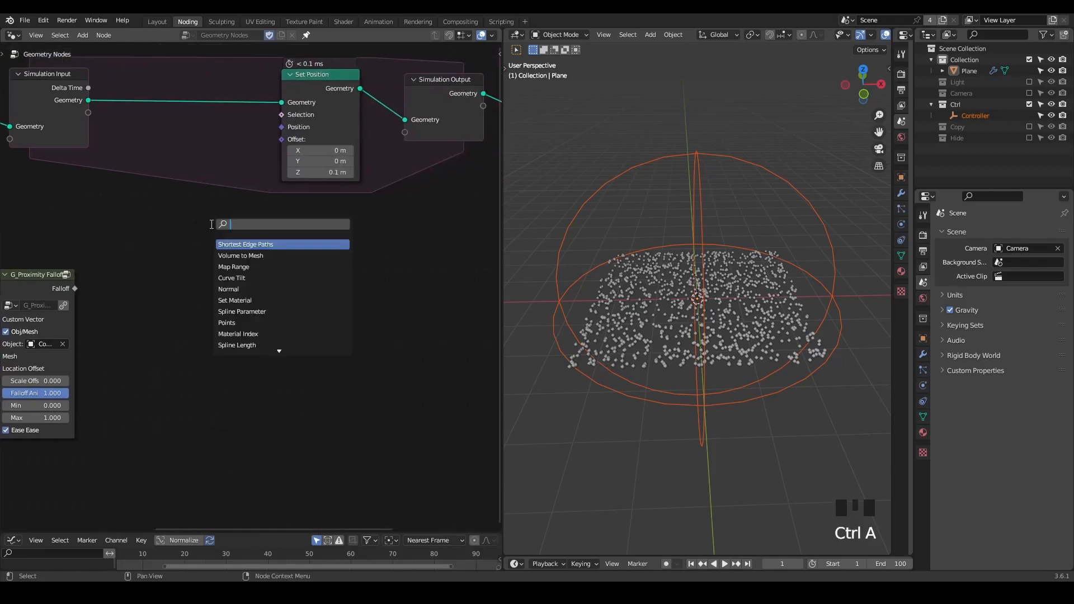
type("trigger")
key("Return")
left_click(244, 216)
left_click_drag(321, 226, 414, 133)
left_click_drag(320, 239, 405, 157)
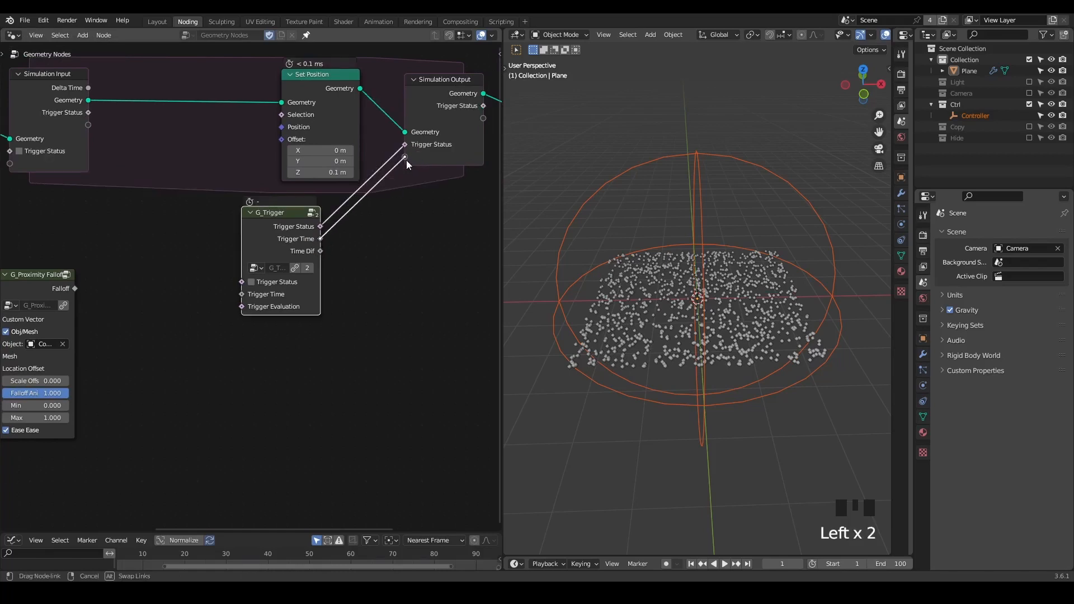
Connect Simulation Input's Trigger Status and Trigger Time to the matching inputs of G_Trigger
middle_click_drag(177, 252, 209, 251)
left_click_drag(119, 113, 273, 282)
left_click_drag(119, 125, 272, 294)
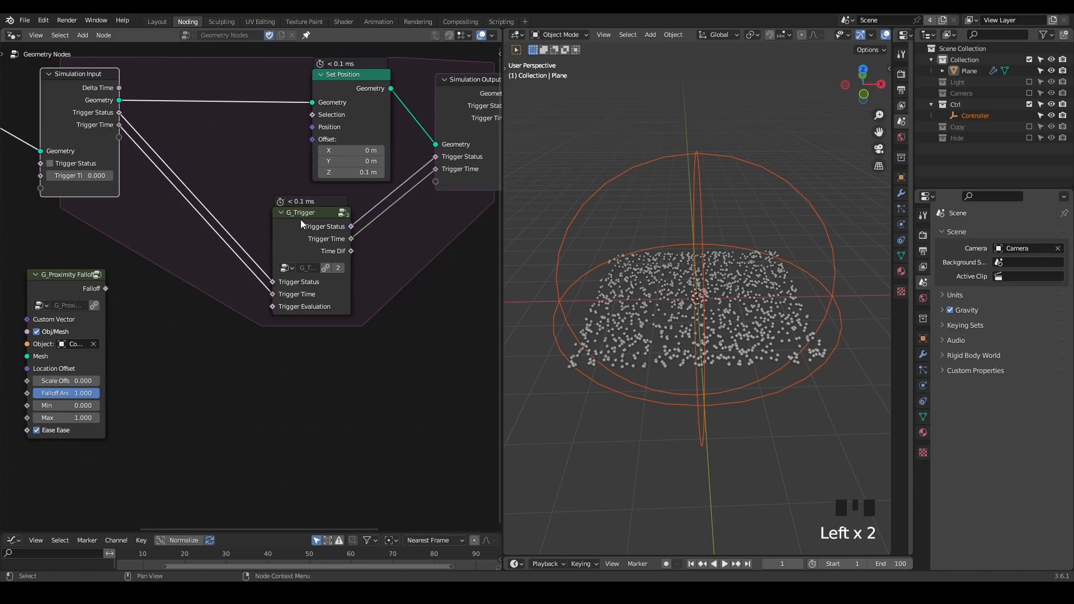
Add a Switch node below G_Trigger and set its input type to Boolean
key("ctrl+a")
type("switch")
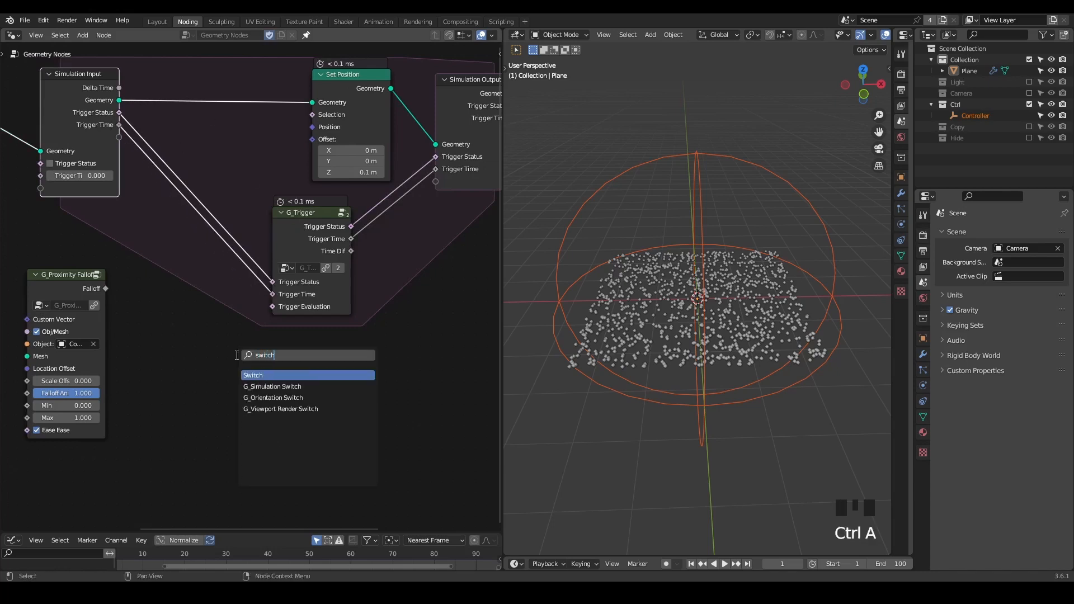
key("Return")
left_click(254, 348)
left_click(277, 379)
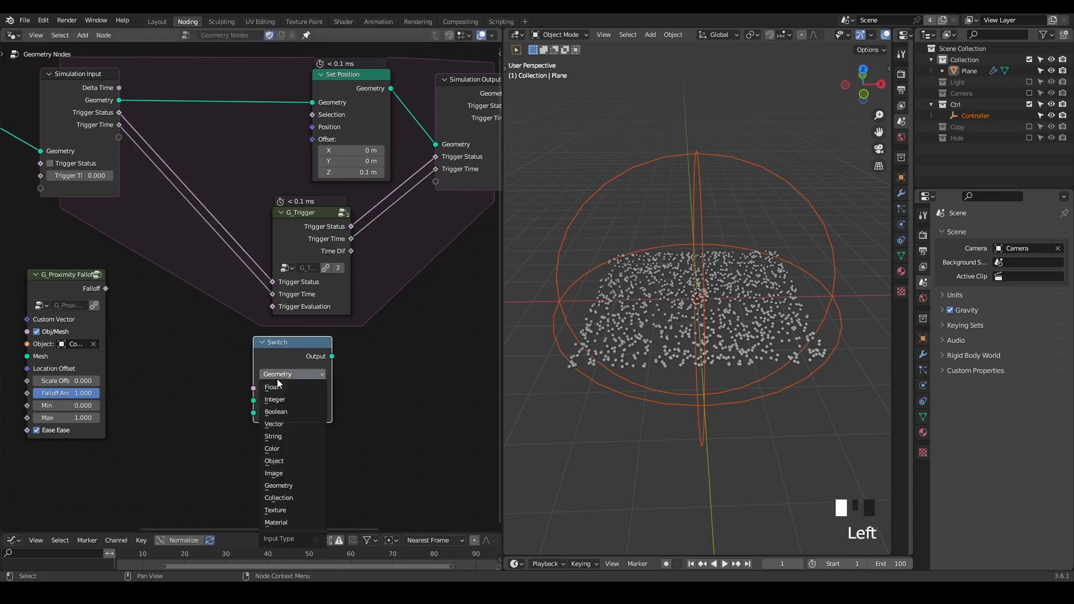
left_click(288, 413)
left_click_drag(290, 359, 312, 351)
Connect G_Proximity Falloff's Falloff output to G_Trigger's Trigger Evaluation
left_click_drag(104, 289, 275, 306)
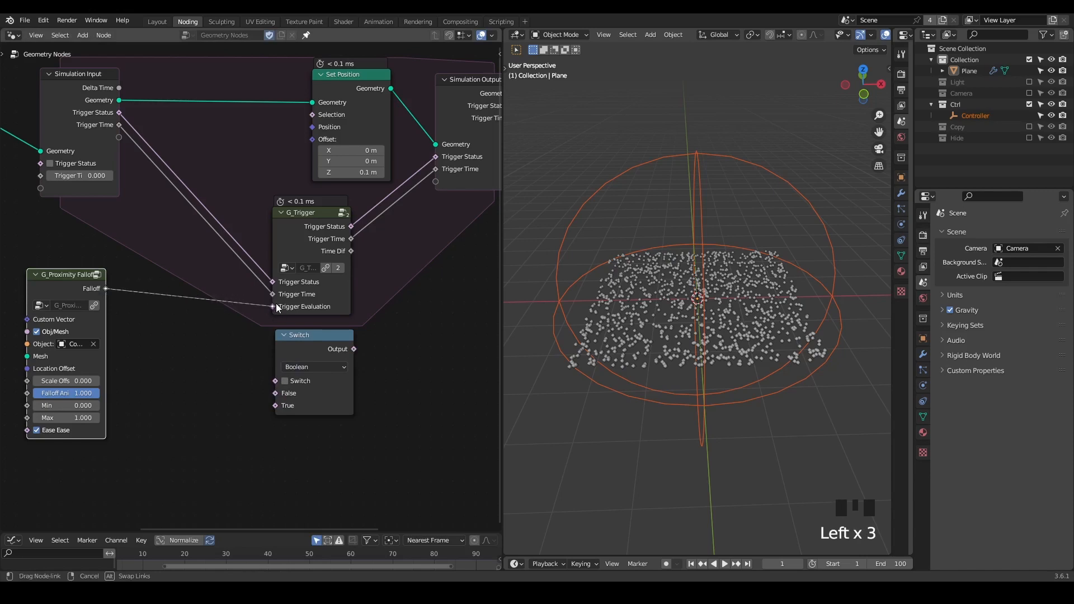
middle_click_drag(245, 339, 256, 312)
middle_click_drag(179, 341, 162, 362)
Link Falloff to the Switch node's False input and annotate Trigger Status and the loop from Simulation Output back to Simulation Input
left_click_drag(99, 282, 272, 386)
mouse_move(348, 343)
left_mouse_down()
mouse_move(425, 145)
mouse_move(435, 155)
mouse_move(426, 153)
mouse_move(415, 262)
left_mouse_up()
key("d")
left_click_drag(423, 154, 498, 154)
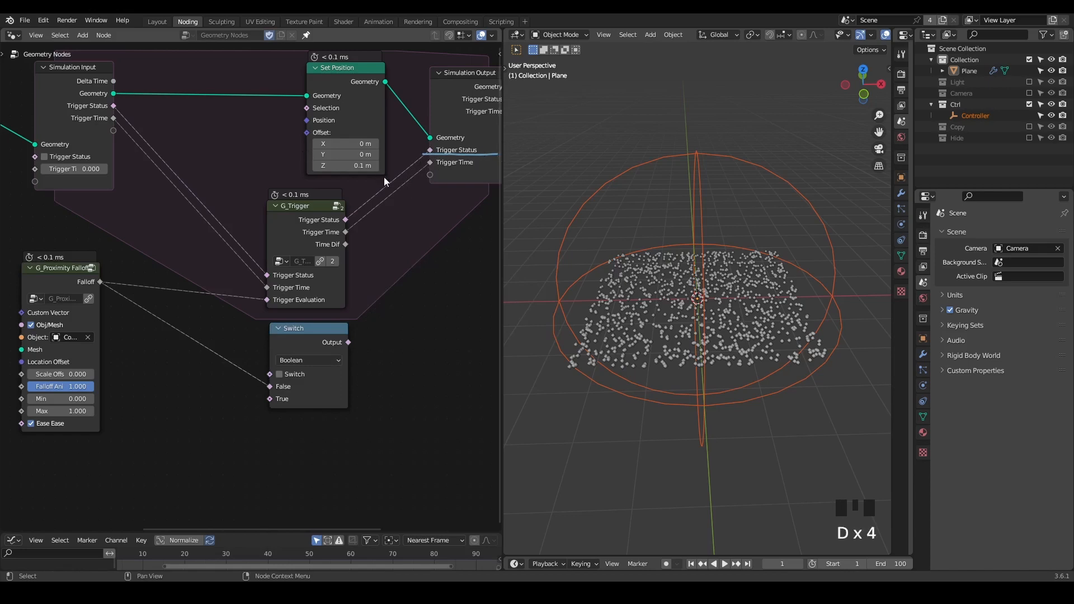
middle_click_drag(419, 164, 412, 195)
scroll(373, 216, "down", 2)
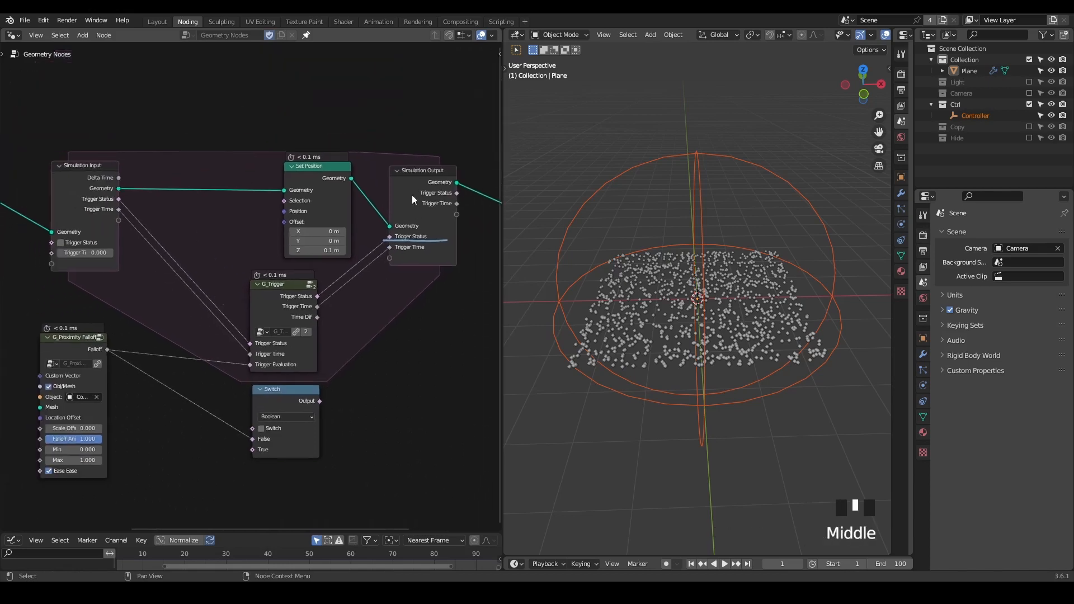
mouse_move(412, 186)
left_mouse_down()
mouse_move(372, 80)
mouse_move(157, 138)
mouse_move(92, 187)
mouse_move(143, 176)
left_mouse_up()
middle_click_drag(192, 259, 199, 240)
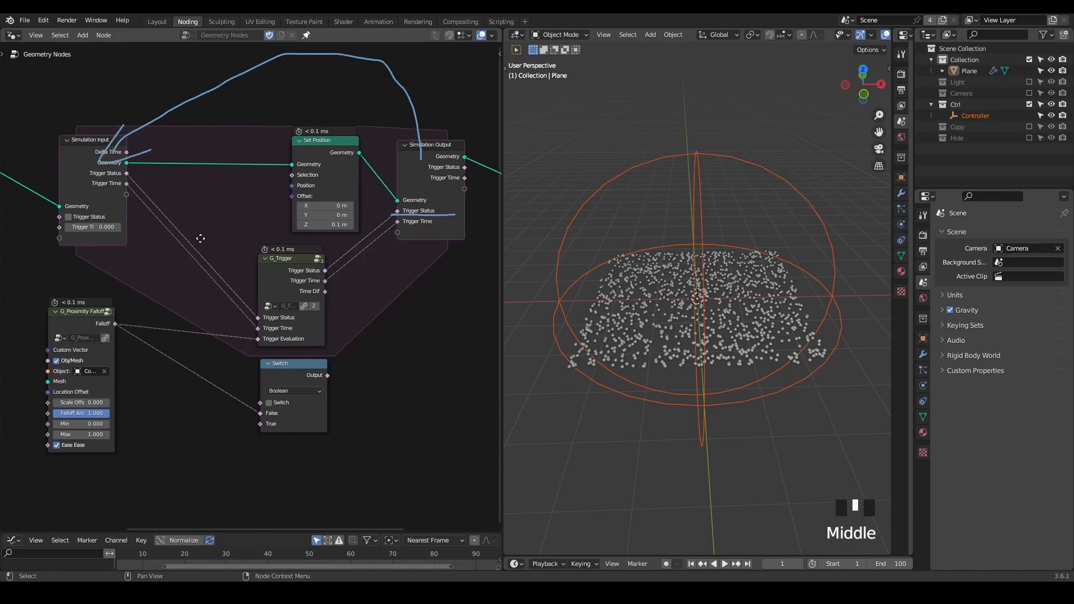
Link Simulation Input's Trigger Status to the Switch and True inputs of the Boolean Switch node
scroll(187, 218, "up", 2)
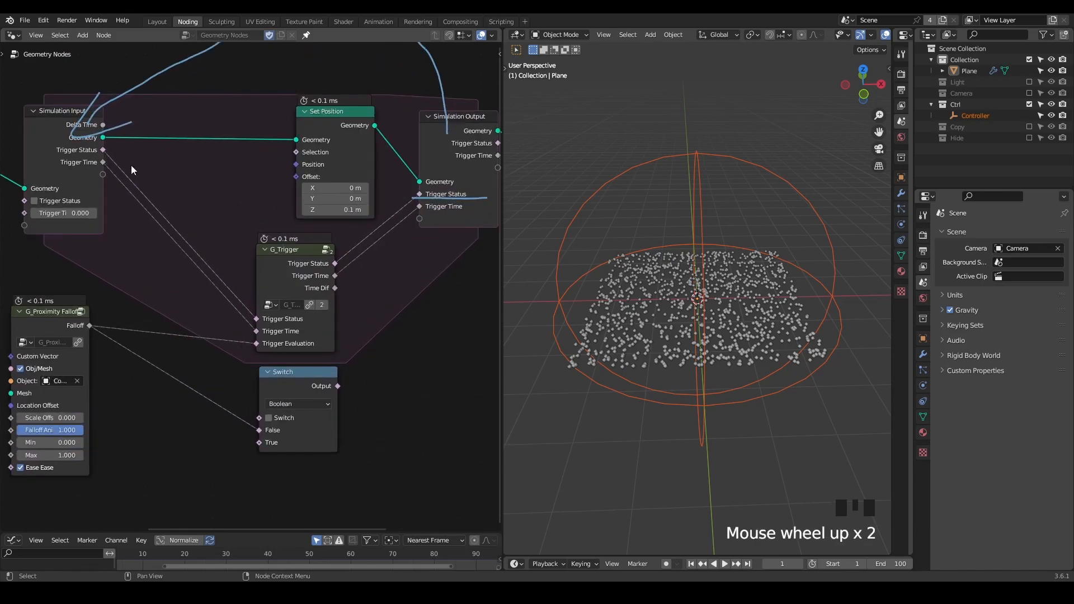
left_click_drag(102, 153, 258, 418)
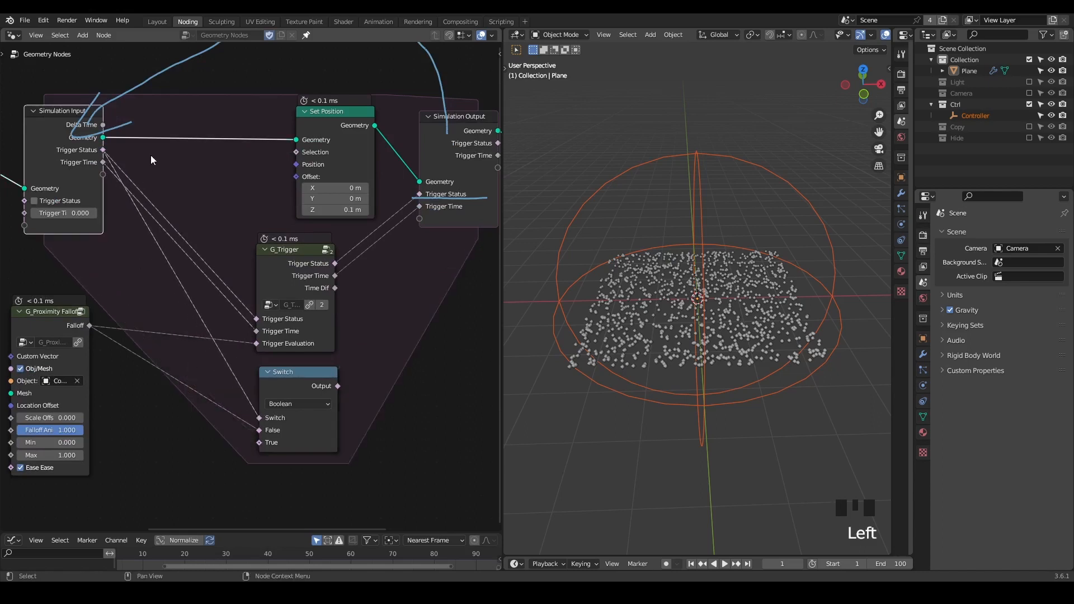
left_click_drag(104, 148, 255, 443)
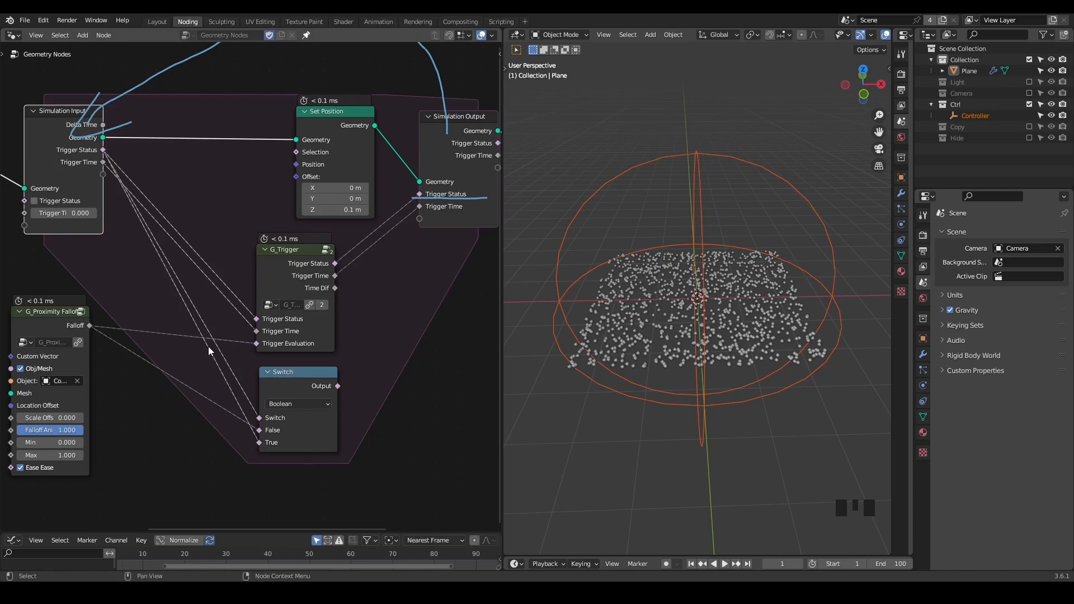
Erase the annotated loop arrow and remove the Boolean Switch node together with its links
scroll(171, 331, "down", 1)
middle_click_drag(188, 312, 190, 341)
scroll(184, 344, "down", 1)
key("d")
mouse_move(364, 93)
right_mouse_down()
mouse_move(43, 210)
mouse_move(384, 211)
right_mouse_up()
middle_click_drag(297, 386, 338, 332)
scroll(340, 358, "up", 2)
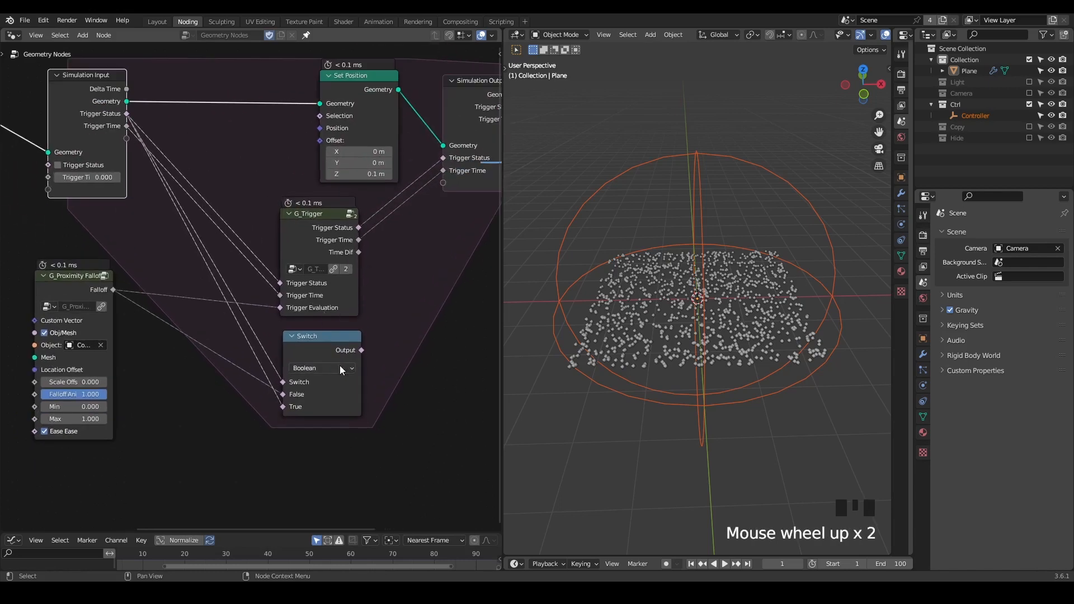
left_click(331, 344)
key("ctrl+x")
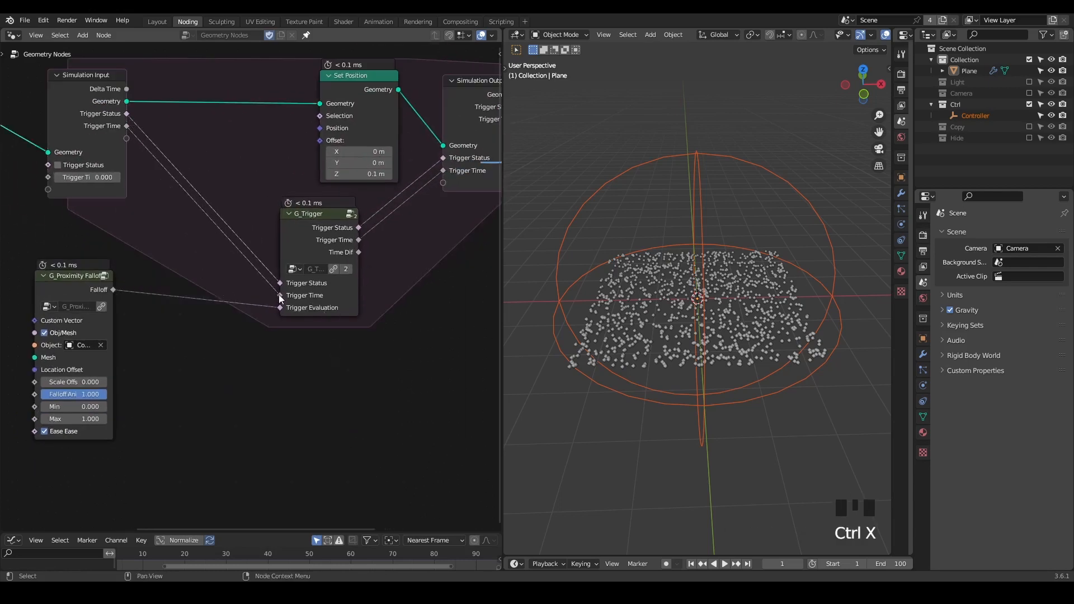
Rearrange G_Proximity Falloff and G_Trigger, and connect G_Trigger's Trigger Status to Set Position's Selection
middle_click_drag(279, 294, 260, 294)
left_click_drag(119, 326, 203, 295)
left_click_drag(321, 268, 216, 231)
left_click_drag(256, 225, 326, 152)
Move Set Position and Simulation Output farther away from G_Trigger and erase the remaining annotation stroke
middle_click_drag(328, 256, 248, 269)
scroll(267, 287, "down", 2)
scroll(296, 160, "down", 3)
left_click_drag(290, 91, 153, 259)
key("g")
right_click(260, 260)
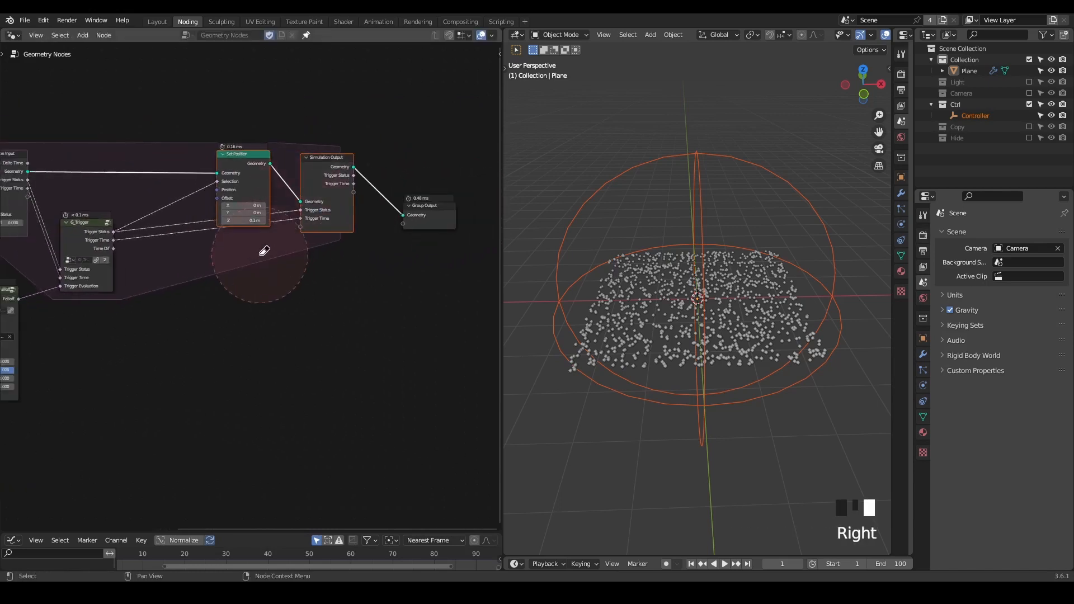
Shrink Controller to a small sphere at the plane's centre, enlarge the timeline area, and show Controller's object properties
middle_click_drag(188, 323, 307, 268)
middle_click_drag(665, 276, 686, 275)
key("s")
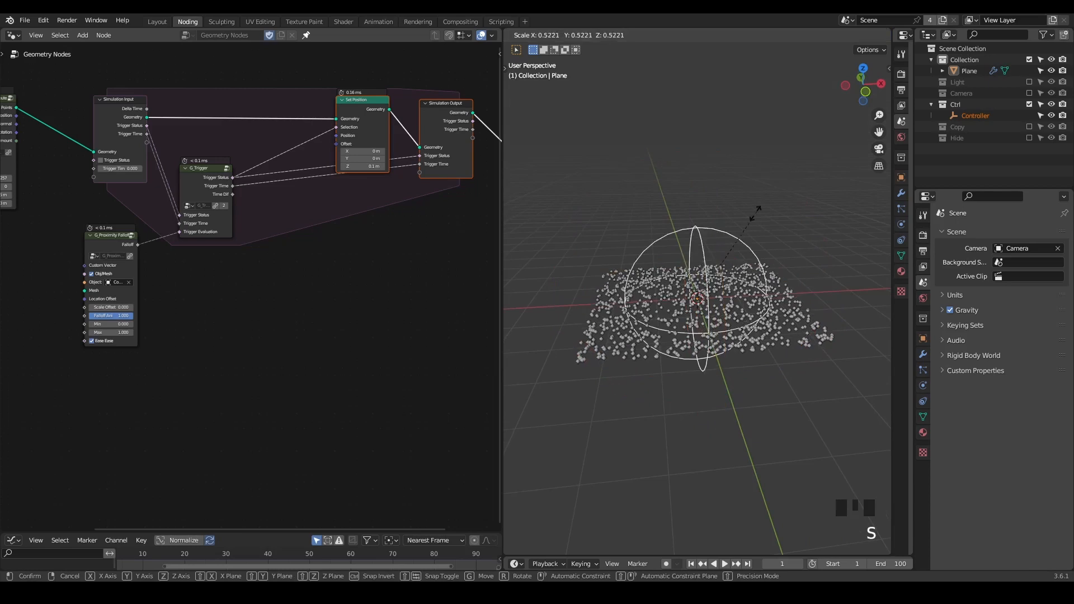
left_click(707, 281)
left_click_drag(665, 555, 666, 353)
left_click(923, 337)
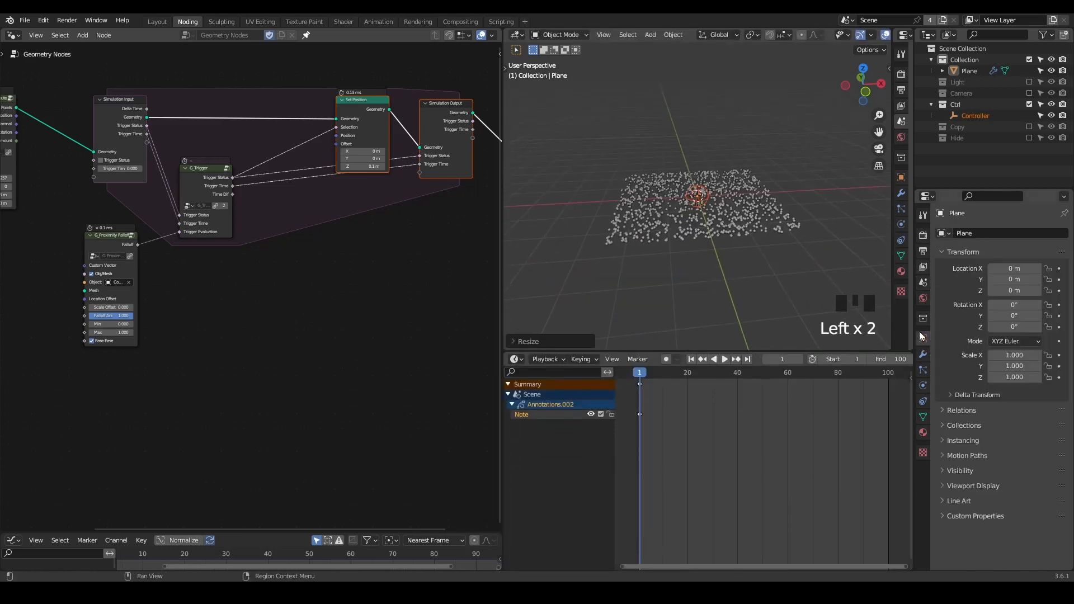
left_click(970, 115)
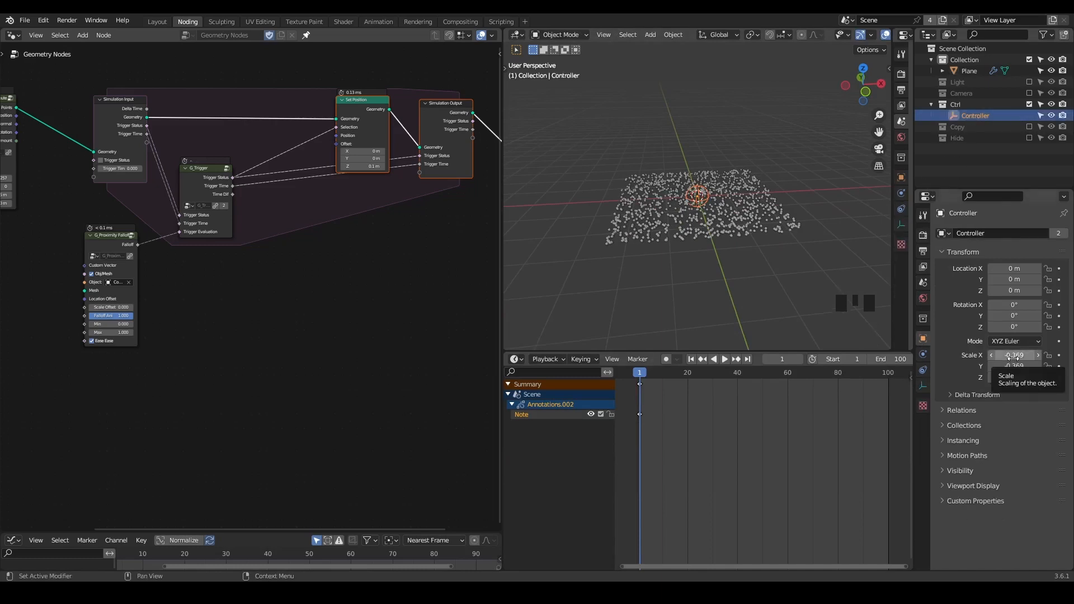
Set Controller's X, Y and Z scale to 0 and keyframe it at frame 1
key("i")
left_click_drag(1013, 358, 1014, 379)
type("0")
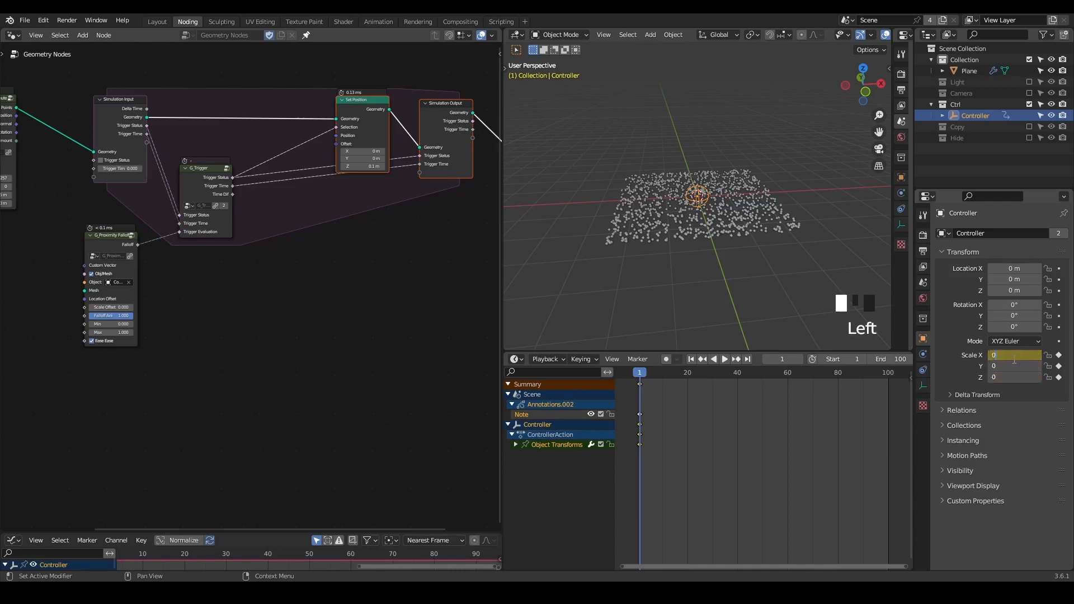
key("Return")
key("i")
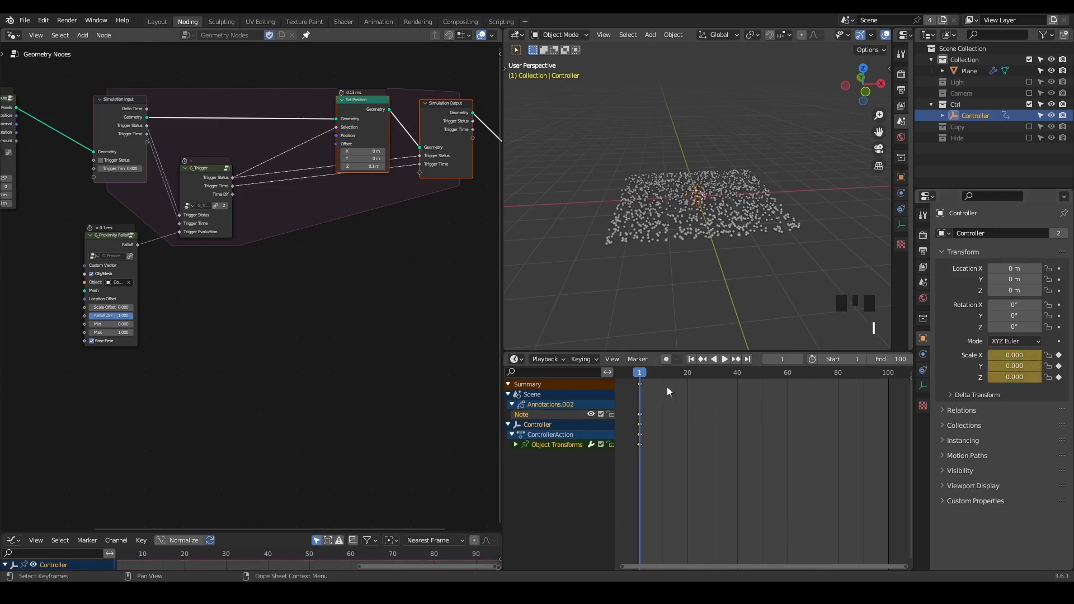
Go to frame 20 and delete the Annotations.002 channel from the timeline
left_click(690, 376)
left_click(555, 405)
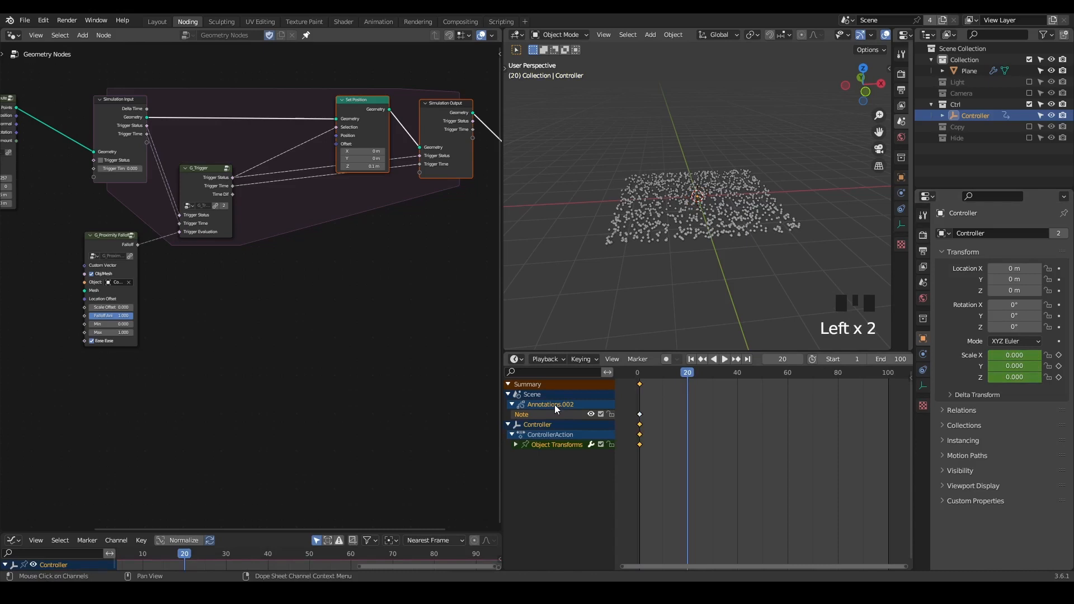
key("x")
left_click(555, 404)
key("ctrl+z")
left_click(671, 426)
left_click(569, 401)
key("x")
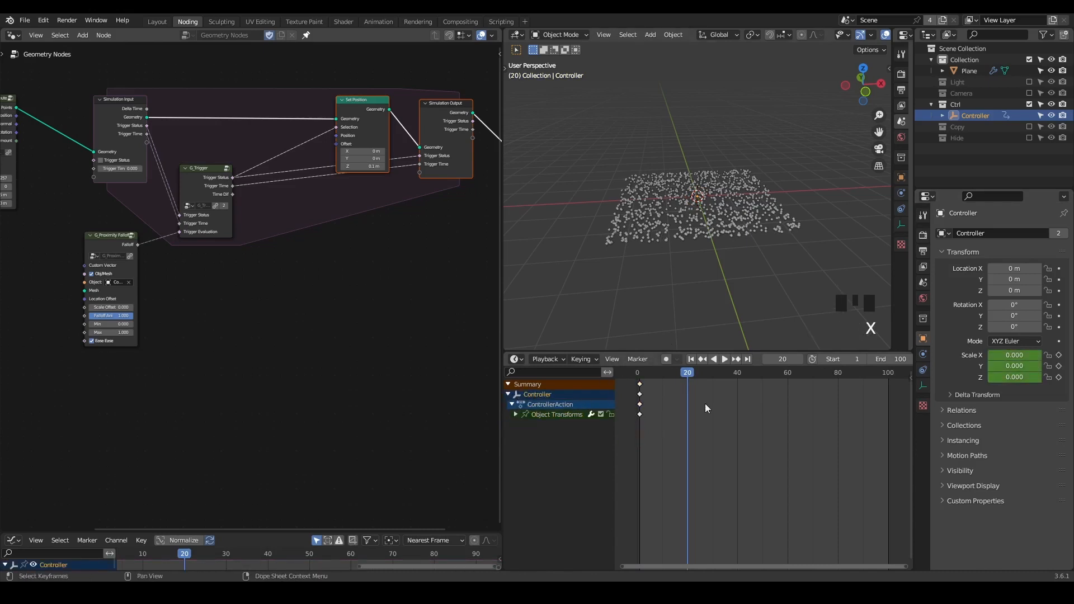
Scale Controller up to about 1.377 on all axes and keyframe its scale at frame 20
key("s")
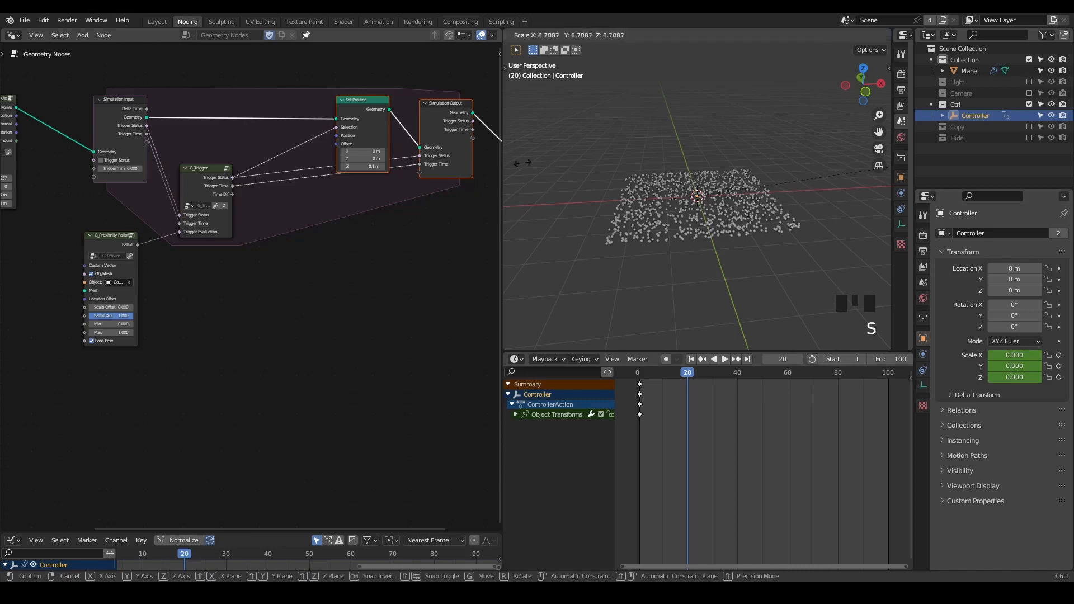
left_click_drag(1023, 355, 1022, 377)
type("0.5")
key("Return")
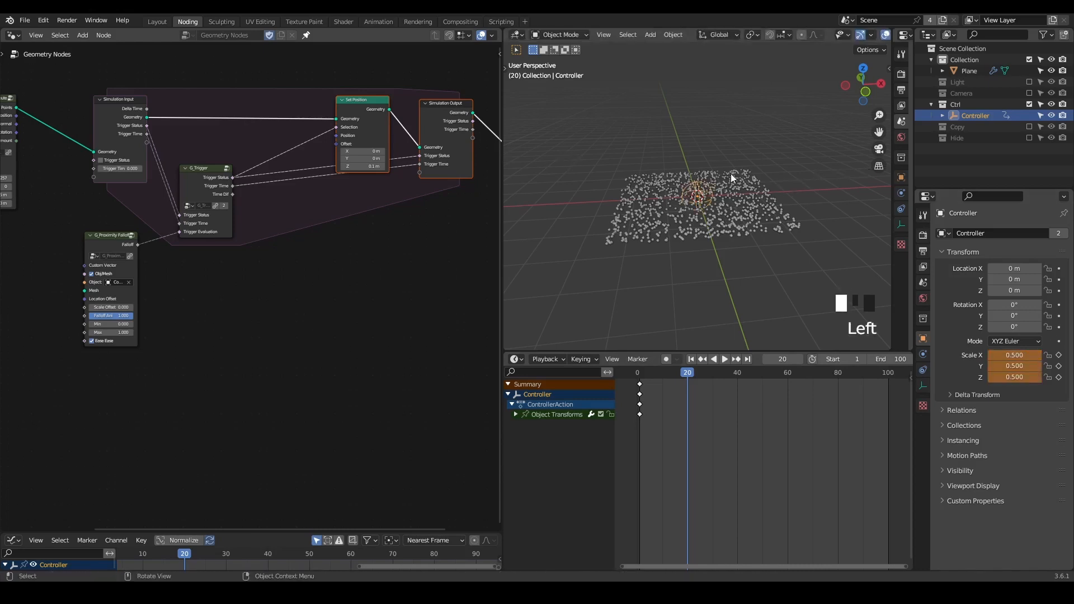
key("s")
left_click(801, 163)
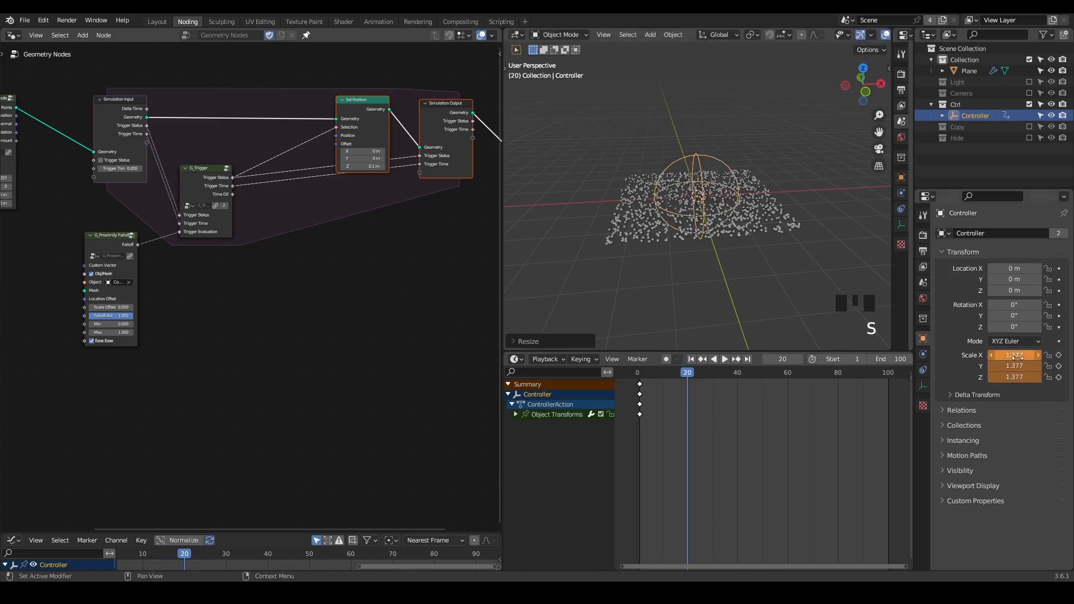
key("i")
Deselect Controller and play the simulation from frame 1 to frame 61, viewing the rising points from other angles
key("shift+space")
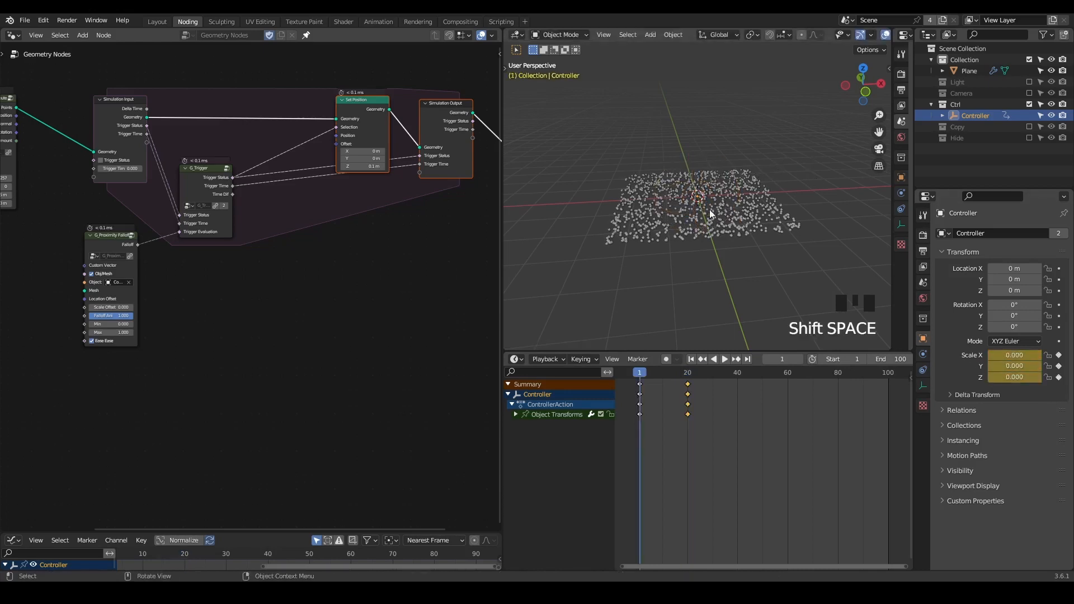
left_click(794, 166)
key("space")
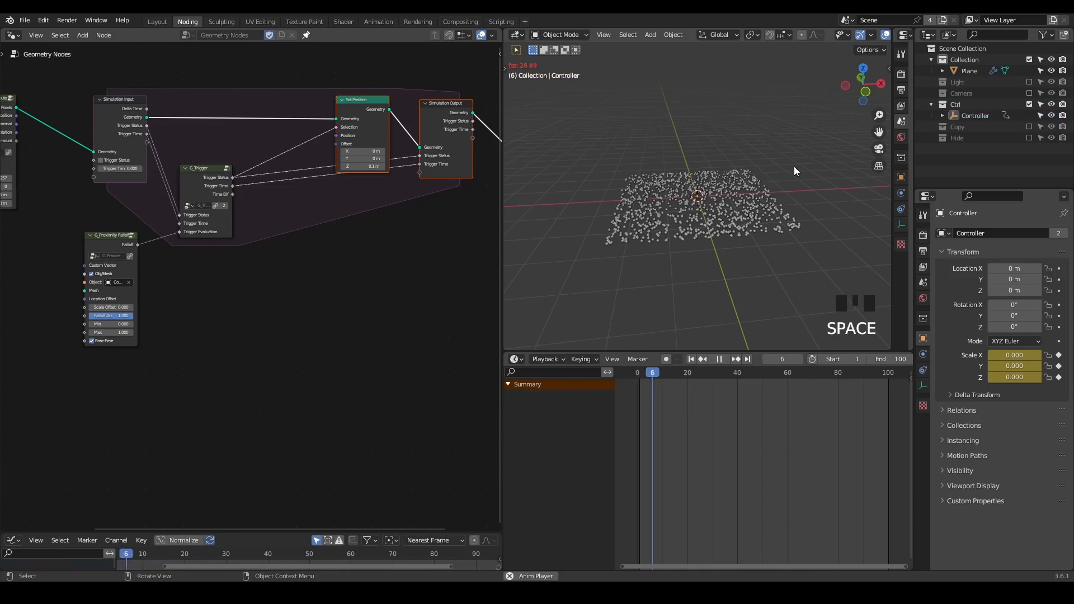
key("space")
middle_click_drag(794, 166, 696, 93)
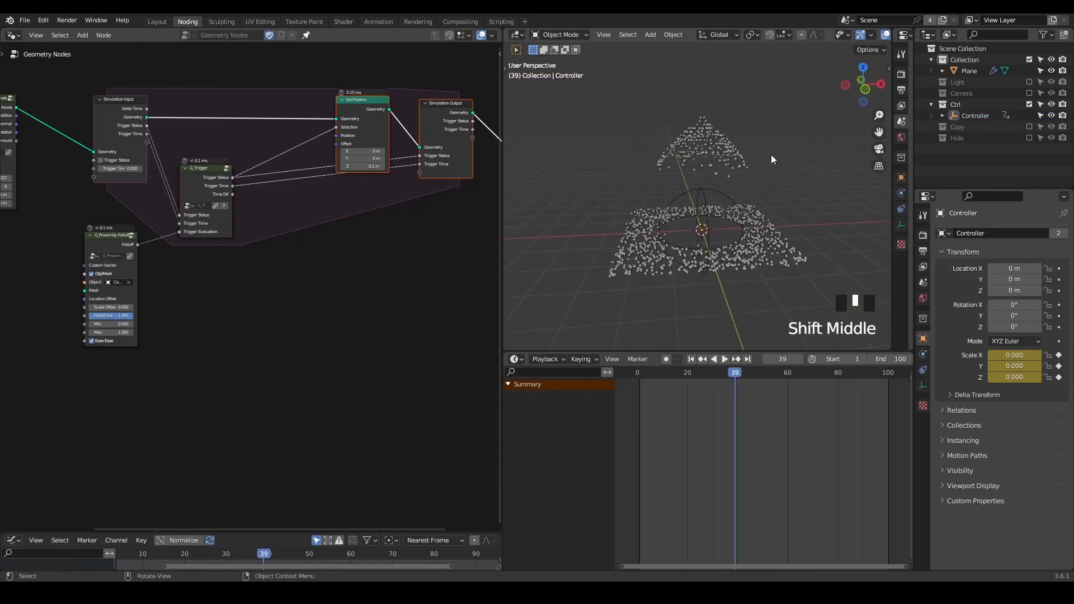
key("space")
key("space")
middle_click_drag(707, 174, 593, 232)
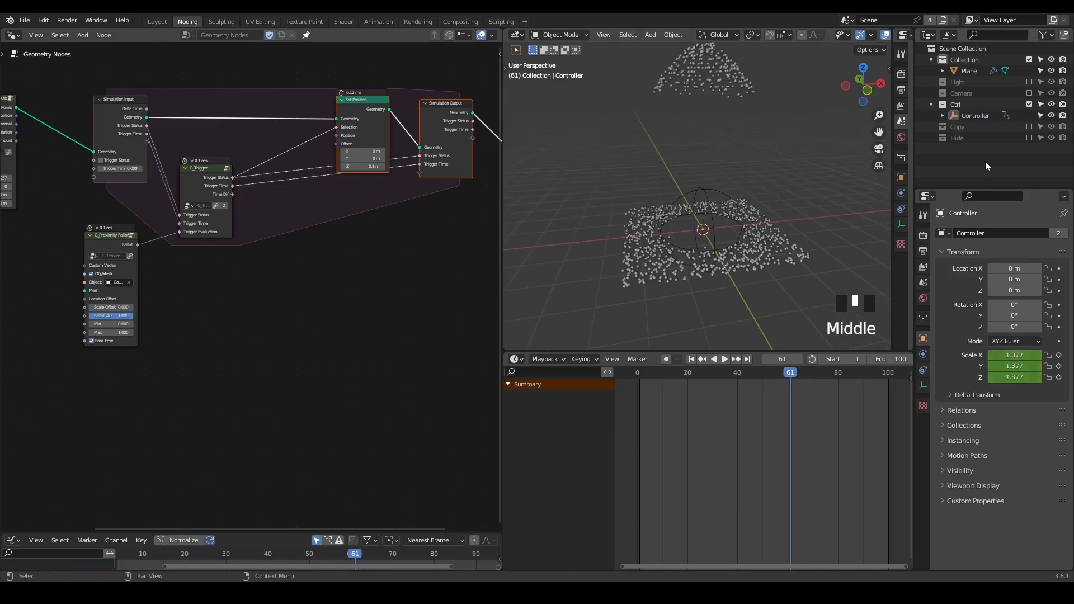
Enlarge Controller to a scale of about 1.823 and keyframe it at frame 61
left_click(968, 116)
key("s")
left_click(781, 179)
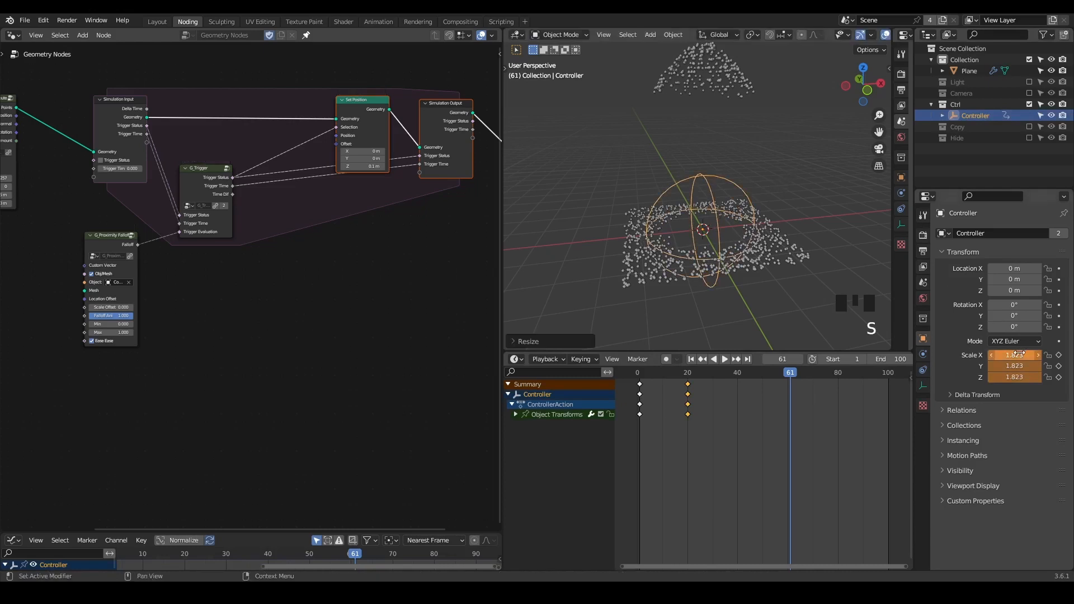
key("i")
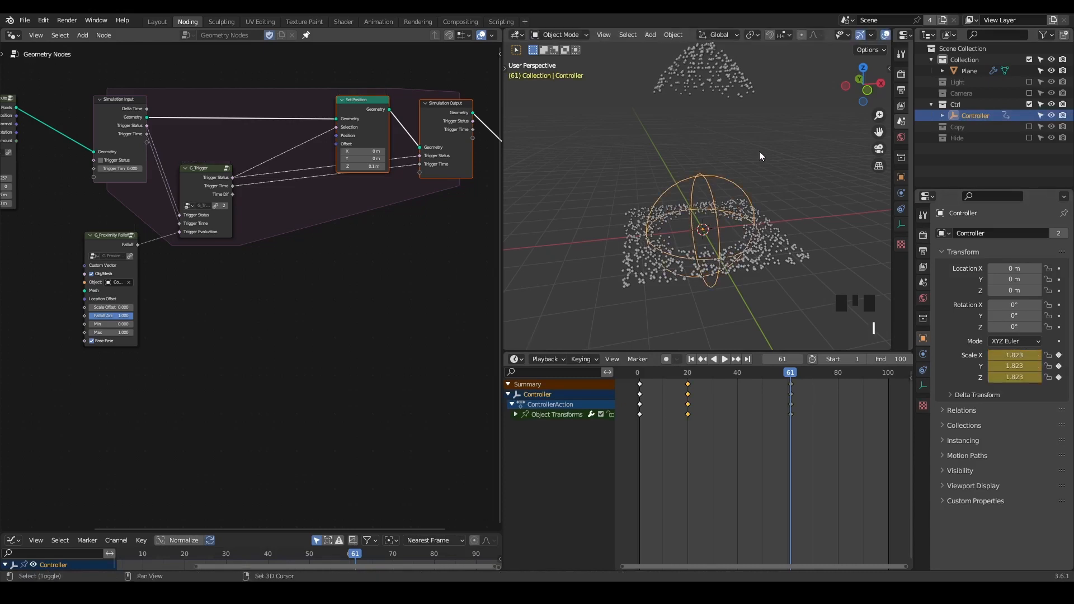
Replay the simulation from the first frame to frame 66 and examine how the points rise as Controller grows
key("shift+Left")
key("space")
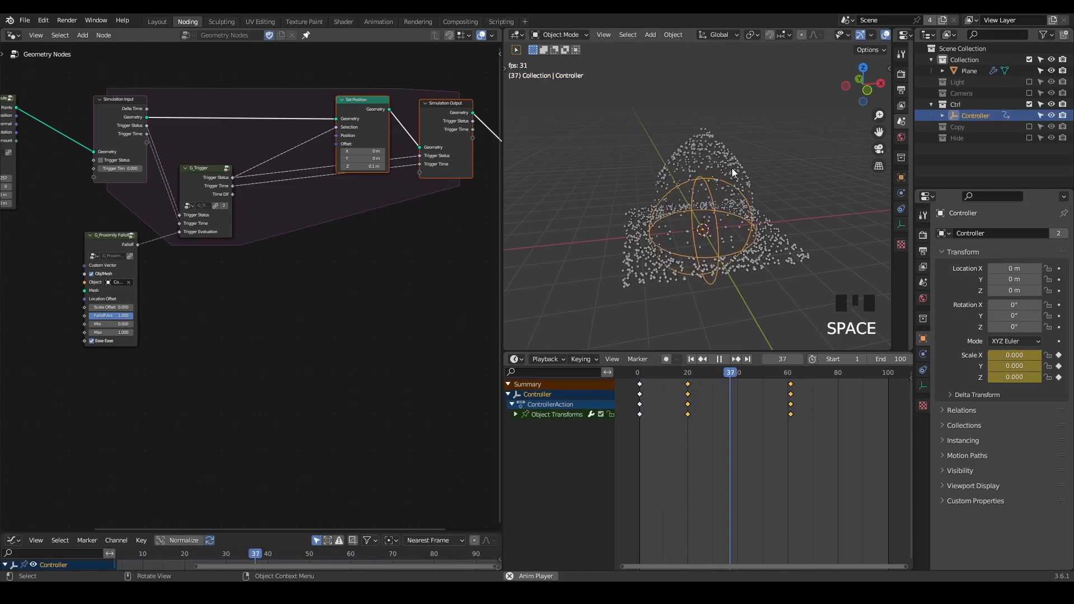
key("space")
scroll(745, 220, "down", 2)
middle_click_drag(744, 220, 742, 241, "shift")
scroll(739, 239, "up", 1)
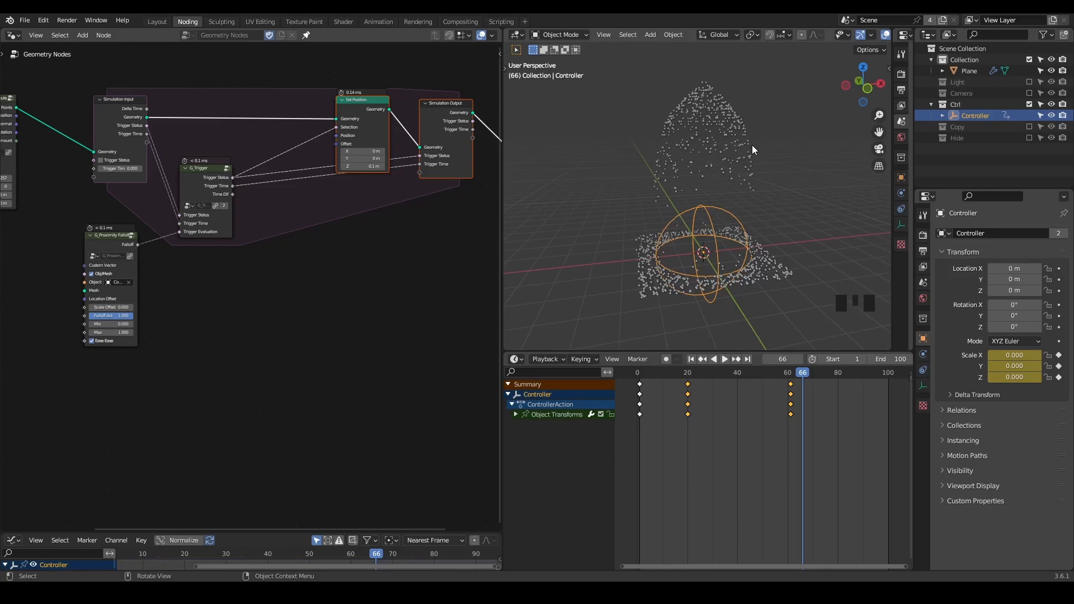
Replay the simulation from the first frame to frame 56
key("shift+ctrl+alt+q")
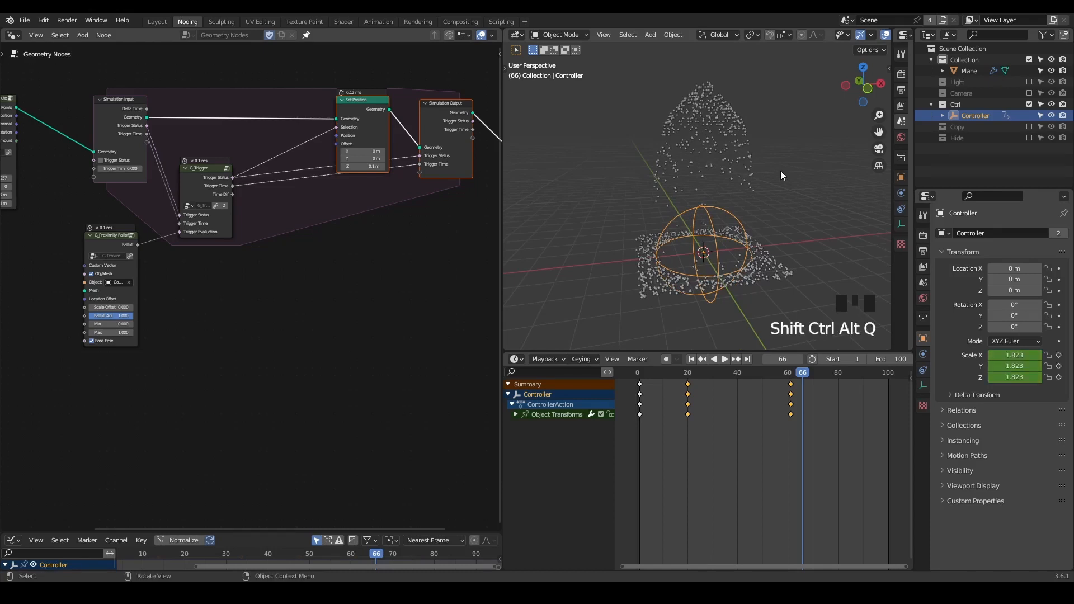
key("shift+space")
key("space")
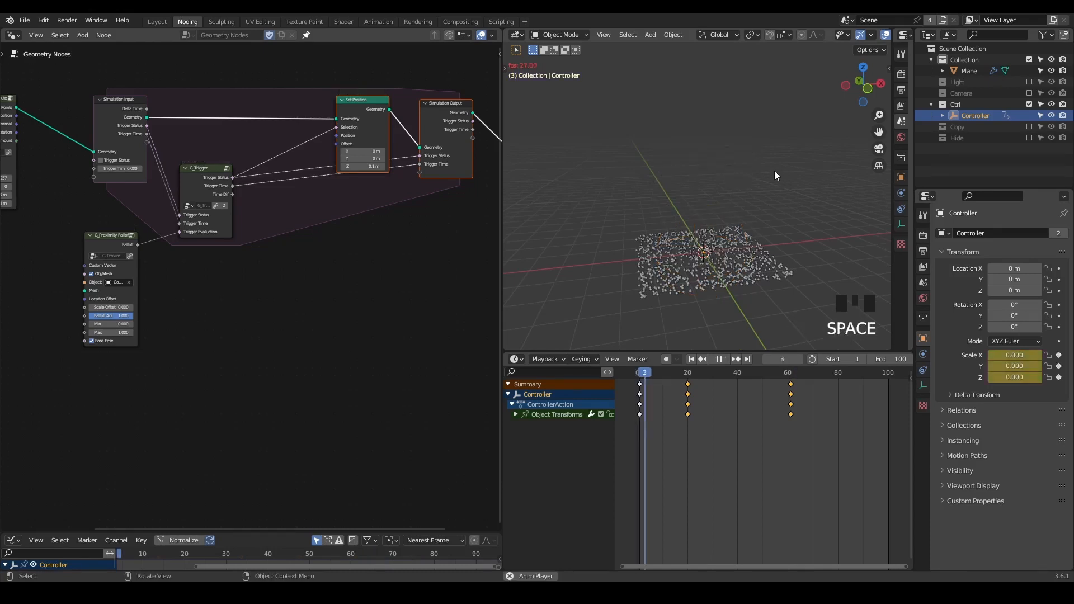
key("space")
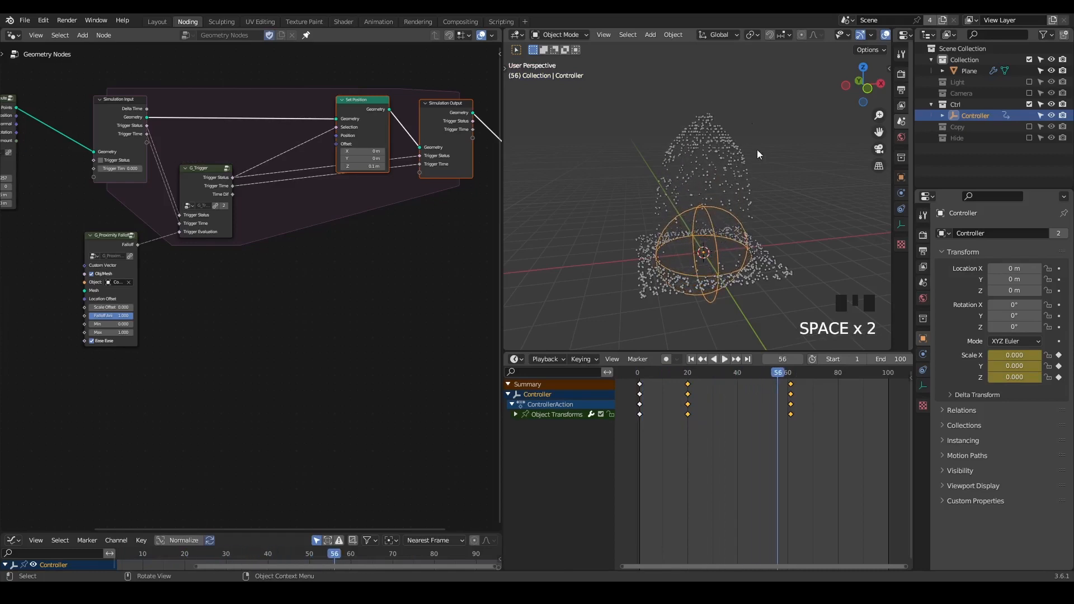
Draw an upward arrow annotation beside the rising points in the 3D view
key("d")
mouse_move(773, 176)
left_mouse_down()
mouse_move(772, 96)
mouse_move(758, 132)
left_mouse_up()
left_click_drag(771, 97, 793, 112)
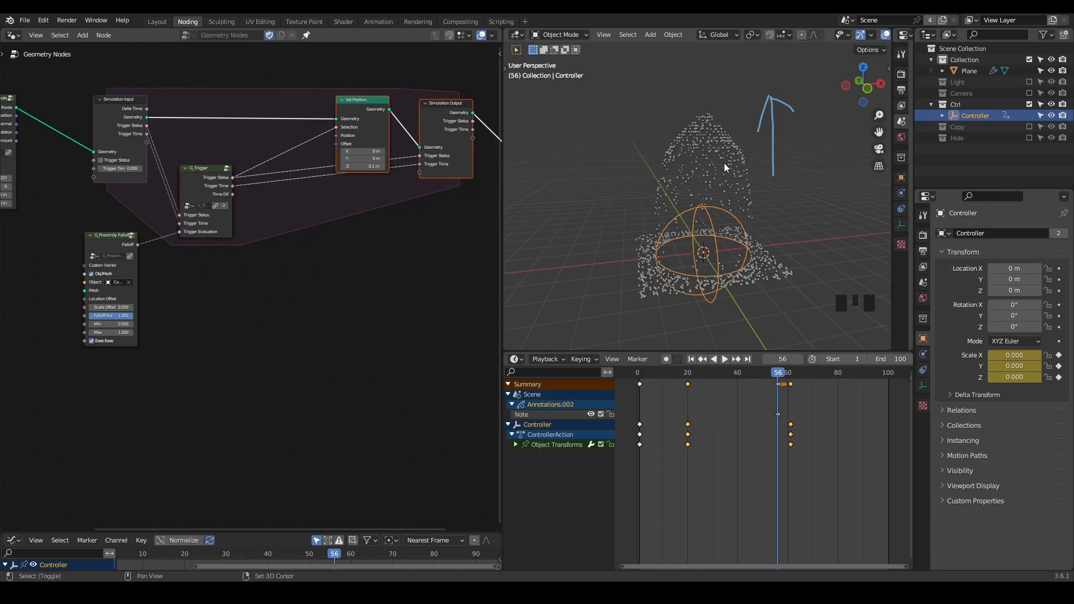
Play the simulation from the first frame to frame 66 and compare the points' rise with the arrow
key("shift+space")
key("space")
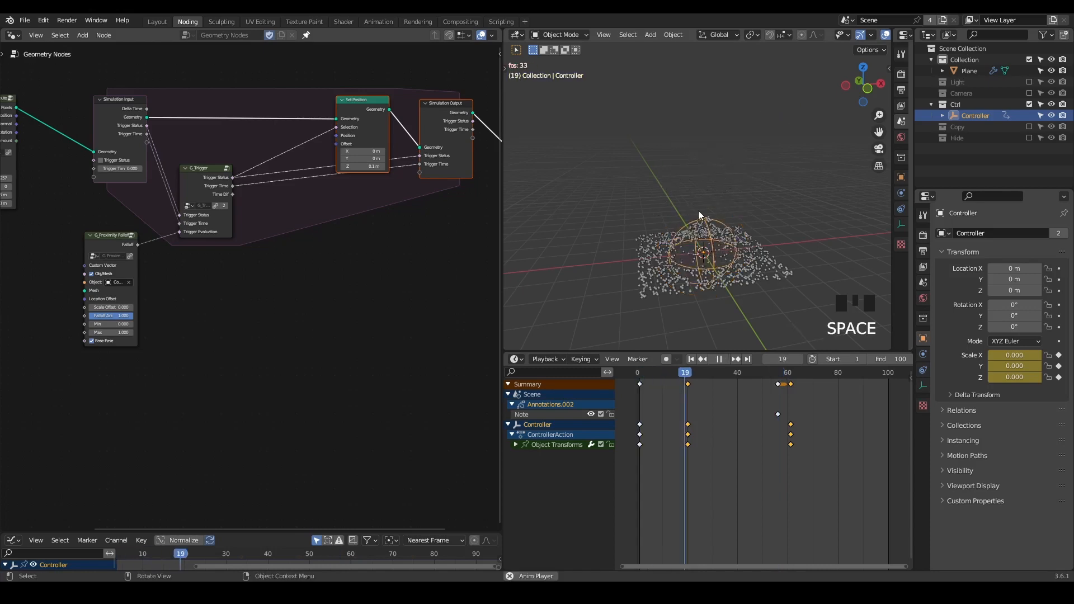
key("space")
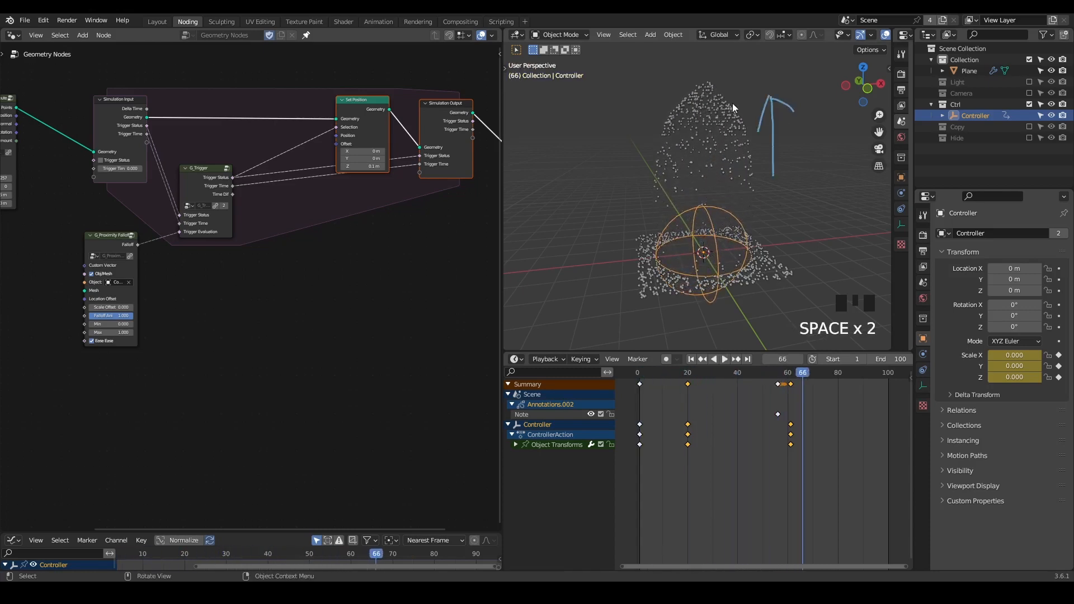
Erase the arrow annotation and delete the Note keyframe of Annotations.002
key("d")
right_click_drag(754, 103, 773, 192)
left_click(716, 401)
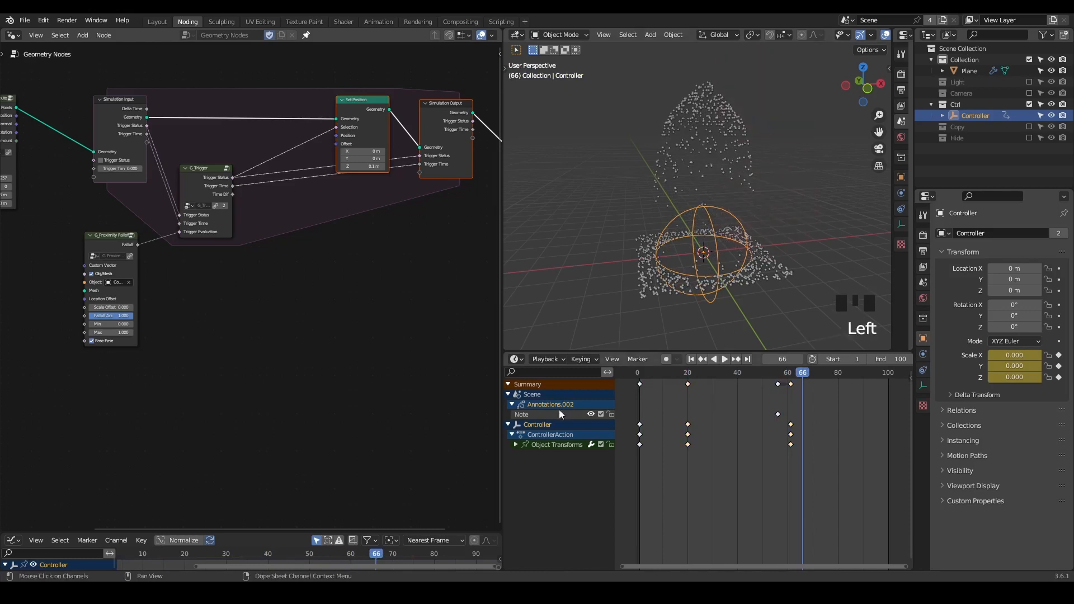
left_click(659, 398)
left_click(535, 416)
left_click_drag(793, 409, 761, 418)
key("x")
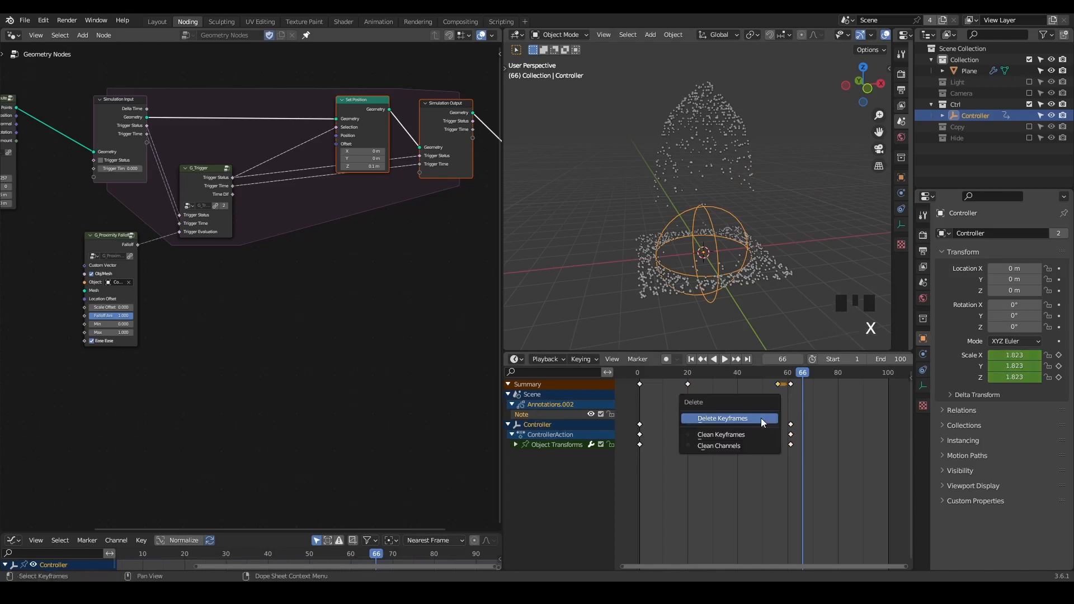
left_click(761, 418)
Replay the simulation from the first frame to frame 71 and examine the points around Controller up close
key("shift+space")
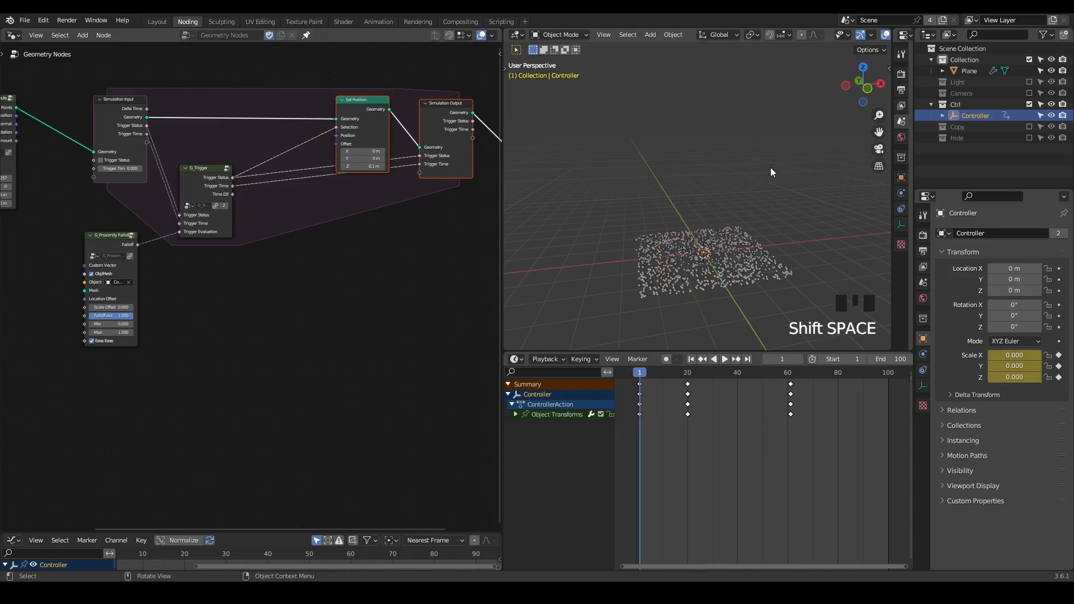
key("ctrl+shift+alt+q")
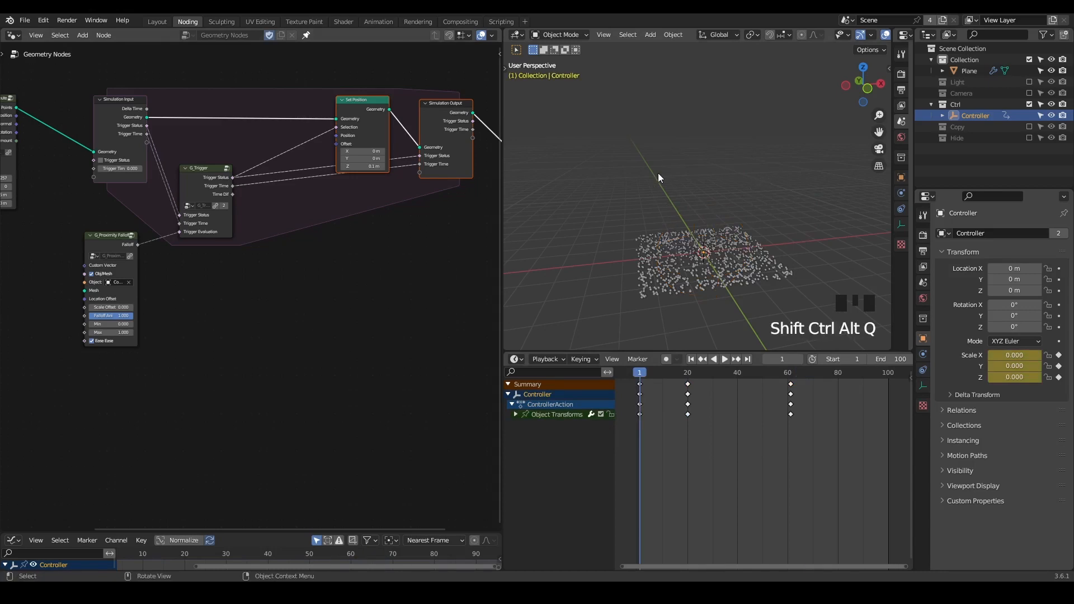
key("space")
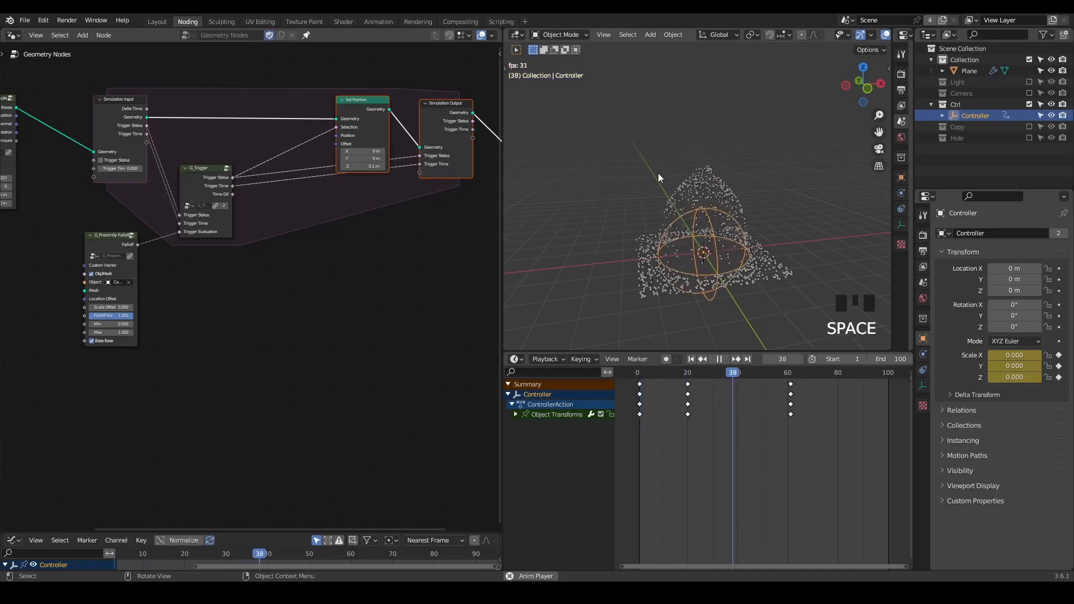
key("space")
middle_click_drag(699, 230, 670, 204)
scroll(703, 243, "up", 2)
middle_click_drag(703, 241, 707, 190, "shift")
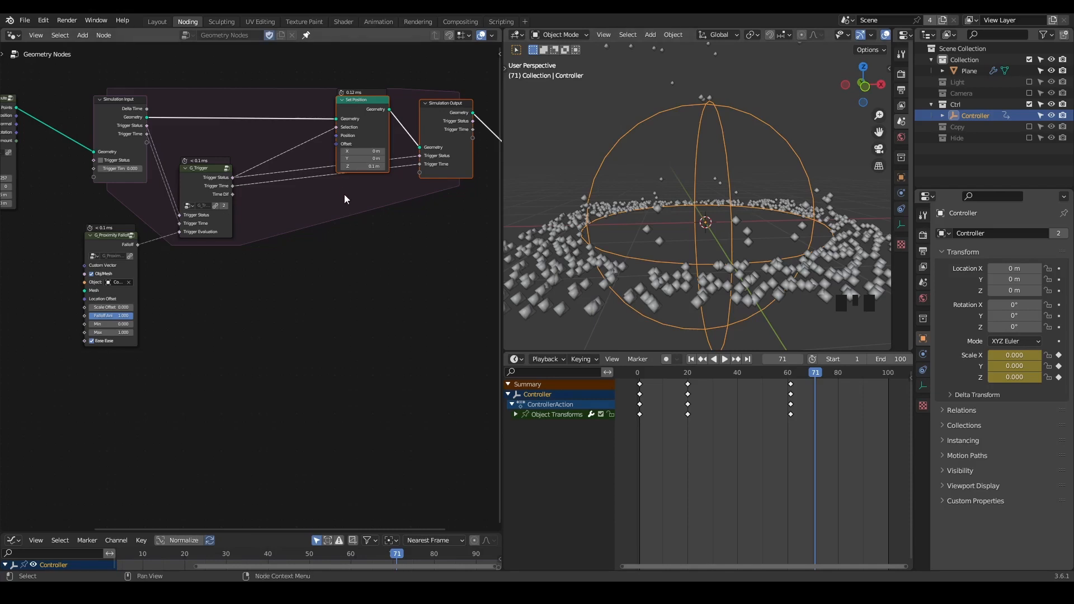
Move the Set Position, Simulation Output and Group Output nodes farther from G_Trigger to make room between them
middle_click_drag(344, 195, 247, 196)
scroll(248, 196, "down", 1)
left_click_drag(462, 87, 247, 213)
key("g")
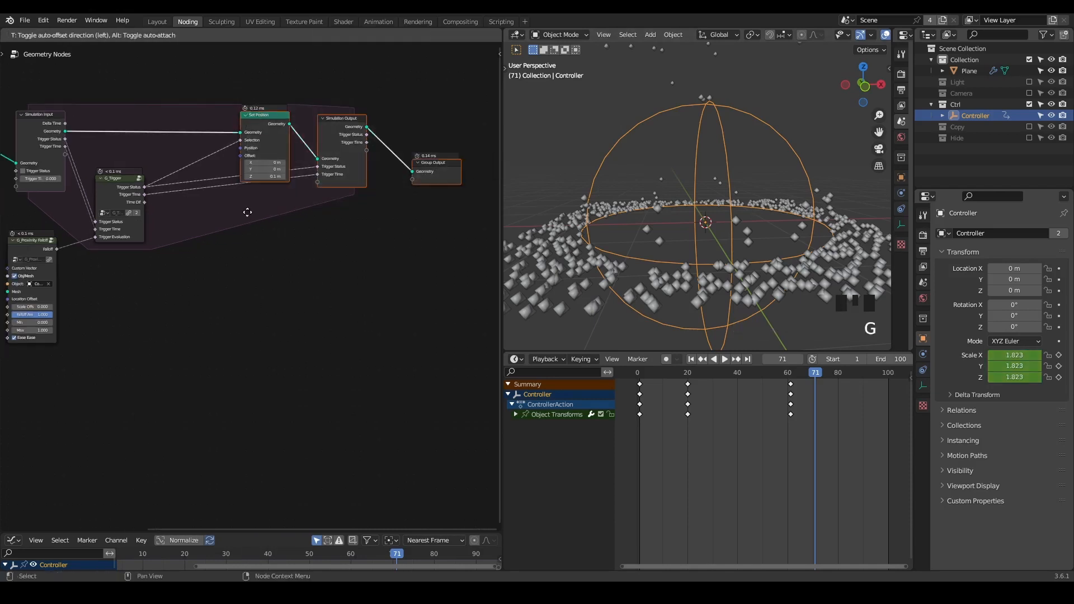
left_click(324, 220)
Mark the two links leaving G_Trigger's Trigger Status with annotation strokes and shift Set Position slightly closer to G_Trigger
scroll(307, 240, "up", 4)
middle_click_drag(295, 257, 265, 267)
left_click(248, 189)
left_click_drag(232, 164, 241, 178)
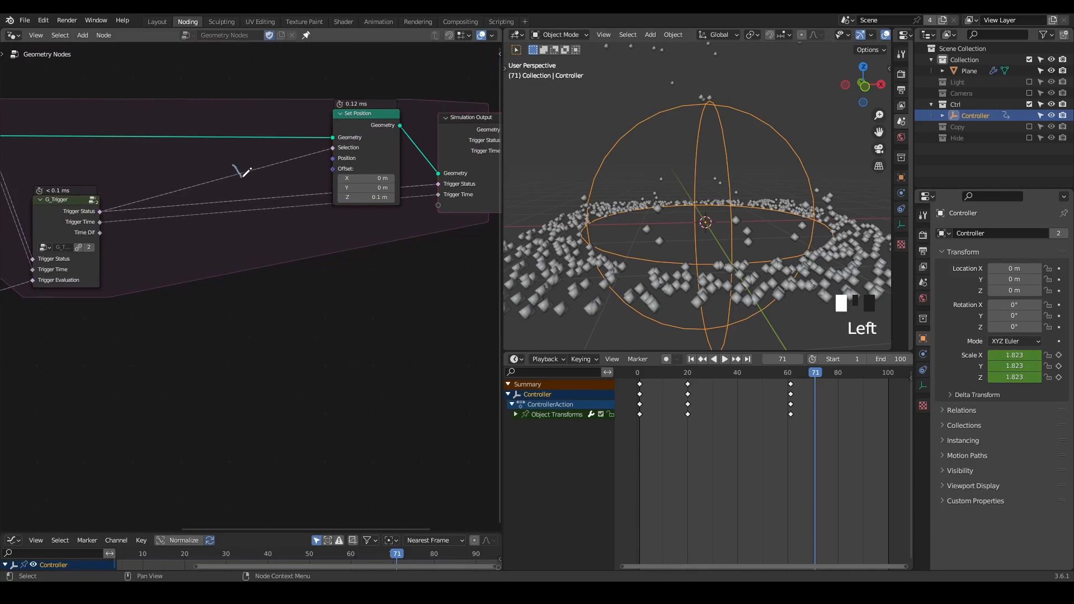
left_click(244, 196)
key("d")
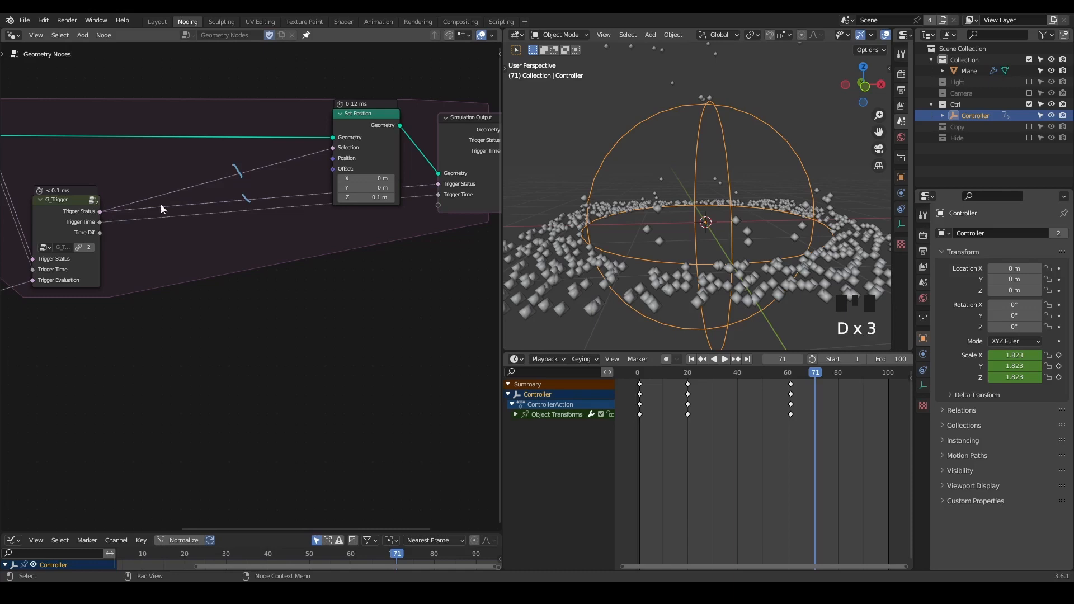
left_click_drag(356, 138, 321, 134)
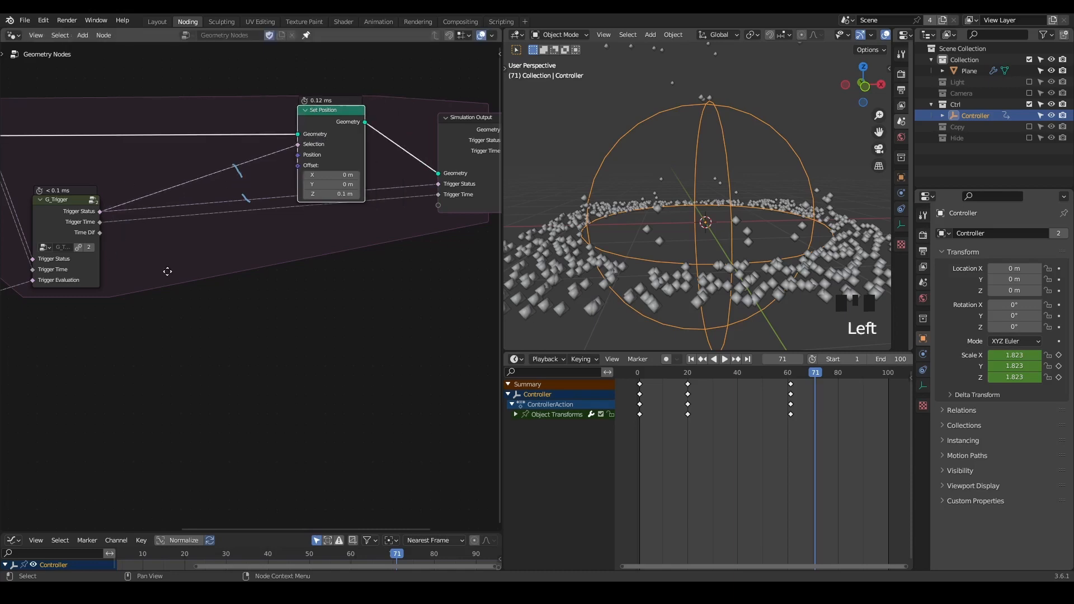
Add a Position node connected to the Custom Vector input of G_Proximity Falloff
middle_click_drag(168, 272, 353, 208)
left_click_drag(100, 259, 49, 253)
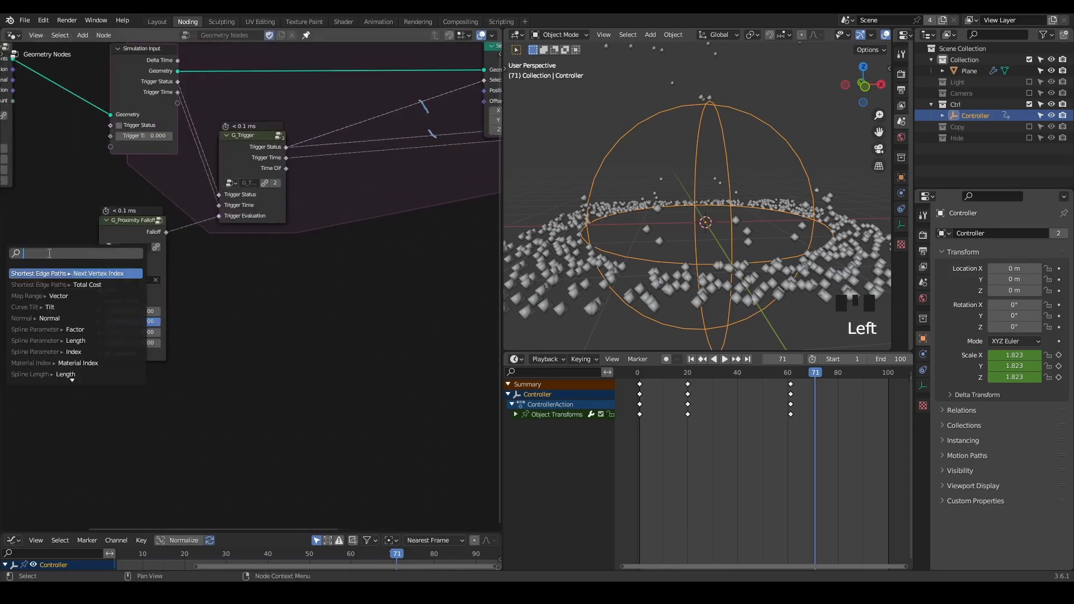
type("posi")
key("Return")
left_click(56, 254)
Cut the link between the Position node and G_Proximity Falloff's Custom Vector input
middle_click_drag(57, 254, 111, 251)
middle_click_drag(160, 284, 98, 253)
scroll(96, 252, "down", 2)
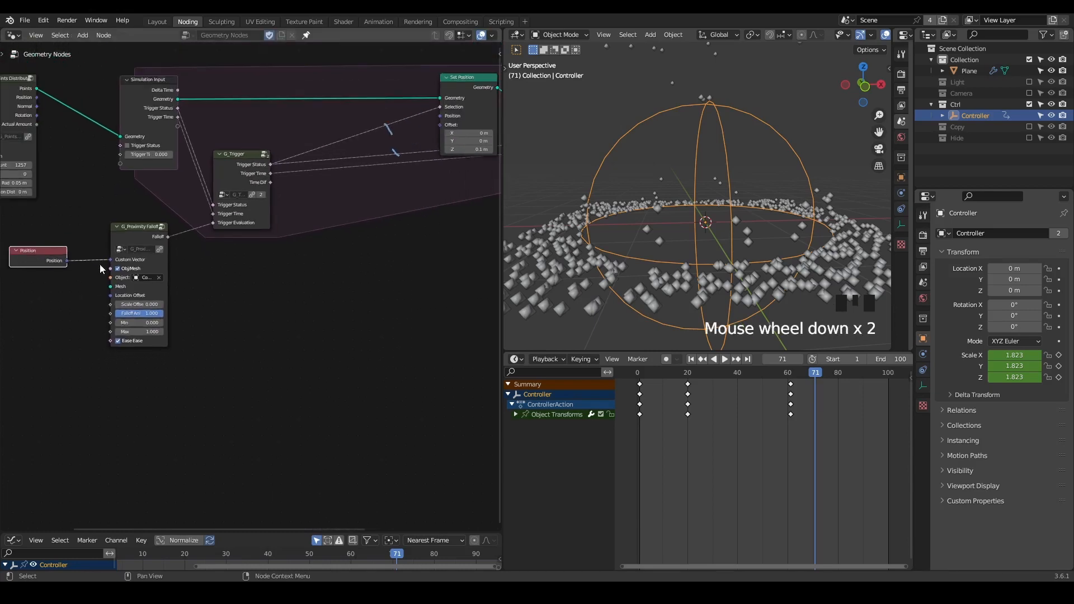
right_click_drag(96, 249, 101, 278, "ctrl")
Circle the Set Position node's header with an annotation stroke
middle_click_drag(303, 288, 166, 318)
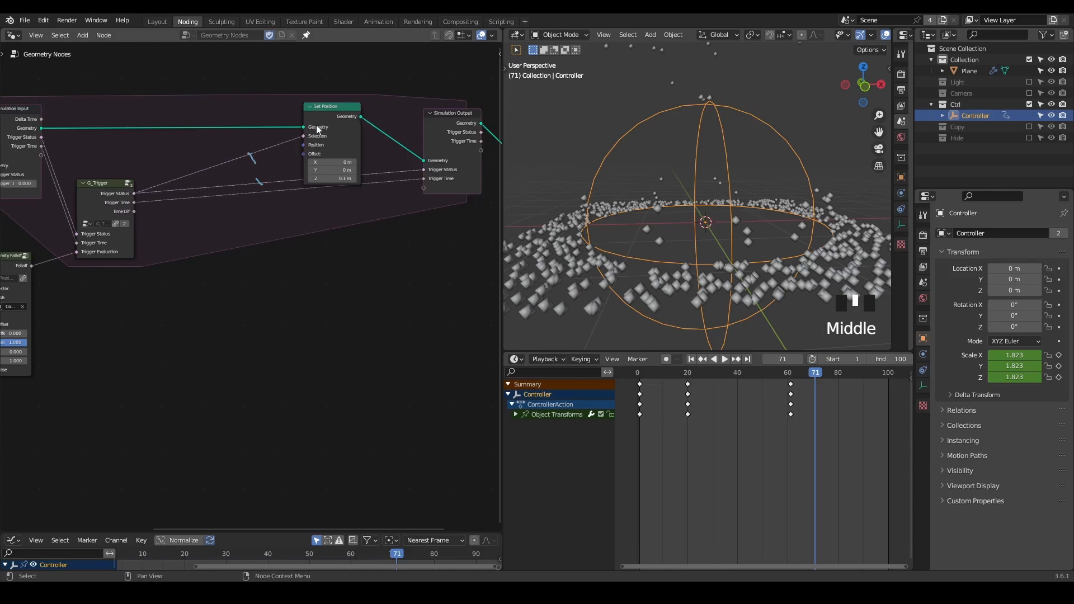
key("d")
mouse_move(306, 93)
left_mouse_down()
mouse_move(336, 88)
mouse_move(291, 87)
left_mouse_up()
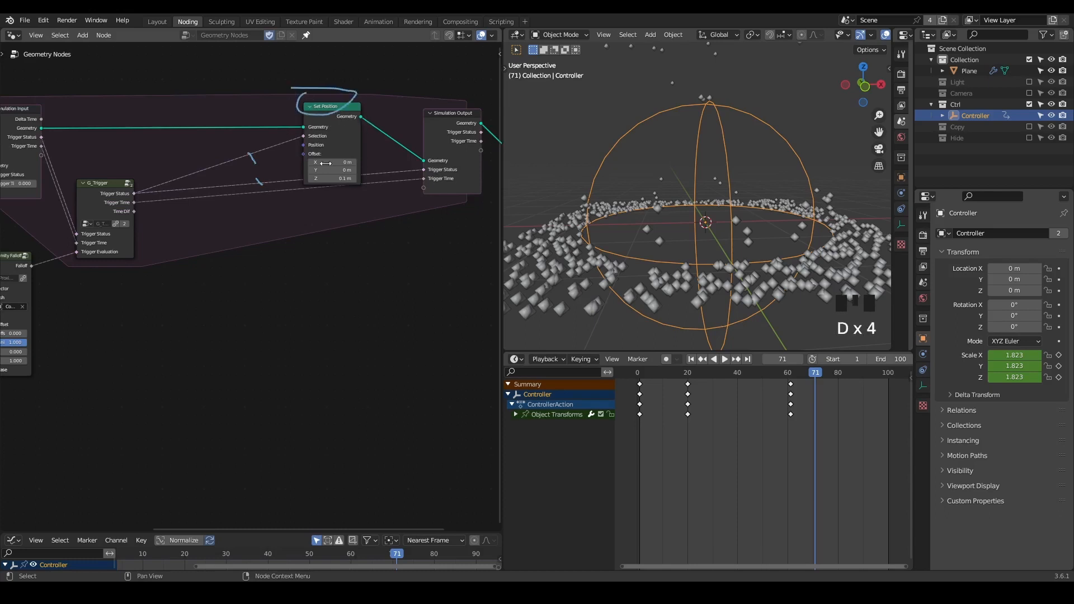
Add a Geometry Proximity node below the simulation zone in a widened node editor and underline its Source Position input
middle_click_drag(253, 187, 347, 191)
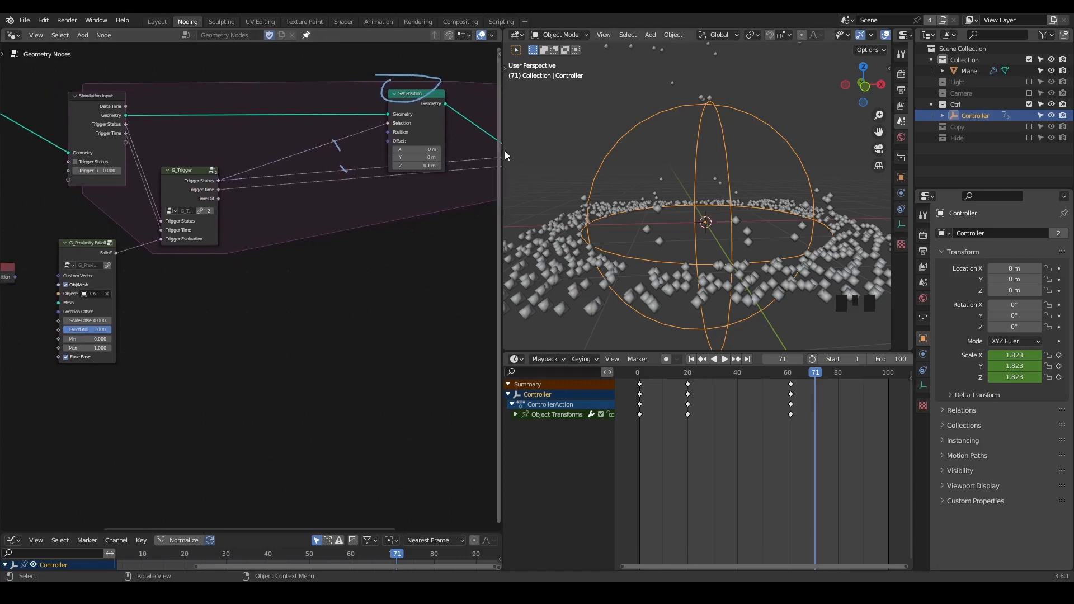
left_click_drag(504, 150, 653, 165)
scroll(429, 263, "up", 2)
middle_click_drag(405, 264, 455, 258)
key("ctrl+a")
type("geometry pro")
key("Return")
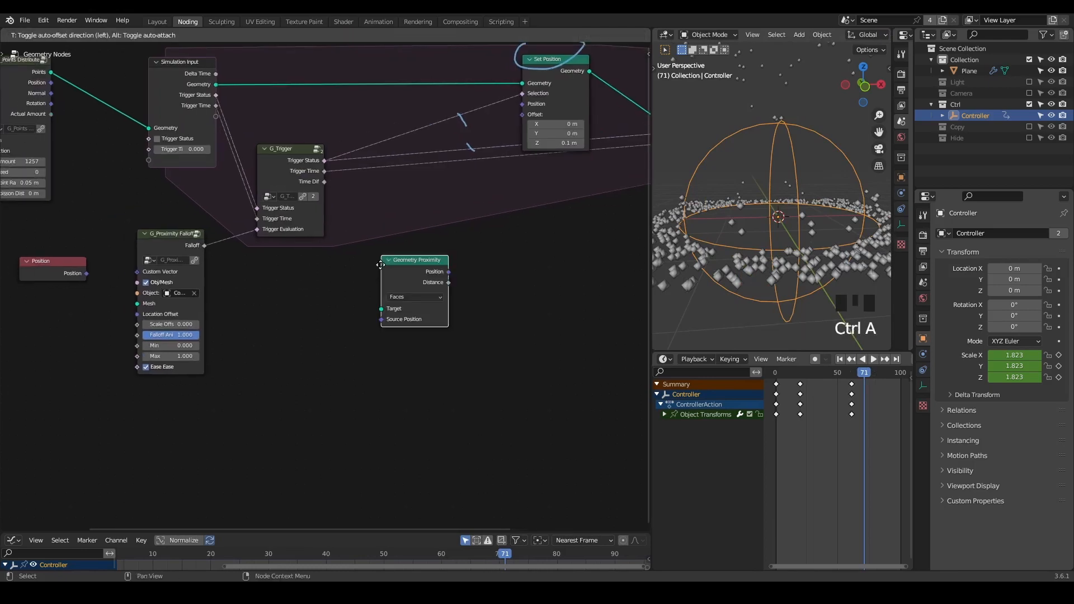
left_click(408, 263)
scroll(407, 264, "up", 1)
left_click_drag(371, 306, 445, 301)
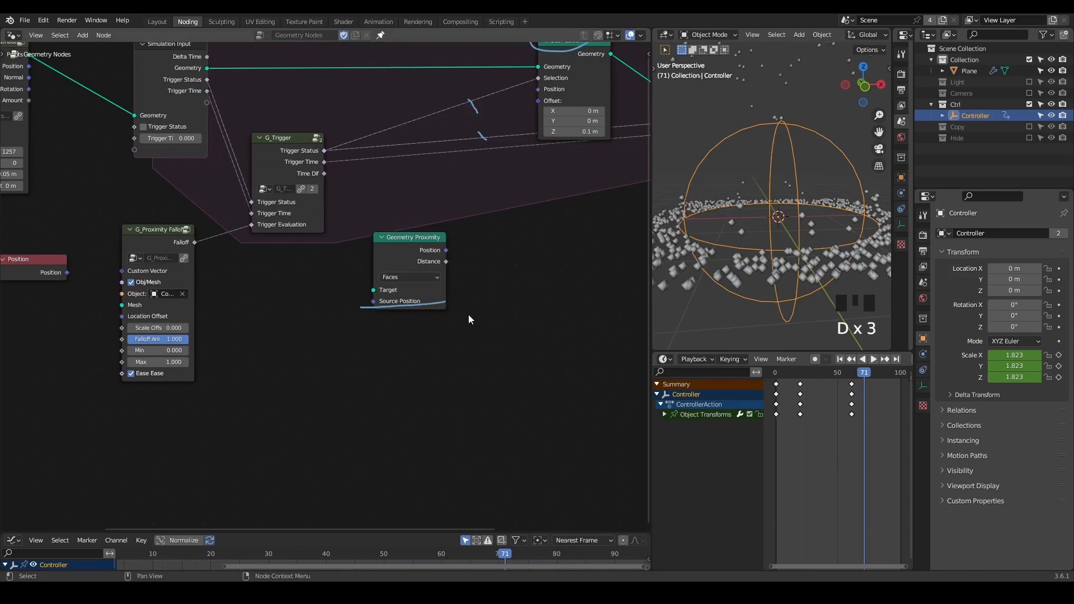
Try linking Geometry Proximity's Position output to Set Position's Position input, and cut the link again
middle_click_drag(468, 316, 356, 351)
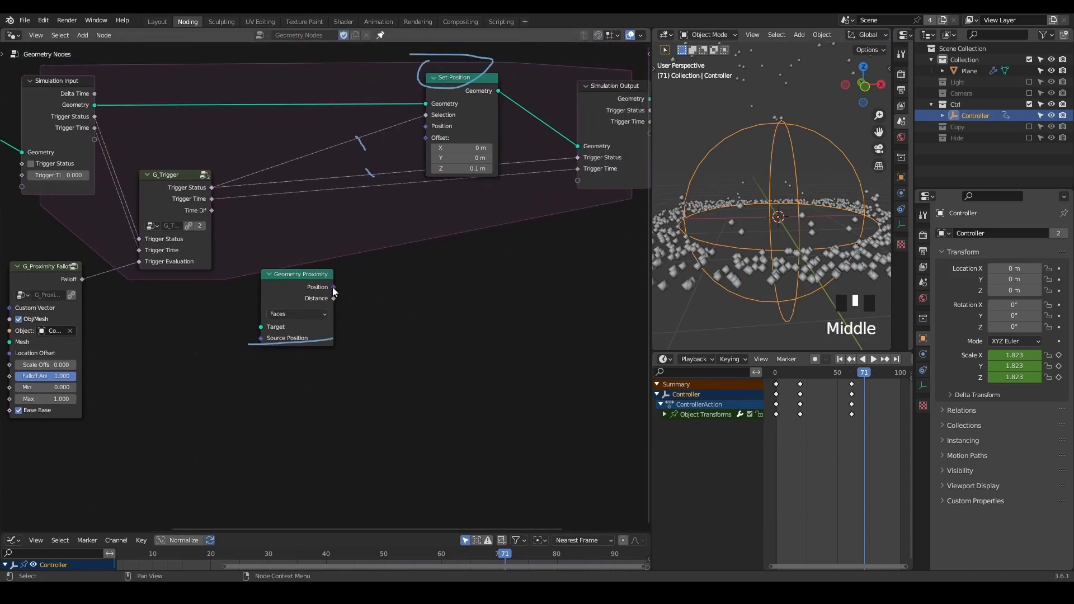
left_click_drag(332, 287, 422, 126)
left_click_drag(334, 287, 541, 250)
right_click_drag(350, 222, 380, 291, "ctrl")
Erase the annotation strokes from the node editor
middle_click_drag(379, 291, 438, 283)
key("d")
mouse_move(429, 107)
right_mouse_down()
mouse_move(305, 414)
mouse_move(378, 339)
right_mouse_up()
middle_click_drag(502, 233, 504, 303)
key("d")
key("d")
right_click_drag(533, 106, 457, 169)
Insert a Boolean Capture Attribute node on the geometry link before Set Position and feed its Value from G_Trigger's Trigger Status
key("ctrl+a")
type("captu")
key("Return")
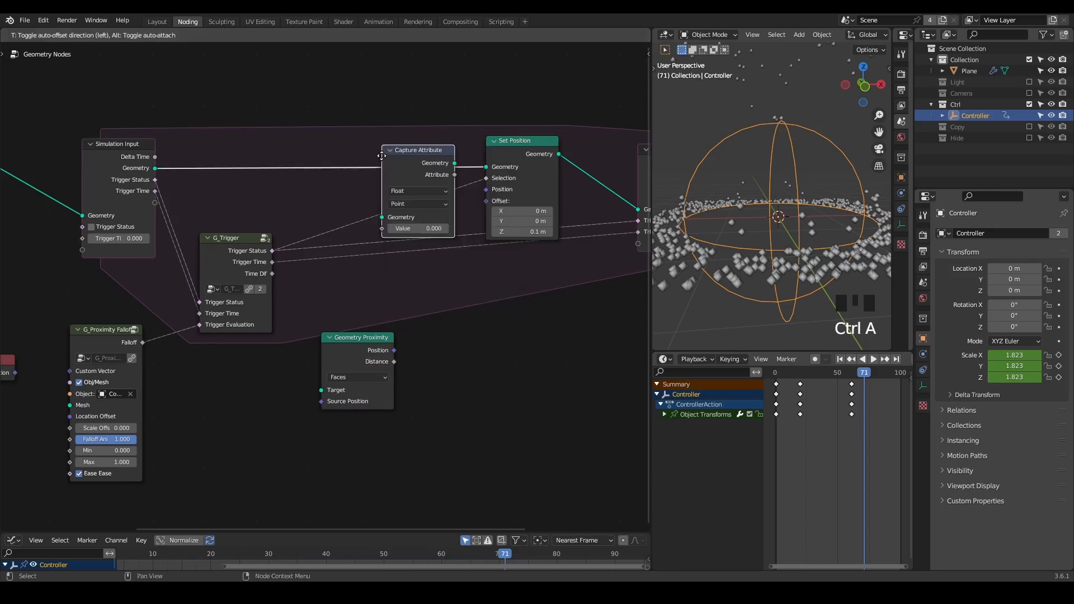
left_click(366, 118)
left_click(399, 153)
left_click(403, 211)
left_click_drag(273, 250, 367, 189)
Join the links to Set Position's Selection and Simulation Output's Trigger Status in a reroute fed by the captured Attribute
left_click_drag(398, 121, 315, 137)
right_click_drag(392, 190, 382, 245, "shift")
key("g")
left_click(438, 224)
left_click_drag(350, 149, 435, 218)
left_click_drag(311, 144, 355, 156)
Delete the unused Geometry Proximity and Position nodes
left_click_drag(434, 312, 332, 431)
key("ctrl+x")
scroll(376, 354, "down", 2)
left_click_drag(109, 285, 58, 363)
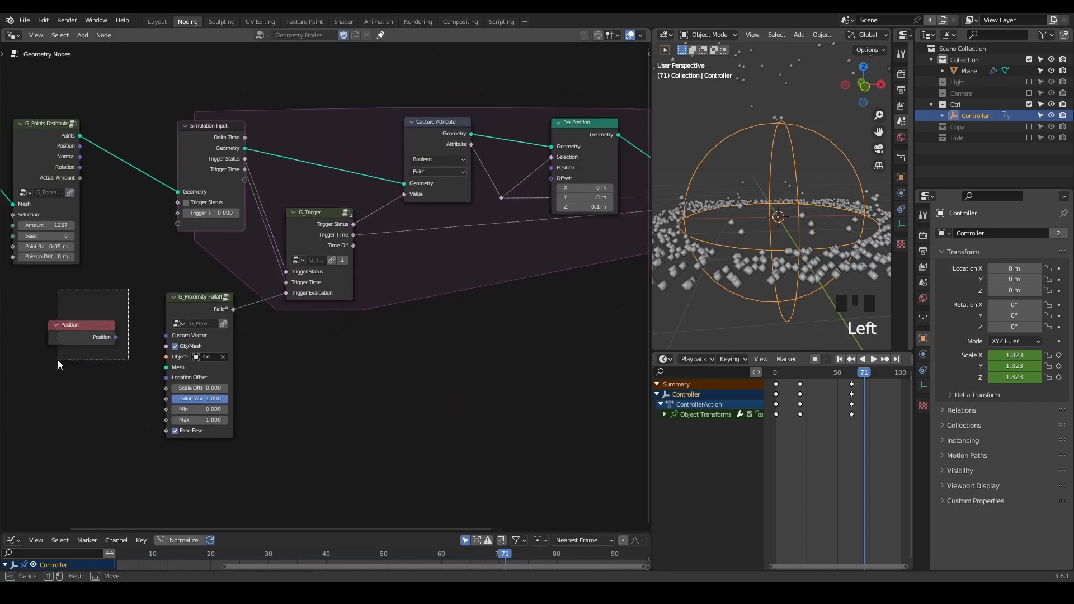
key("ctrl+x")
Enlarge the 3D view and replay the simulation from frame 1 to examine the points rising with the captured trigger status
left_click_drag(651, 186, 530, 189)
scroll(656, 205, "down", 2)
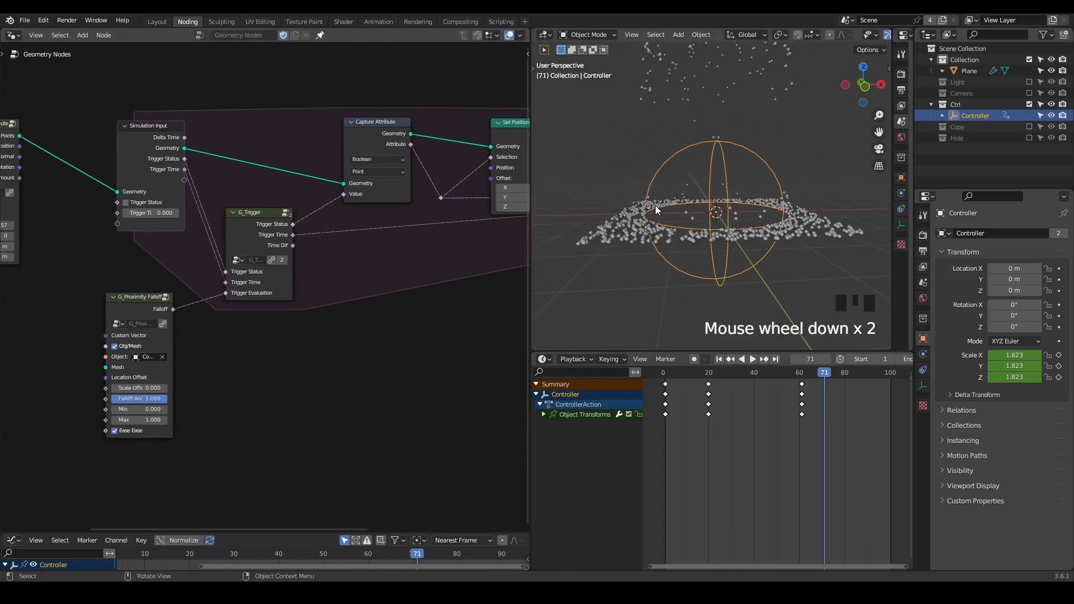
key("shift+Left")
scroll(711, 192, "down", 1)
middle_click_drag(710, 186, 725, 196)
scroll(725, 196, "up", 2)
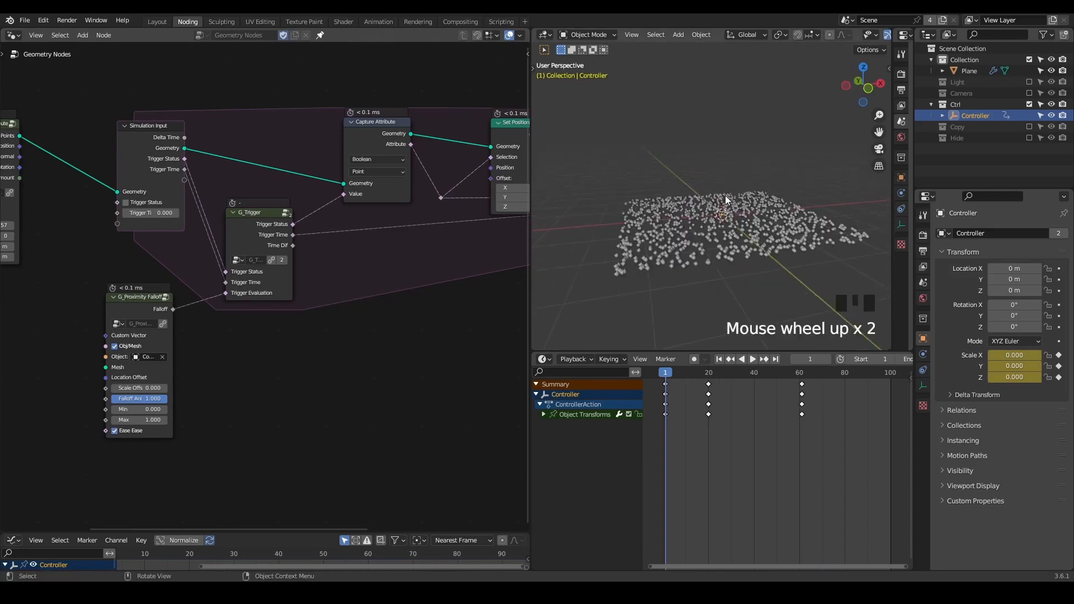
key("space")
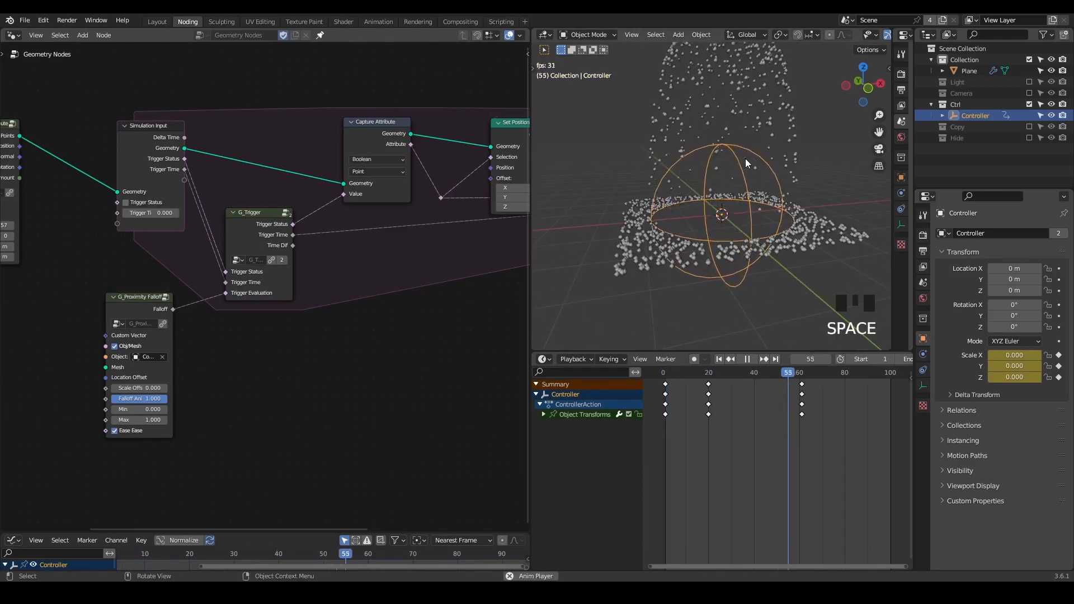
mouse_move(697, 195)
middle_mouse_down()
mouse_move(686, 207)
mouse_move(699, 183)
middle_mouse_up()
key("space")
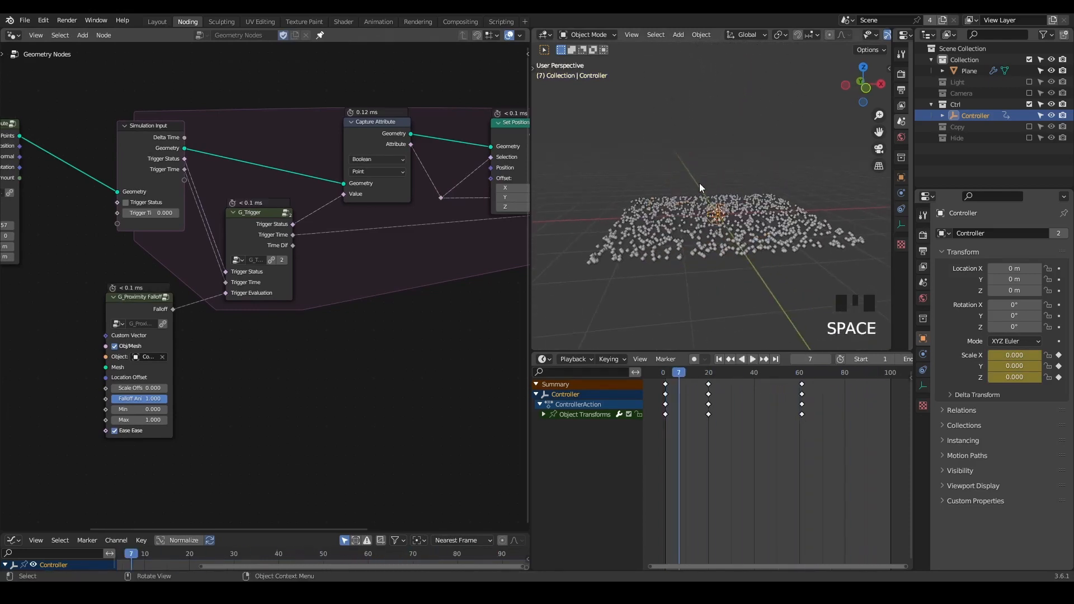
Set the scene's end frame to 1000 and return to the first frame
middle_click_drag(851, 358, 818, 359)
left_click(900, 360)
type("100")
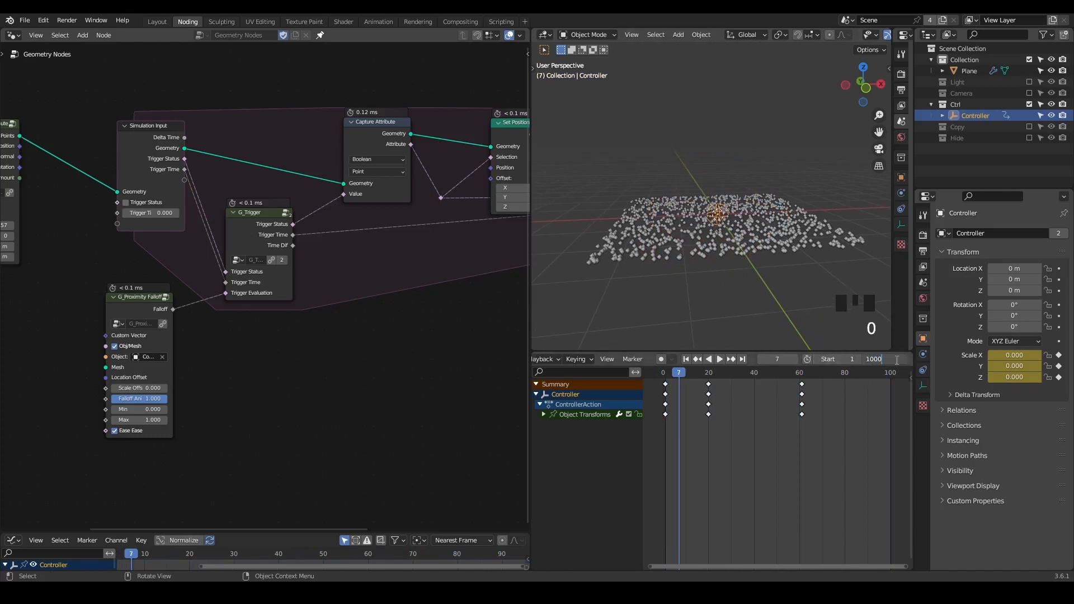
type("0")
key("Return")
key("shift+space")
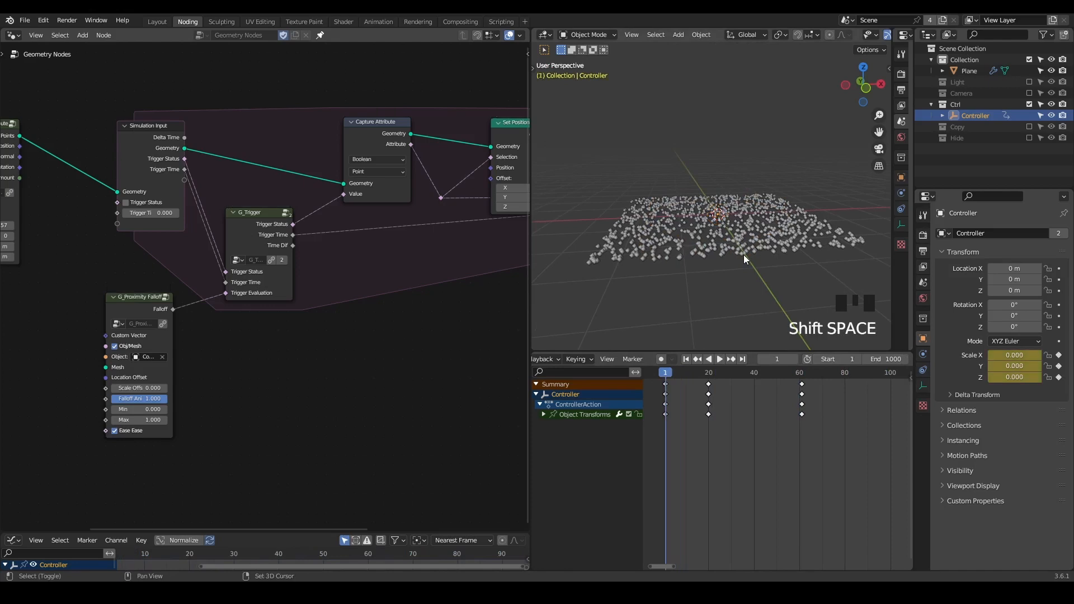
Move the Set Position and Simulation Output nodes farther from Capture Attribute
middle_click_drag(406, 262, 230, 259)
scroll(314, 259, "down", 2)
scroll(388, 200, "down", 1)
left_click_drag(504, 113, 290, 266)
key("g")
left_click(376, 270)
Add a Combine XYZ node below the simulation zone, near Set Position
middle_click_drag(307, 327, 311, 300)
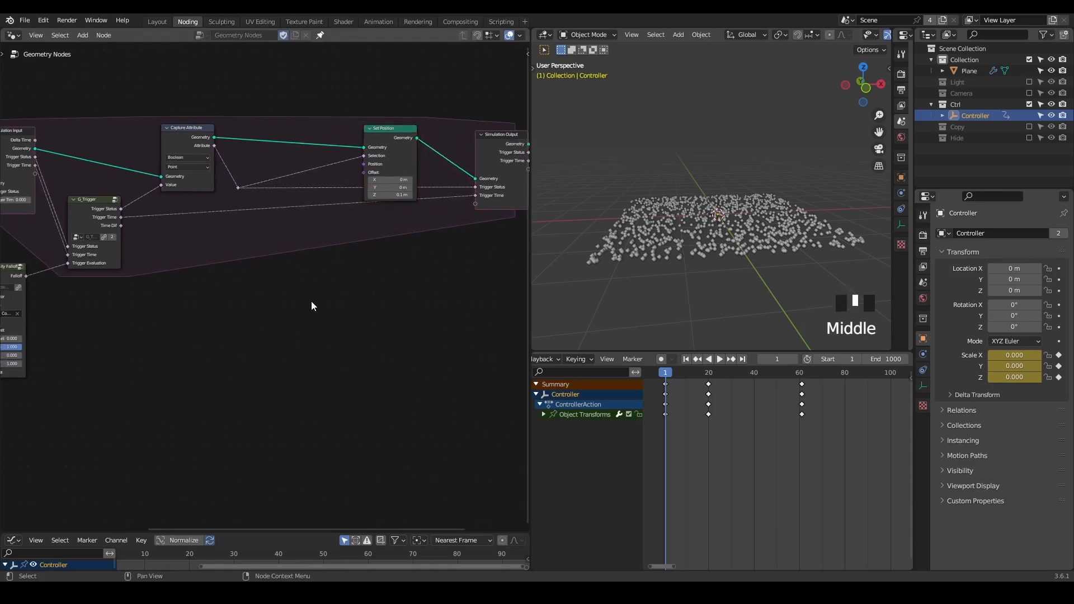
key("shift+ctrl+alt+q")
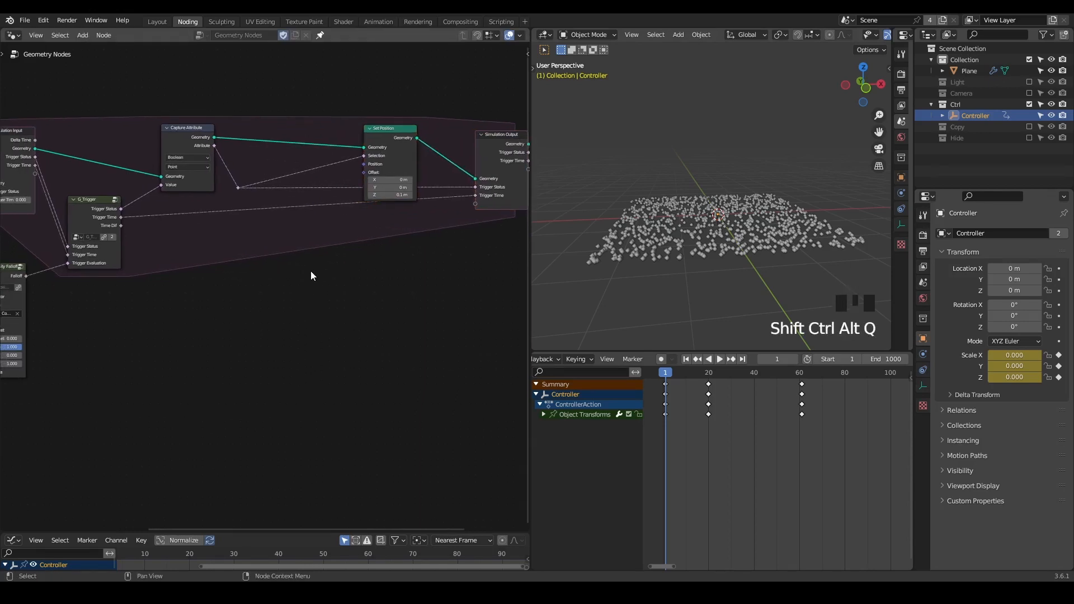
key("ctrl+a")
type("comb")
key("Return")
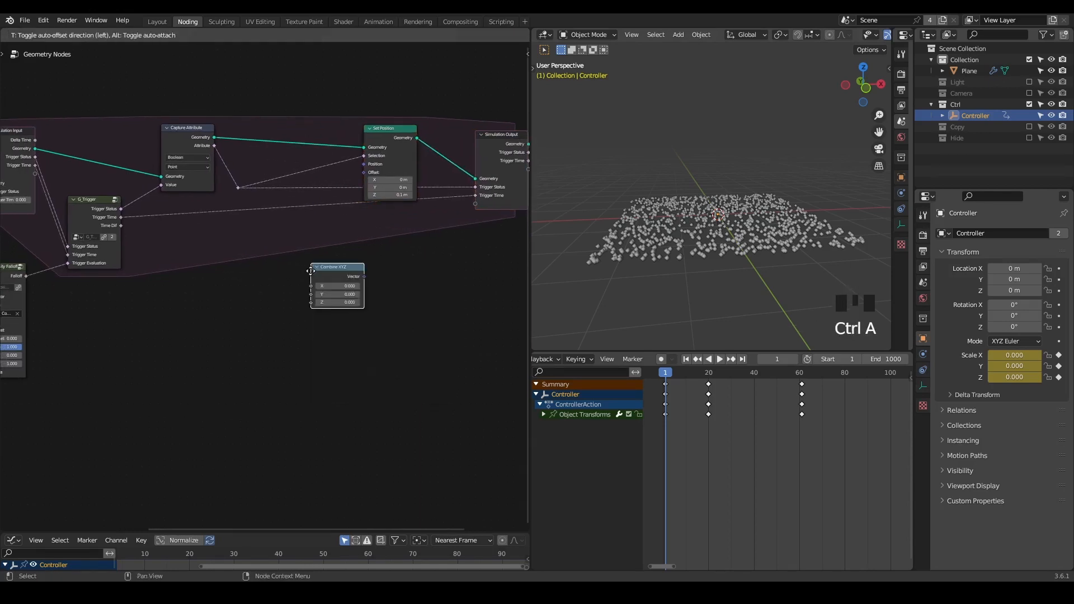
left_click(252, 258)
Add a vector math Add node fed by Combine XYZ's Vector output
scroll(254, 257, "up", 7)
middle_click_drag(253, 257, 179, 303)
middle_click_drag(308, 253, 346, 243)
left_click_drag(262, 264, 363, 267)
type("addd")
key("BackSpace")
key("Return")
left_click(343, 253)
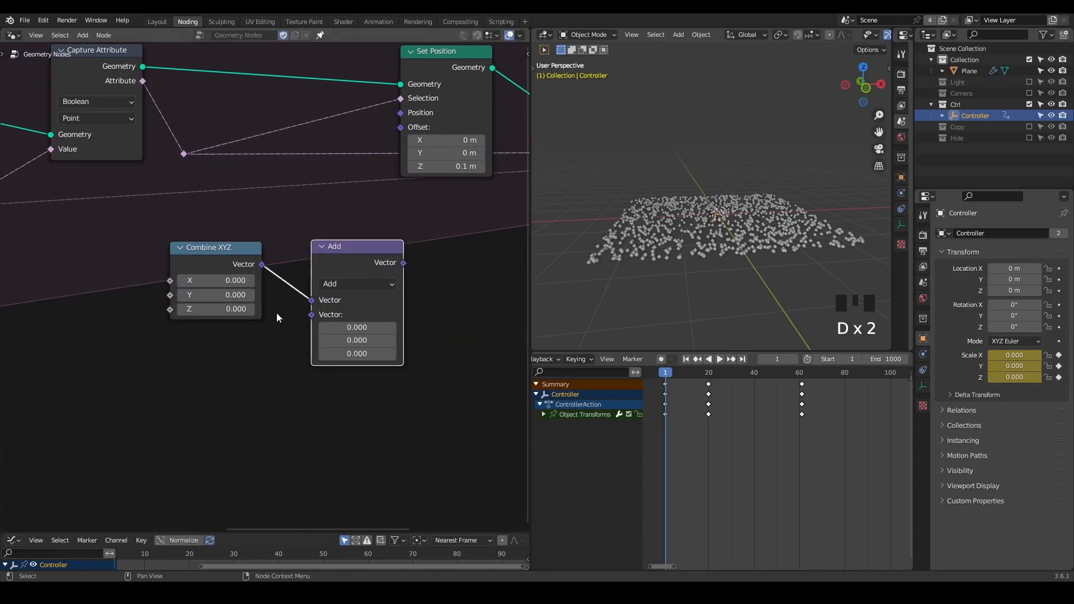
Add a G_Value Precision node and connect its Value output to Combine XYZ's Z input
middle_click_drag(179, 334, 254, 307)
key("ctrl+a")
type("value pre")
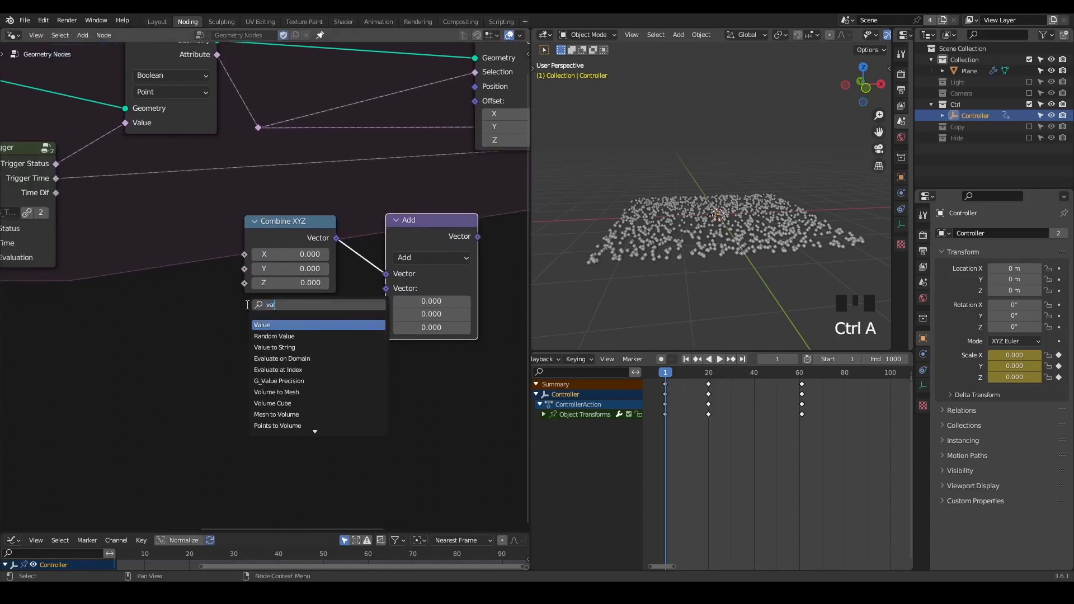
key("Return")
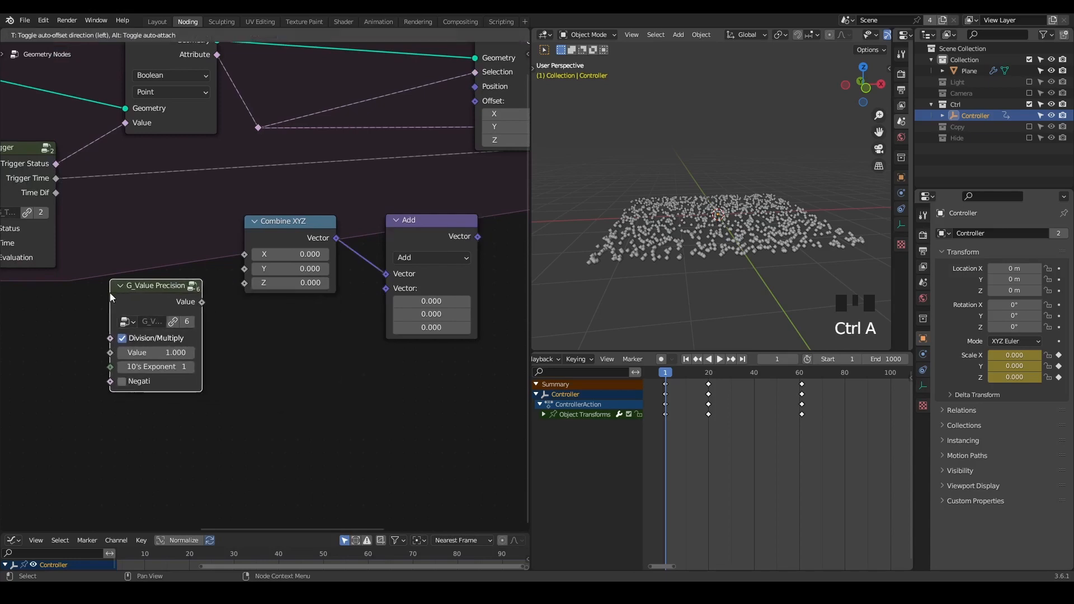
left_click(115, 303)
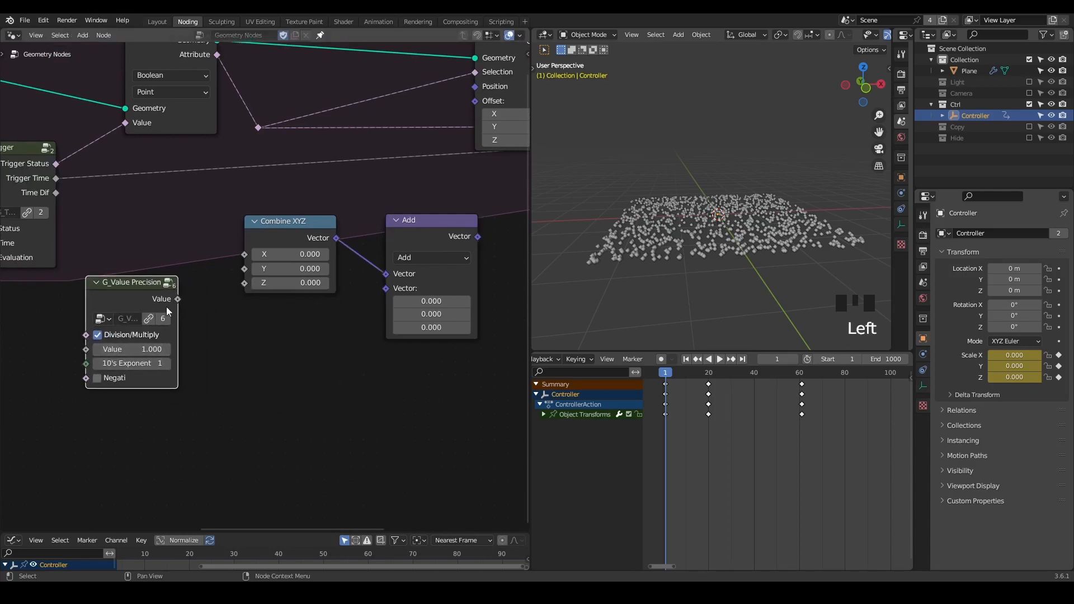
left_click(167, 307)
left_click_drag(173, 297, 244, 283)
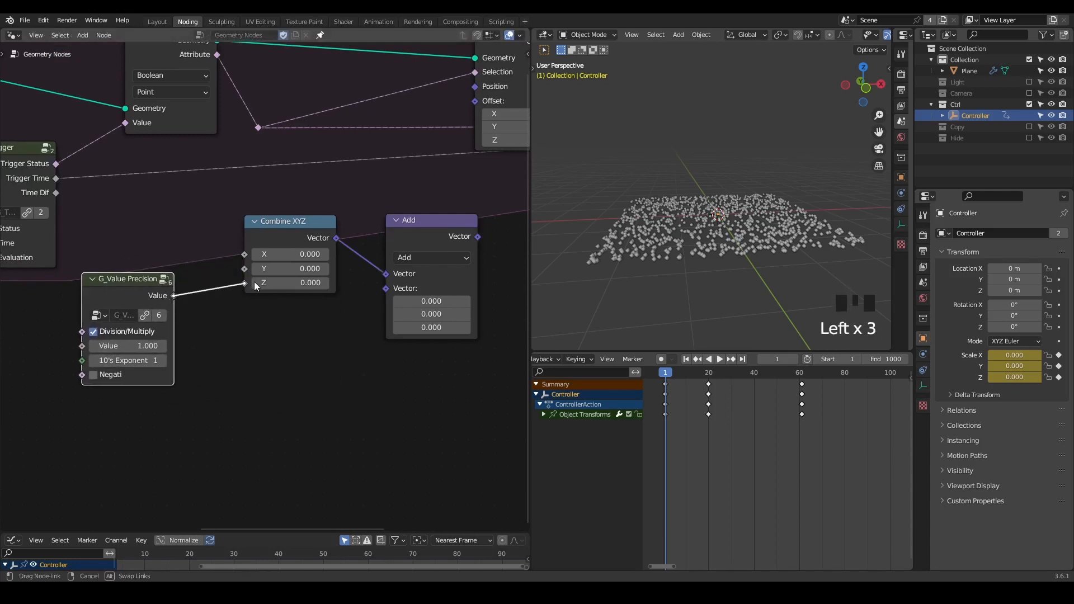
Reposition the Add node and connect its Vector output to Set Position's Offset
left_click_drag(436, 226, 418, 198)
middle_click_drag(447, 217, 354, 258)
left_click_drag(367, 249, 384, 142)
middle_click_drag(384, 142, 363, 189)
scroll(364, 189, "down", 3)
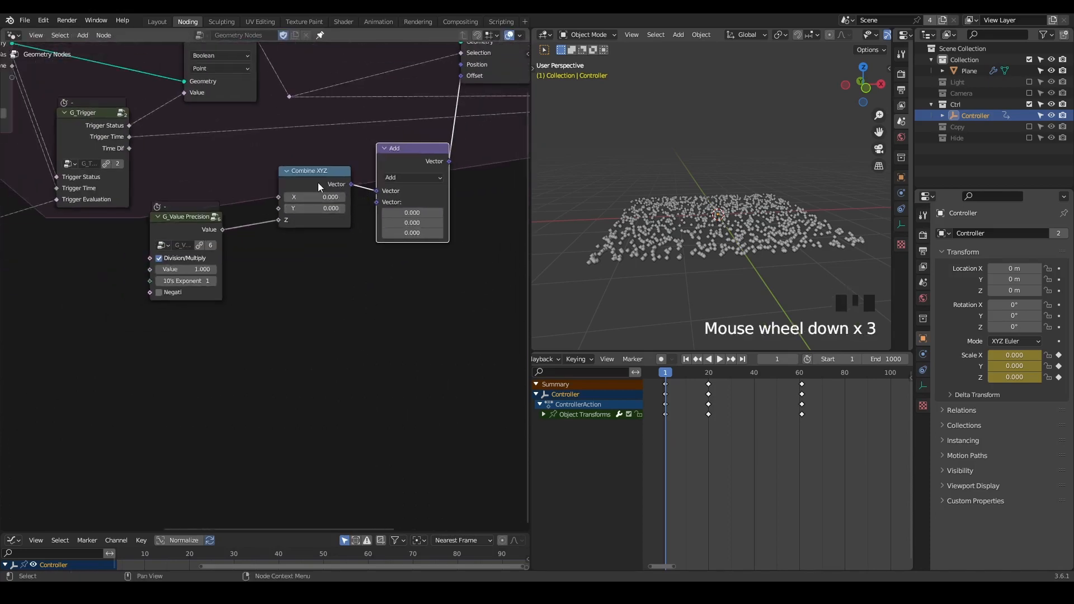
Disconnect G_Value Precision from Combine XYZ and set Combine XYZ's Z to 1, spacing the nodes apart
left_click_drag(318, 182, 279, 192)
left_click_drag(188, 217, 125, 258)
left_click_drag(251, 225, 220, 258)
left_click(277, 225)
type("1")
key("Return")
left_click_drag(285, 184, 202, 200)
Insert a vector math Scale node between the Add node and Set Position's Offset
left_click_drag(421, 166, 412, 210)
type("sc")
key("Return")
left_click(437, 209)
left_click_drag(437, 210, 400, 165, "alt")
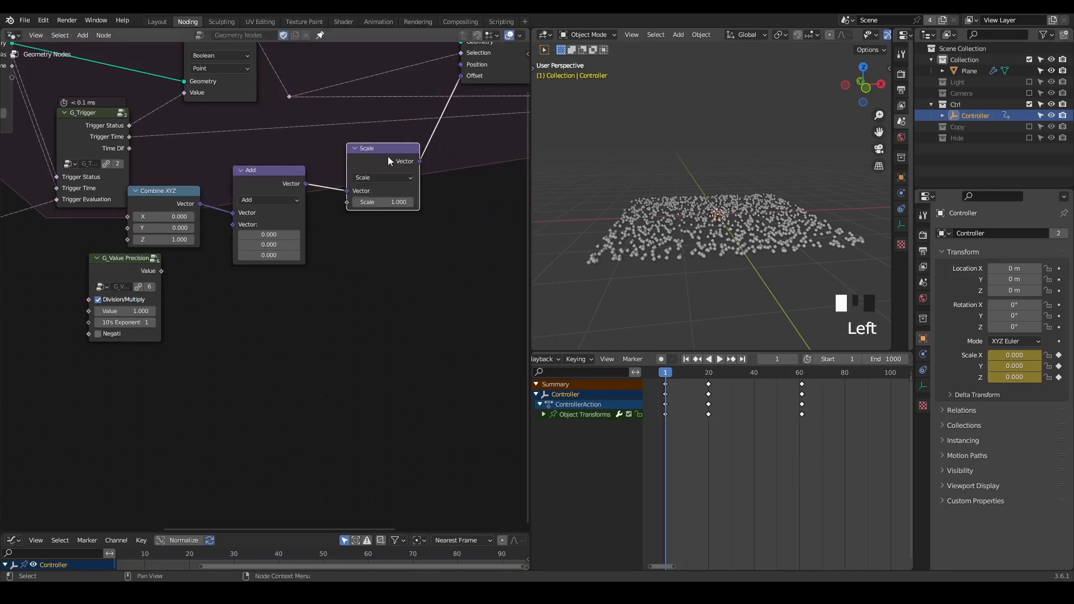
Move G_Value Precision aside and add a G_Curl Noise Turbulence node below Combine XYZ
middle_click_drag(315, 273, 349, 271)
left_click_drag(157, 256, 72, 360)
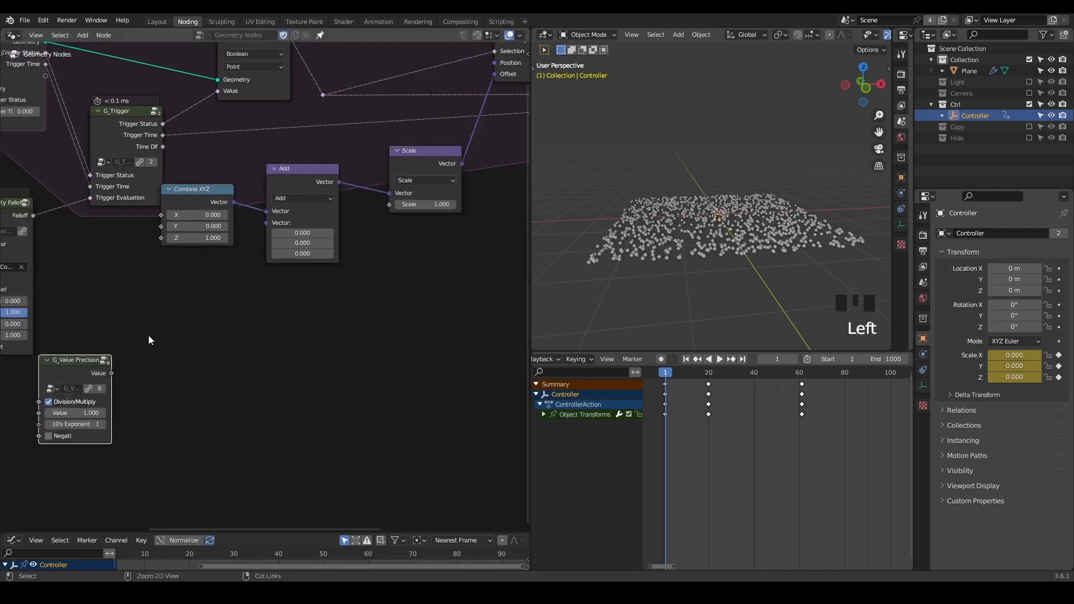
key("ctrl+a")
type("turbule")
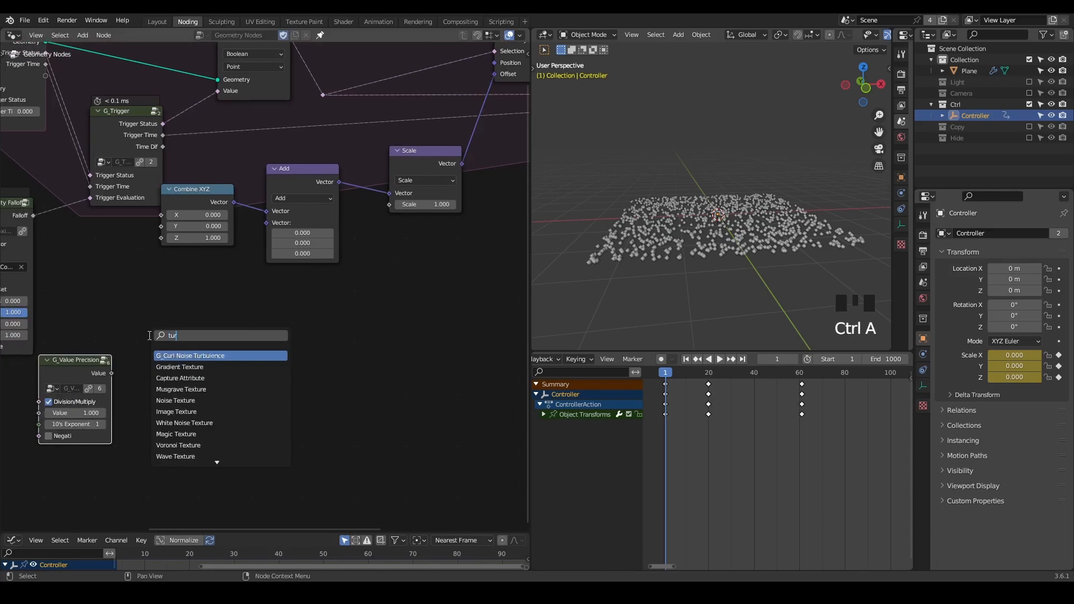
key("Return")
left_click(144, 318)
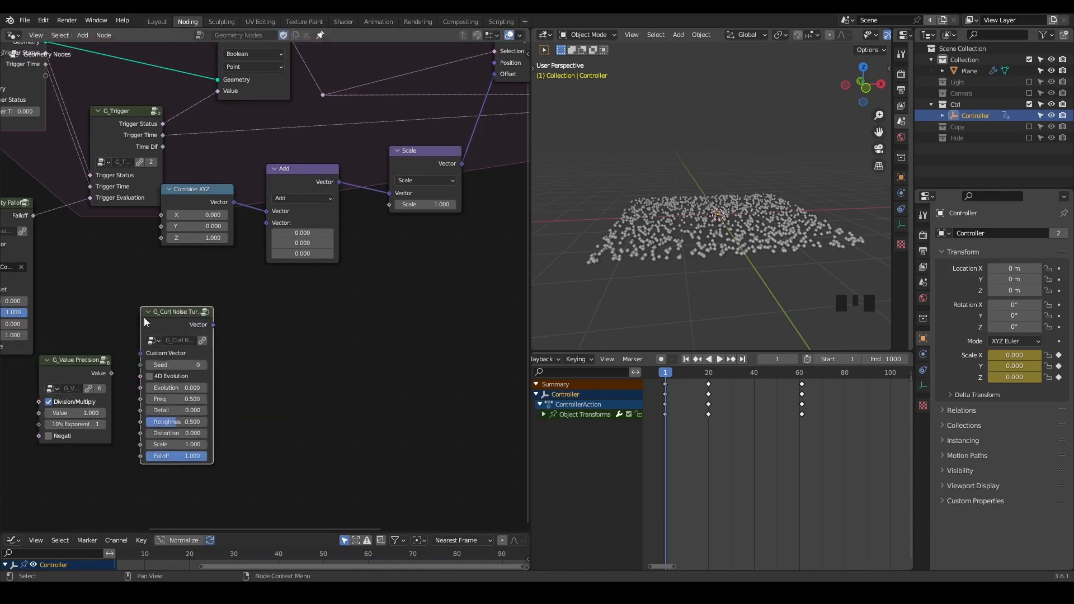
Add a Noise Texture node beside G_Curl Noise Turbulence
key("ctrl+a")
type("noise")
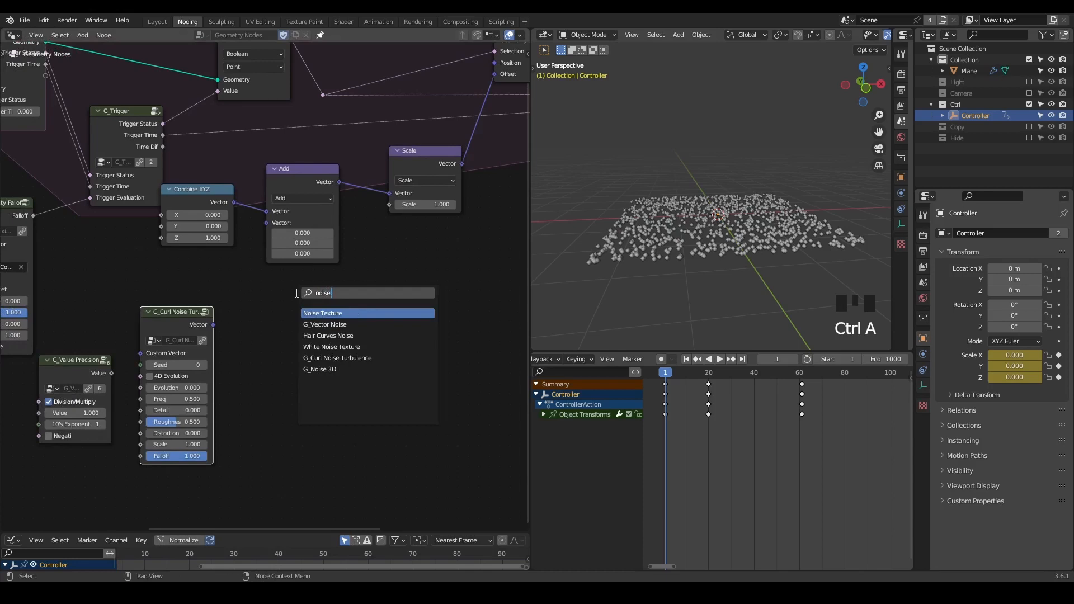
key("Return")
left_click(291, 315)
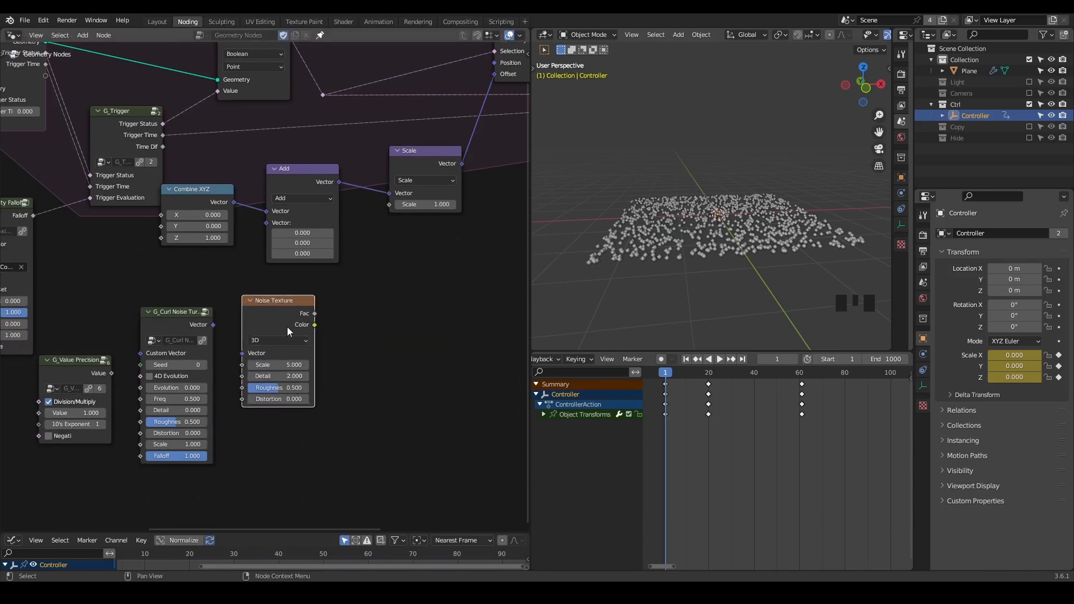
Replace the Noise Texture with a G_Noise 3D node and connect its Color output to the Add node's second vector
key("ctrl+a")
type("noise 3")
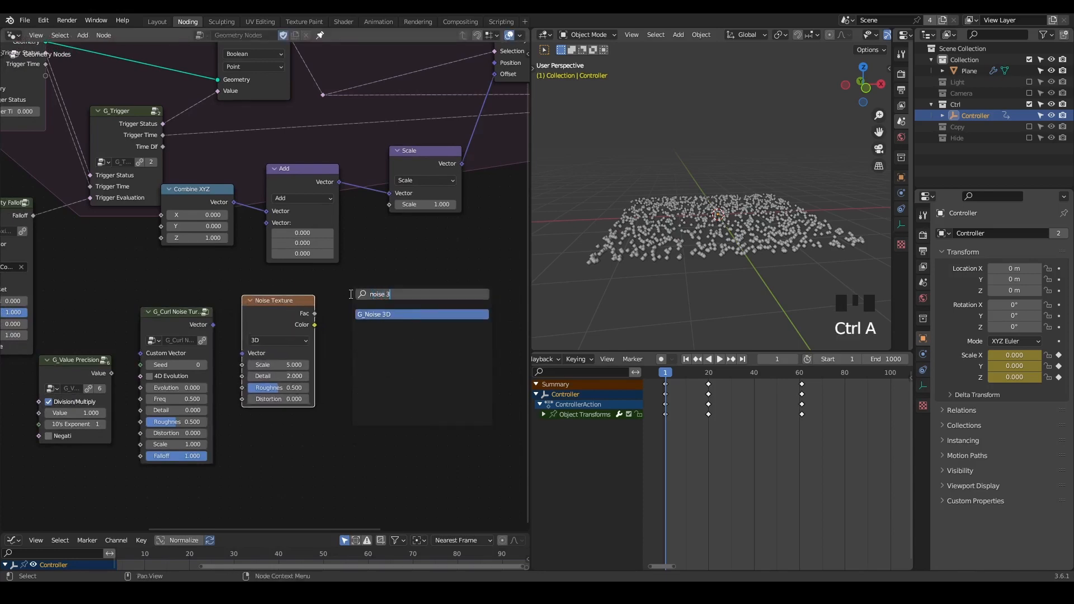
type("d")
key("Return")
left_click(351, 302)
key("x")
left_click_drag(375, 293, 317, 310)
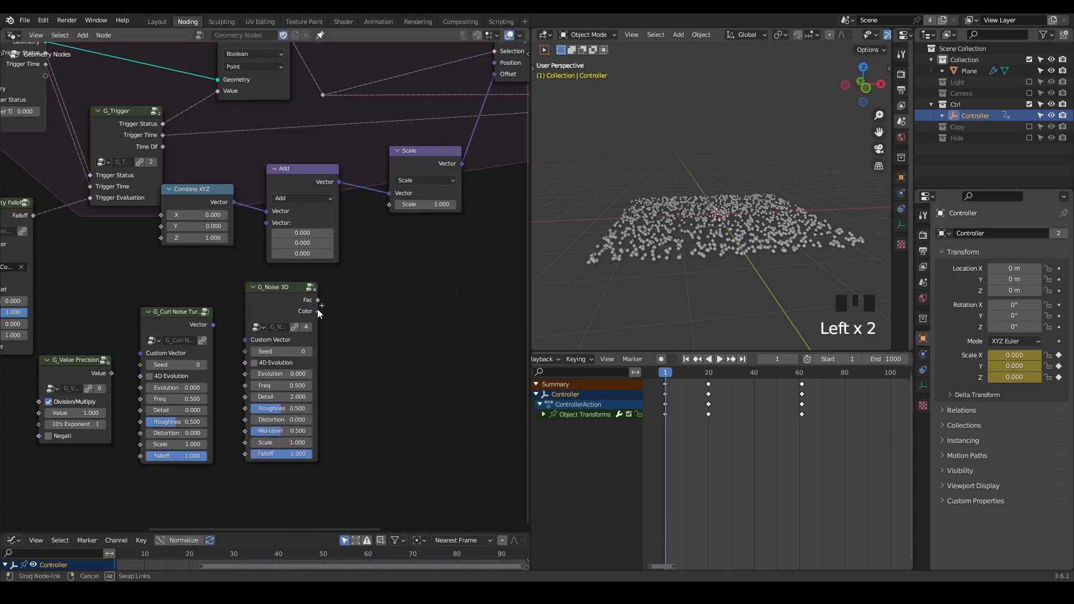
left_click_drag(267, 226, 267, 223)
Connect G_Value Precision's Value output to the Scale node's Scale input and place it below Scale
scroll(703, 244, "down", 2)
mouse_move(721, 223)
middle_mouse_down("shift")
mouse_move(702, 263)
mouse_move(709, 236)
middle_mouse_up("shift")
left_click_drag(111, 373, 390, 205)
left_click_drag(66, 378, 382, 305)
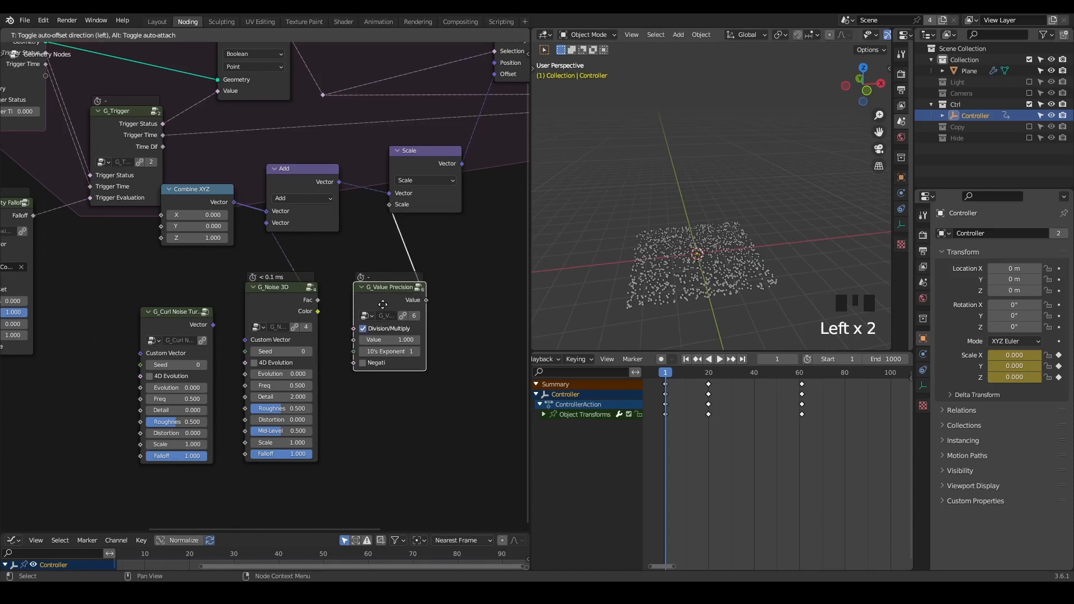
Play the simulation to examine how the 3D noise affects the rising points, and return to the first frame
middle_click_drag(711, 186, 707, 201)
key("space")
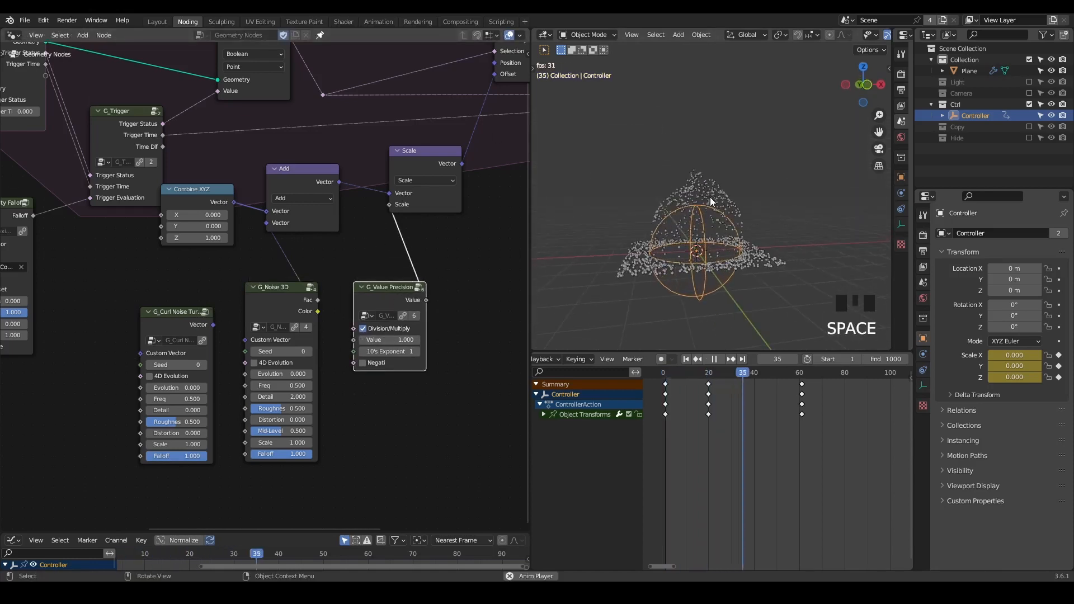
middle_click_drag(703, 106, 733, 102, "shift")
key("space")
scroll(722, 213, "down", 3)
scroll(741, 198, "up", 2)
key("shift+space")
Connect G_Curl Noise Turbulence's Vector to the Add node's second vector and play the simulation to examine the swirling points
left_click_drag(155, 337, 267, 222)
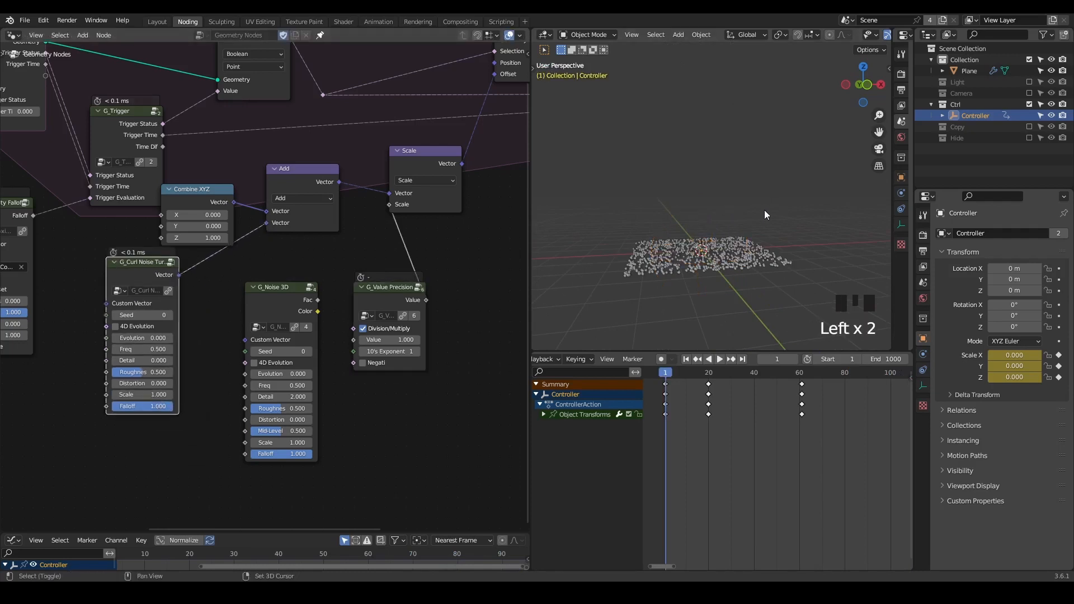
key("space")
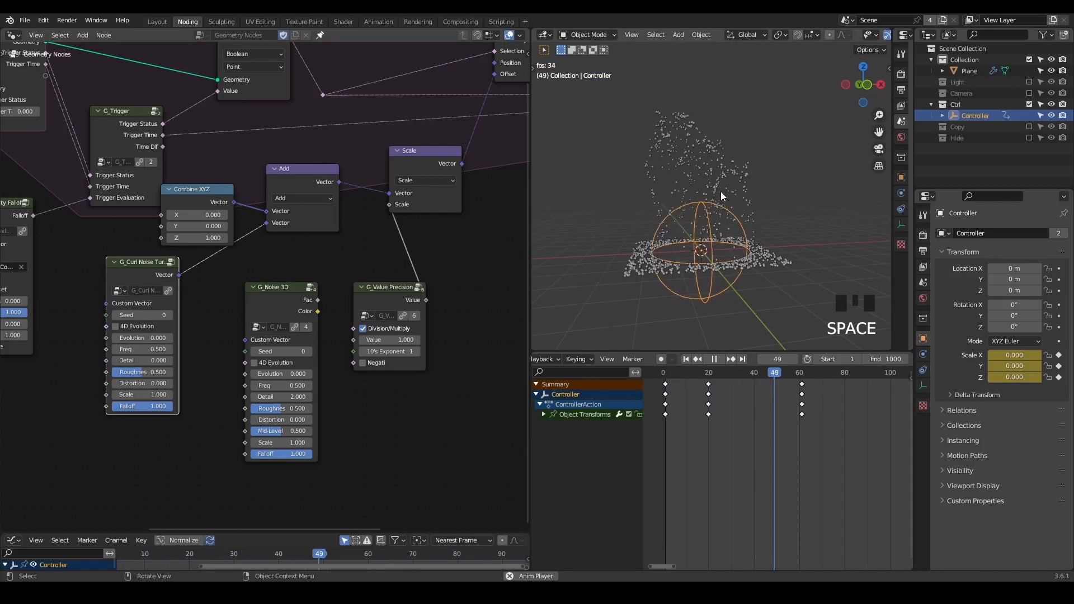
middle_click_drag(710, 139, 704, 267, "shift")
scroll(703, 261, "down", 3)
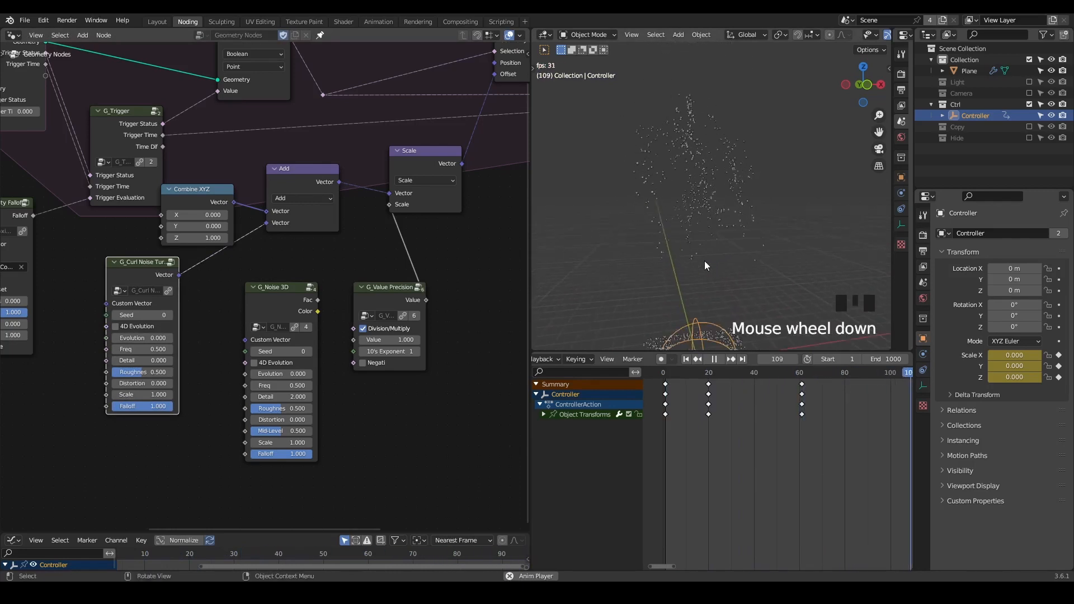
key("space")
left_click(714, 176)
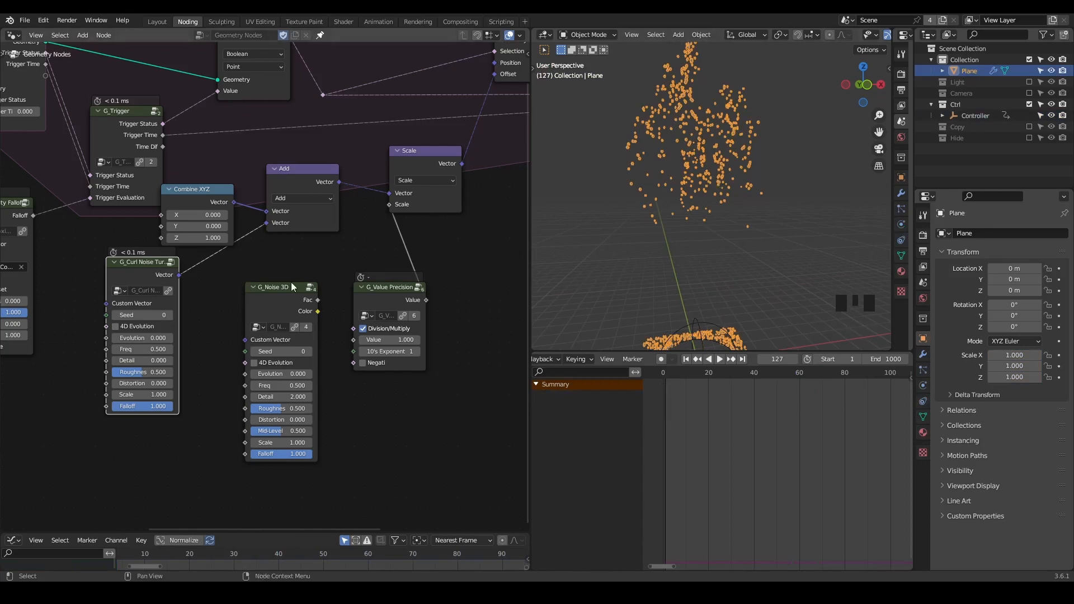
Delete the G_Noise 3D node and line up G_Curl Noise Turbulence beneath Combine XYZ
middle_click_drag(211, 275, 197, 261)
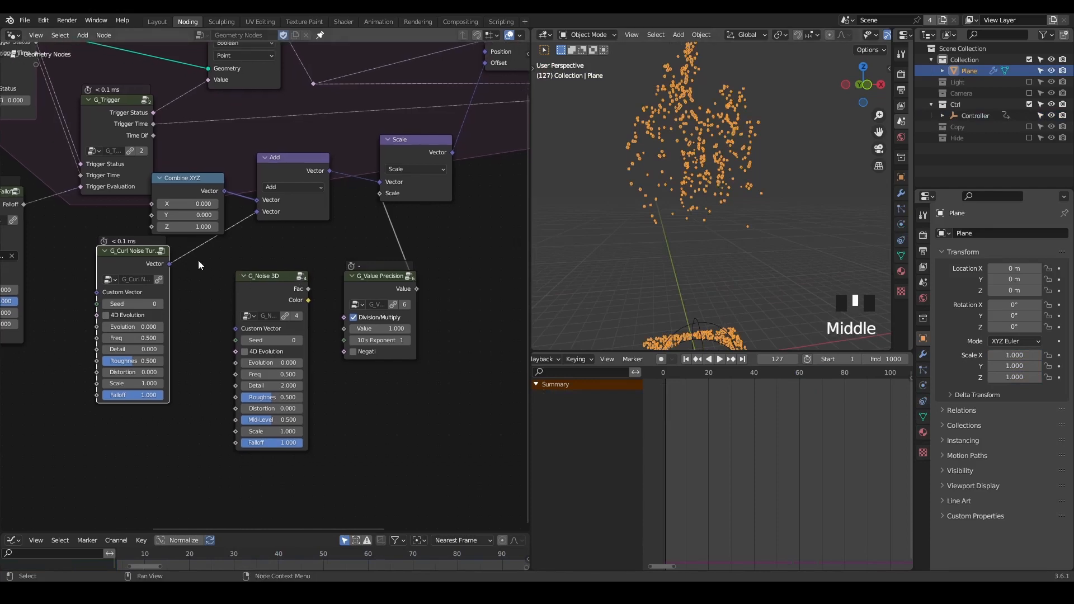
key("shift+ctrl+alt+q")
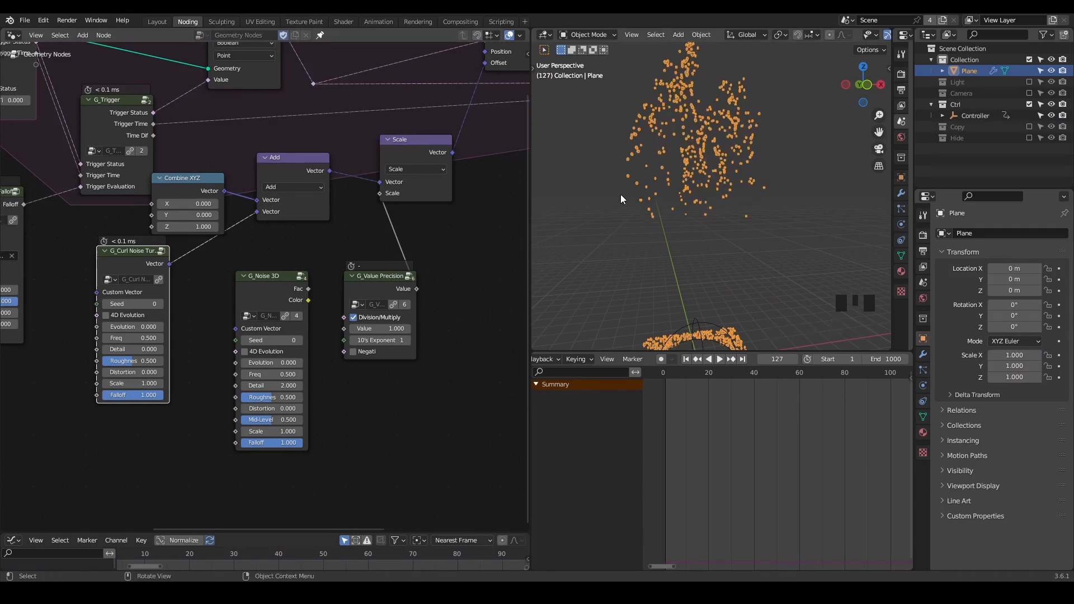
left_click(248, 291)
key("x")
left_click_drag(130, 259, 184, 282)
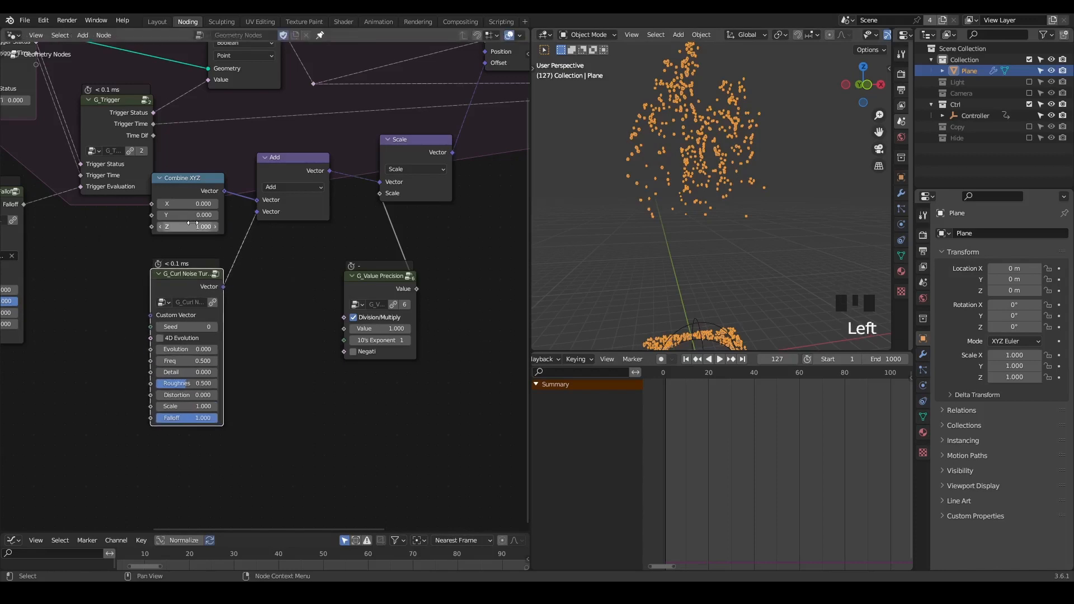
left_click_drag(184, 186, 186, 197)
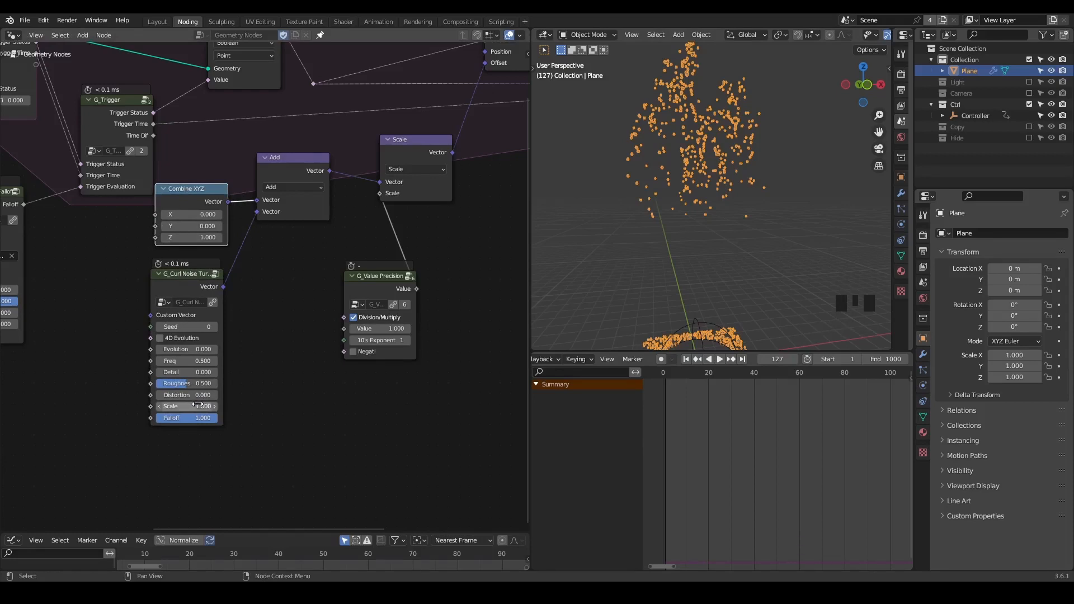
Return to the first frame and add a Delete Geometry node fed by the Grid's Mesh output, placed above Capture Attribute
middle_click_drag(99, 167, 344, 253)
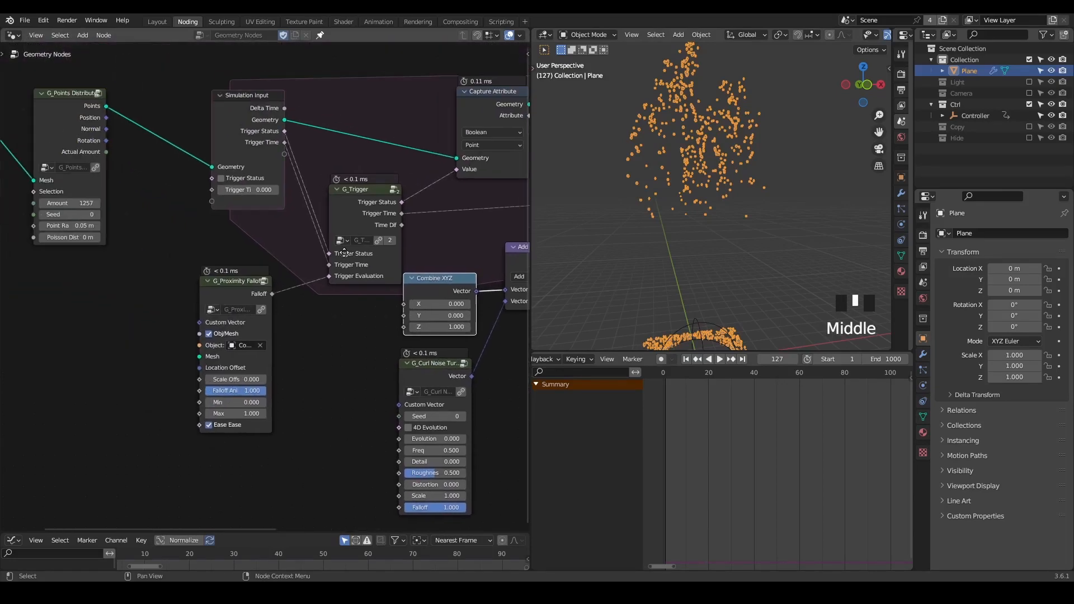
key("shift+space")
middle_click_drag(689, 237, 694, 196, "shift")
middle_click_drag(164, 181, 217, 267)
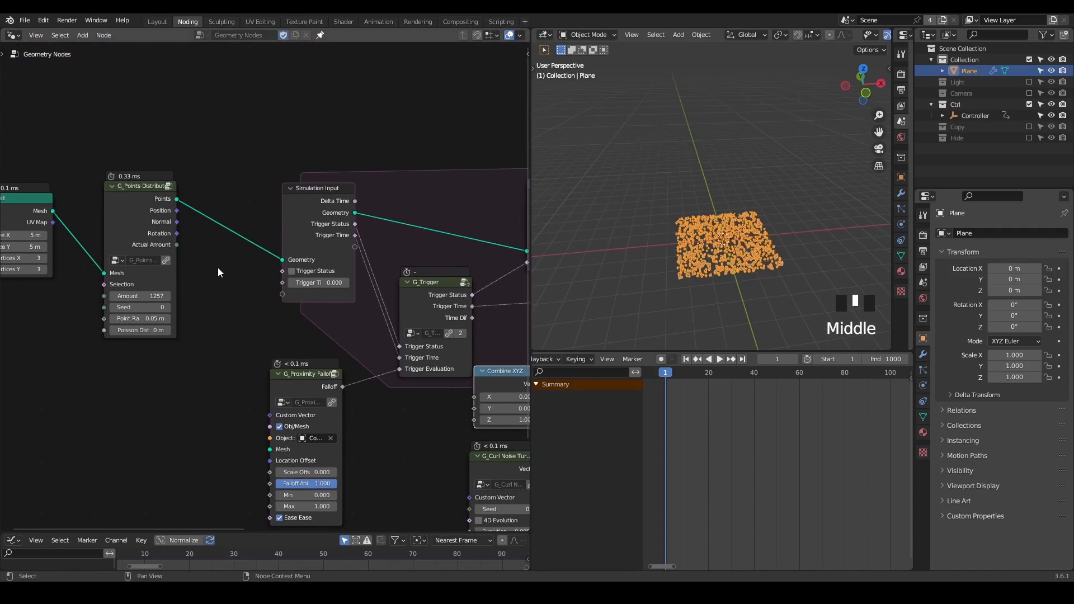
scroll(357, 187, "down", 3)
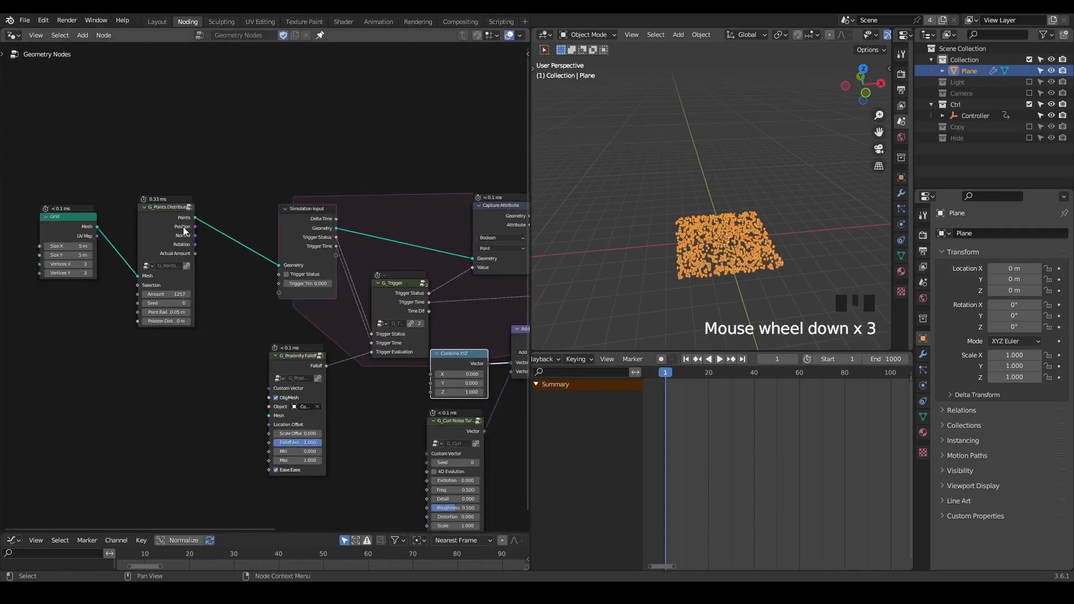
left_click_drag(81, 224, 298, 125)
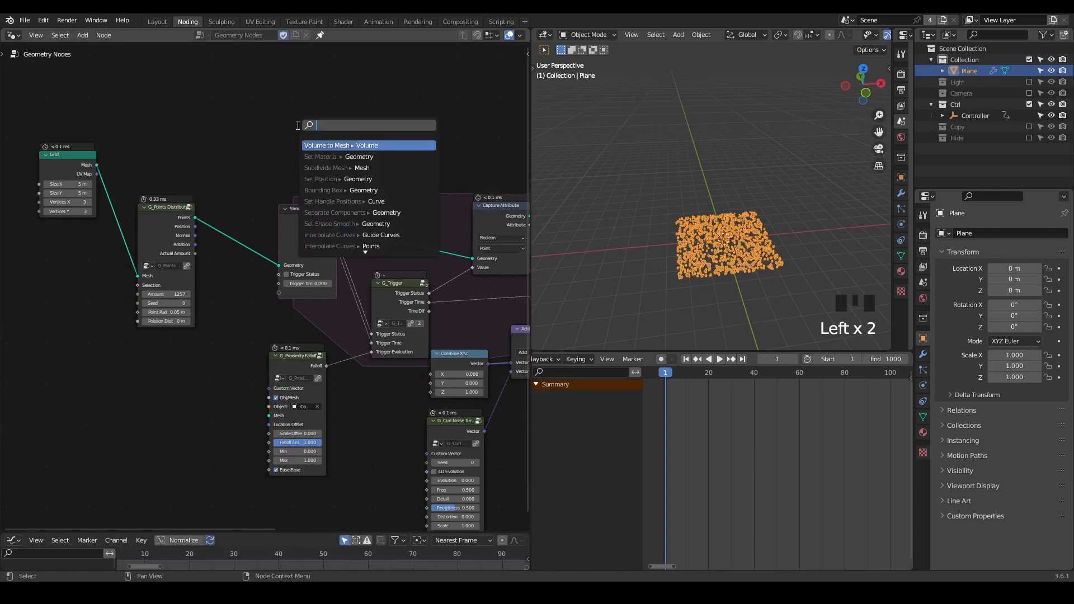
type("delete")
key("Return")
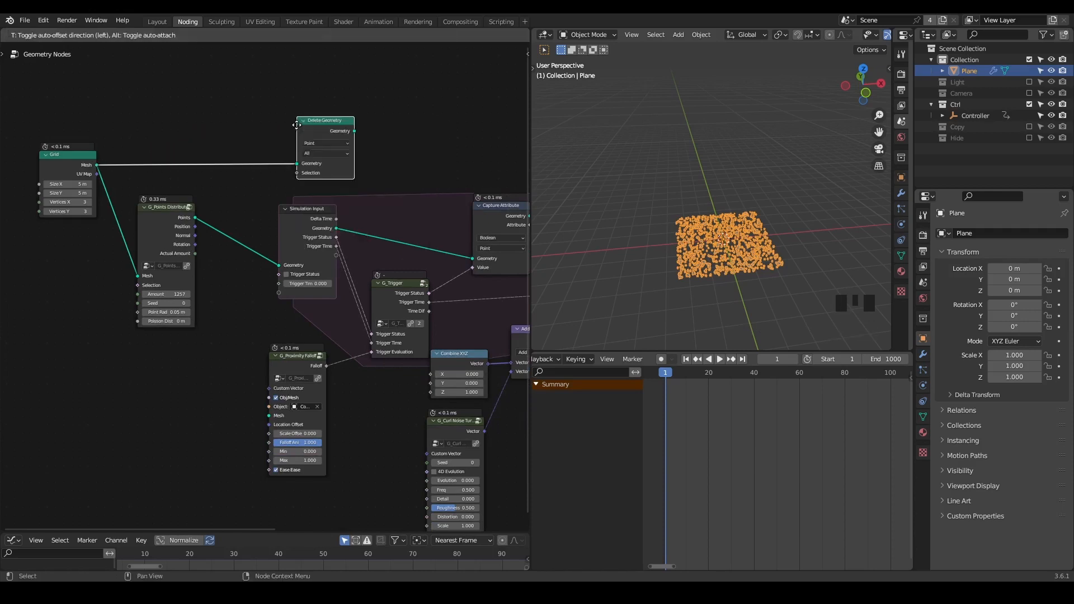
left_click(390, 85)
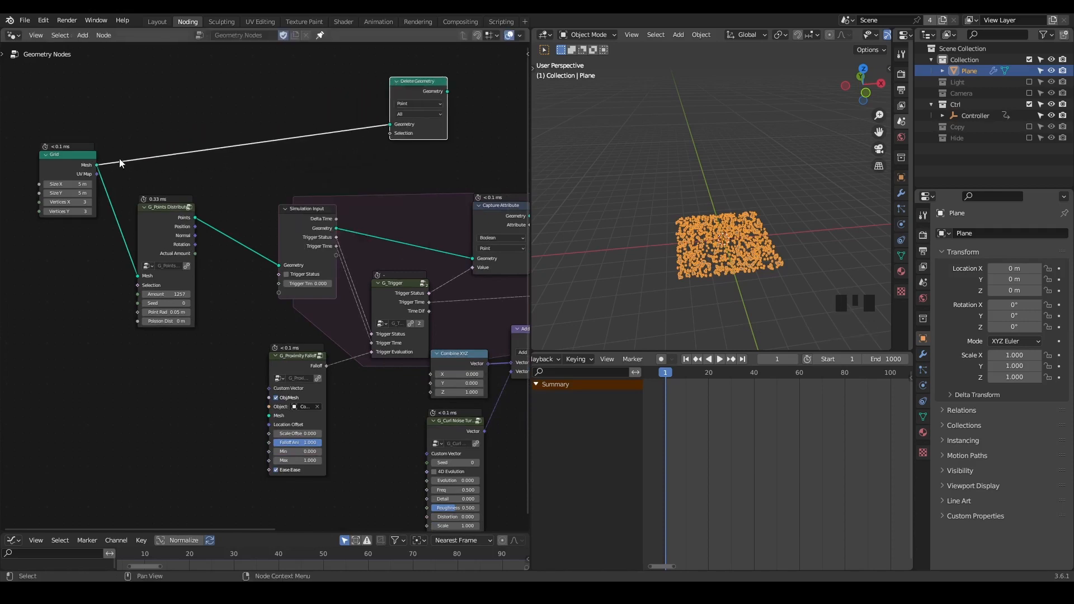
Set the Grid node's Vertices X and Vertices Y to 100
scroll(205, 209, "up", 3)
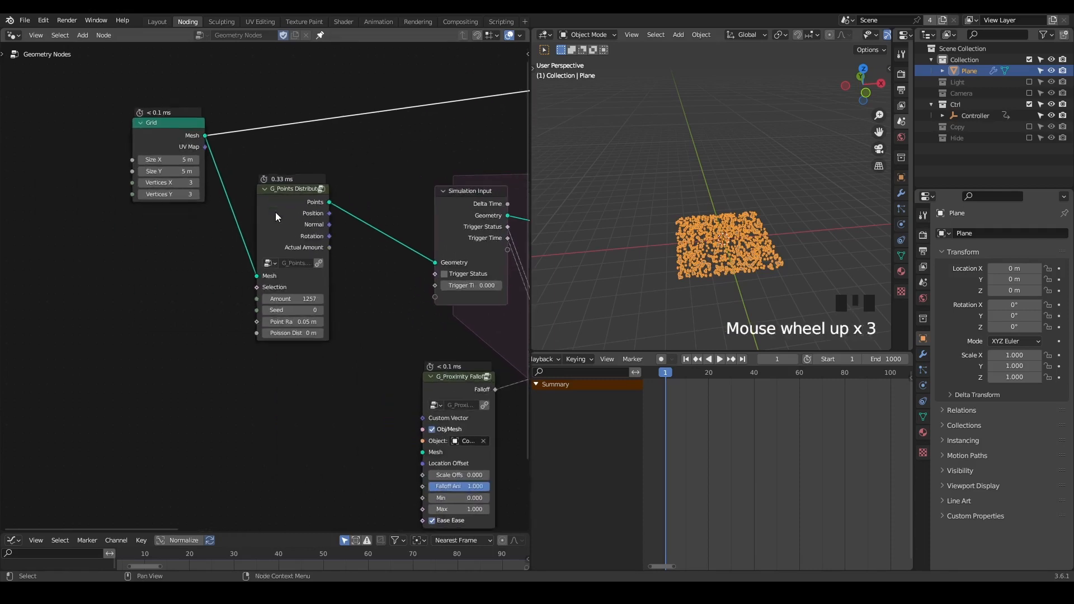
left_click(179, 180)
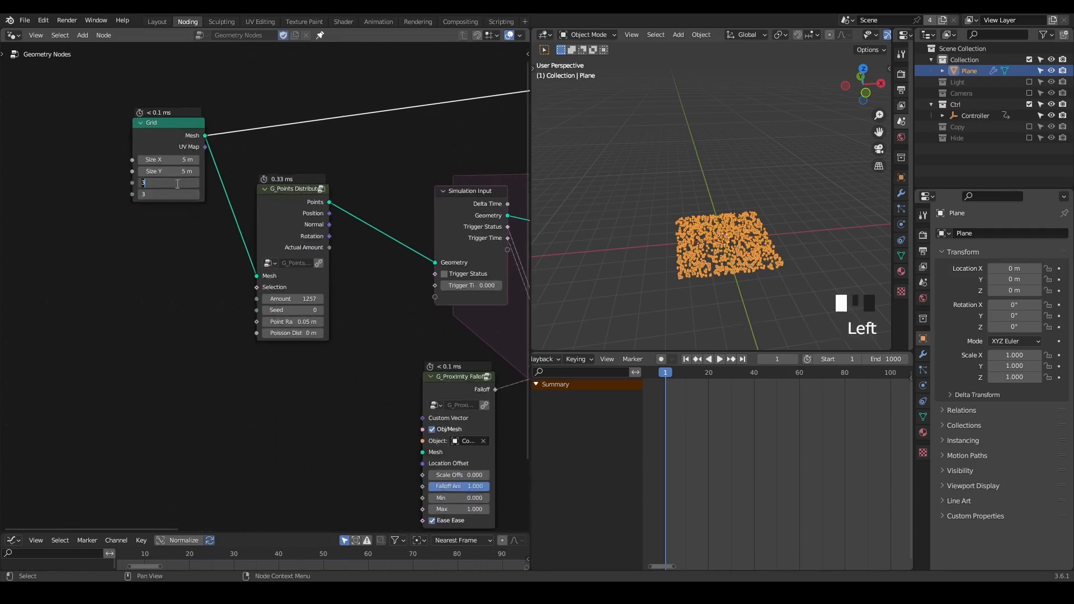
type("0")
key("Return")
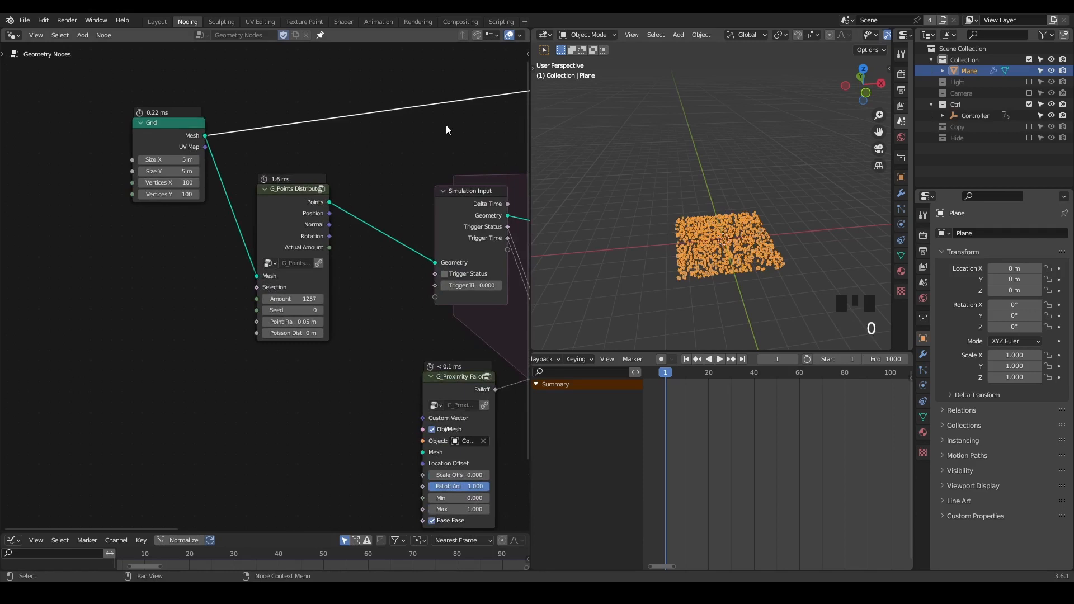
Insert a Join Geometry node between Simulation Output and Group Output, and feed Delete Geometry's output into it
middle_click_drag(440, 125, 120, 173)
scroll(200, 177, "down", 8)
scroll(282, 176, "up", 2)
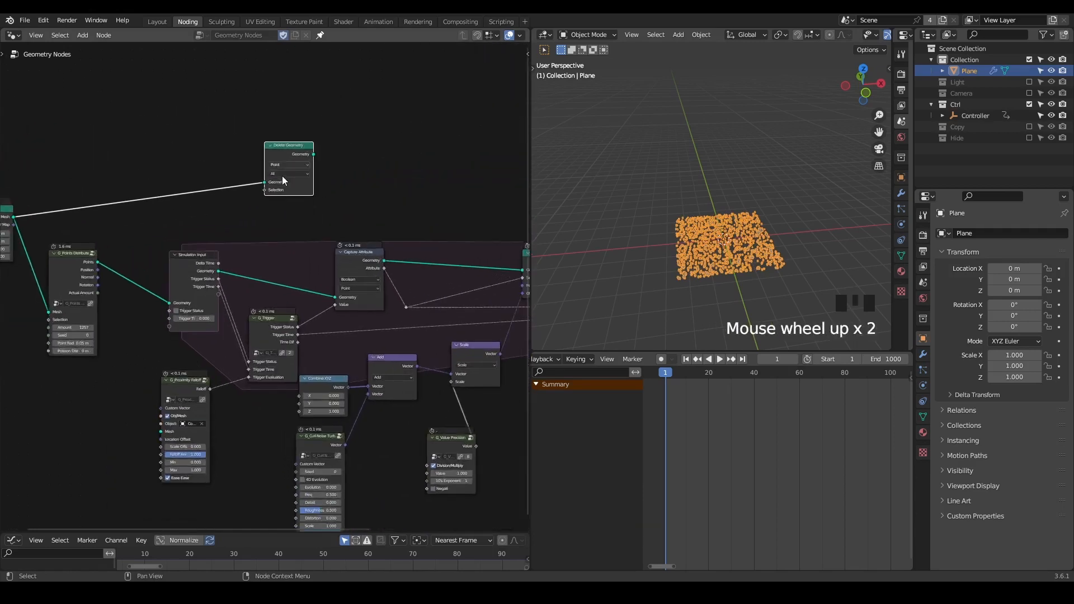
scroll(282, 175, "up", 4)
middle_click_drag(387, 140, 228, 143)
scroll(319, 227, "down", 4)
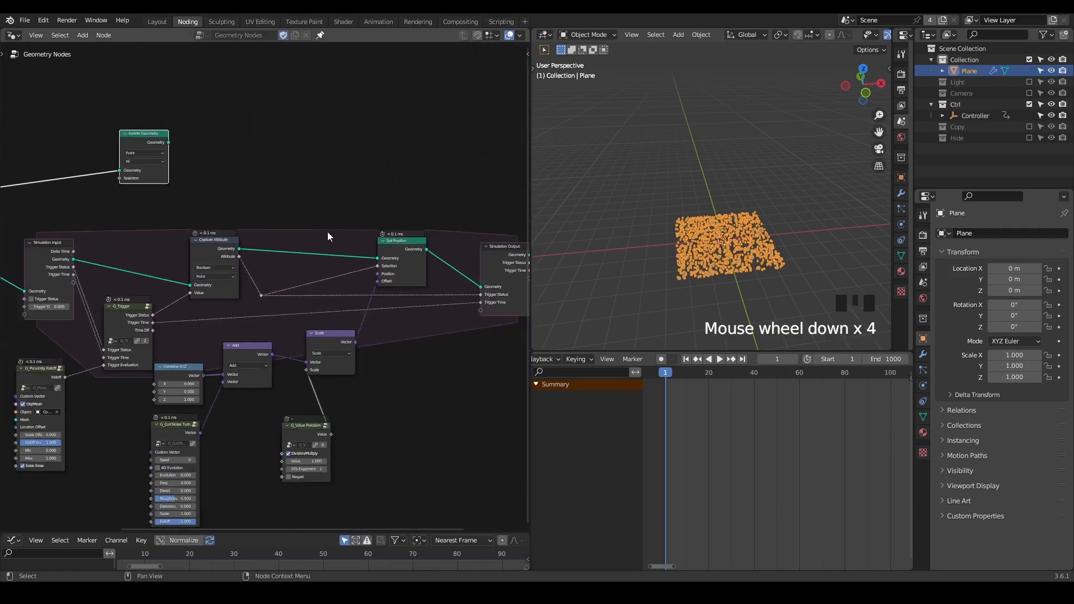
middle_click_drag(319, 227, 252, 209)
scroll(339, 234, "down", 2)
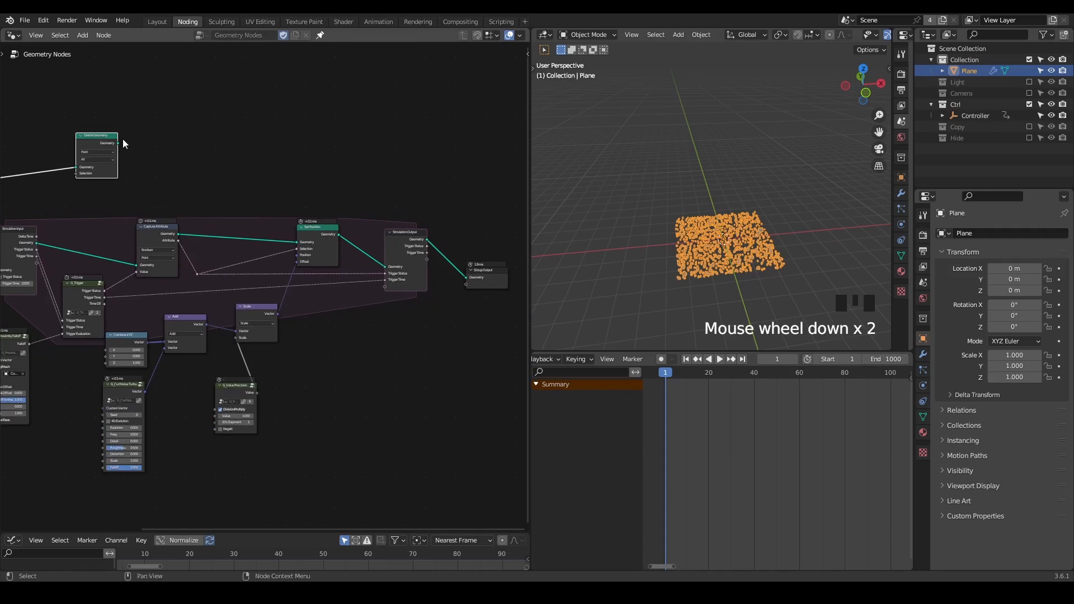
key("ctrl+a")
type("join")
key("Return")
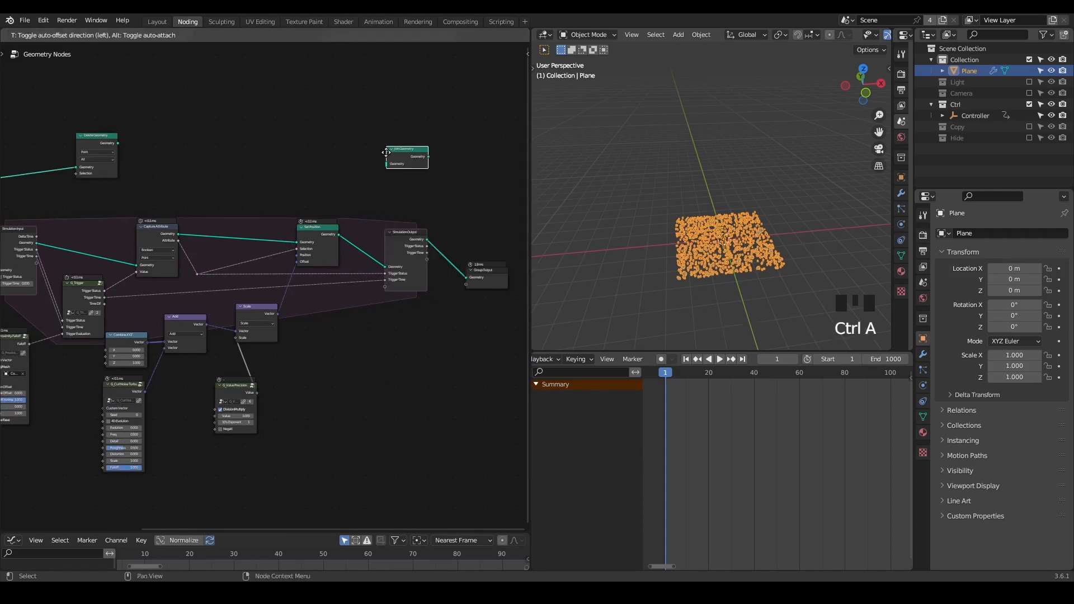
left_click(429, 250)
right_click_drag(108, 133, 430, 249, "alt")
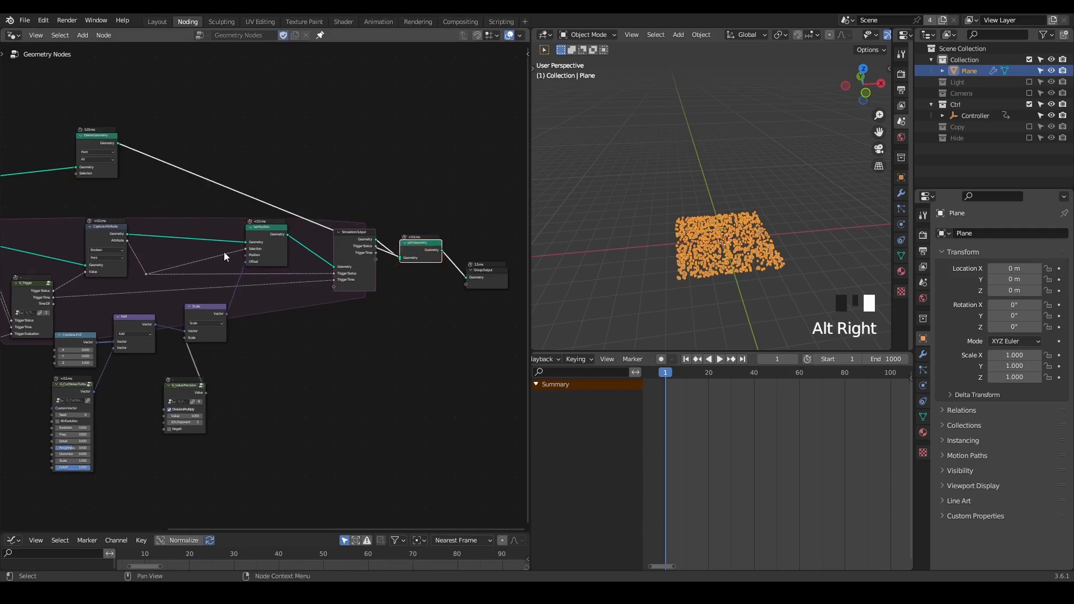
Move the Delete Geometry node closer to the Grid node, above the Simulation Input
middle_click_drag(225, 256, 481, 259)
scroll(753, 273, "up", 4)
middle_click_drag(740, 277, 704, 196, "shift")
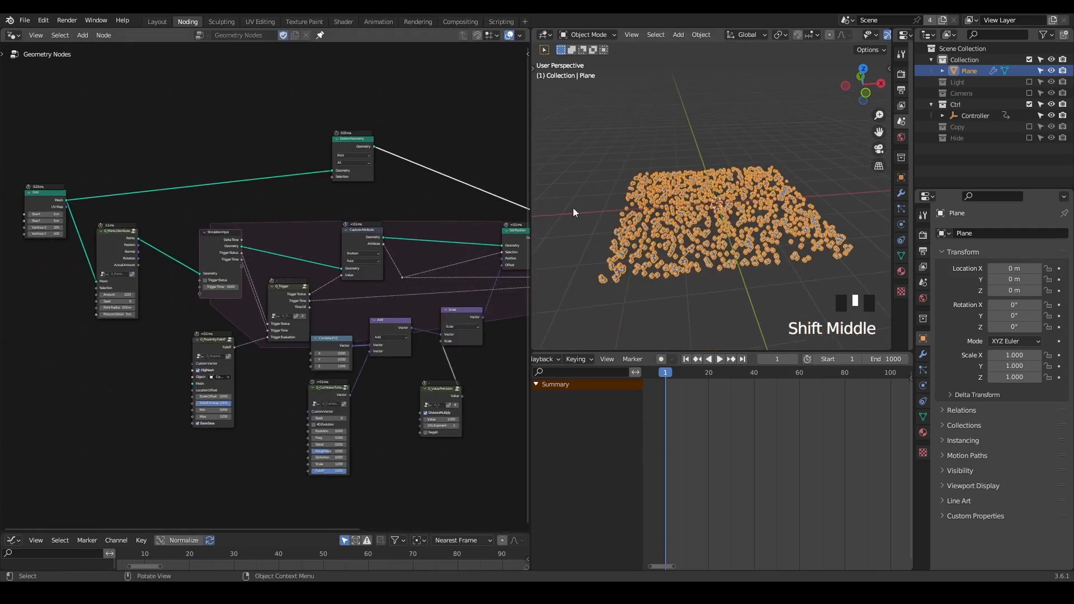
scroll(301, 193, "up", 7)
middle_click_drag(332, 140, 410, 179)
left_click_drag(433, 123, 215, 126)
middle_click_drag(214, 125, 290, 124)
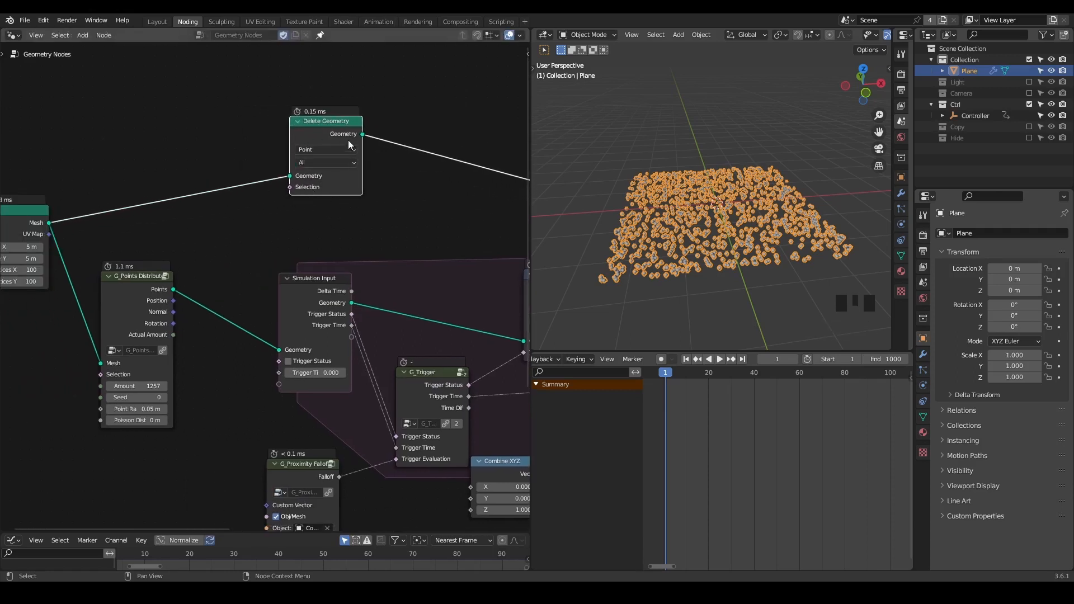
Place G_Proximity Falloff beneath G_Points Distribute and connect its Falloff output to Delete Geometry's Selection
middle_click_drag(348, 140, 370, 115)
scroll(410, 230, "down", 2)
left_click_drag(338, 375, 153, 374)
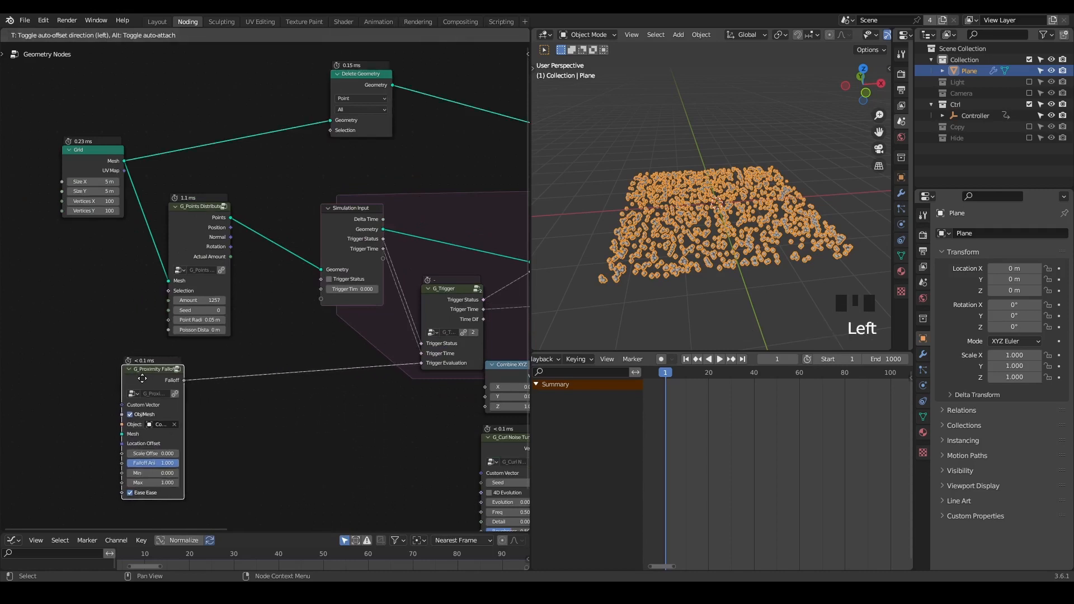
scroll(193, 380, "up", 1)
middle_click_drag(194, 380, 233, 347)
left_click_drag(212, 354, 374, 84)
middle_click_drag(373, 84, 356, 221)
Play the simulation to examine how the Controller's proximity cuts a hole in the grid
middle_click_drag(737, 177, 711, 190)
left_click(716, 104)
scroll(725, 163, "up", 3)
scroll(717, 169, "down", 2)
key("space")
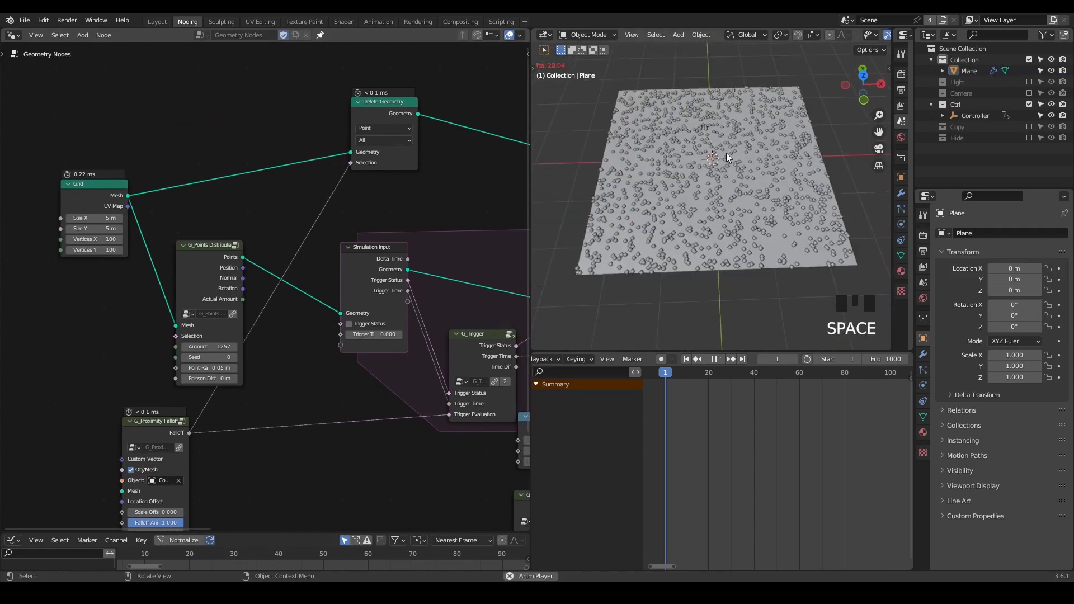
key("space")
Collapse the G_Trigger node beside the Simulation Input
middle_click_drag(726, 193, 561, 225)
middle_click_drag(464, 332, 402, 283)
left_click(295, 213)
middle_click_drag(305, 152, 289, 231)
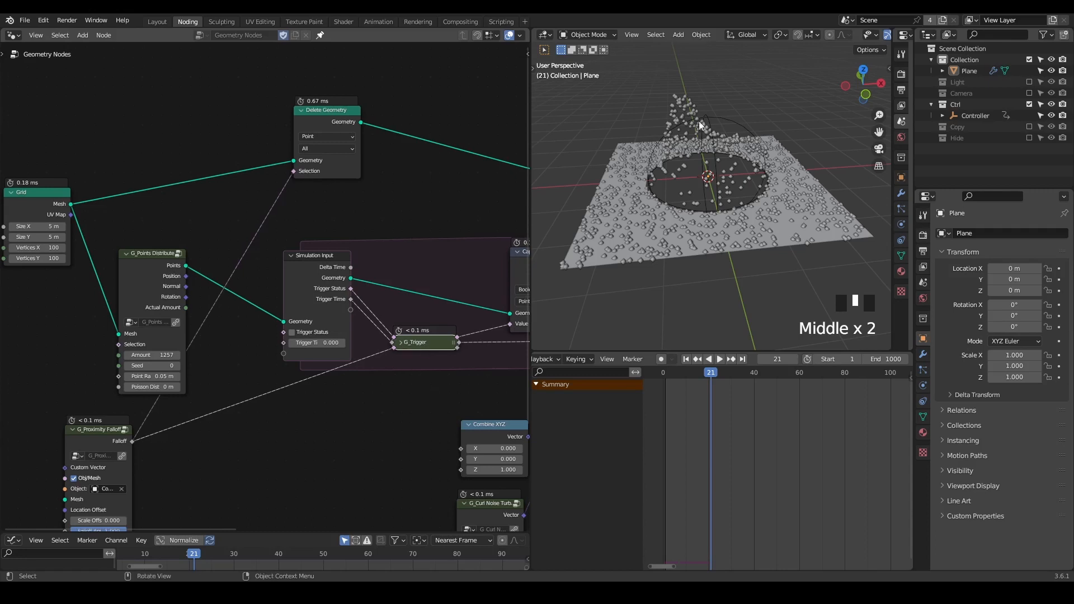
Play the rest of the simulation to examine the growing hole and rising points, and return to the first frame
middle_click_drag(707, 204, 707, 190)
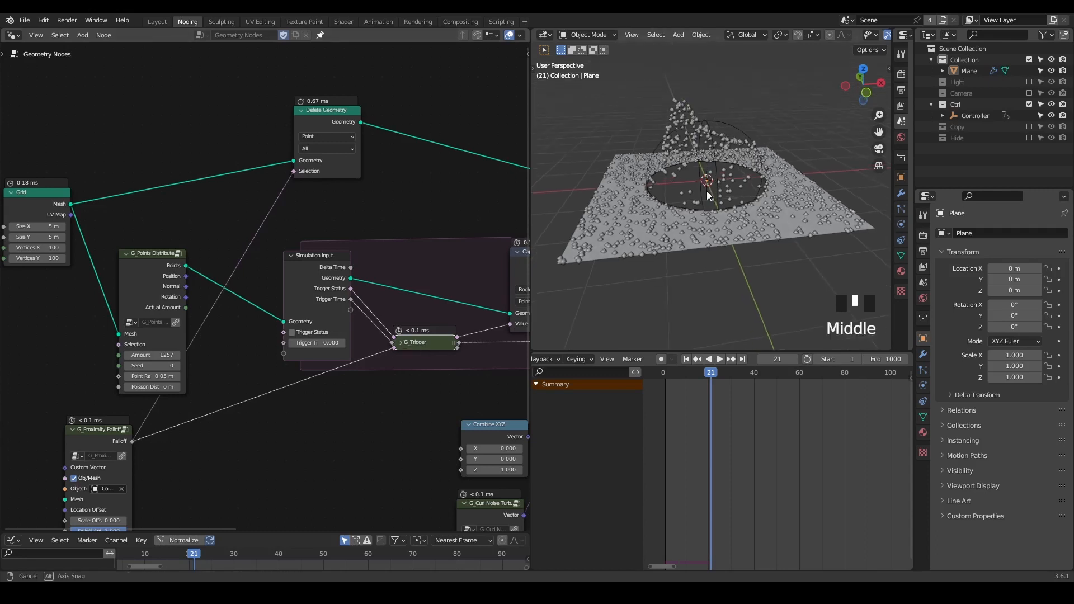
key("space")
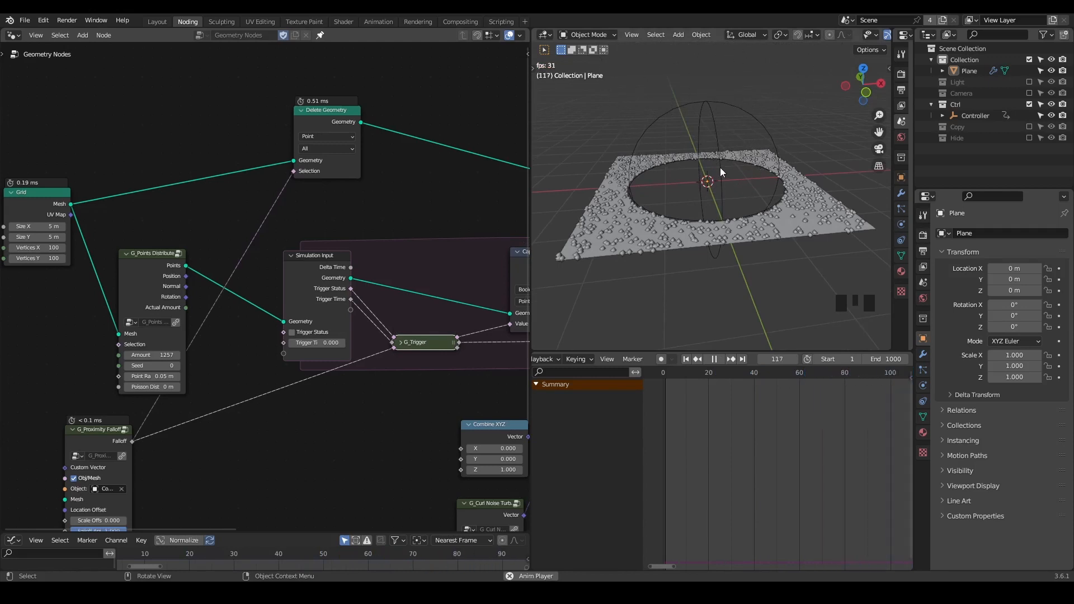
key("space")
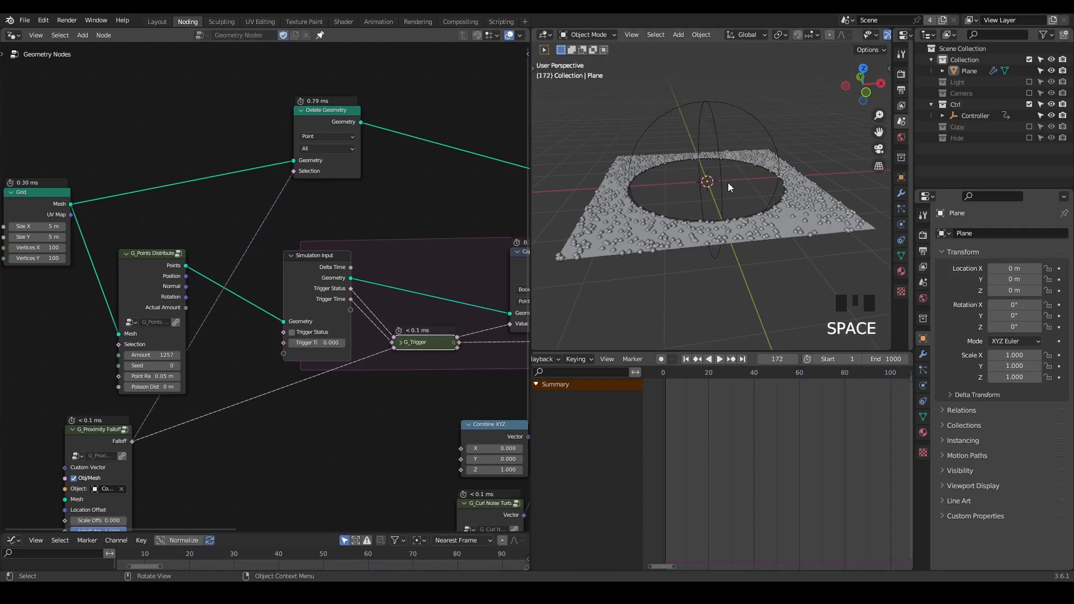
key("shift+Left")
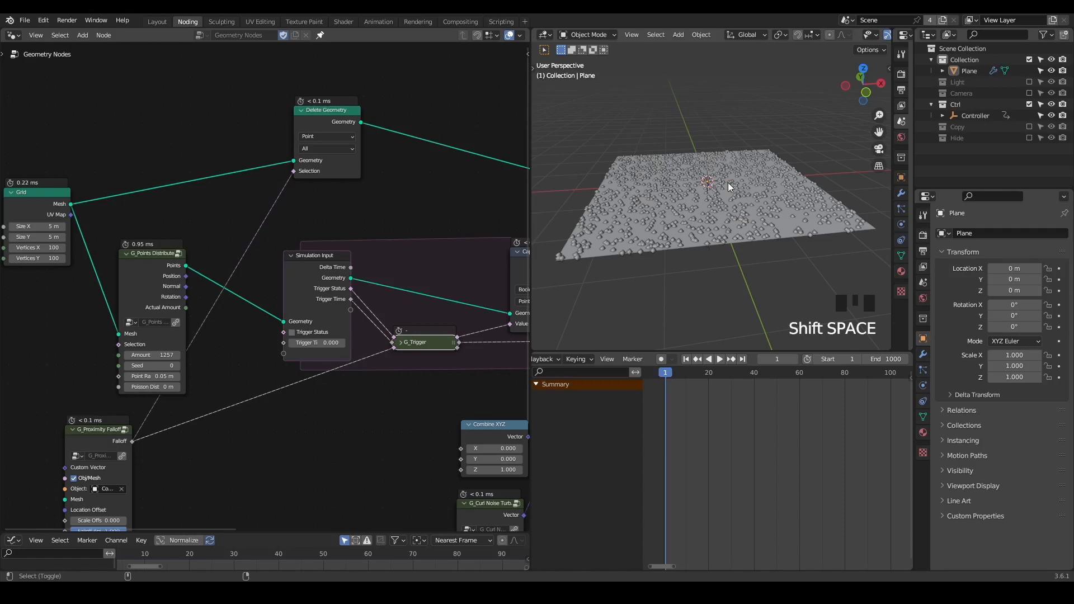
key("ctrl+shift+alt+q")
Move Delete Geometry away from the Grid and insert a Store Named Attribute node between the two
middle_click_drag(354, 225, 416, 228)
left_click_drag(391, 126, 454, 126)
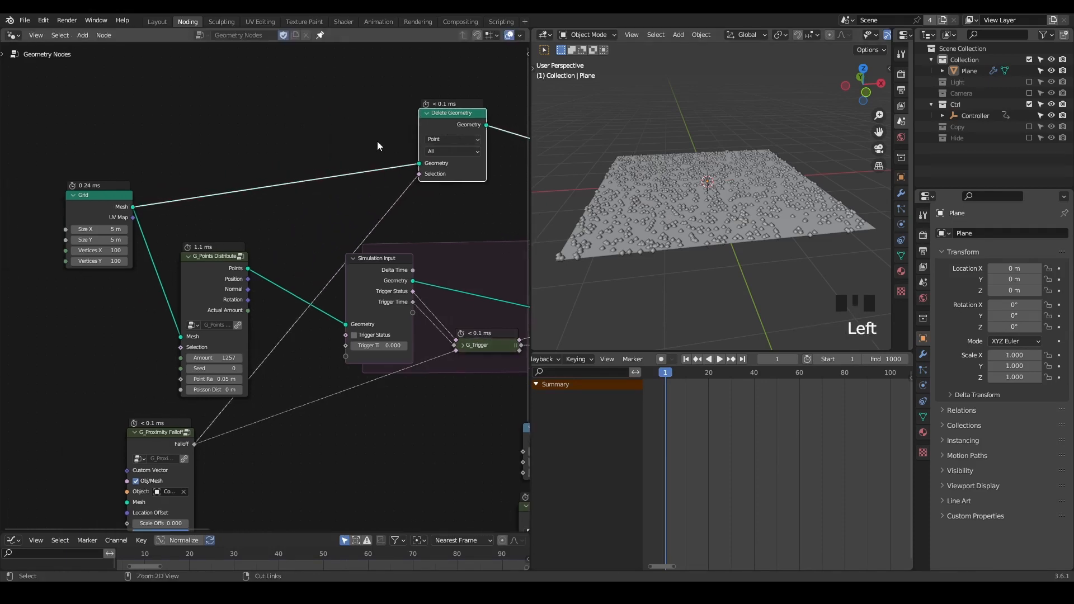
key("ctrl+a")
type("store n")
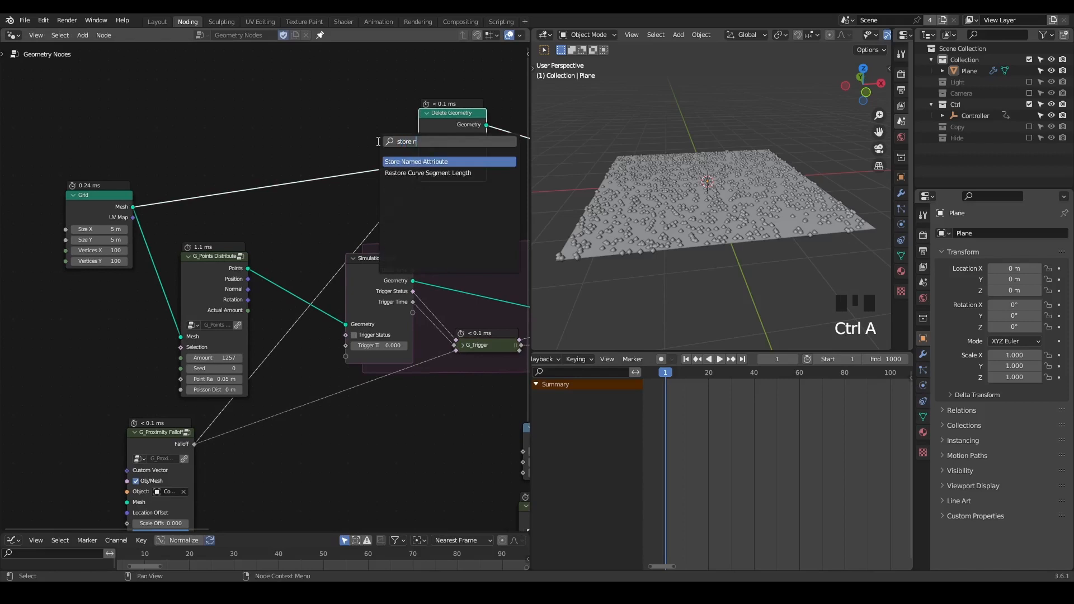
key("Return")
left_click(308, 135)
scroll(308, 284, "up", 1)
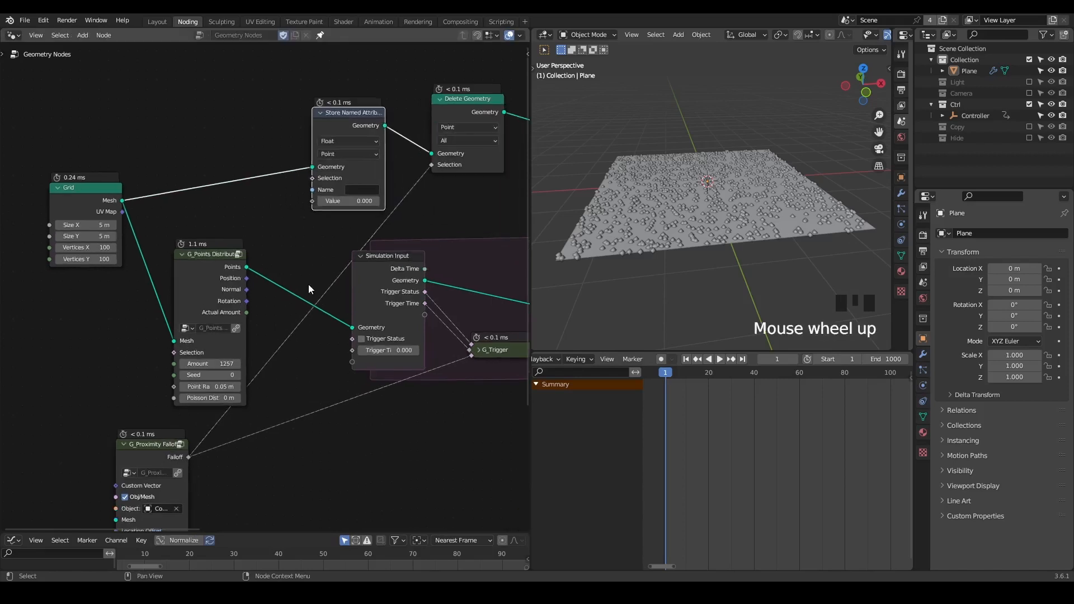
Connect the Falloff output to Store Named Attribute's Value and name the attribute C
left_click_drag(188, 457, 313, 200)
left_click(358, 190)
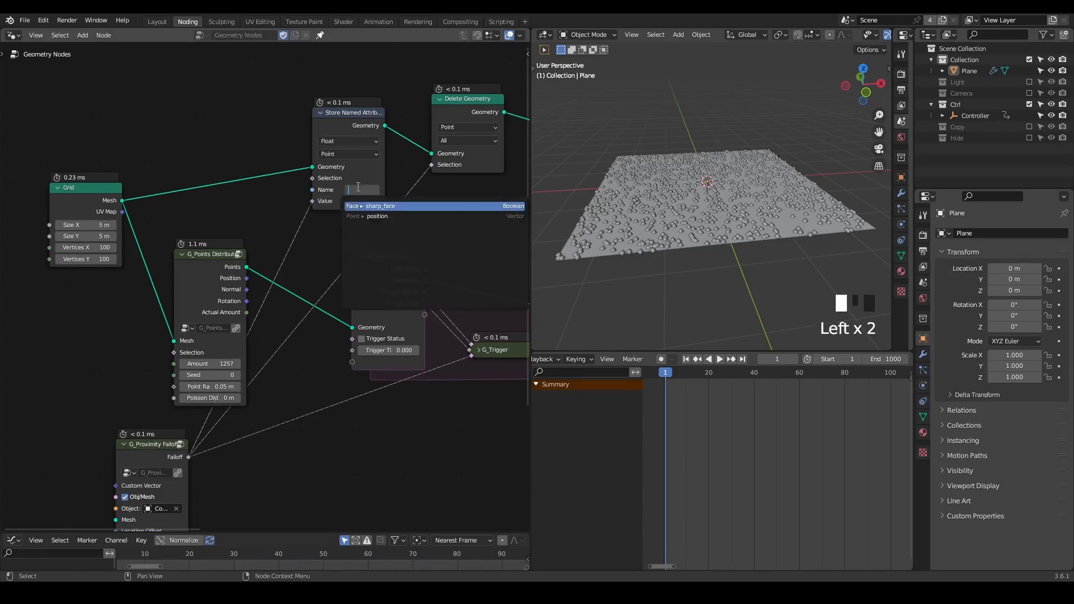
type("C")
key("Return")
Insert a Set Material node directly after Delete Geometry
middle_click_drag(401, 234, 182, 222)
key("ctrl+a")
type("set")
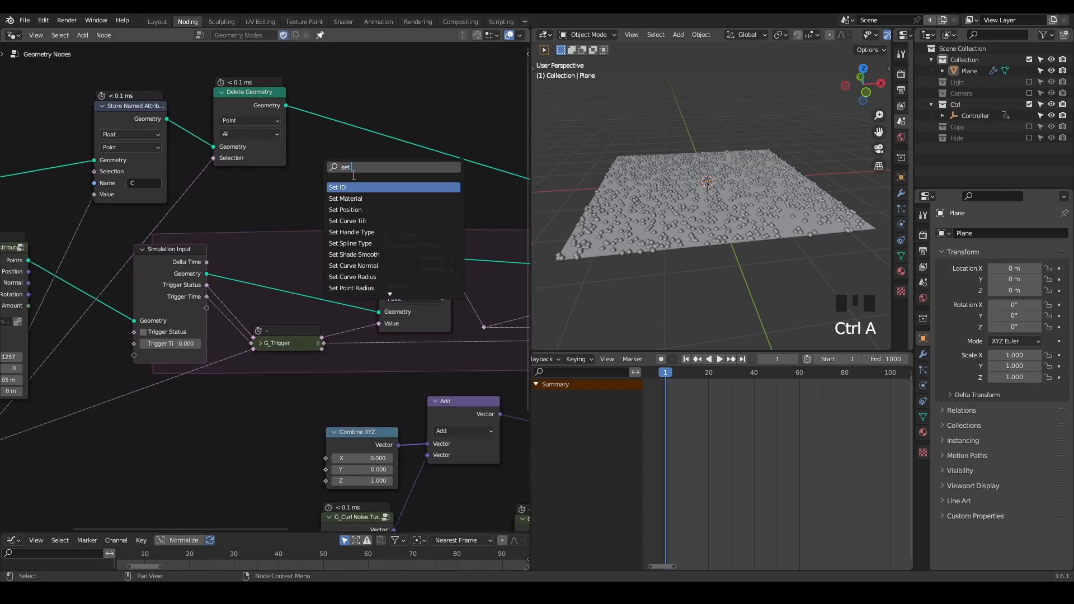
left_click(374, 198)
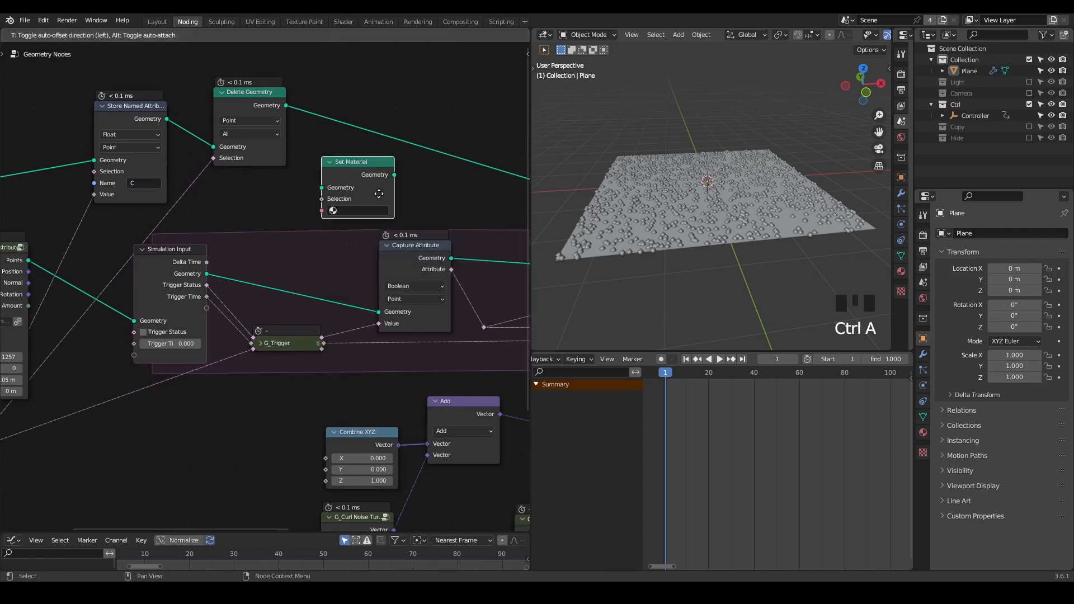
left_click(414, 122)
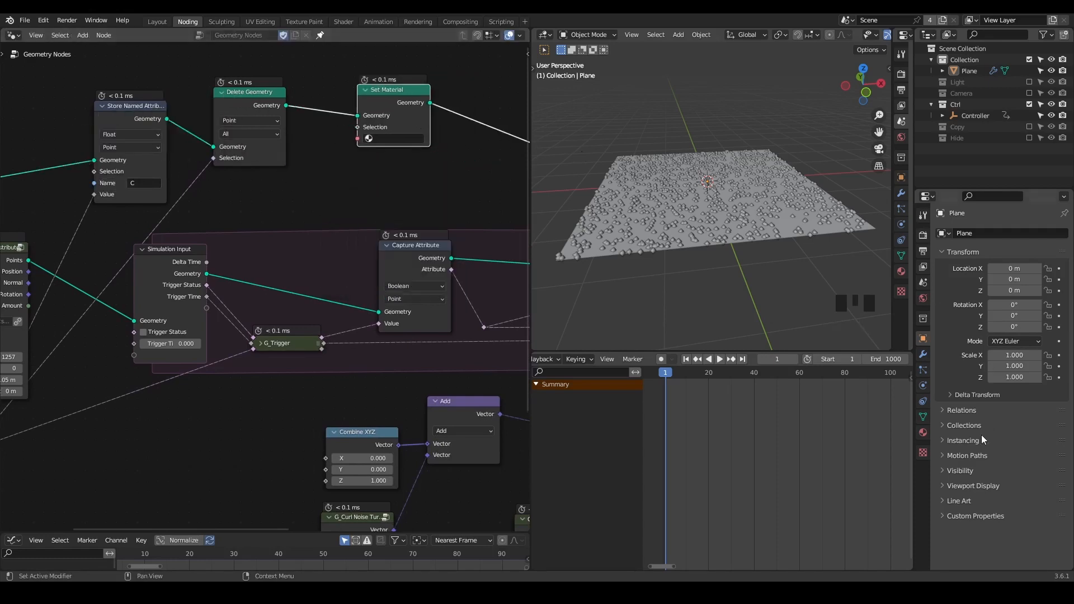
Create a new material named Paper for the plane and assign it in the Set Material node
left_click(923, 432)
left_click(988, 283)
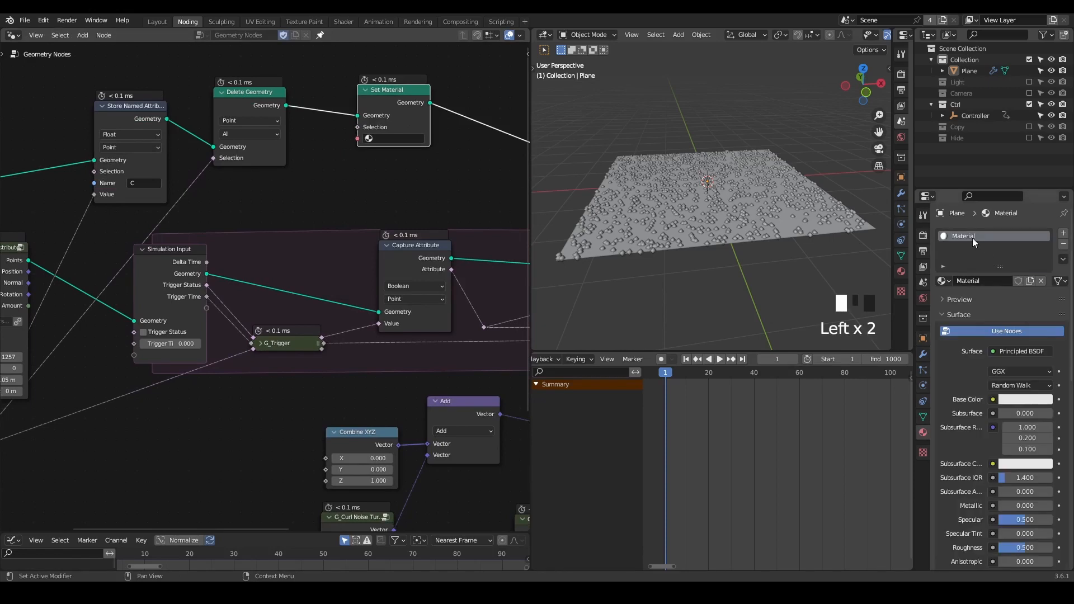
left_click(984, 235)
double_click(986, 235)
left_click(398, 140)
left_click(398, 156)
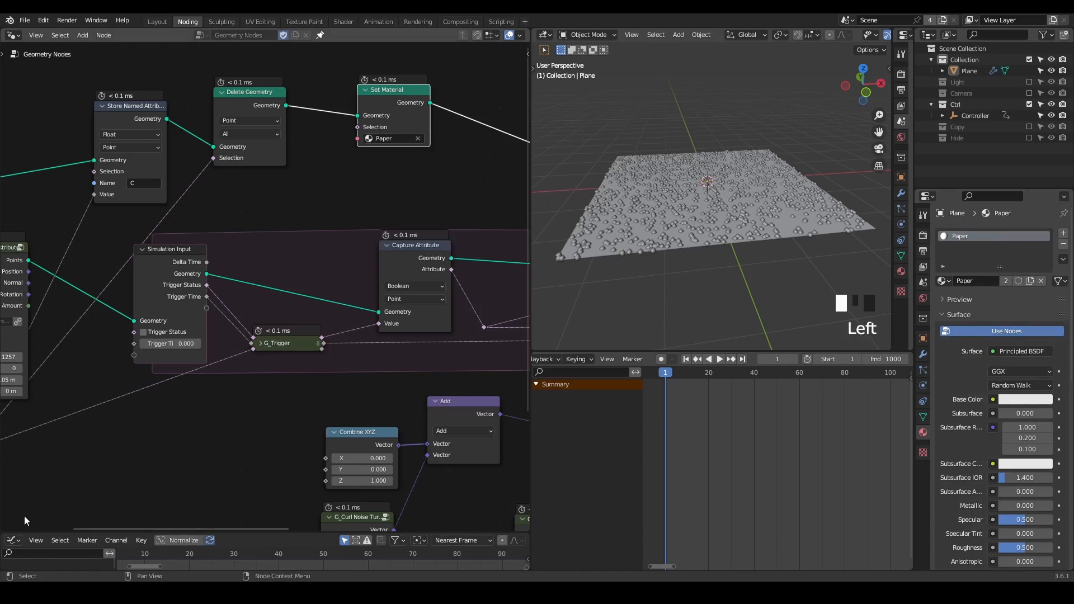
Split the node editor in two and turn the lower half into a Shader Editor showing the Paper material
left_click_drag(3, 528, 17, 312)
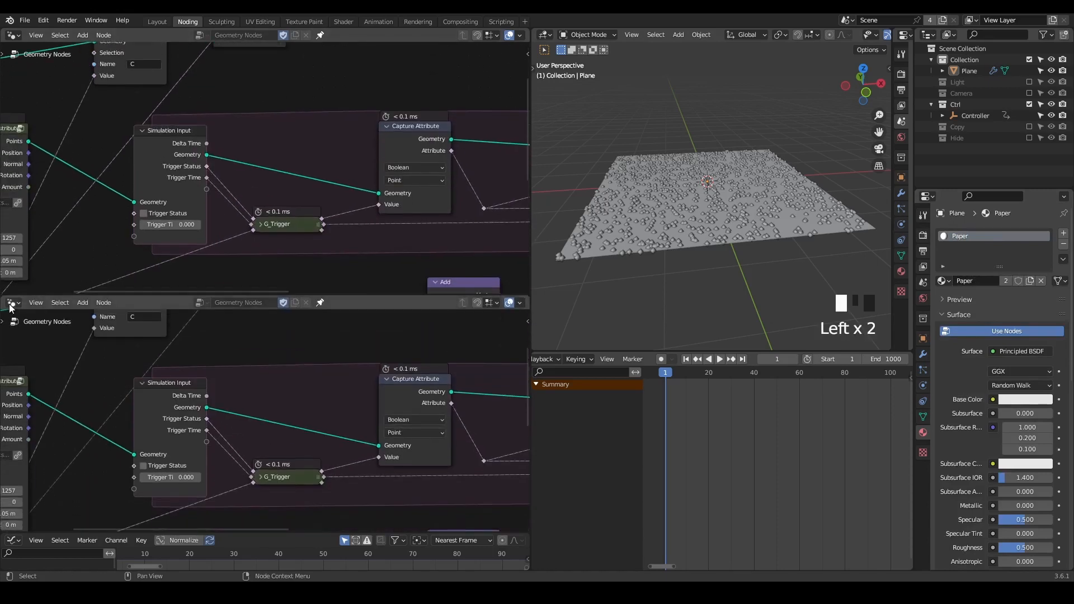
left_click(11, 304)
left_click(63, 432)
key("q")
scroll(178, 394, "up", 8)
middle_click_drag(181, 403, 240, 405)
scroll(244, 405, "up", 1)
Add an Attribute node reading the attribute C in the Paper material, beside the Principled BSDF
key("ctrl+a")
type("attribute")
key("Return")
left_click(137, 390)
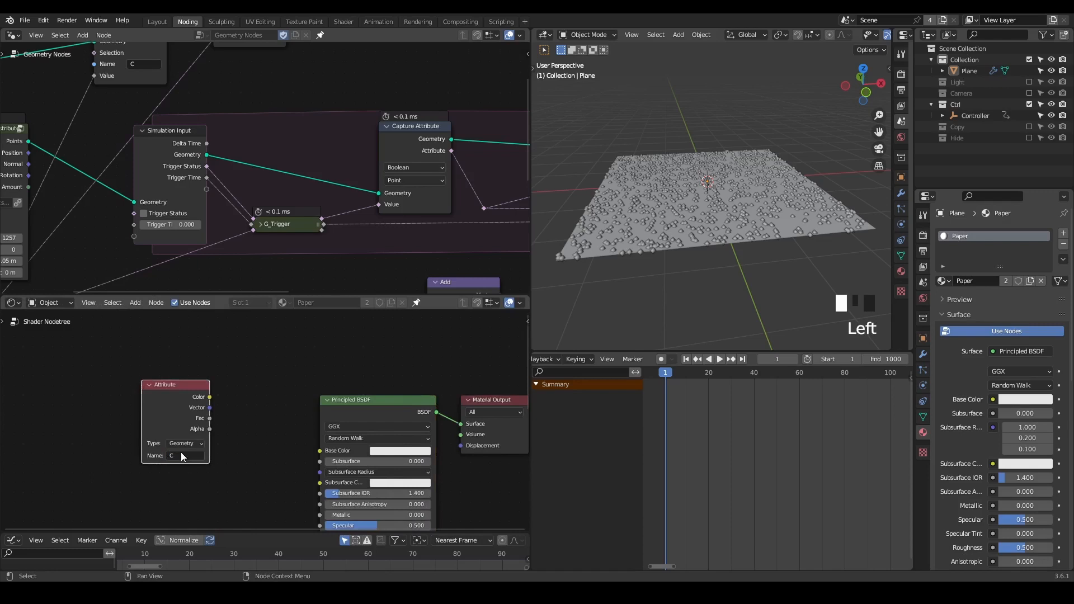
Route the Attribute node's Color straight to the Material Output surface and display the material in the viewport
left_click(169, 405, "ctrl+shift")
key("z")
left_click(767, 210)
Preview the Grid with the Falloff values through a Viewer node, and delete that Viewer
scroll(738, 184, "down", 1)
middle_click_drag(267, 156, 348, 141)
scroll(315, 216, "down", 3)
scroll(348, 141, "down", 1)
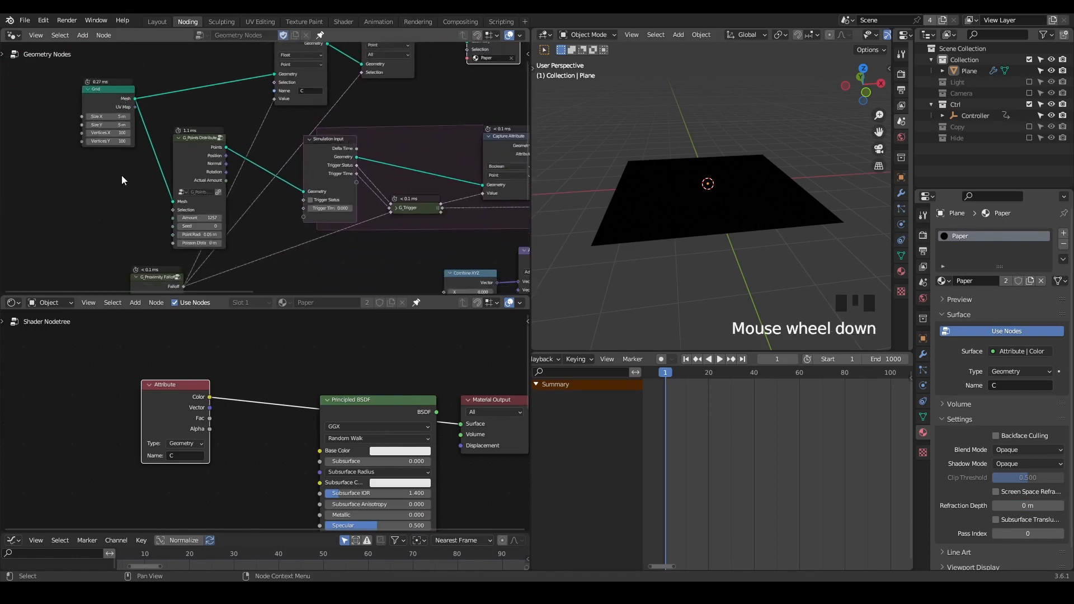
left_click(111, 93, "ctrl+shift")
left_click(163, 280, "ctrl+shift")
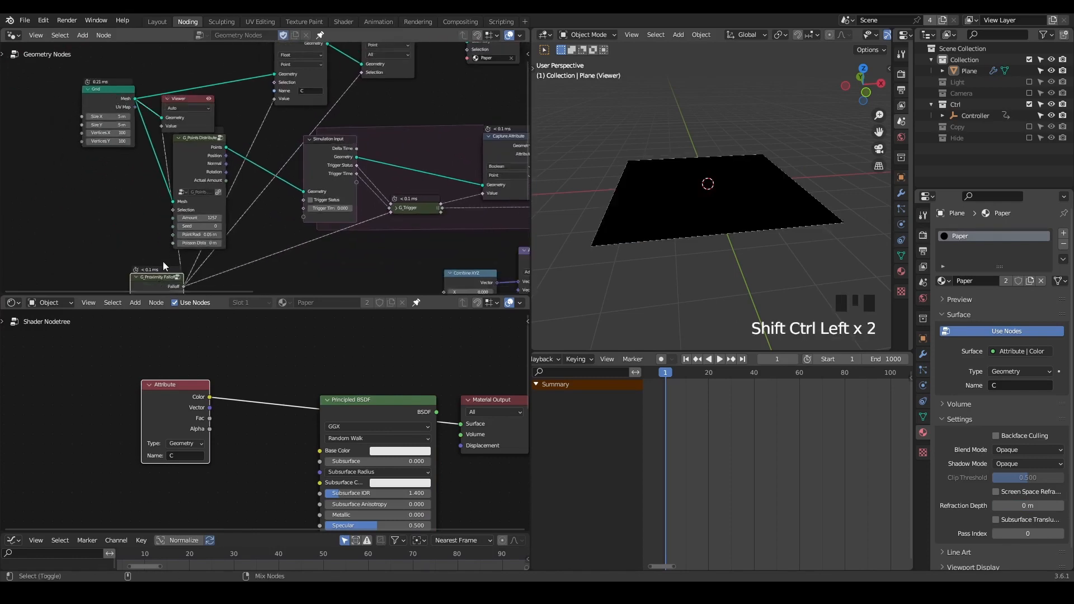
left_click(190, 99)
key("x")
Play the simulation up to frame 40 to examine the stored attribute's shading around the hole's edge
key("shift+space")
key("space")
key("space")
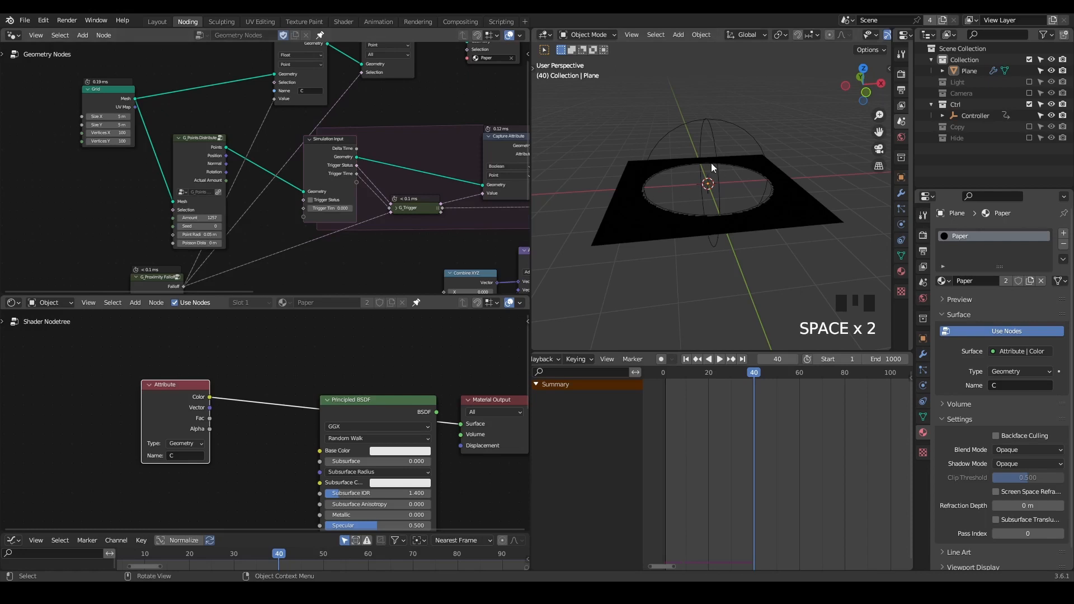
scroll(686, 193, "up", 3)
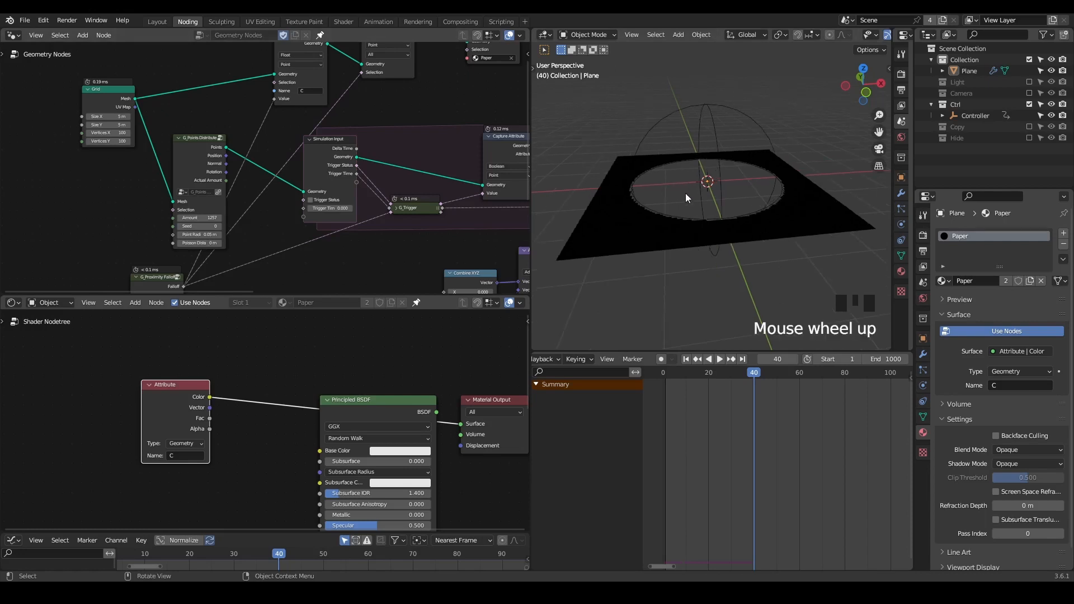
Enlarge the geometry node editor and move Store Named Attribute closer to the Grid node
middle_click_drag(360, 101, 334, 154)
left_click_drag(280, 297, 280, 370)
middle_click_drag(254, 306, 344, 232)
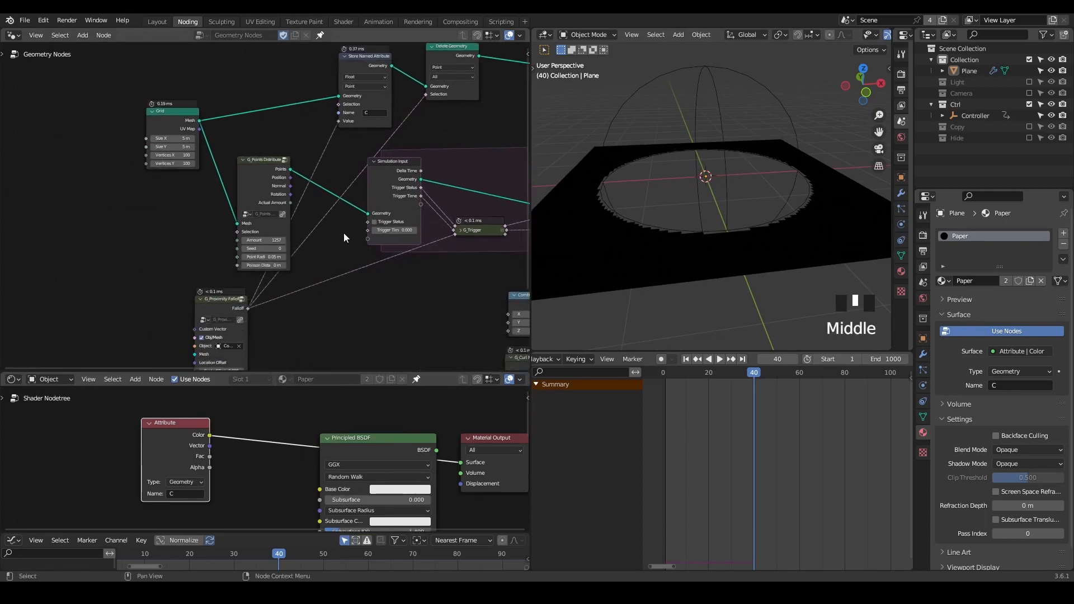
scroll(343, 232, "down", 1)
left_click_drag(363, 72, 291, 83)
Add a reroute on the Falloff links leading to Delete Geometry and G_Trigger, and place it beside G_Proximity Falloff
right_click_drag(308, 212, 301, 284, "shift")
key("g")
left_click(320, 300)
Insert a Greater Than comparison between the Falloff output and the reroute, with Falloff feeding input A
scroll(315, 257, "up", 3)
left_click_drag(245, 276, 319, 260)
type("greater")
key("Return")
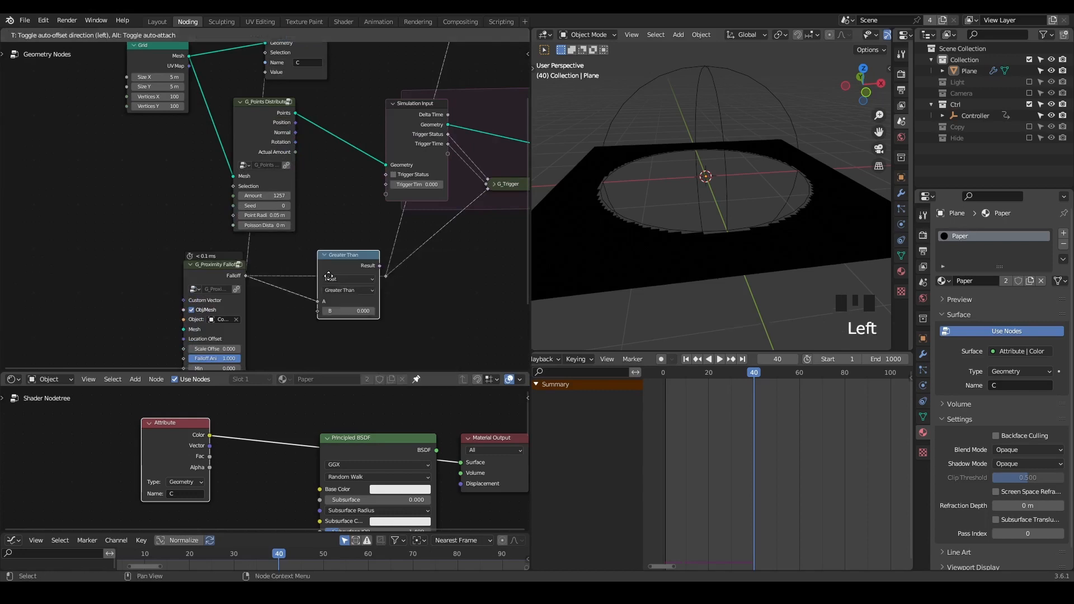
left_click(313, 256, "alt")
middle_click_drag(315, 250, 316, 208)
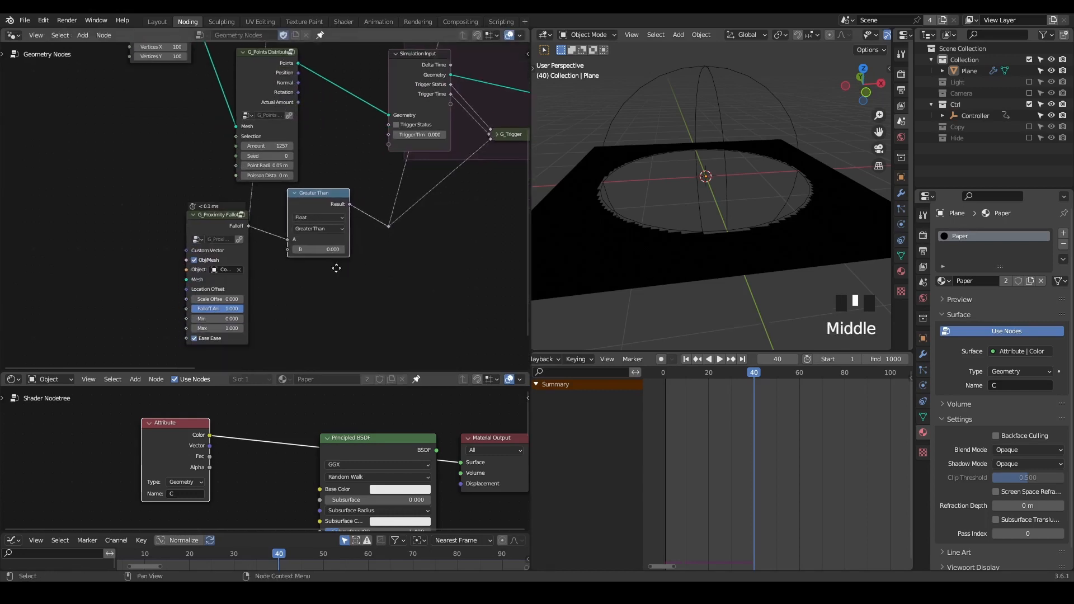
Set the Greater Than threshold B to 0.4 and move G_Proximity Falloff farther away from the comparison node
scroll(337, 267, "up", 4)
left_click(337, 263)
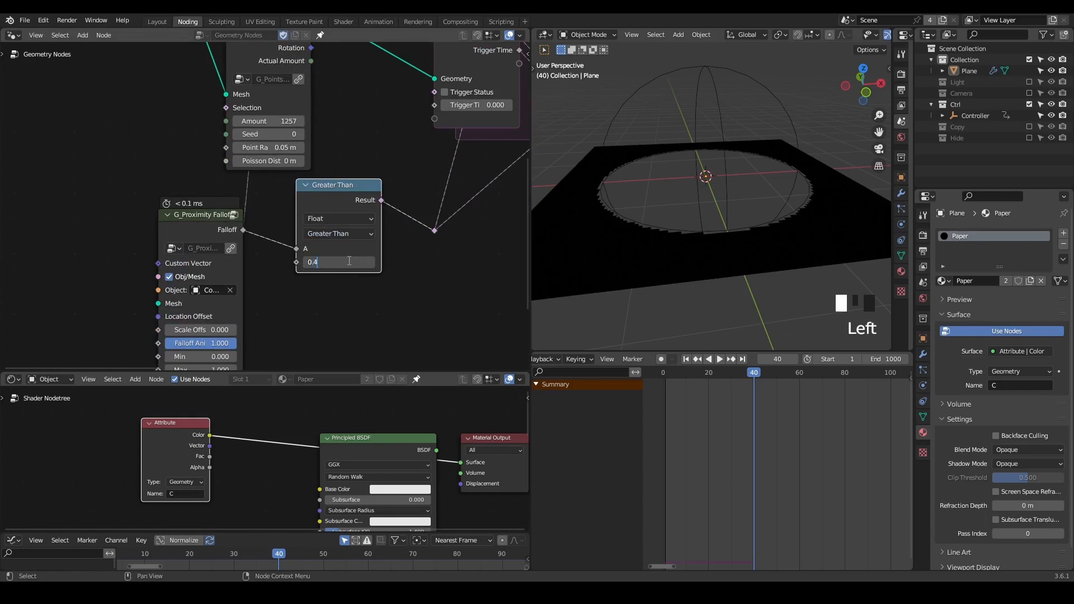
type("0.4")
key("Return")
middle_click_drag(307, 287, 316, 227)
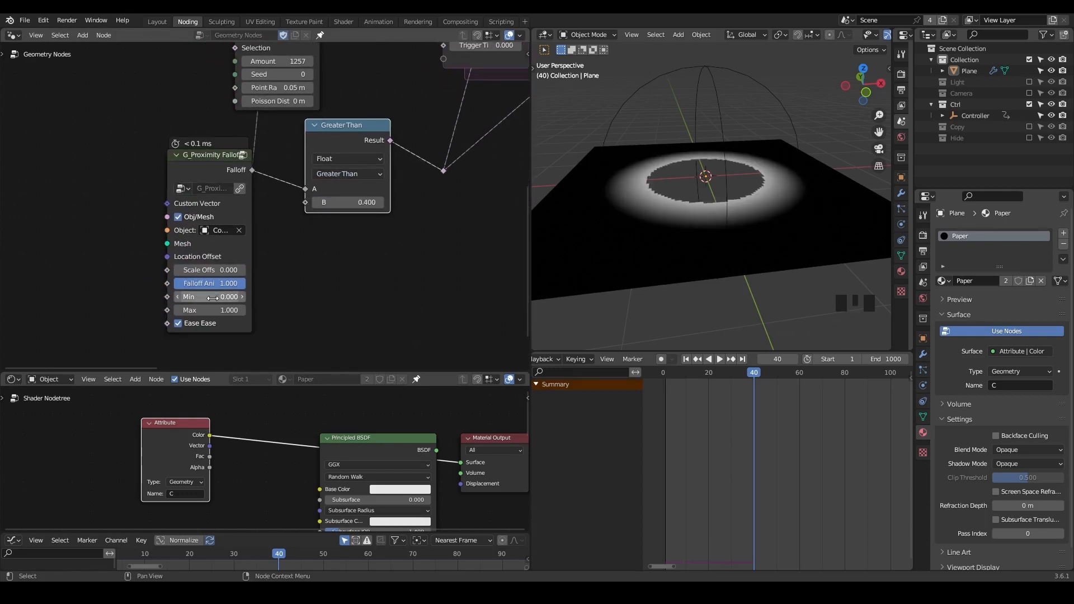
left_click_drag(197, 172, 138, 174)
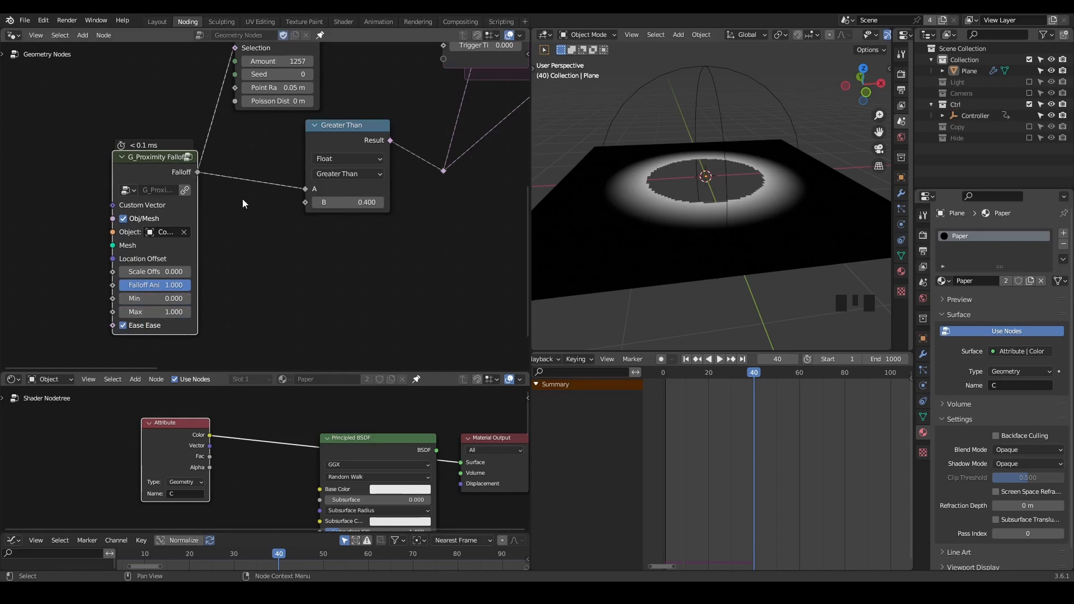
middle_click_drag(277, 252, 177, 288)
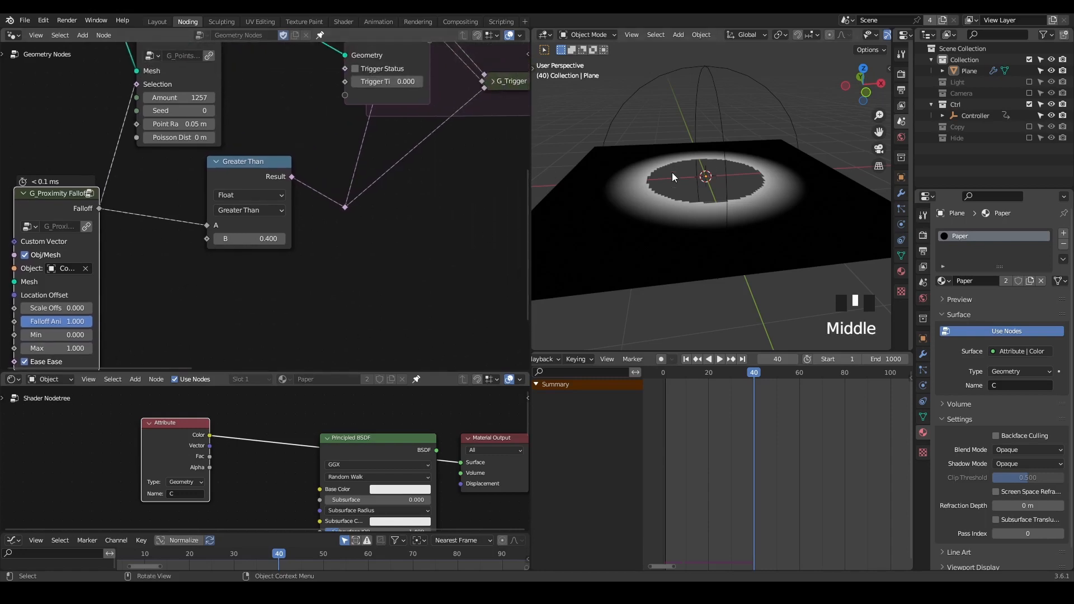
middle_click_drag(750, 179, 701, 193)
Enlarge the shader editor and move the Attribute node farther from Principled BSDF, level with its lower inputs
middle_click_drag(251, 412, 284, 385)
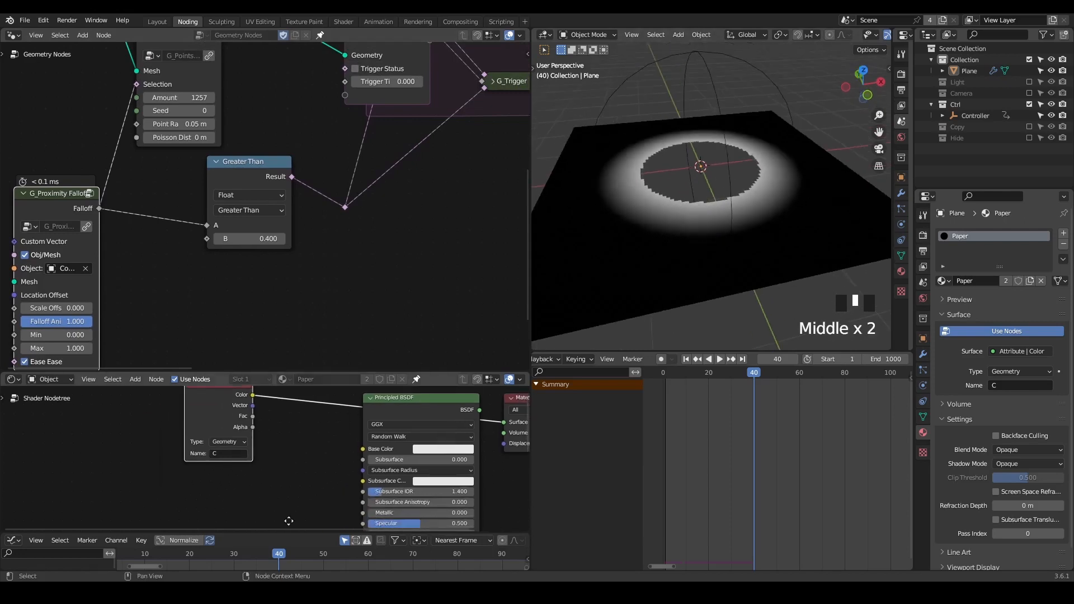
left_click_drag(304, 372, 316, 279)
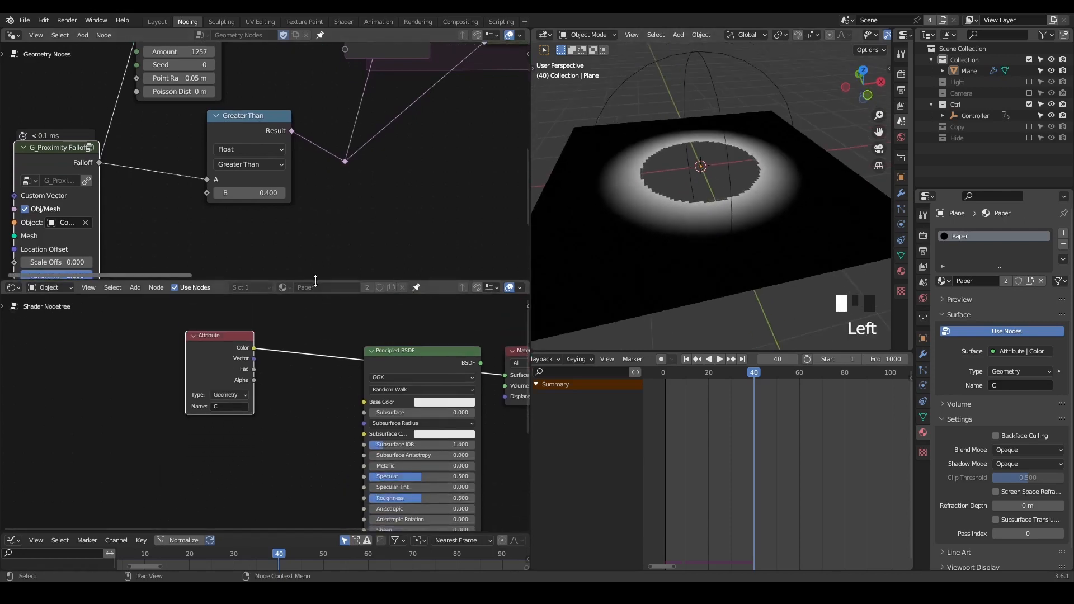
left_click_drag(221, 346, 163, 393)
middle_click_drag(268, 438, 259, 358)
scroll(260, 358, "down", 1)
middle_click_drag(263, 420, 274, 393)
left_click_drag(159, 307, 112, 390)
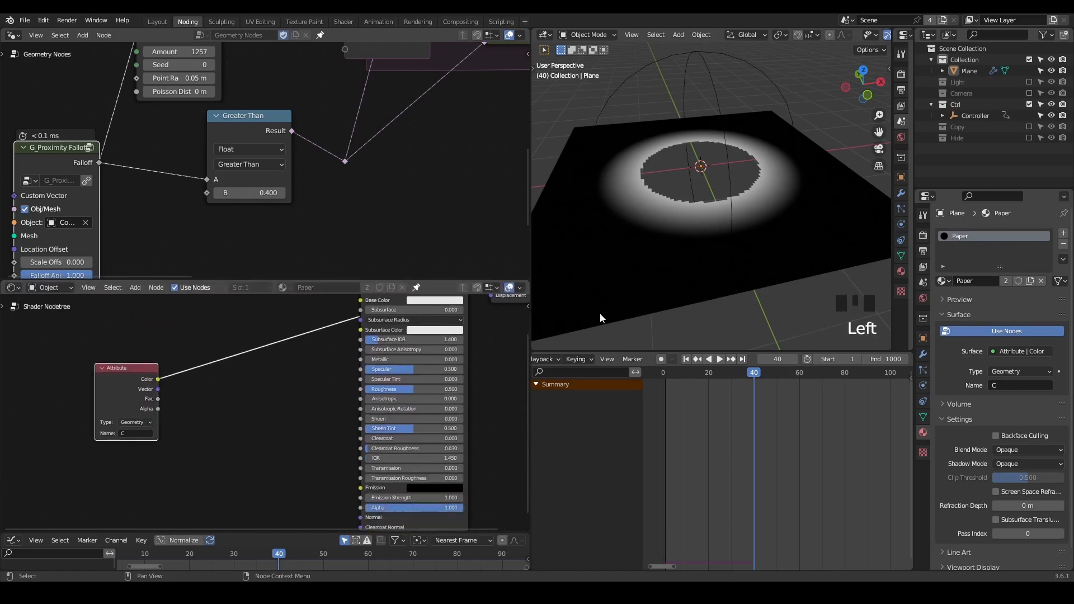
middle_click_drag(232, 414, 178, 374)
scroll(231, 362, "up", 2)
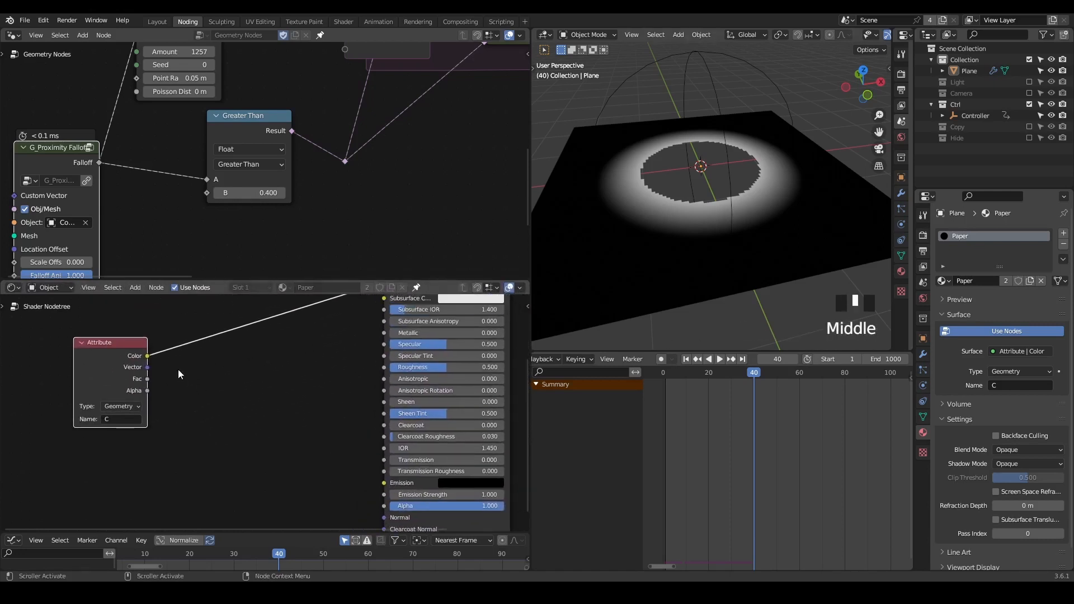
Add a color Mix node beside the Attribute node, with the Attribute's Color driving its Factor
left_click_drag(143, 357, 220, 397)
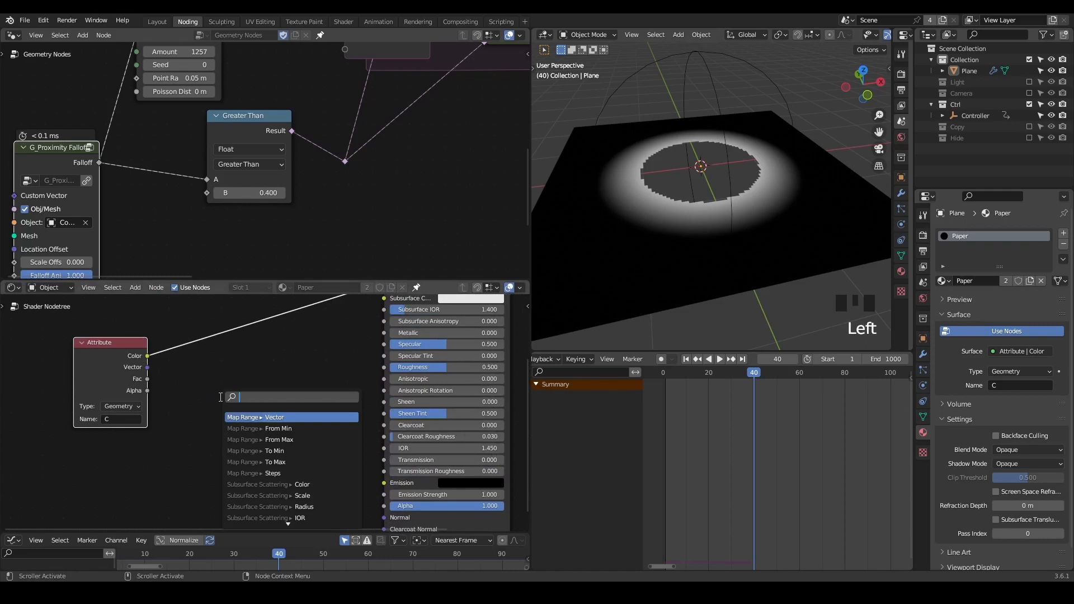
type("mix")
key("Return")
left_click(242, 371)
middle_click_drag(250, 462, 268, 425)
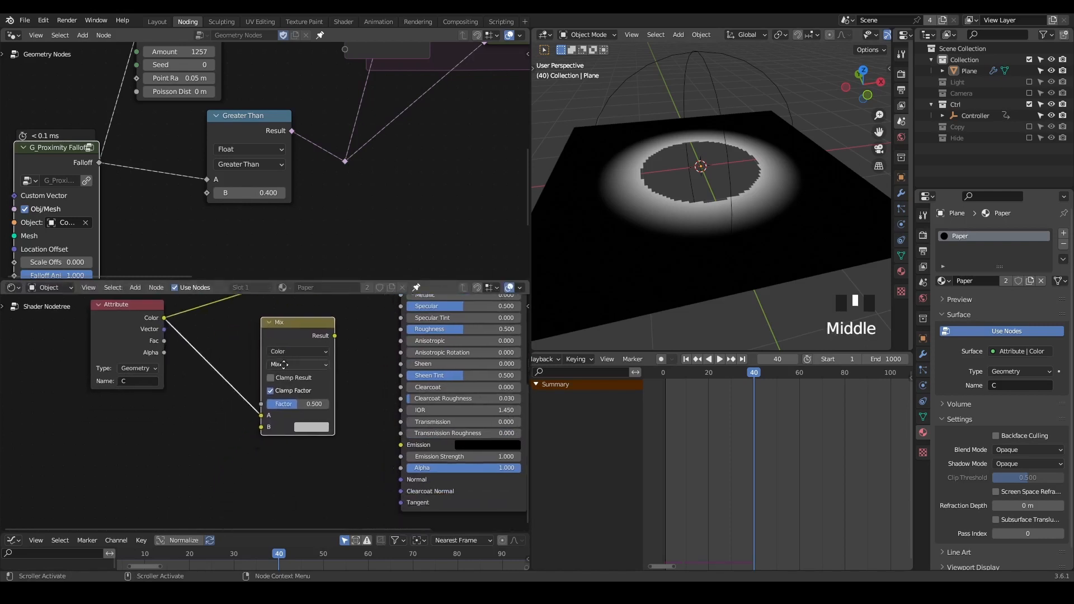
scroll(268, 425, "up", 1)
left_click_drag(264, 418, 262, 402)
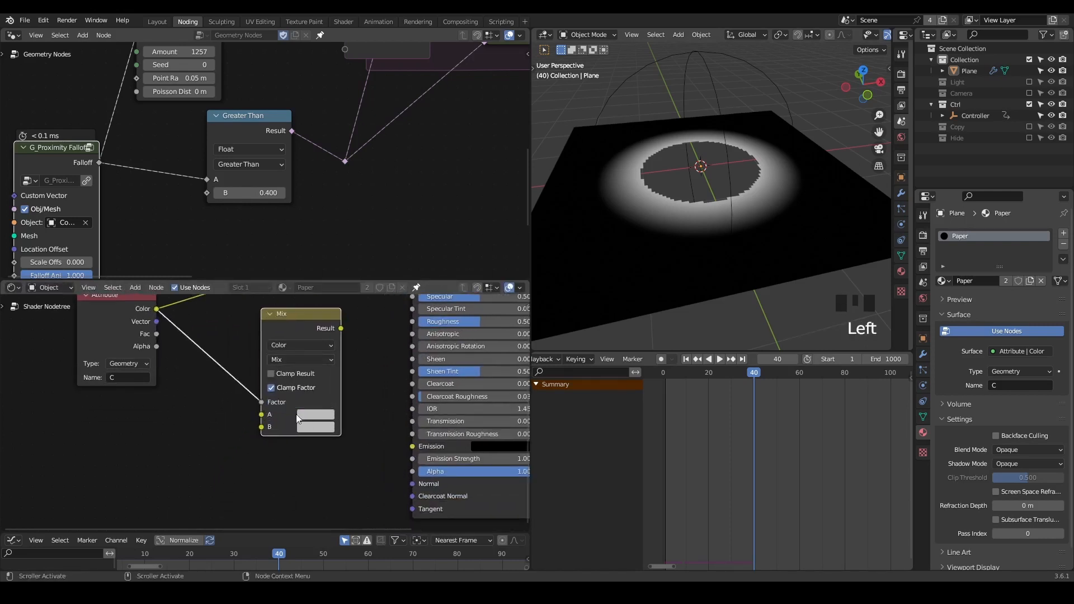
Set the Mix node's color A to black and color B to bright orange with hue 0.048, saturation 0.990 and value 1
left_click(308, 415)
left_click_drag(395, 273, 396, 345)
left_click(365, 437)
left_click(309, 427)
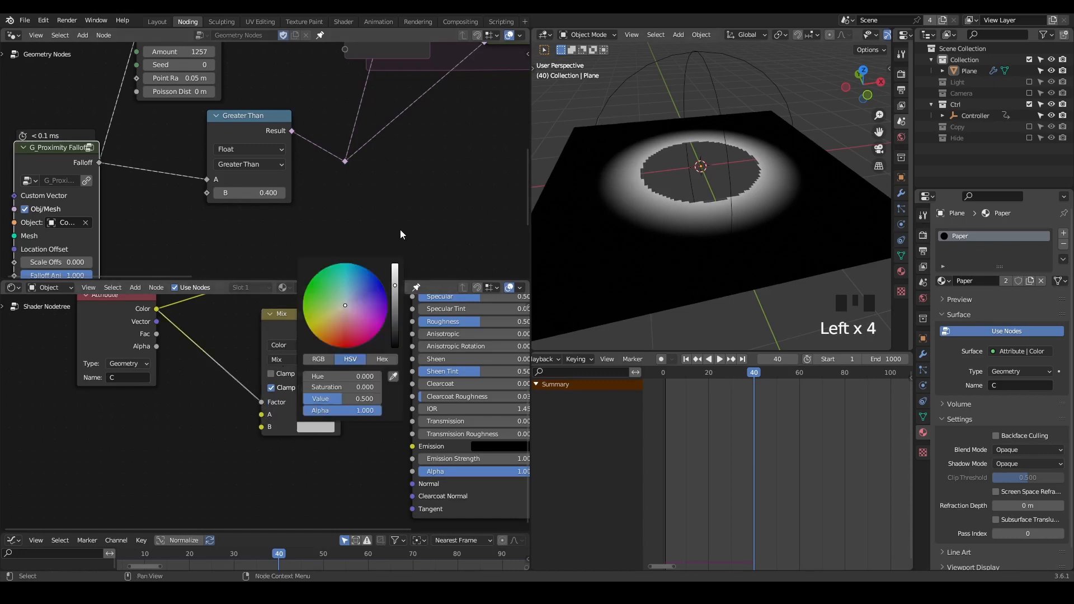
left_click_drag(351, 304, 326, 337)
left_click_drag(395, 287, 395, 263)
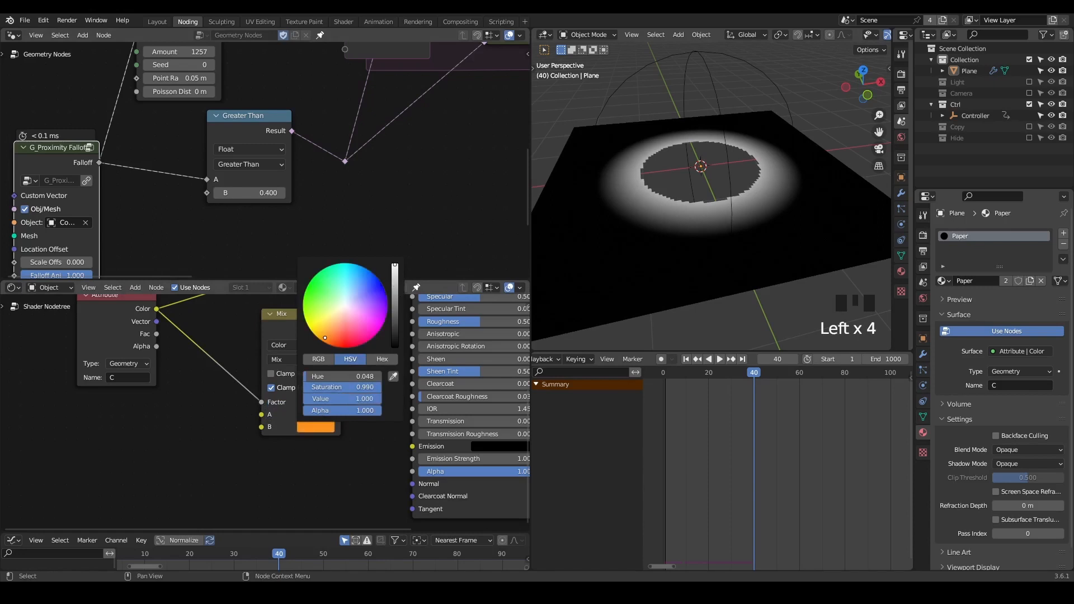
Feed the Mix result into Emission with Emission Strength 5, and route Principled BSDF to the material output's Surface
left_click_drag(340, 329, 413, 446)
middle_click_drag(377, 377, 326, 405)
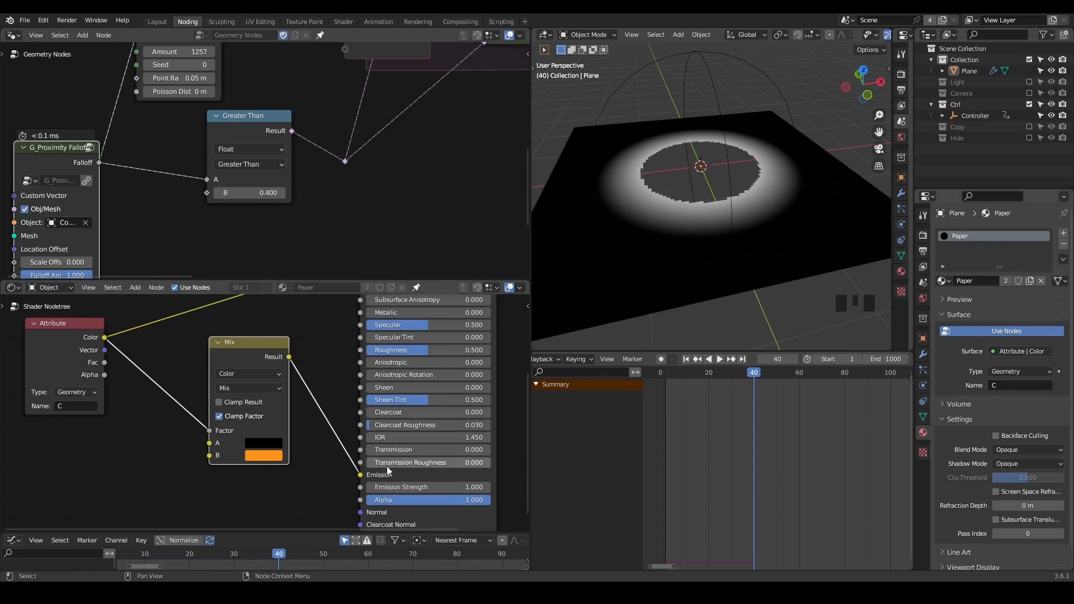
left_click(425, 488)
middle_click_drag(334, 401, 329, 493)
scroll(371, 411, "down", 2)
left_click(382, 321, "ctrl+shift")
left_click_drag(383, 321, 355, 329)
middle_click_drag(256, 448, 304, 367)
Move the Mix node lower, enlarge the shader editor further, and set the Principled BSDF Base Color to black
left_click(248, 401)
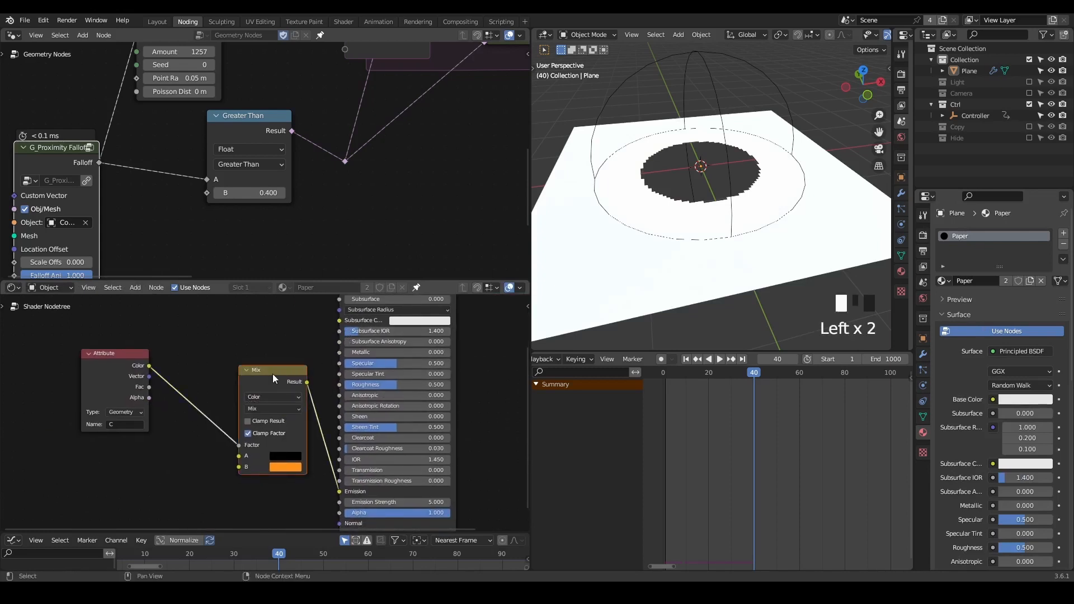
left_click_drag(274, 373, 242, 407)
middle_click_drag(296, 325, 258, 354)
left_click_drag(297, 282, 330, 168)
scroll(338, 228, "up", 2)
left_click(390, 245)
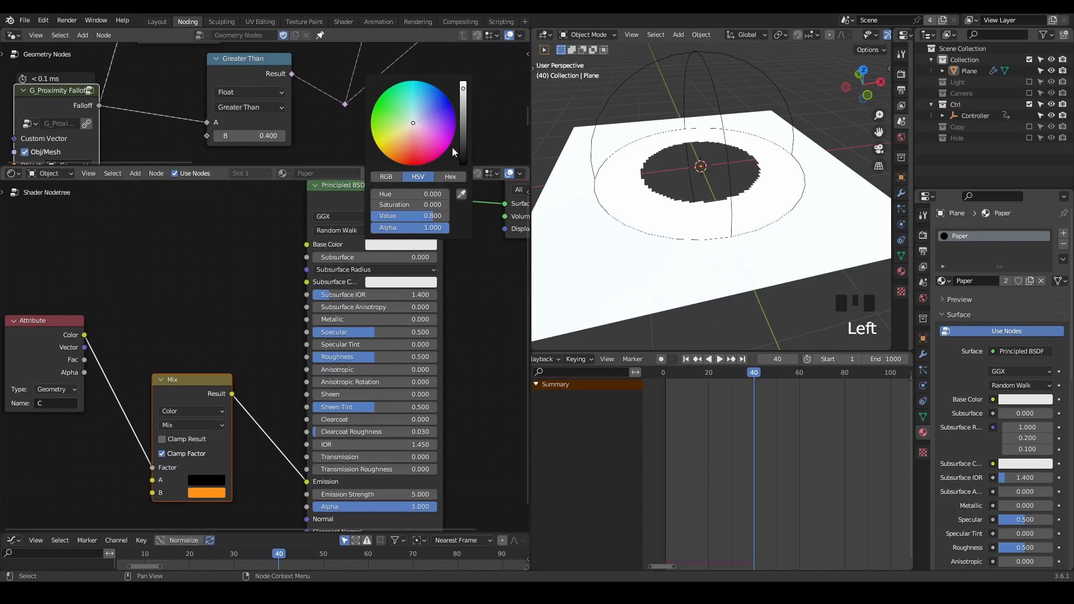
left_click_drag(432, 216, 372, 216)
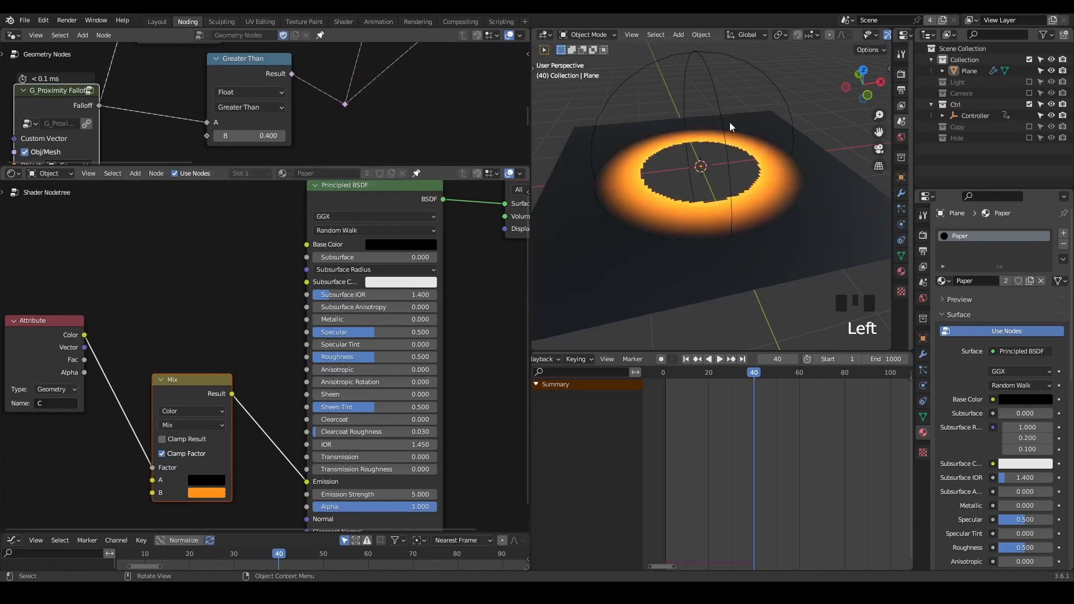
Add a second color Mix node above the orange one, with the Attribute's Color driving its Factor
middle_click_drag(64, 331, 146, 311)
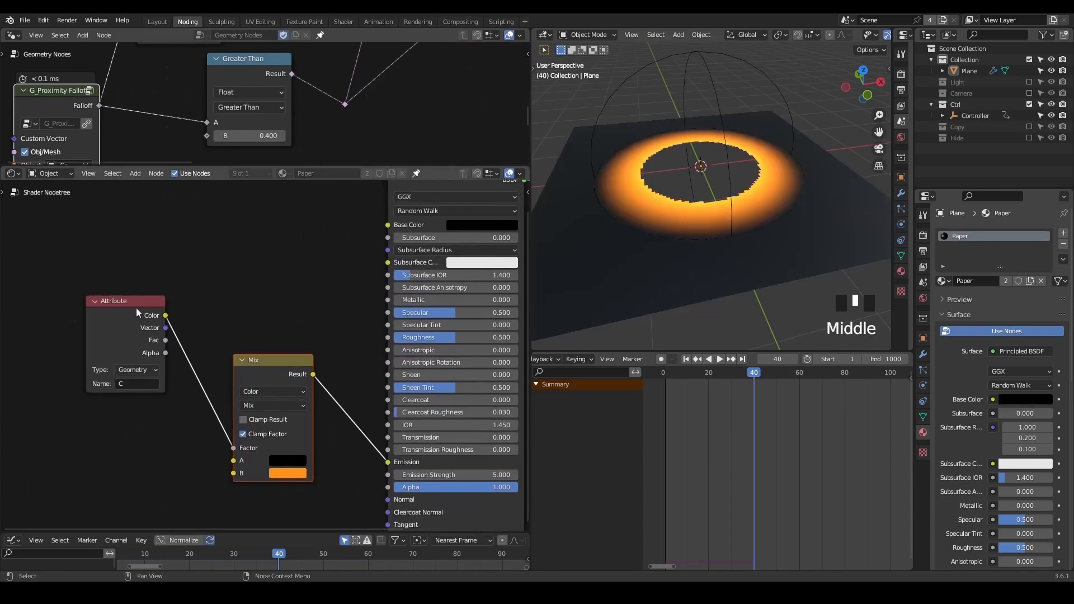
left_click_drag(146, 311, 95, 293)
middle_click_drag(253, 289, 242, 327)
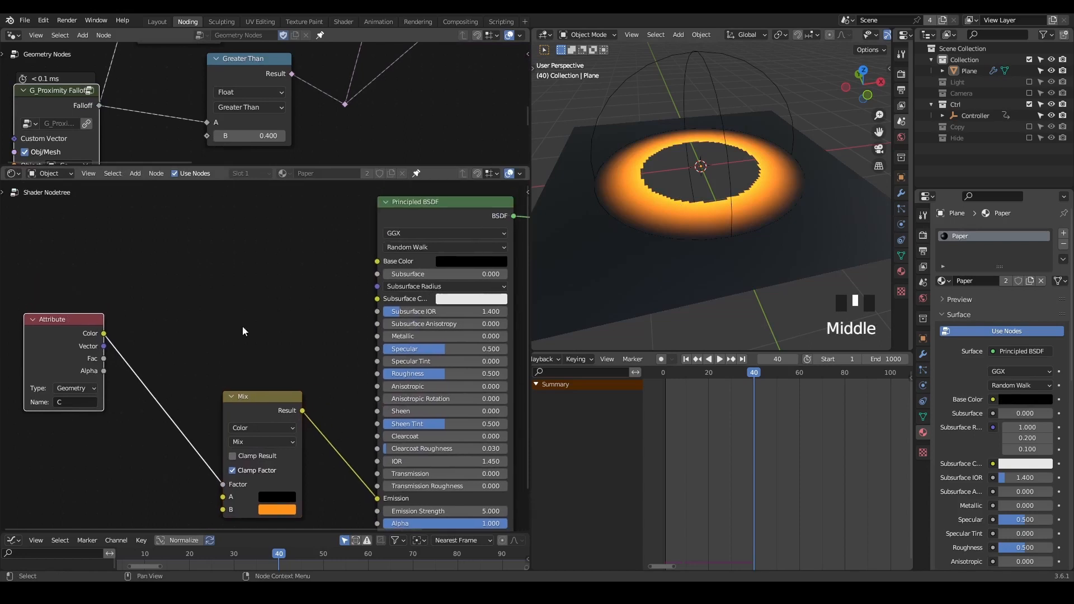
left_click_drag(104, 334, 192, 282)
type("mix")
key("Return")
left_click(231, 257)
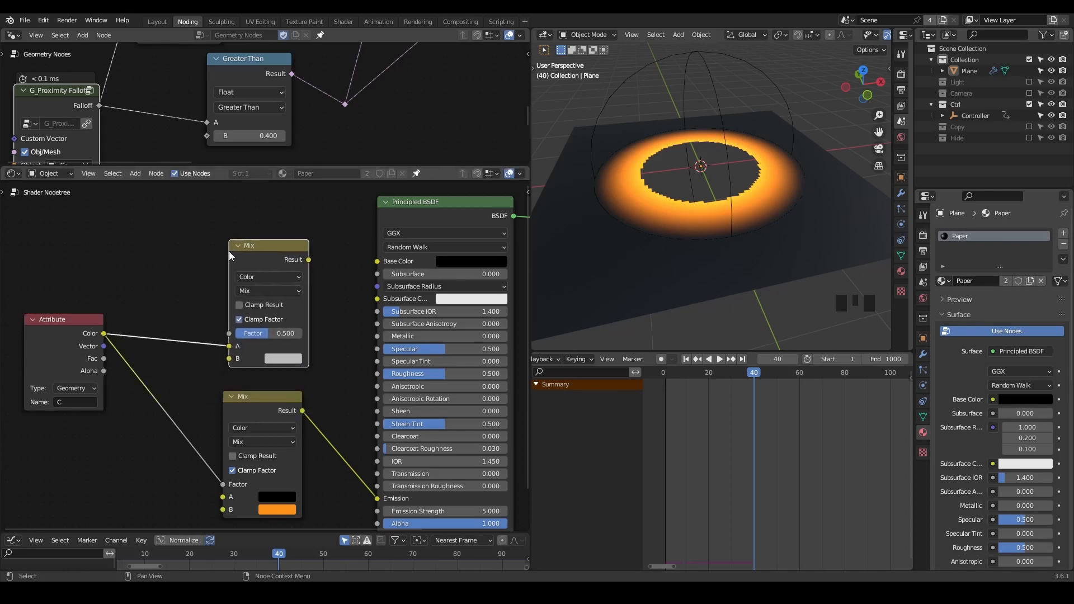
left_click_drag(237, 348, 230, 334)
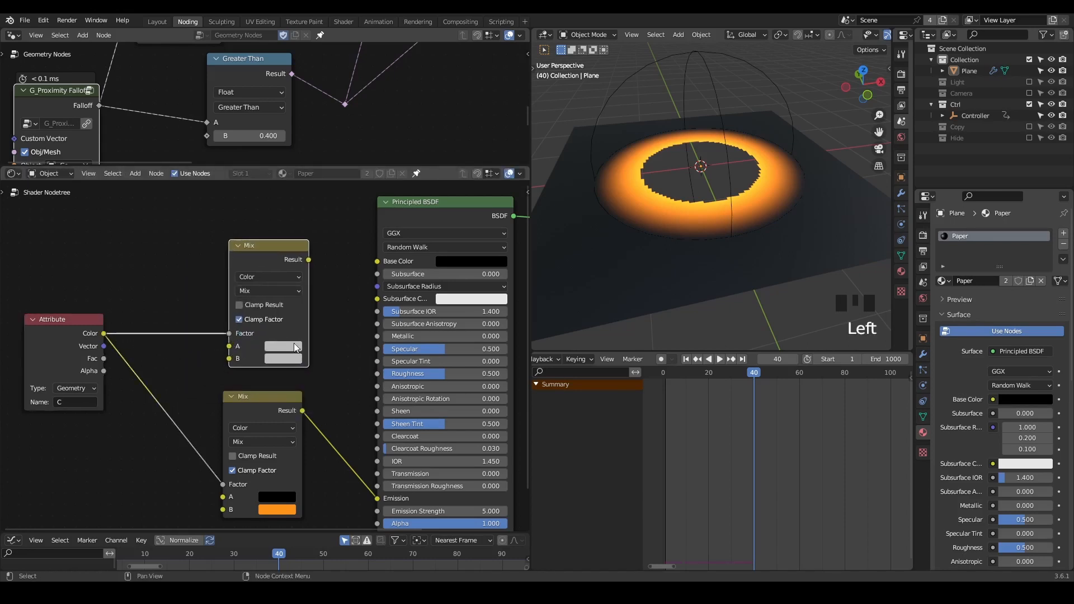
Add a Checker Texture below the Attribute node and connect its Color to input A of the upper Mix
left_click(283, 347)
middle_click_drag(135, 360, 196, 317)
key("ctrl+a")
type("check")
key("Return")
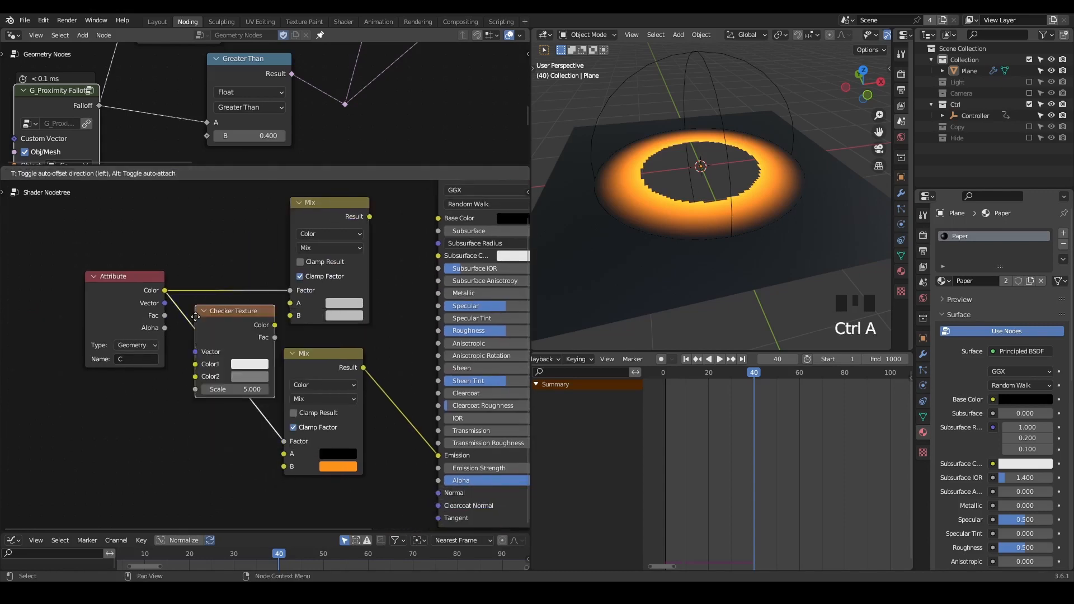
left_click(132, 402)
left_click_drag(168, 398, 290, 302)
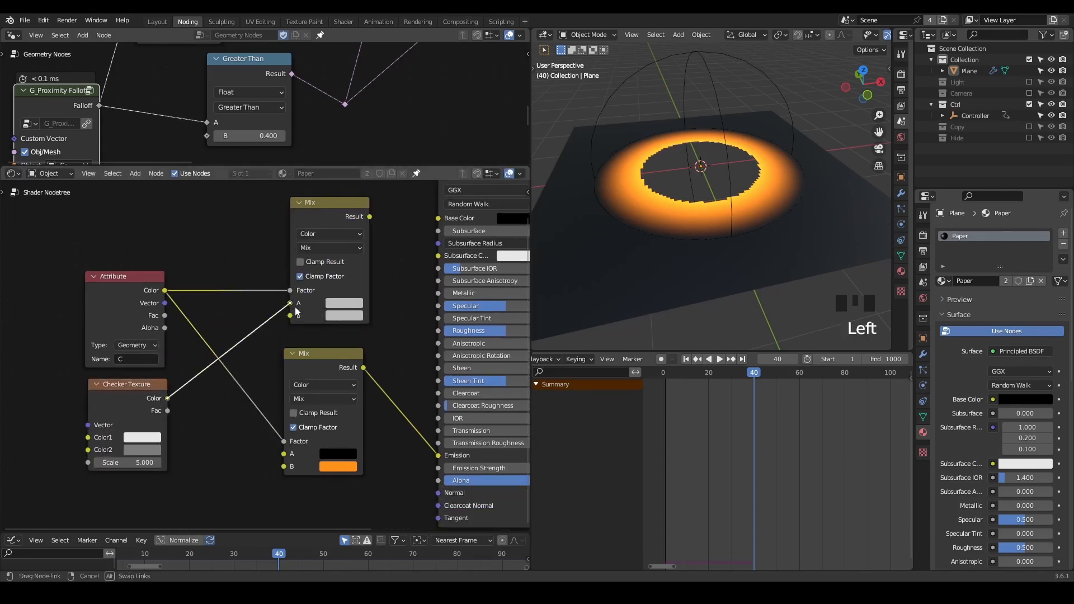
middle_click_drag(239, 411, 281, 396)
Insert an RGB Curves node between the Checker Texture's Color and input A of the upper Mix
left_click_drag(170, 373, 174, 398)
type("curv")
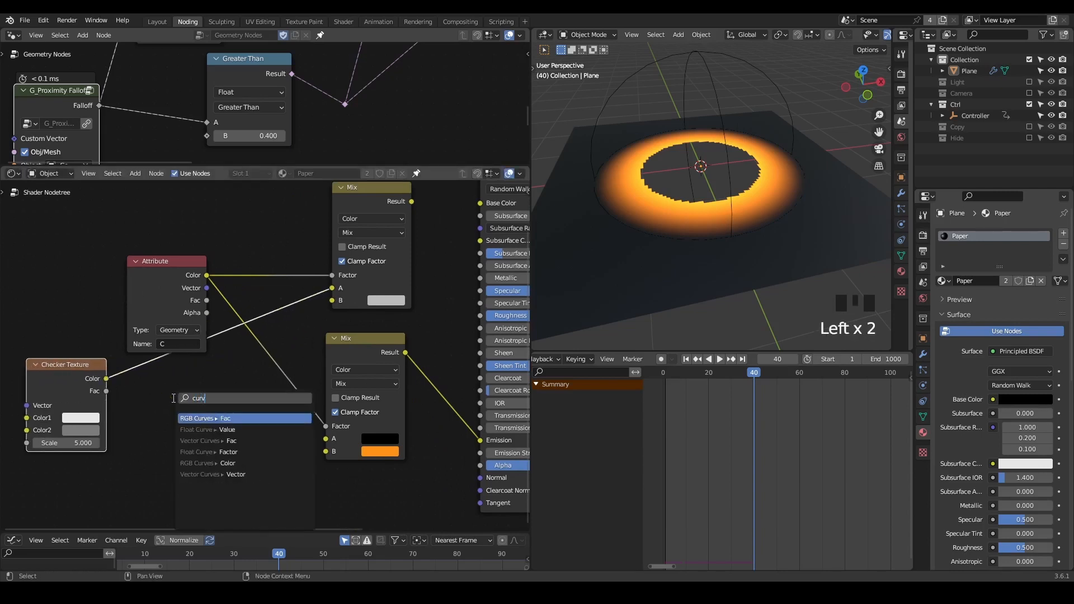
key("Return")
left_click(168, 399)
left_click_drag(206, 408, 150, 375, "alt")
Lower the RGB Curves white end point to about 0.18, then collapse the node and preview its output
left_click_drag(247, 400, 246, 473)
left_click(125, 359)
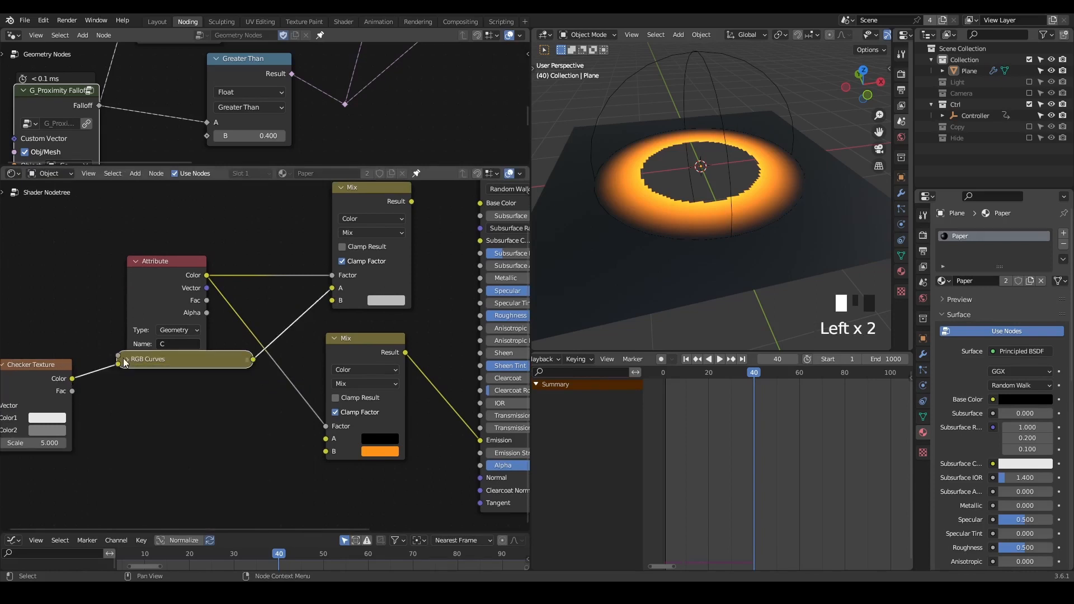
left_click_drag(166, 359, 166, 411)
left_click(165, 412, "ctrl+shift")
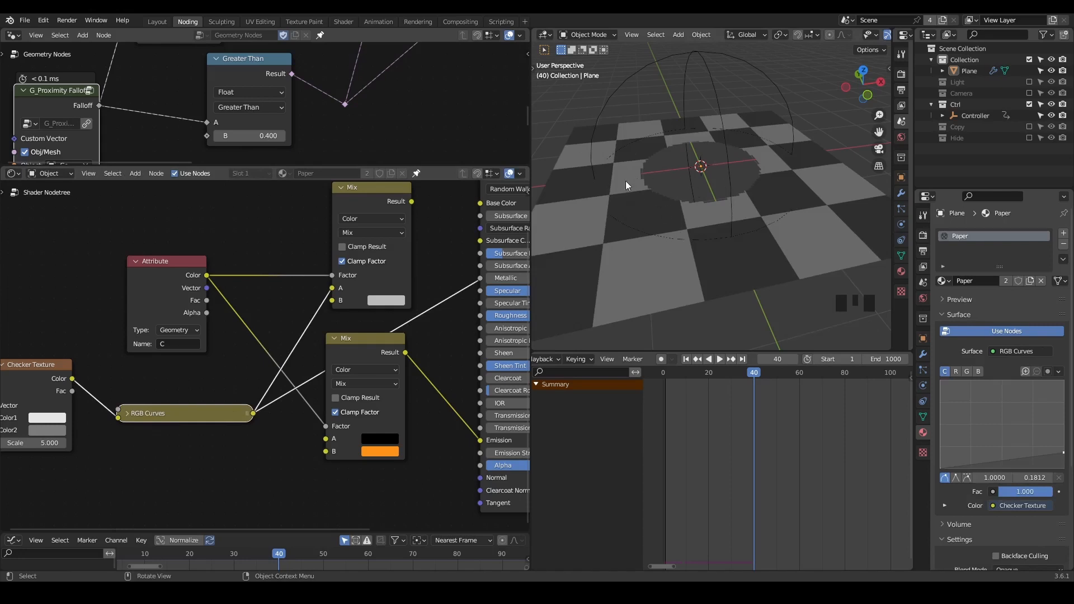
Connect the upper Mix result to Base Color and route Principled BSDF back to the material output
middle_click_drag(442, 237, 266, 305)
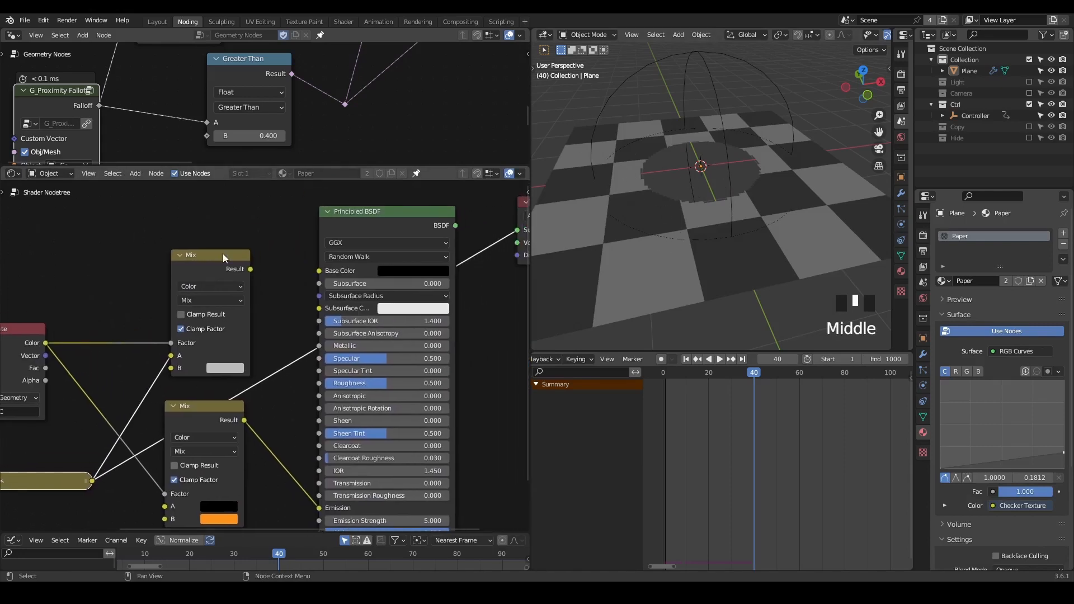
left_click_drag(250, 269, 325, 277)
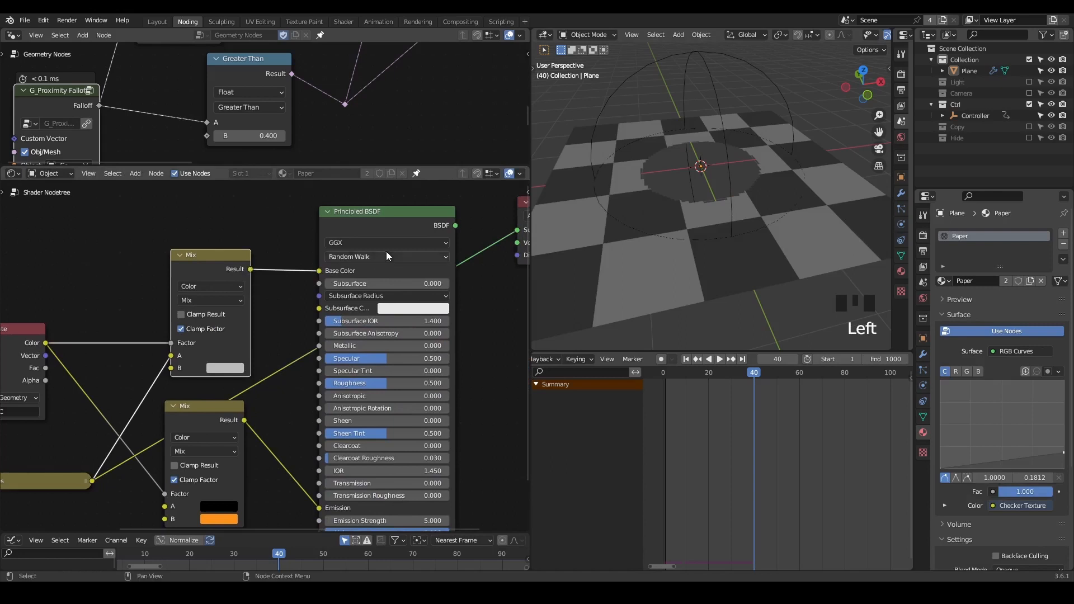
left_click(397, 224, "ctrl+shift")
middle_click_drag(304, 318, 372, 304)
middle_click_drag(729, 145, 730, 160)
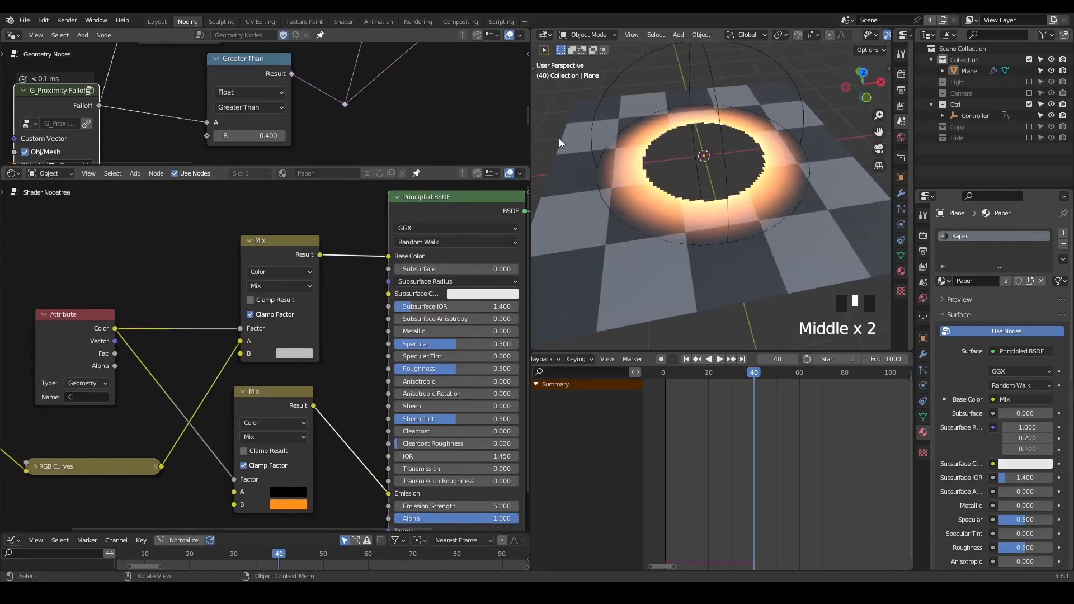
Set color B of the upper Mix to black and examine the burnt edge around the hole
left_click(294, 352)
left_click_drag(374, 212, 374, 274)
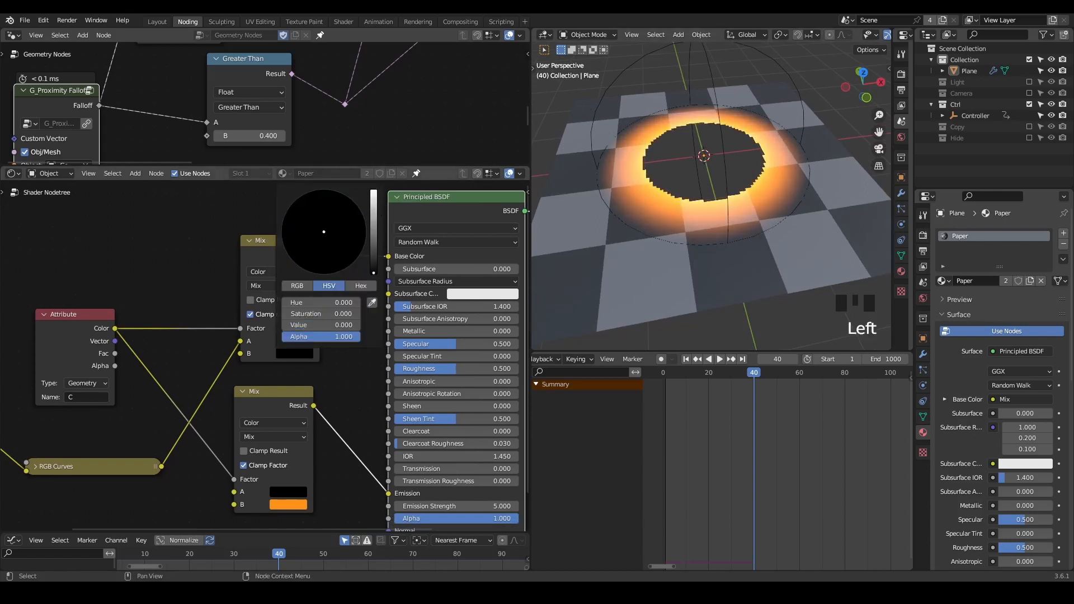
mouse_move(650, 170)
middle_mouse_down()
mouse_move(676, 143)
mouse_move(662, 171)
middle_mouse_up()
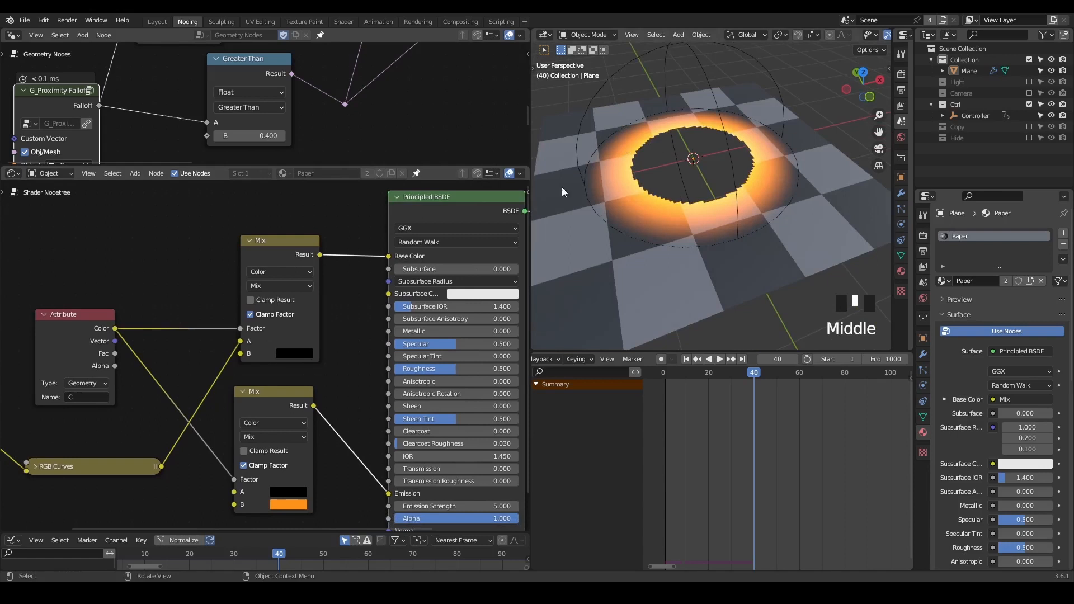
Move the Attribute node farther out and add a reroute on its Color links, placed close to the two Mix nodes
middle_click_drag(216, 324, 379, 261)
left_click_drag(223, 260, 80, 258)
right_click_drag(175, 249, 187, 335, "shift")
key("g")
left_click(311, 291)
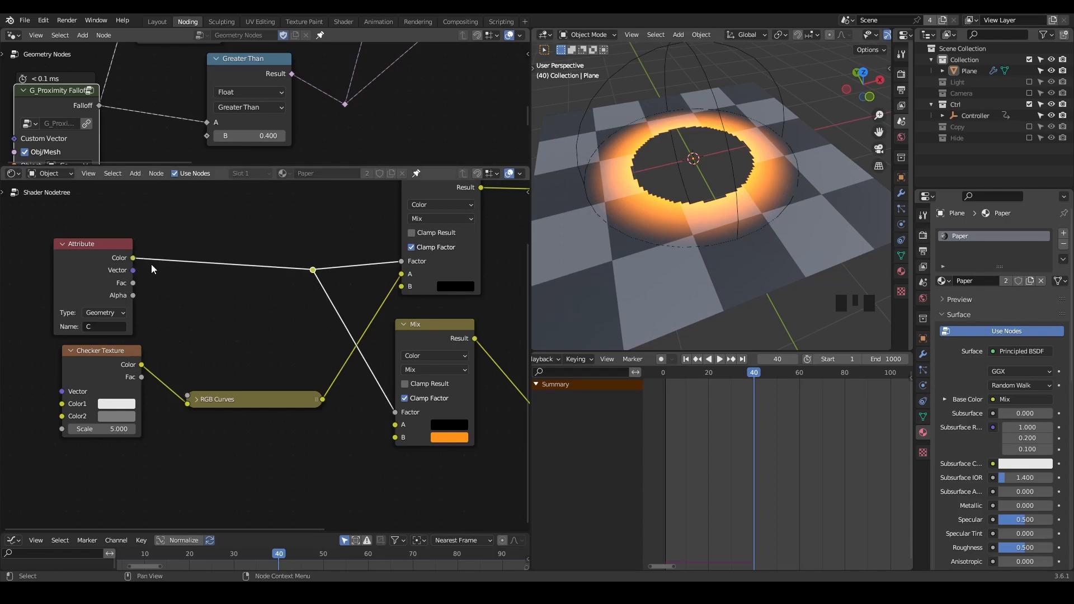
Insert a Float Curve between the Attribute's Color and the reroute, and move the Checker Texture down to clear space
left_click_drag(136, 258, 200, 297)
type("floa")
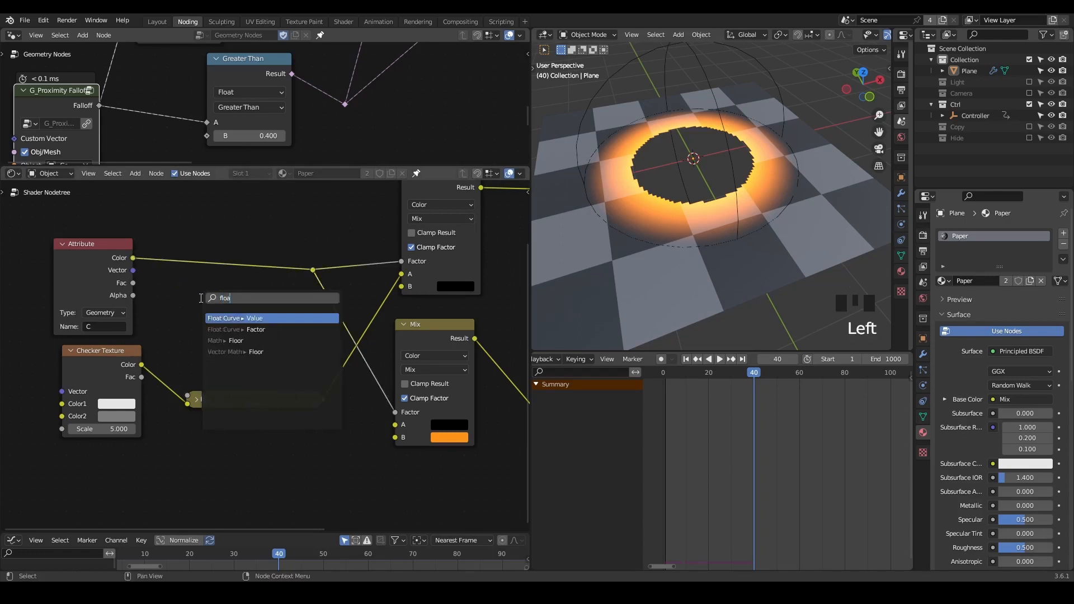
key("Return")
left_click(198, 213, "alt")
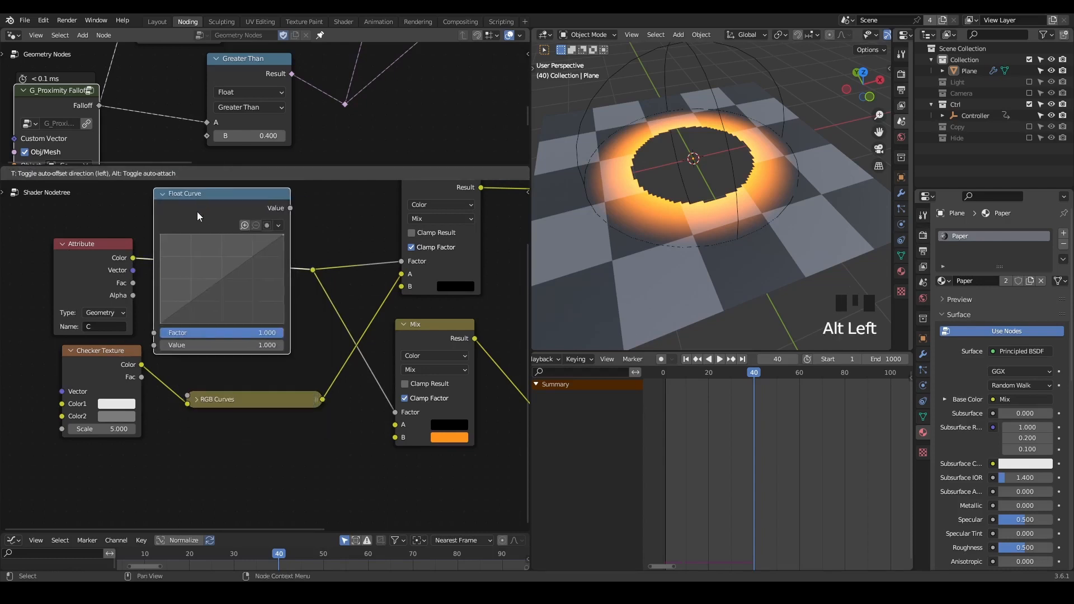
left_click(196, 212)
left_click_drag(97, 369, 69, 483)
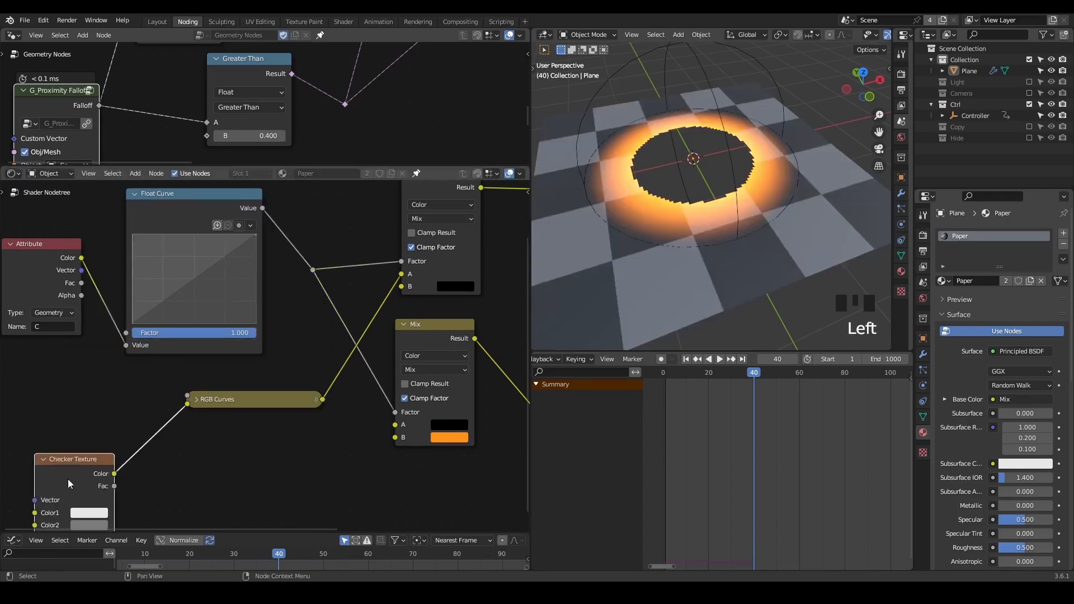
Bend the Float Curve upward by moving its upper end point to about 0.382, 1.0, with no extra midpoint
mouse_move(134, 323)
left_mouse_down()
mouse_move(183, 324)
mouse_move(136, 325)
left_mouse_up()
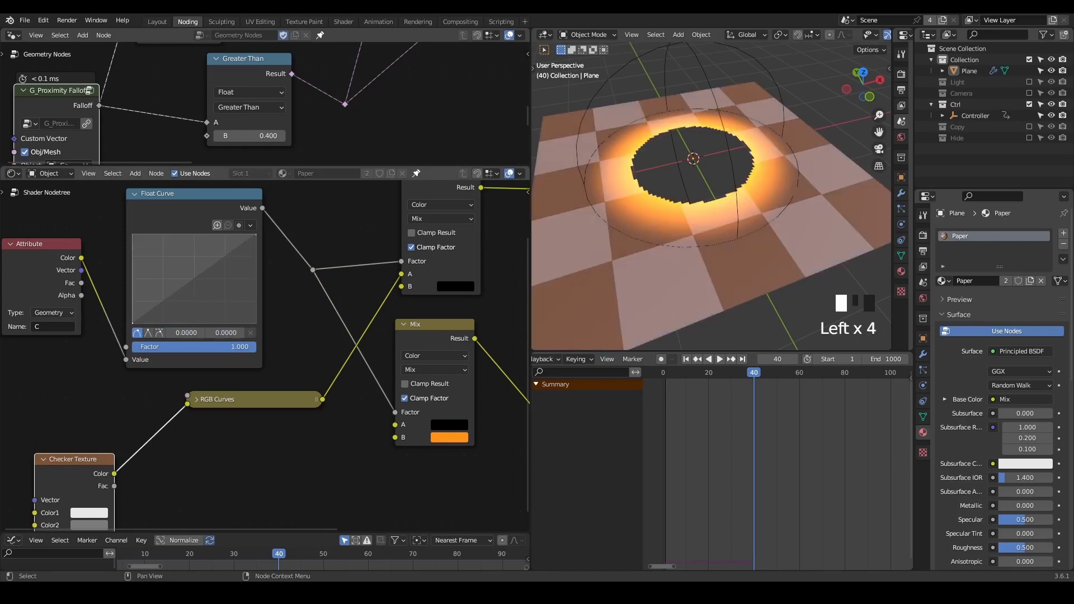
left_click_drag(257, 236, 209, 235)
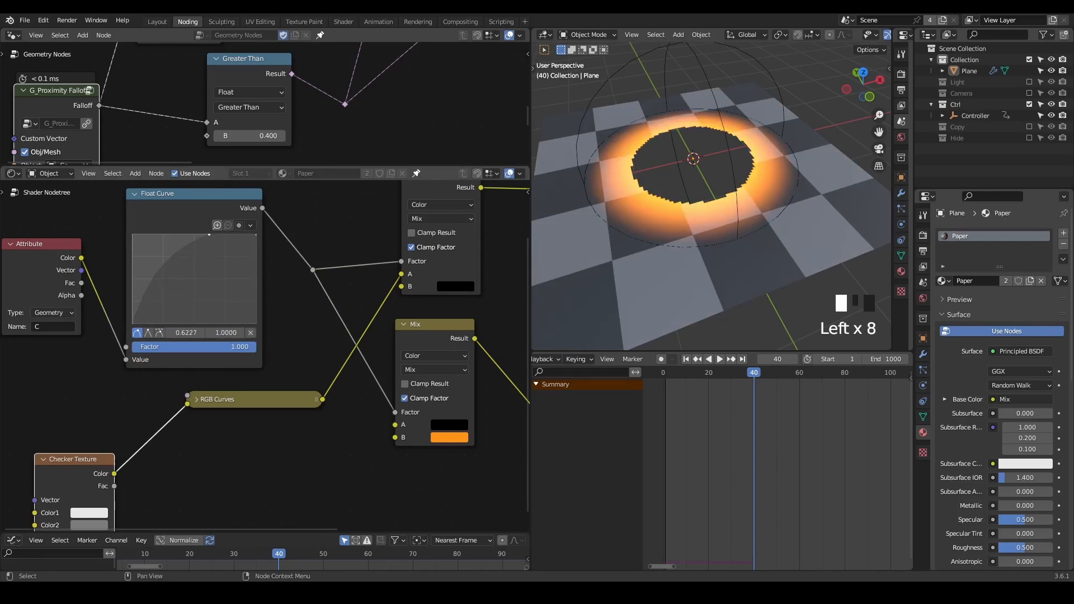
left_click_drag(166, 282, 149, 250)
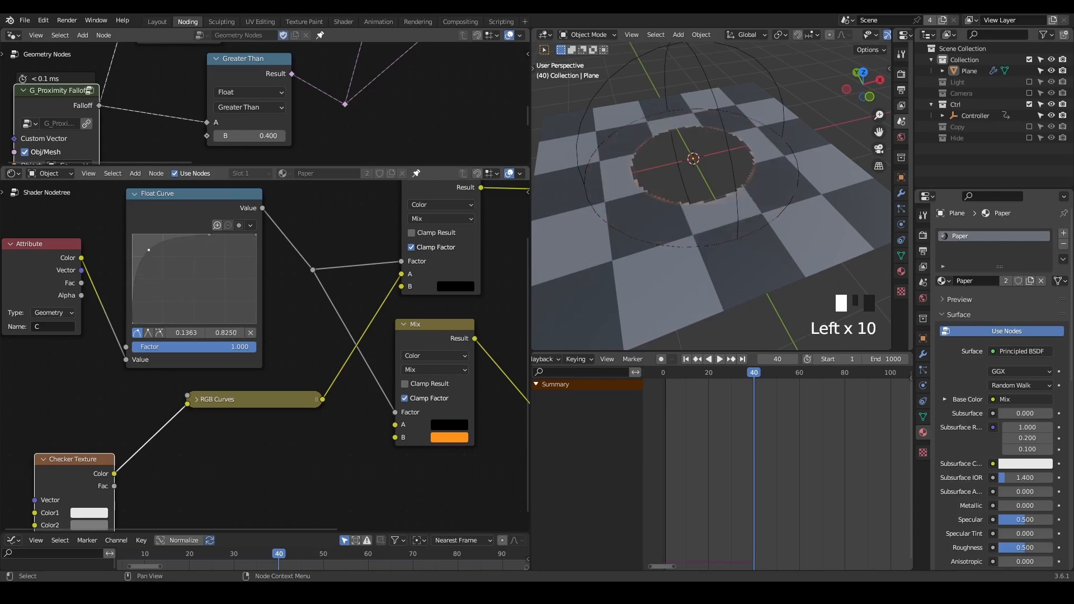
left_click(250, 332)
left_click_drag(207, 233, 187, 241)
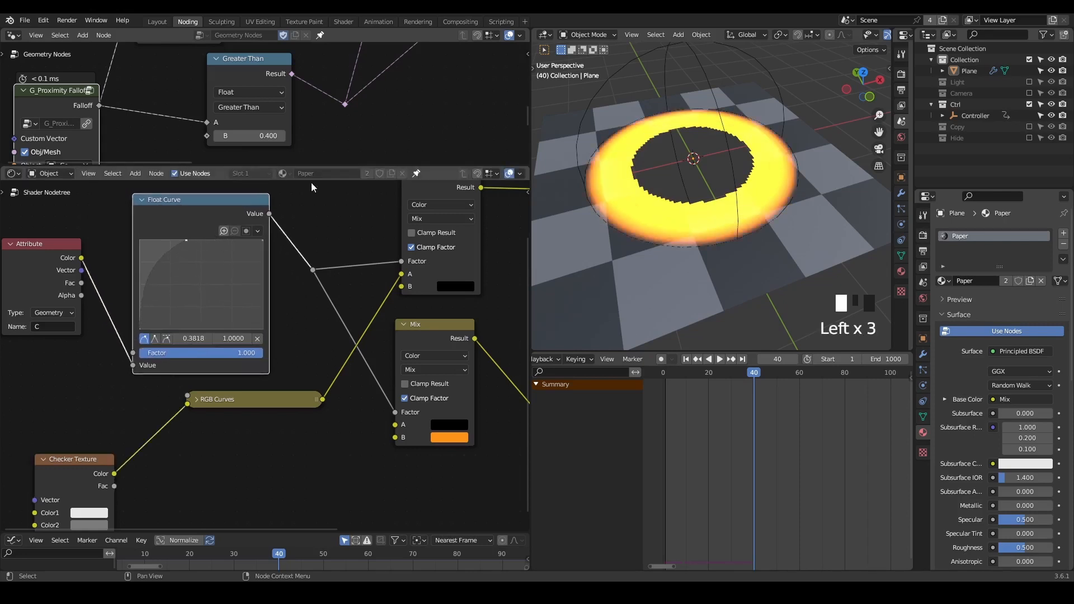
middle_click_drag(269, 265, 288, 272)
scroll(293, 271, "down", 1)
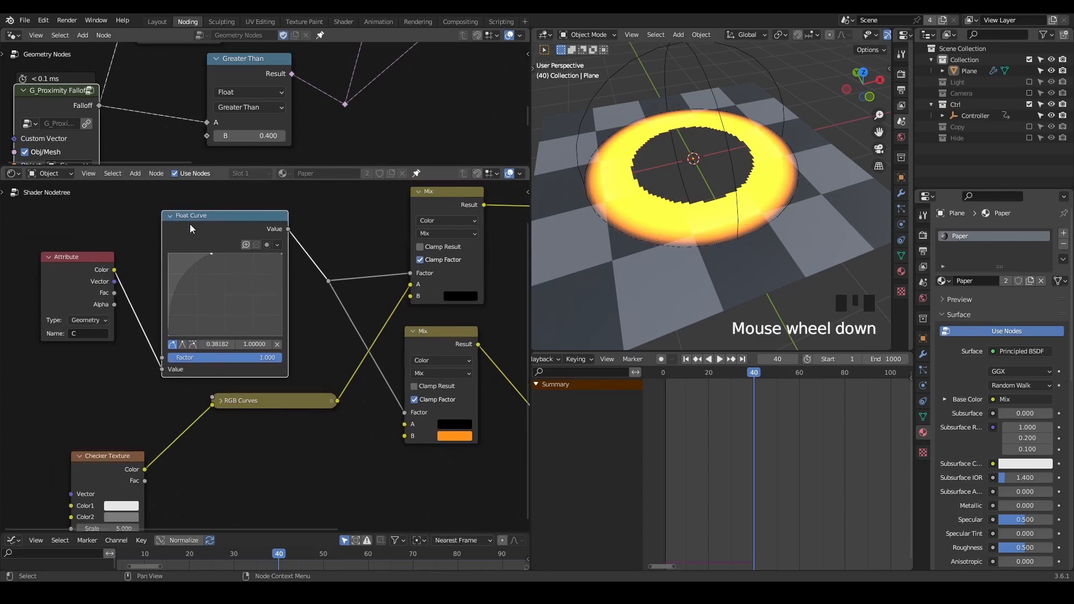
Collapse the Float Curve node and move RGB Curves and the Checker Texture up to make room below them
left_click(170, 215)
left_click_drag(238, 402, 212, 297)
left_click_drag(121, 469, 44, 392)
middle_click_drag(249, 344, 258, 324)
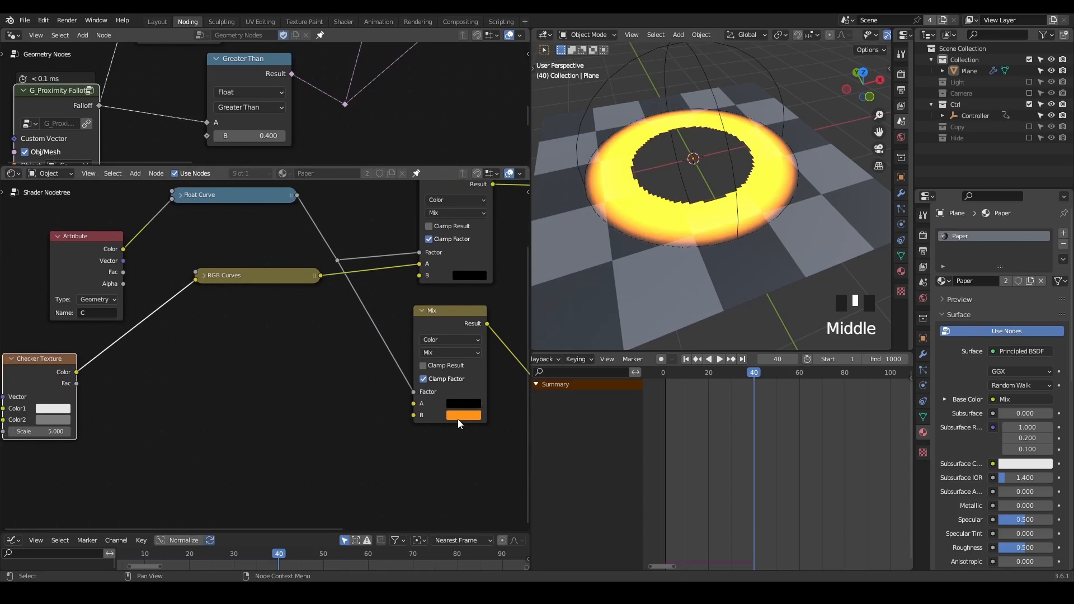
Add a Color Ramp driven by the Attribute's Color output and make its end stop a fully saturated orange
left_click_drag(123, 261, 227, 364)
type("color ramp")
key("Return")
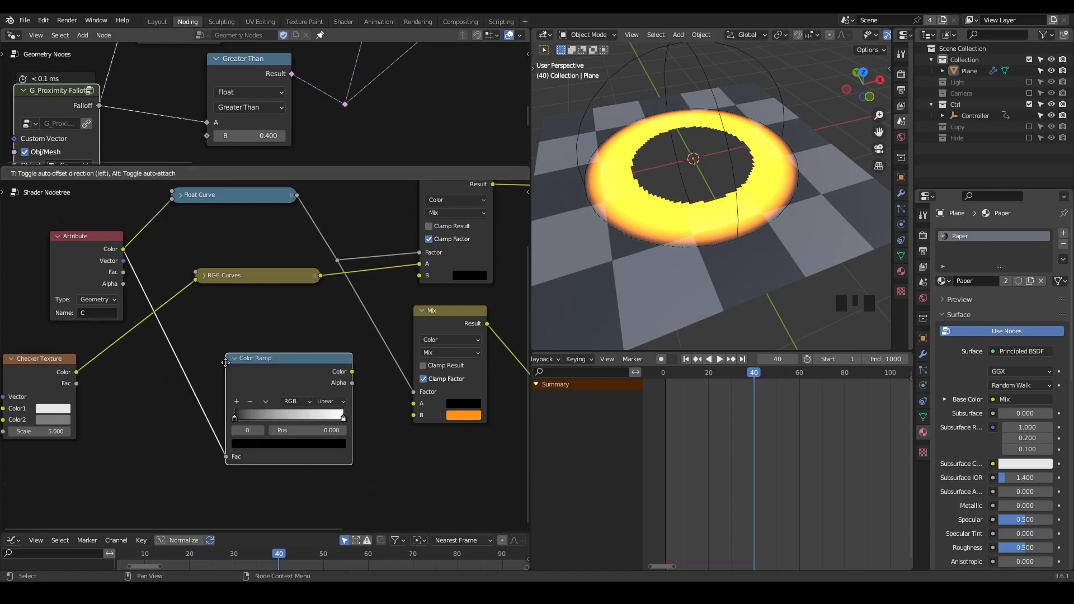
scroll(185, 337, "up", 3)
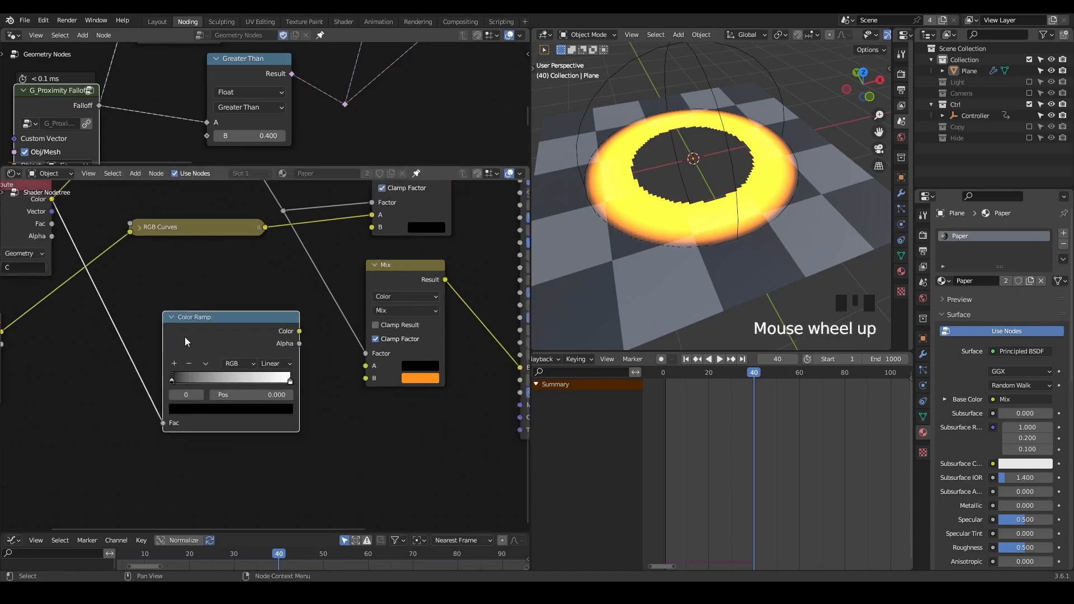
left_click(293, 386)
left_click(266, 422)
left_click_drag(215, 269, 184, 319)
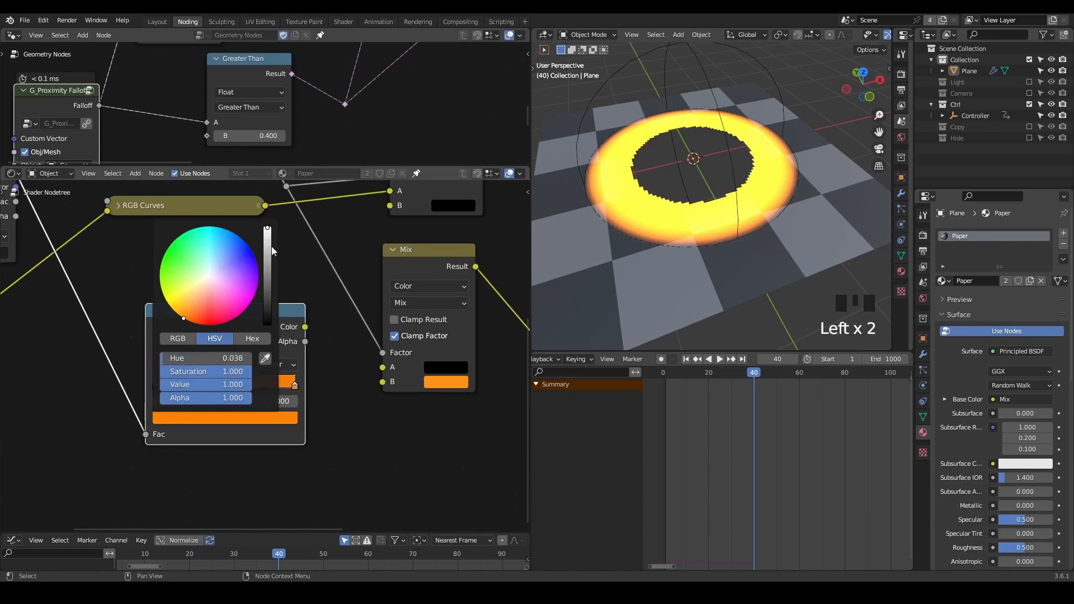
Connect the Color Ramp's Color to input B of the lower Mix and move the ramp's black stop to 0.245
left_click_drag(305, 327, 382, 381)
middle_click_drag(210, 376, 255, 397)
left_click_drag(200, 407, 251, 404)
middle_click_drag(358, 329, 251, 344)
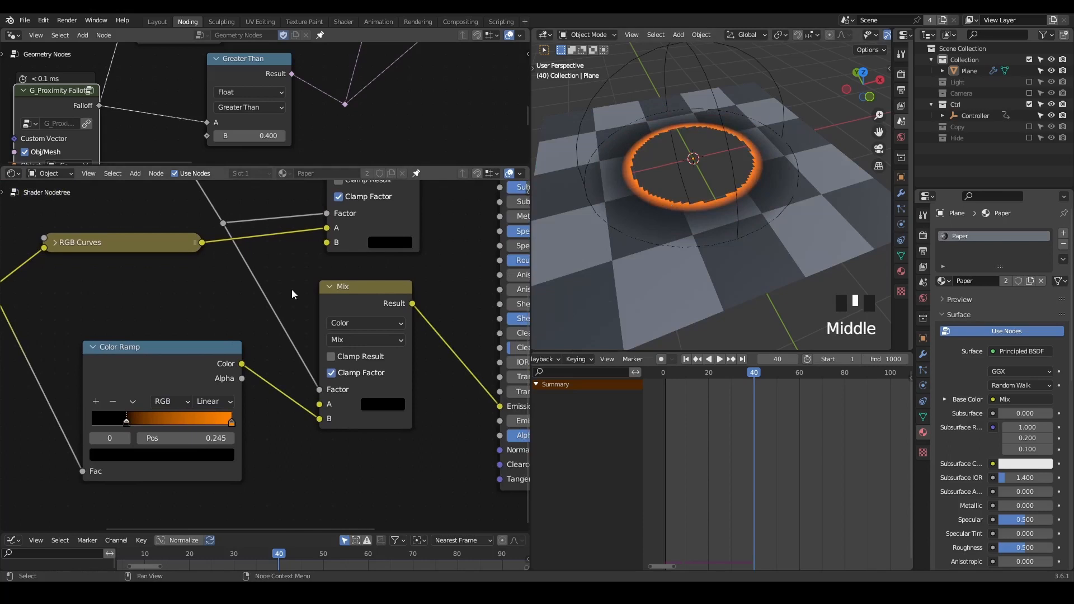
middle_click_drag(277, 307, 347, 367)
scroll(347, 369, "down", 2)
left_click_drag(257, 408, 223, 391)
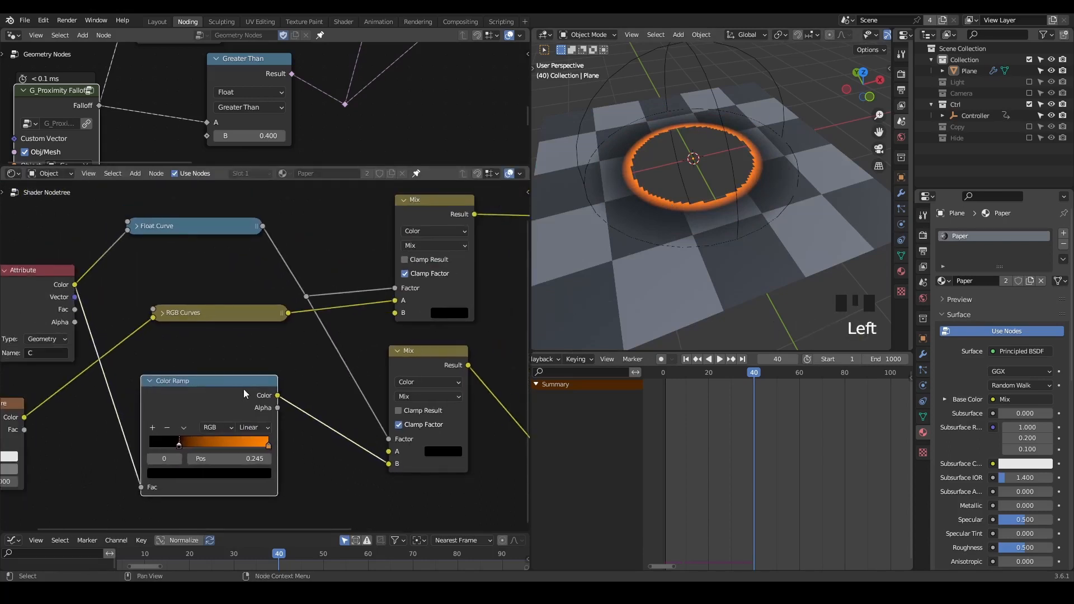
left_click_drag(179, 445, 179, 444)
middle_click_drag(608, 205, 608, 179)
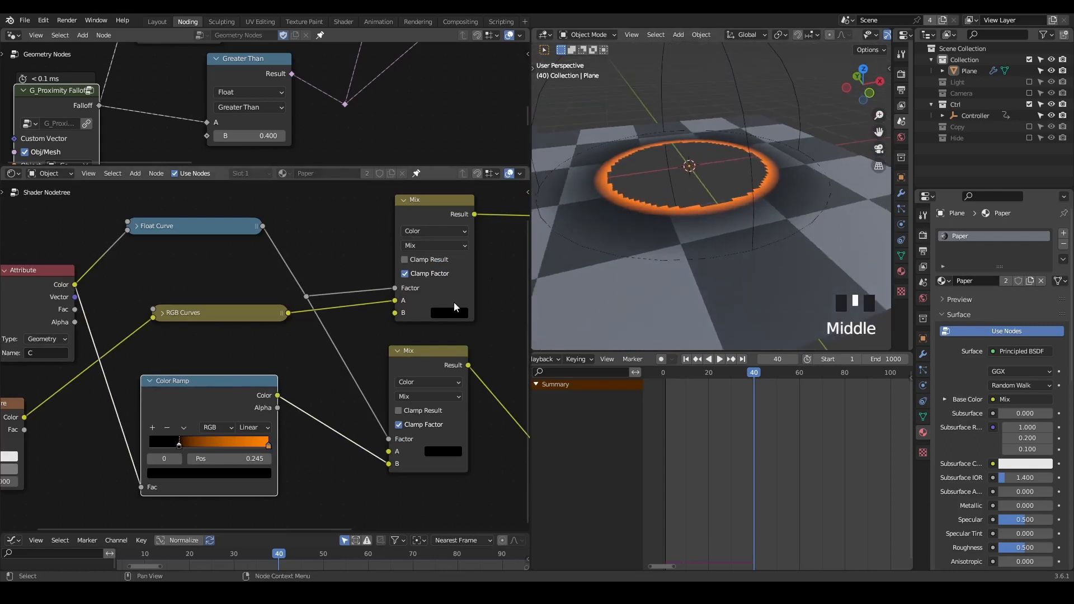
Set the Principled BSDF's Emission Strength to 15 and shift the lower Mix and Color Ramp nodes further down
middle_click_drag(430, 319, 355, 328)
left_click_drag(301, 401, 312, 419)
middle_click_drag(469, 487, 446, 407)
left_click(446, 407)
type("5.0")
key("Return")
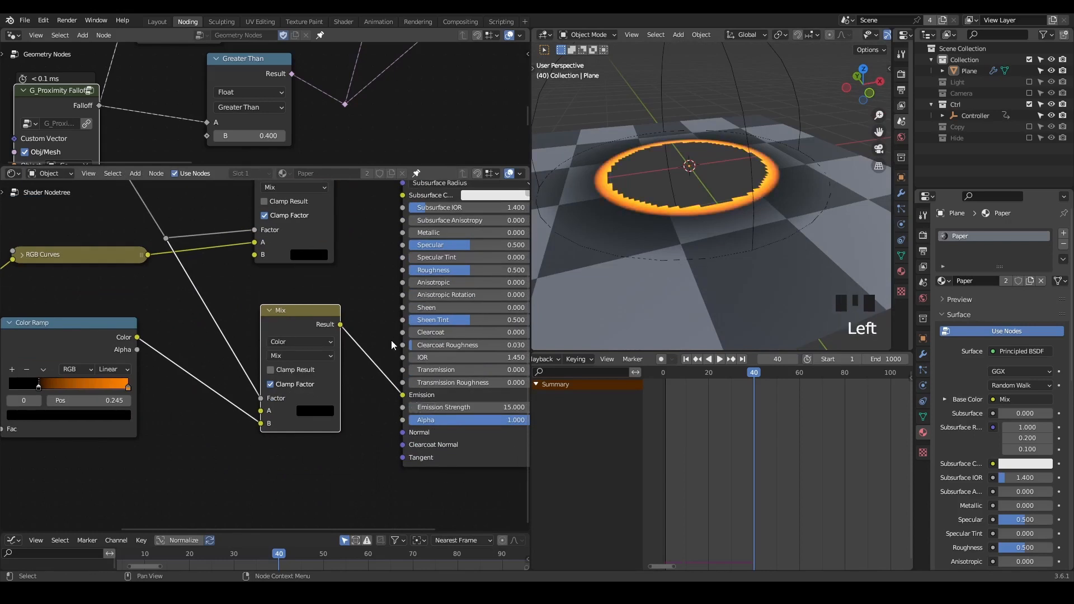
mouse_move(649, 193)
middle_mouse_down()
mouse_move(649, 213)
mouse_move(656, 207)
middle_mouse_up()
middle_click_drag(129, 275, 283, 280)
scroll(283, 280, "down", 1)
left_click_drag(168, 361, 165, 404)
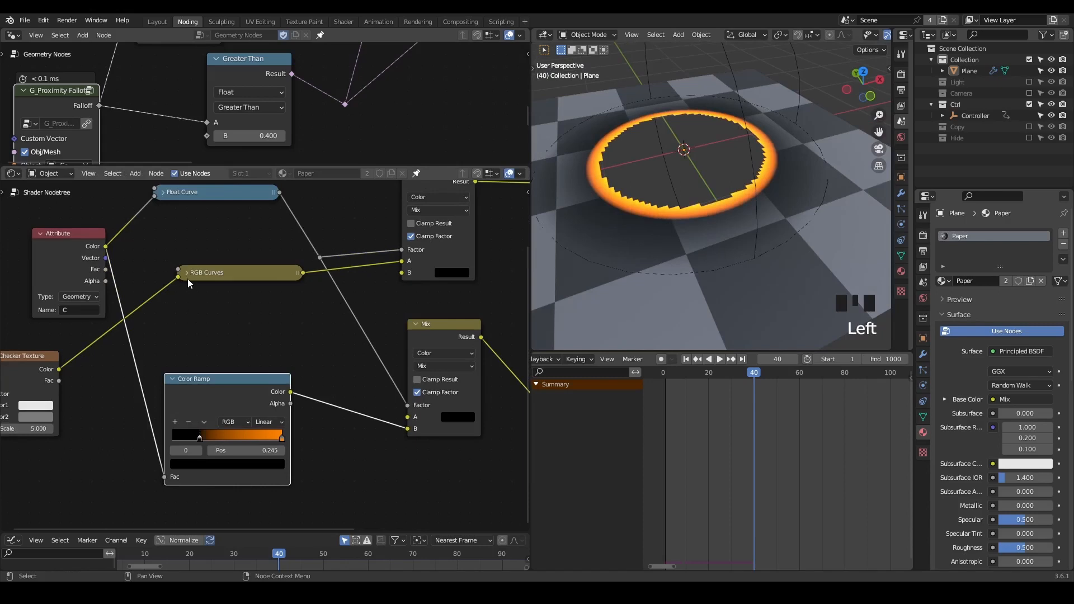
Expand the Float Curve and steepen it by moving its upper point to about 0.141, 0.994
left_click(187, 273)
left_click(186, 273)
left_click(163, 192)
middle_click_drag(163, 191, 175, 277)
left_click_drag(197, 284, 200, 232)
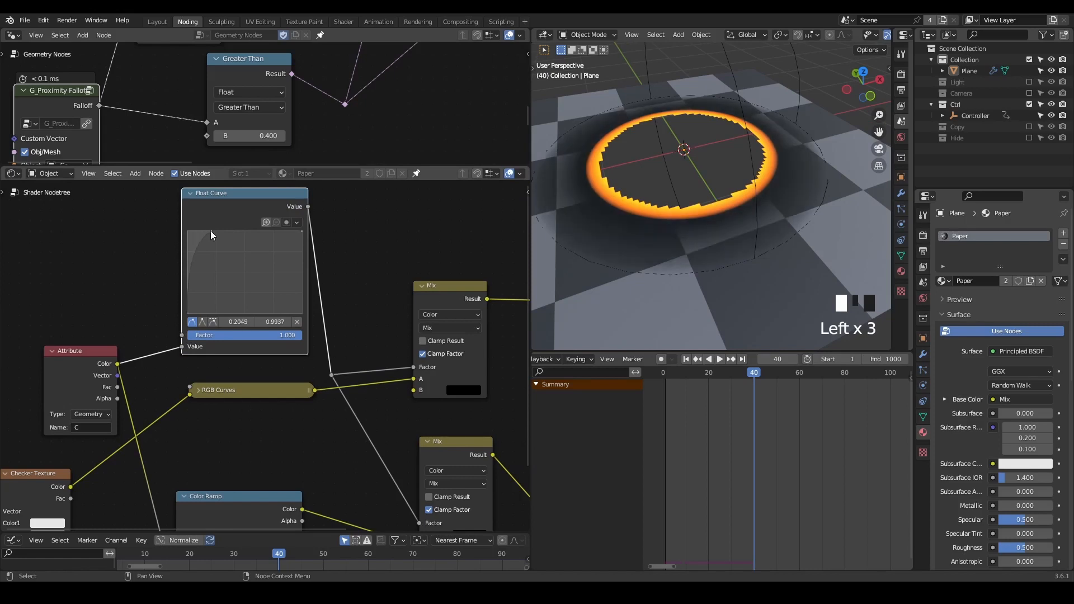
mouse_move(627, 133)
middle_mouse_down()
mouse_move(643, 114)
mouse_move(629, 140)
middle_mouse_up()
scroll(579, 150, "down", 3)
left_click(575, 151)
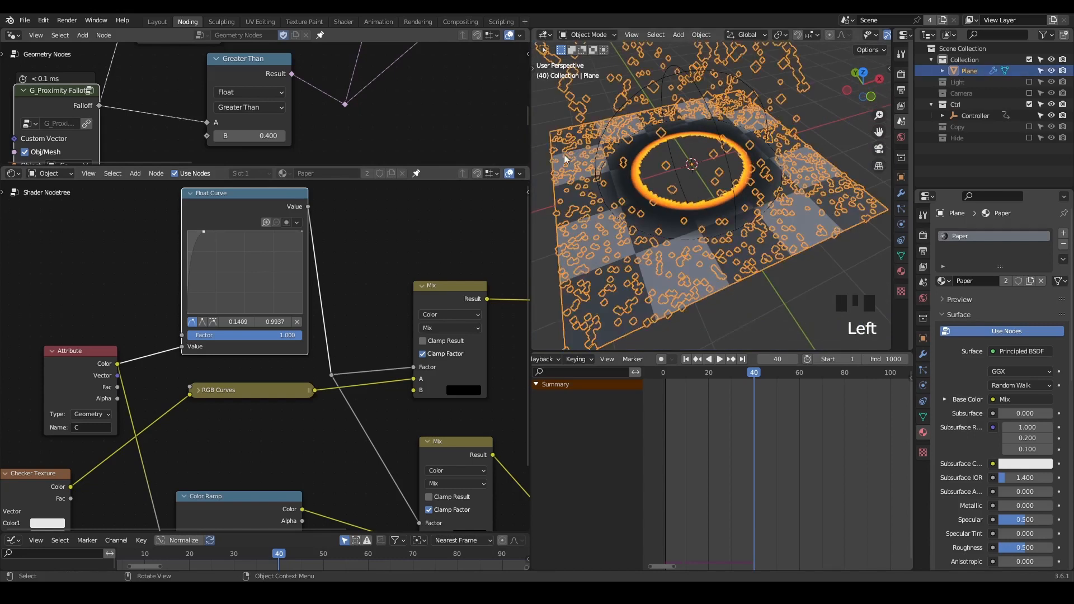
left_click(541, 119)
Mute the RGB Curves node so the Checker Texture feeds the upper Mix unaltered
middle_click_drag(184, 454, 227, 366)
left_click(266, 284)
key("m")
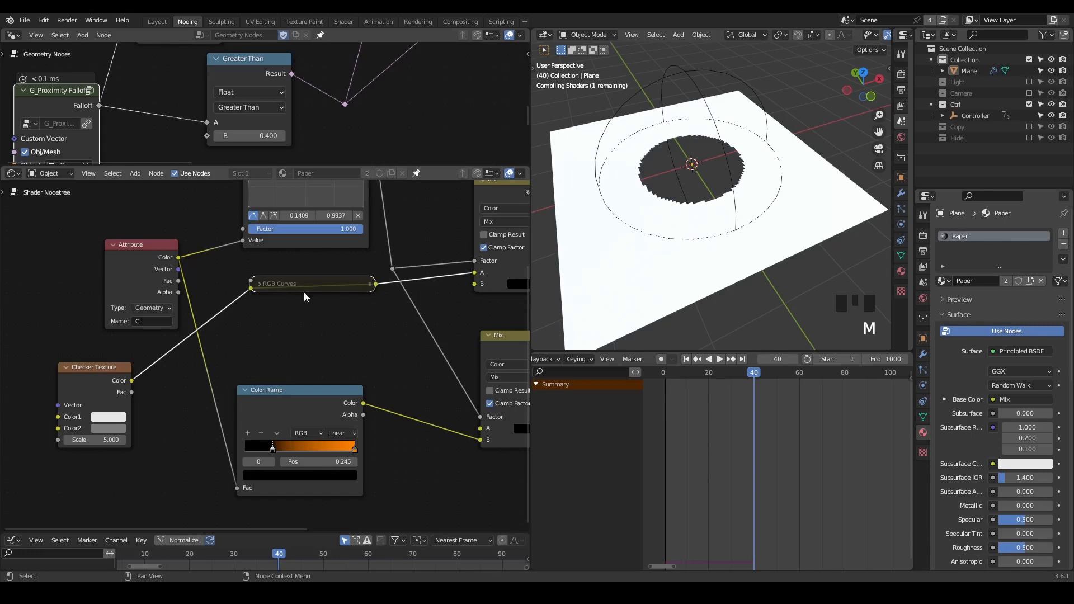
left_click(579, 144)
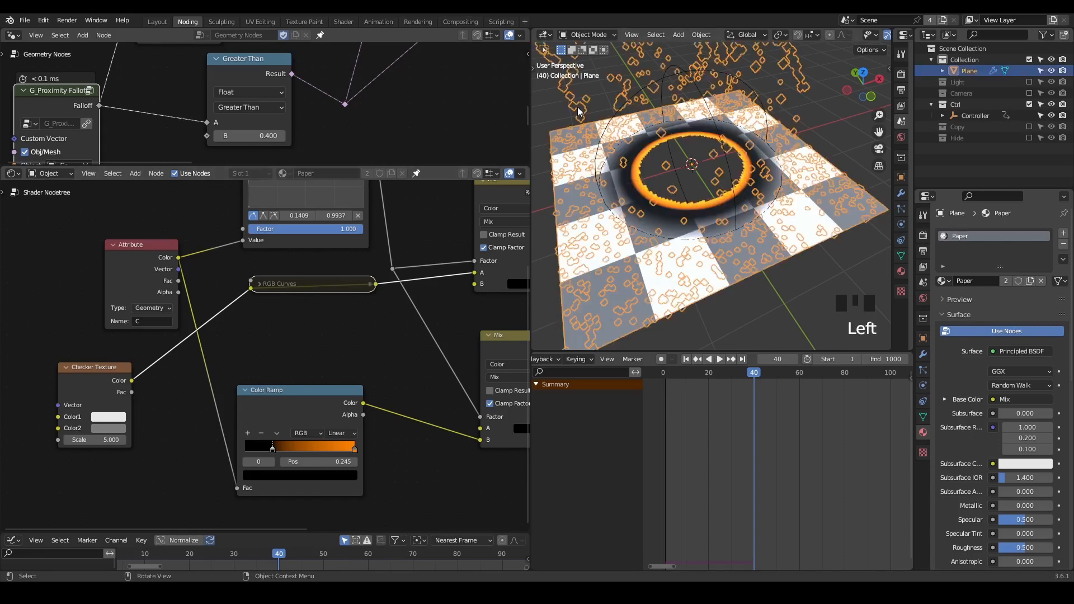
Play the animation from the first frame to watch the burnt ring spread, and return to frame 1
key("shift+space")
left_click(772, 93)
key("space")
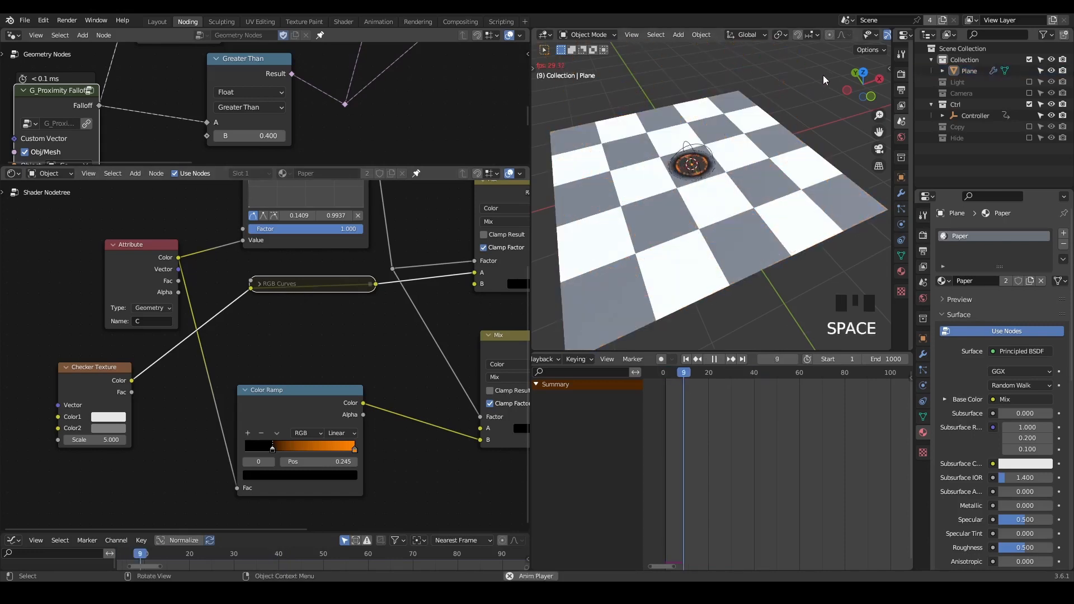
key("space")
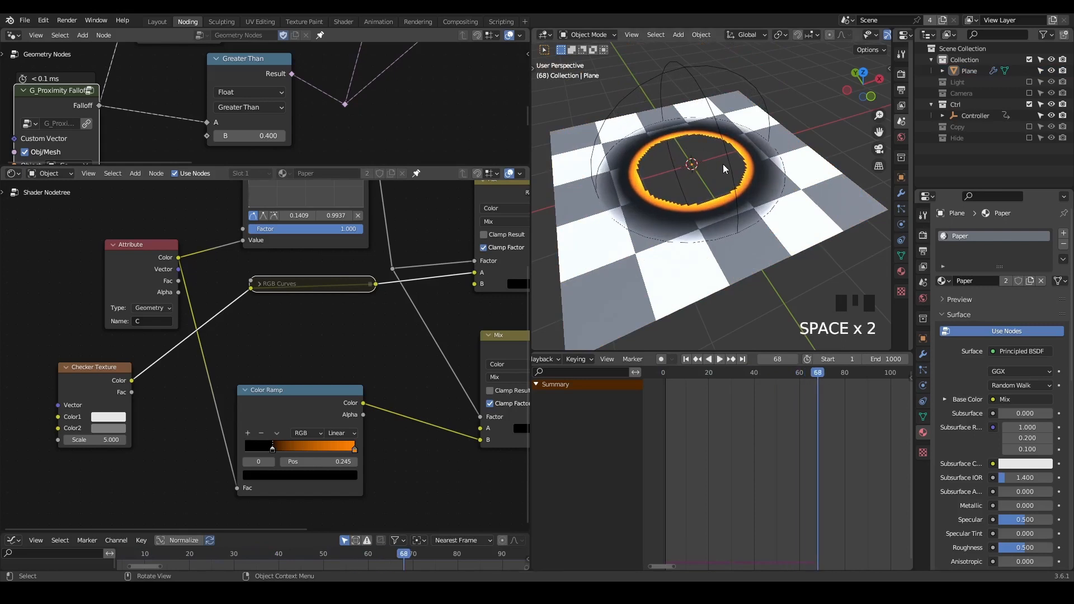
key("shift+space")
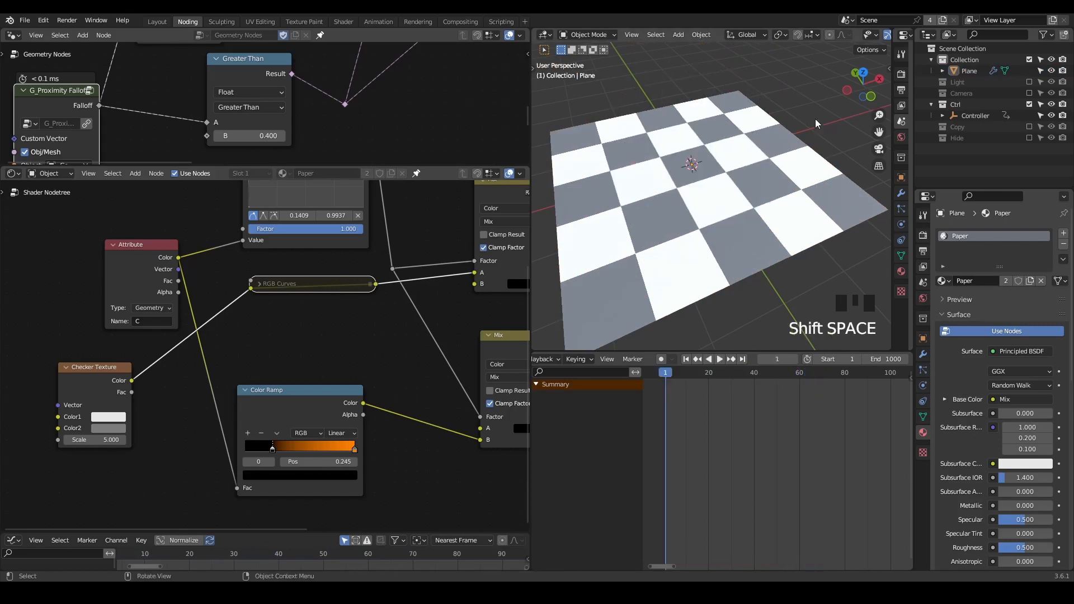
key("shift+ctrl+alt+q")
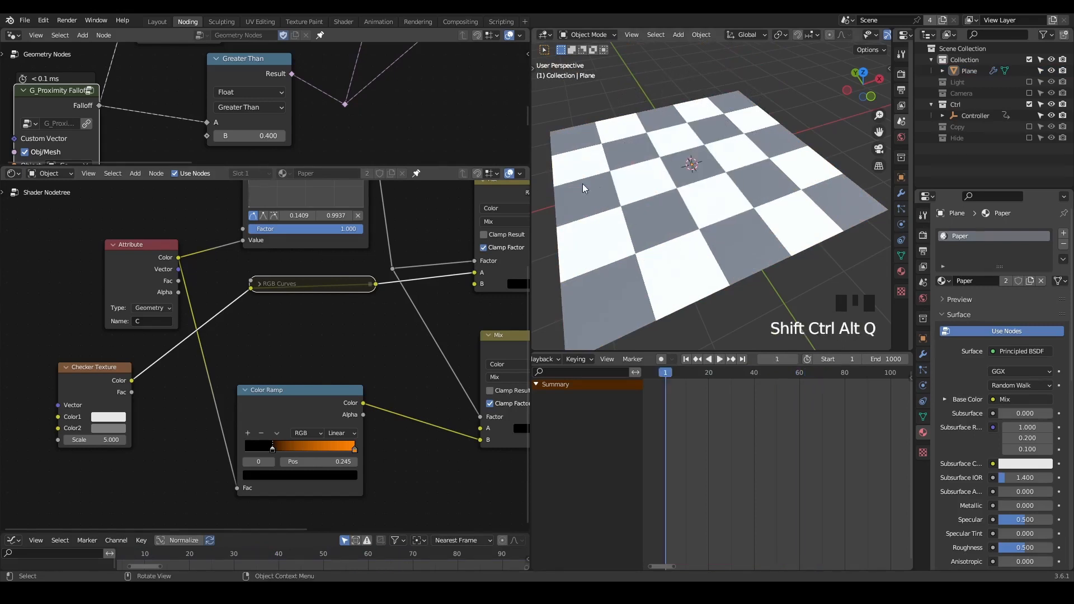
Enlarge the Geometry Nodes editor, bring G_Proximity Falloff into view, and play the animation up to frame 47
left_click_drag(398, 166, 413, 292)
middle_click_drag(179, 226, 376, 230)
scroll(376, 230, "down", 6)
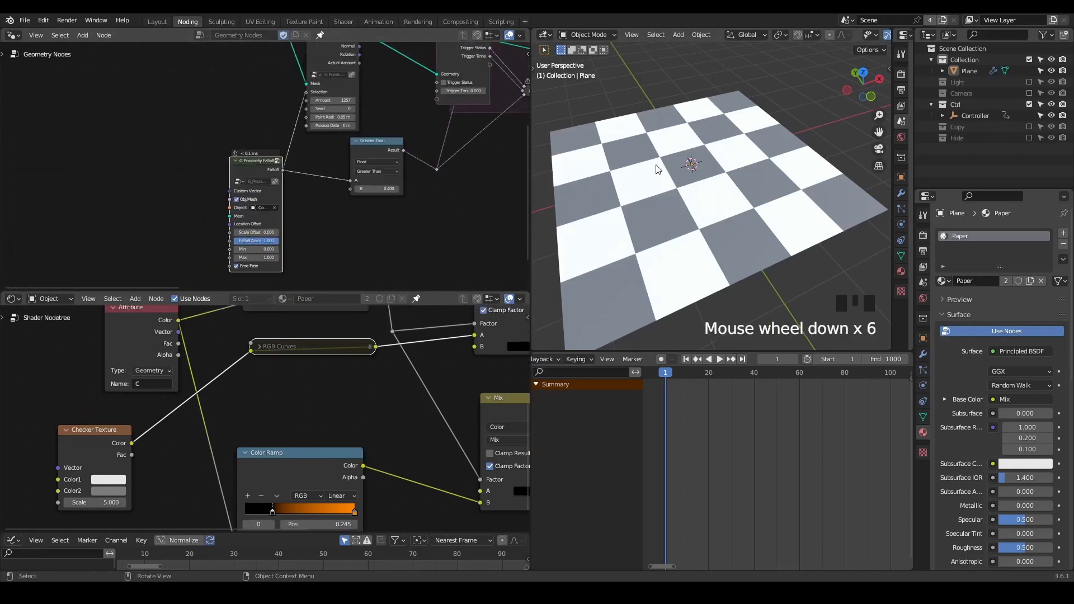
key("space")
key("space")
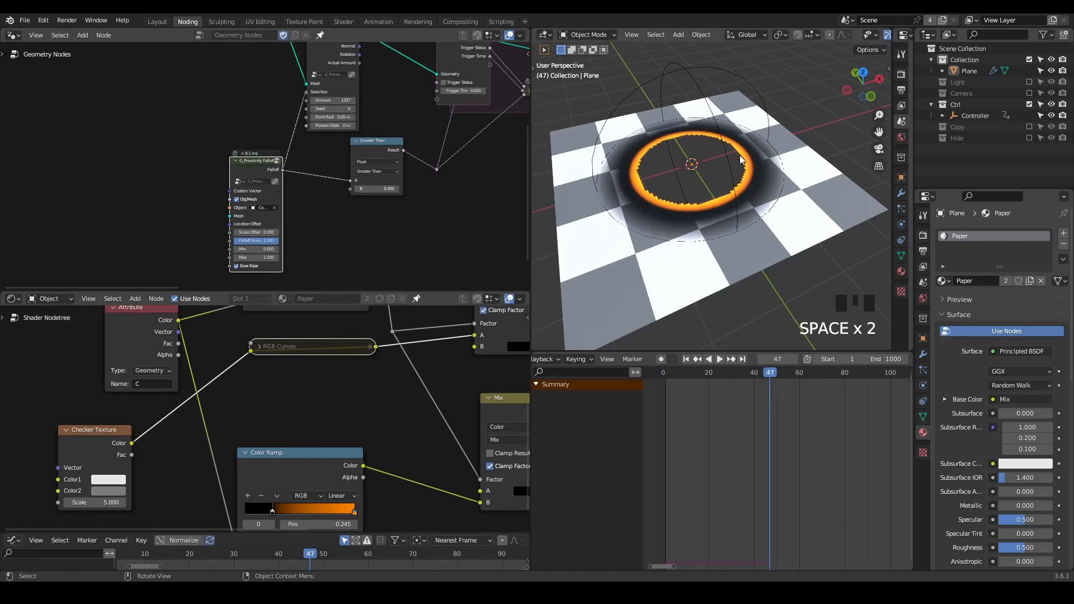
Add a G_Vector Noise node group beside G_Proximity Falloff and connect its Vector to Custom Vector
mouse_move(257, 185)
middle_mouse_down()
mouse_move(246, 140)
mouse_move(264, 180)
mouse_move(266, 167)
middle_mouse_up()
scroll(246, 139, "up", 4)
key("ctrl+a")
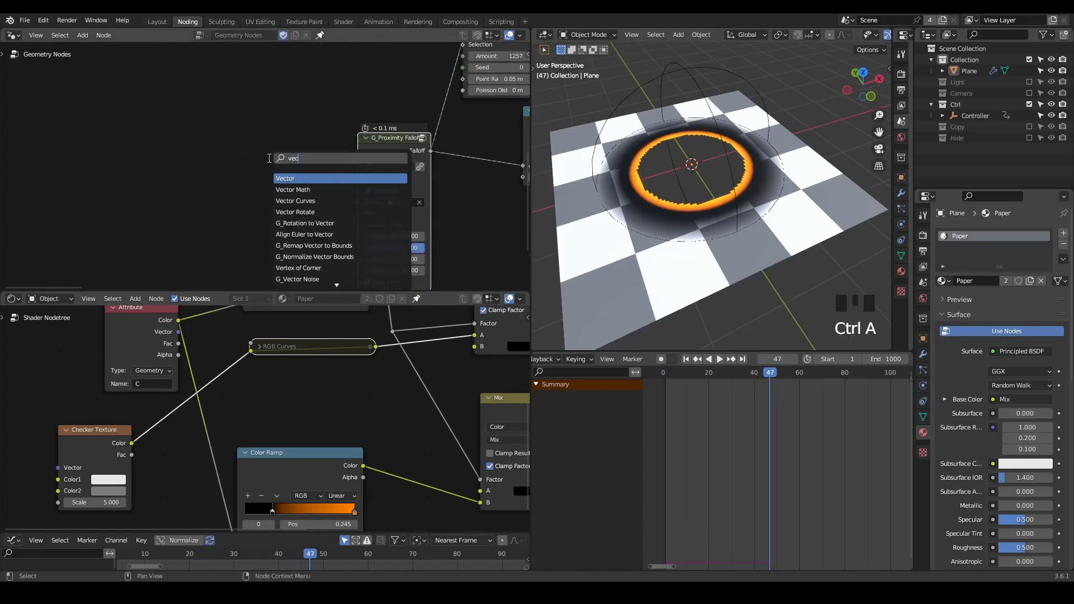
left_click(268, 160)
left_click(228, 146)
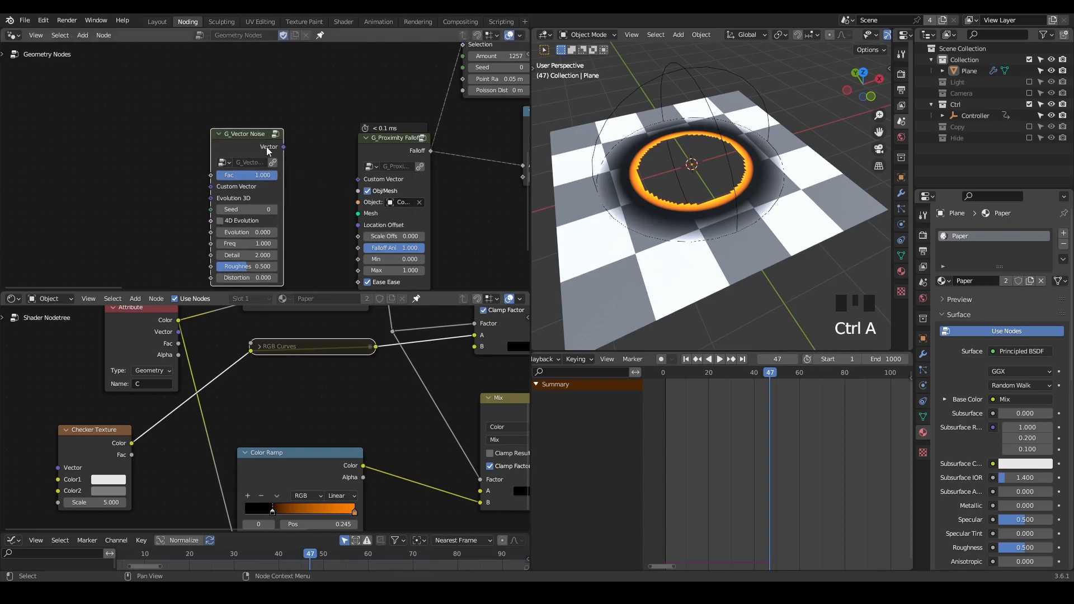
left_click_drag(288, 148, 371, 185)
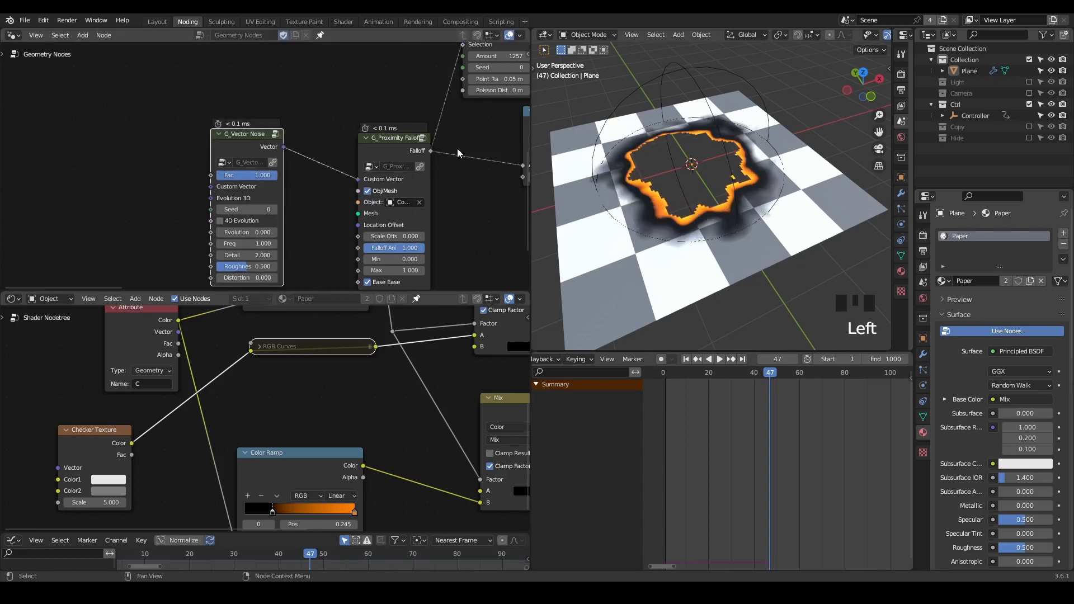
Enlarge the Geometry Nodes editor further and replay the animation from the start to check the noisy burn edge
middle_click_drag(670, 197, 705, 191)
left_click_drag(244, 292, 244, 451)
scroll(233, 172, "up", 3)
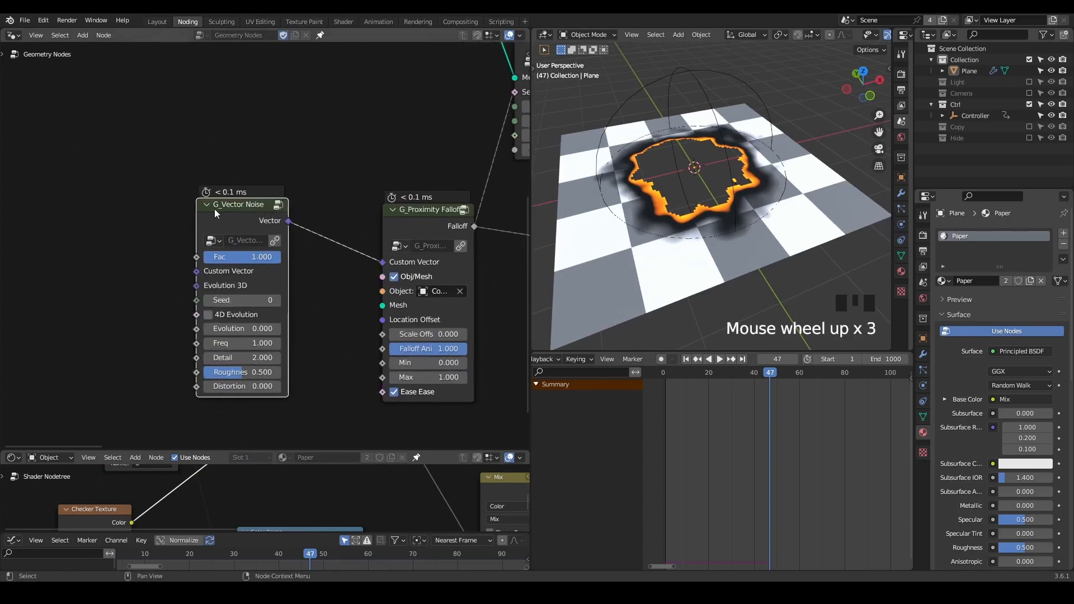
middle_click_drag(292, 203, 206, 207)
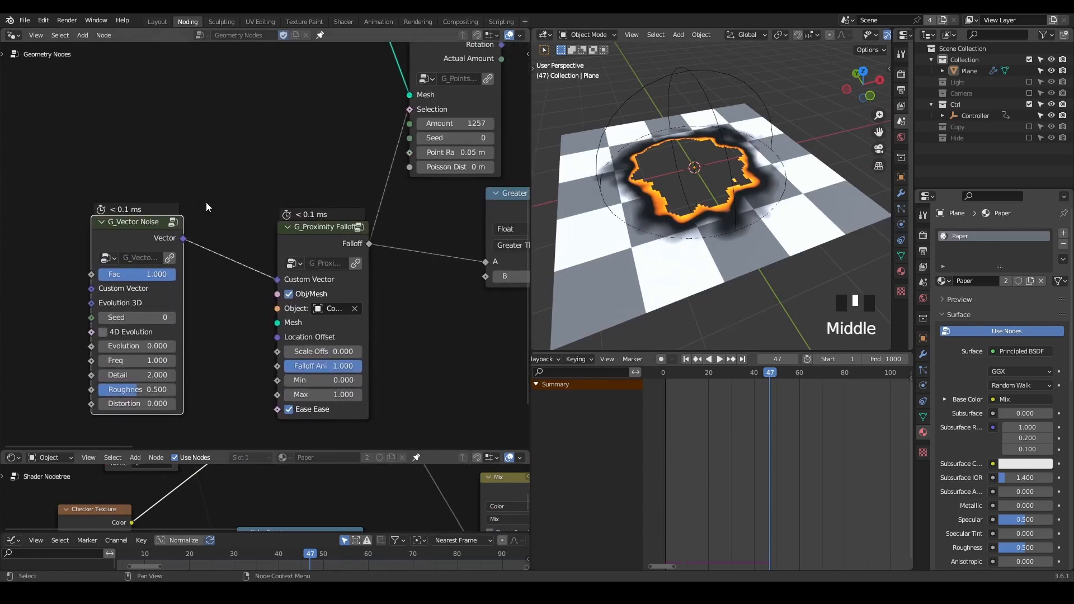
key("space")
key("space")
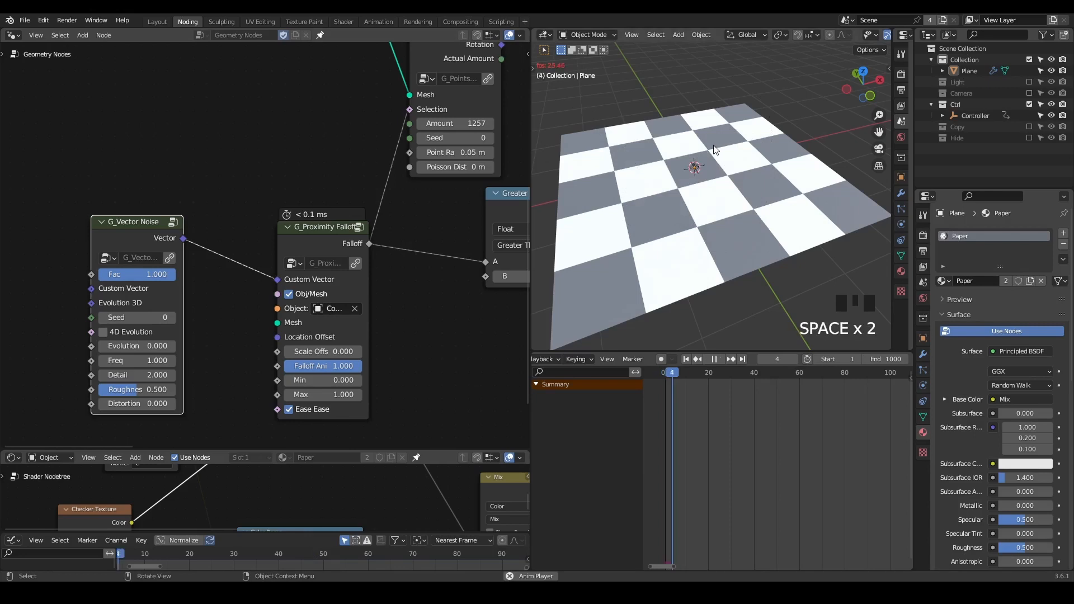
key("space")
Select the Controller and delete its keyframes at frame 20
left_click(765, 163)
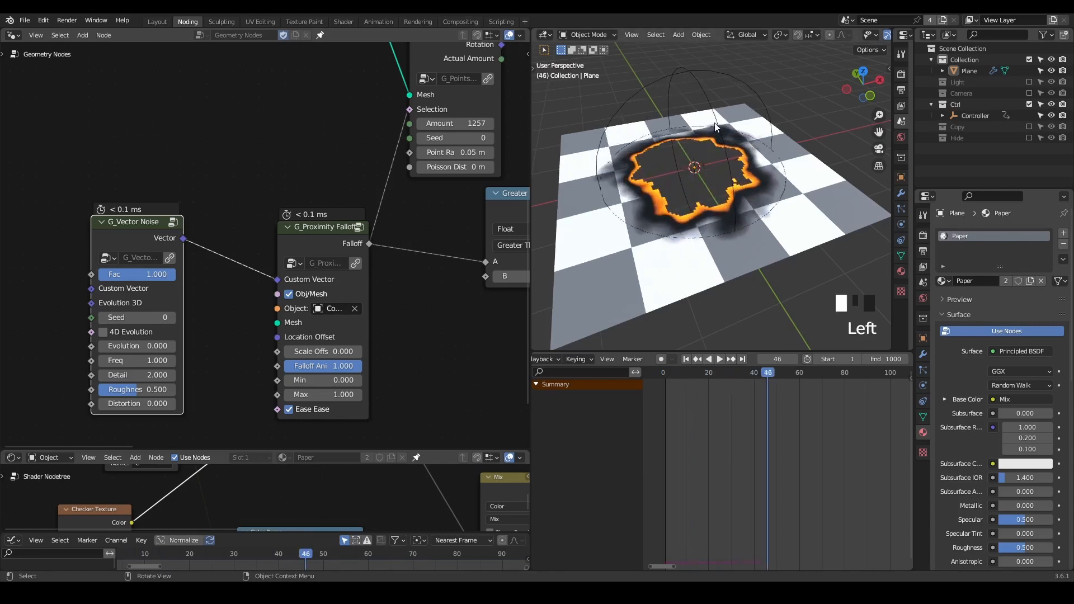
left_click_drag(736, 391, 703, 421)
key("x")
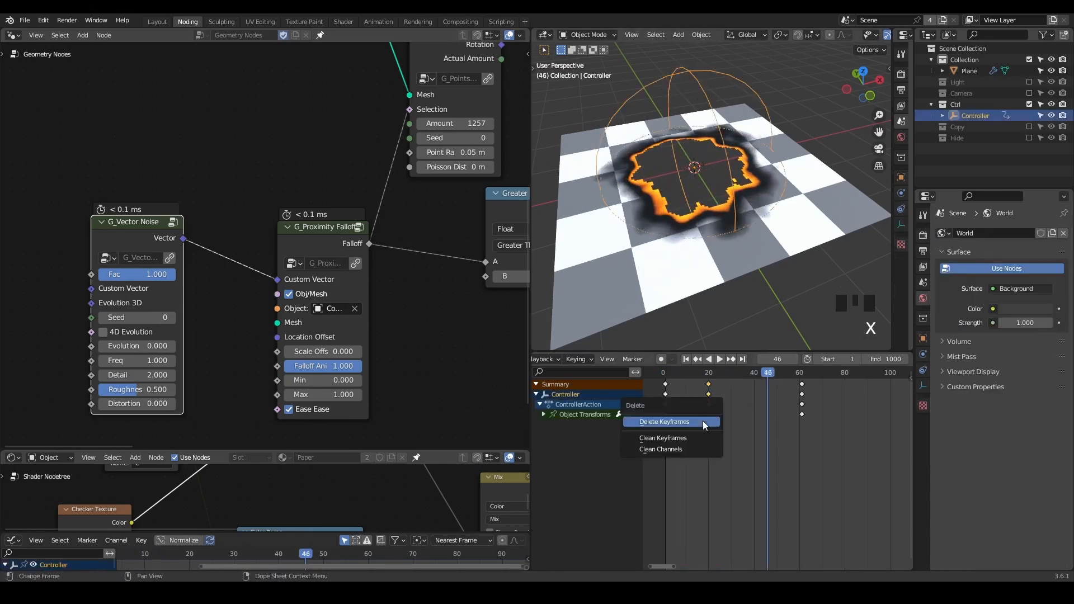
left_click(703, 421)
Go to the keyframe at frame 61, scale the Controller up to about 8.296, and keyframe its scale
left_click(731, 362)
key("s")
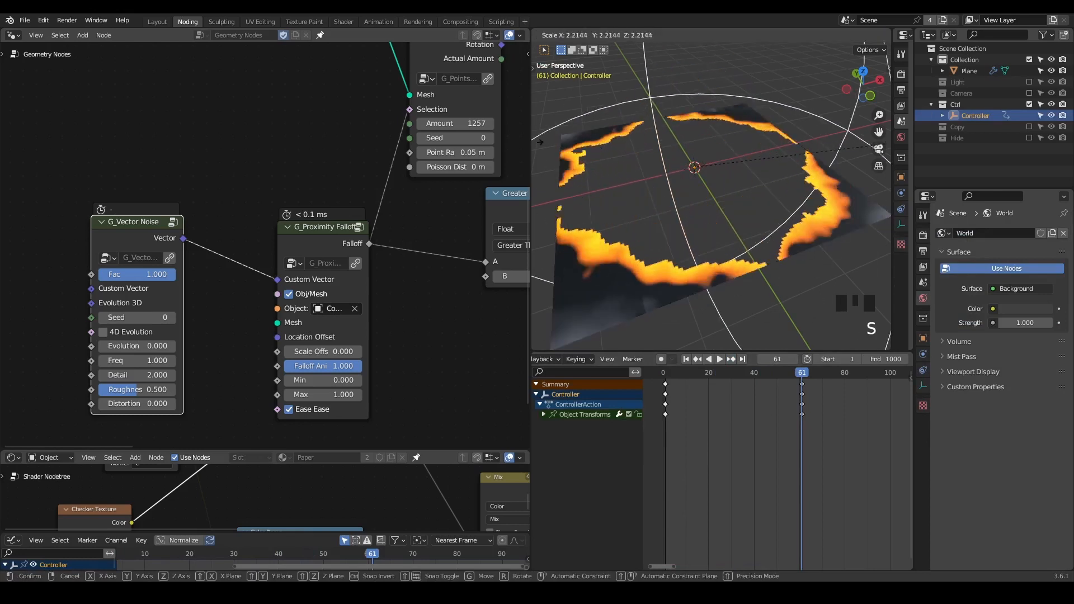
left_click(728, 122)
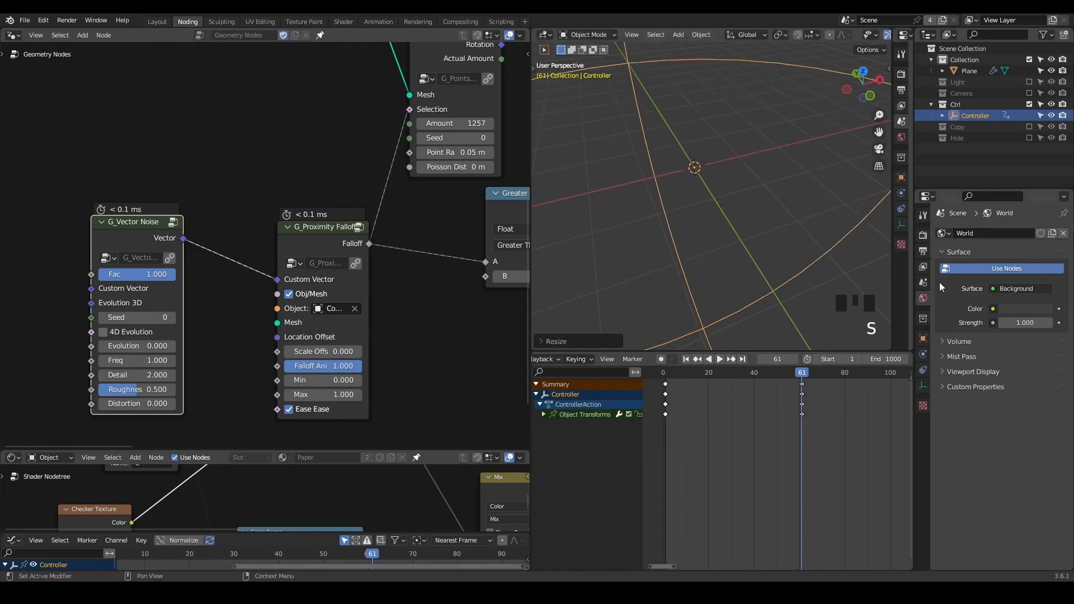
left_click(923, 339)
key("i")
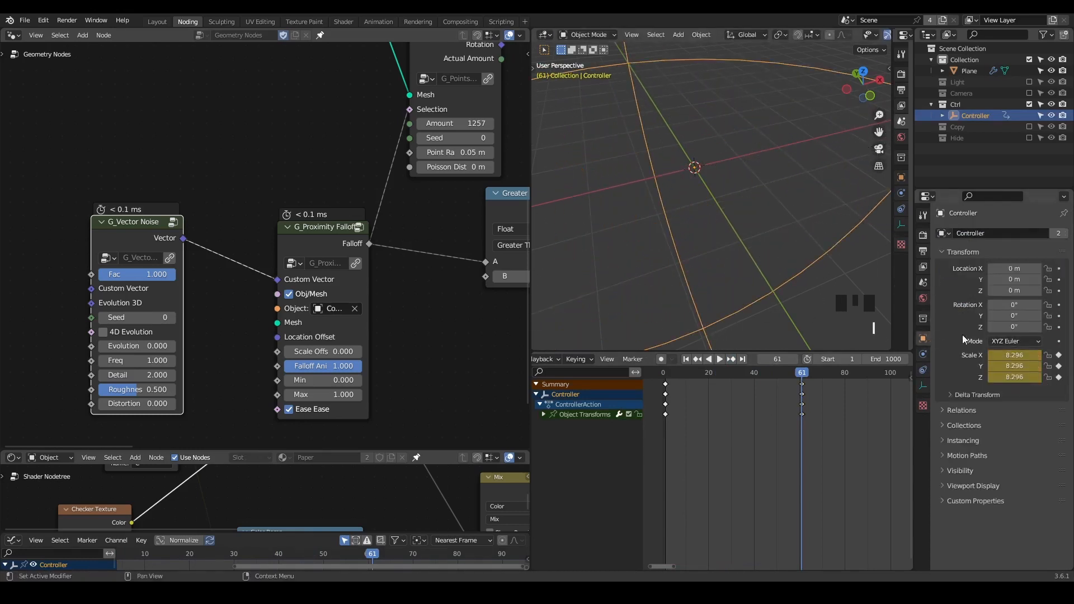
Replay the animation to frame 32 and switch the viewport to solid shading to inspect the points
key("space")
key("space")
key("space")
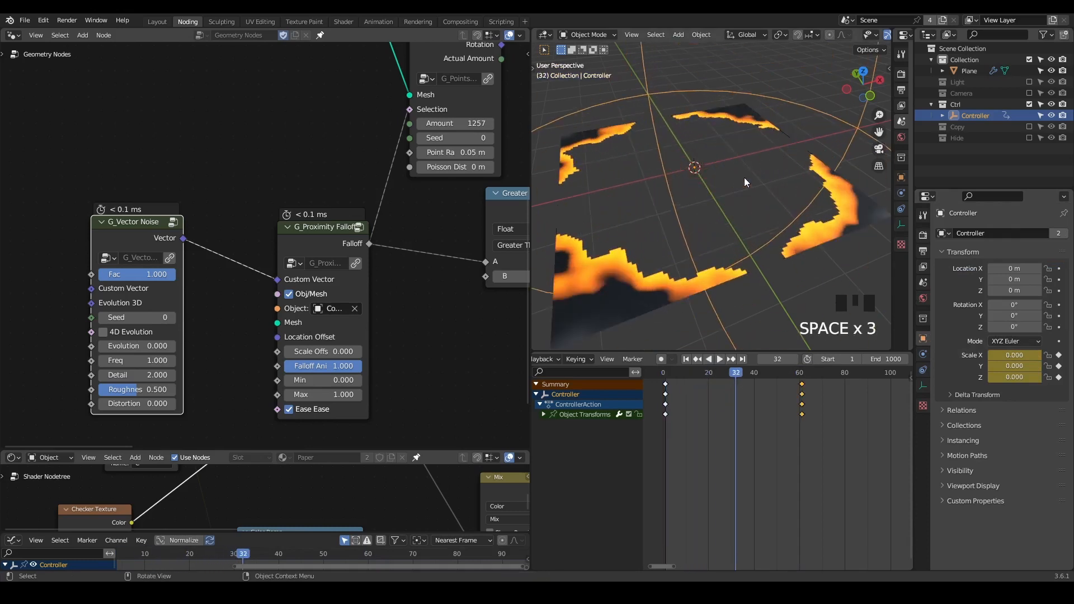
scroll(733, 189, "down", 2)
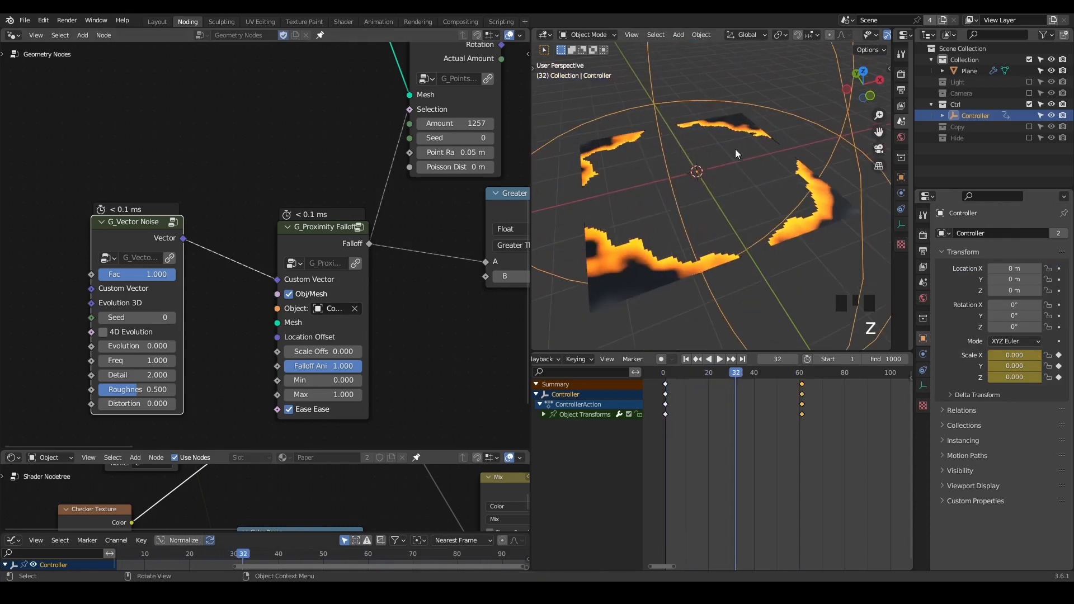
key("z")
key("z")
Select the Plane and move Join Geometry and Group Output away from Simulation Output to free up space
left_click(586, 161)
middle_click_drag(352, 169, 2, 274)
middle_click_drag(240, 136, 11, 275, "ctrl")
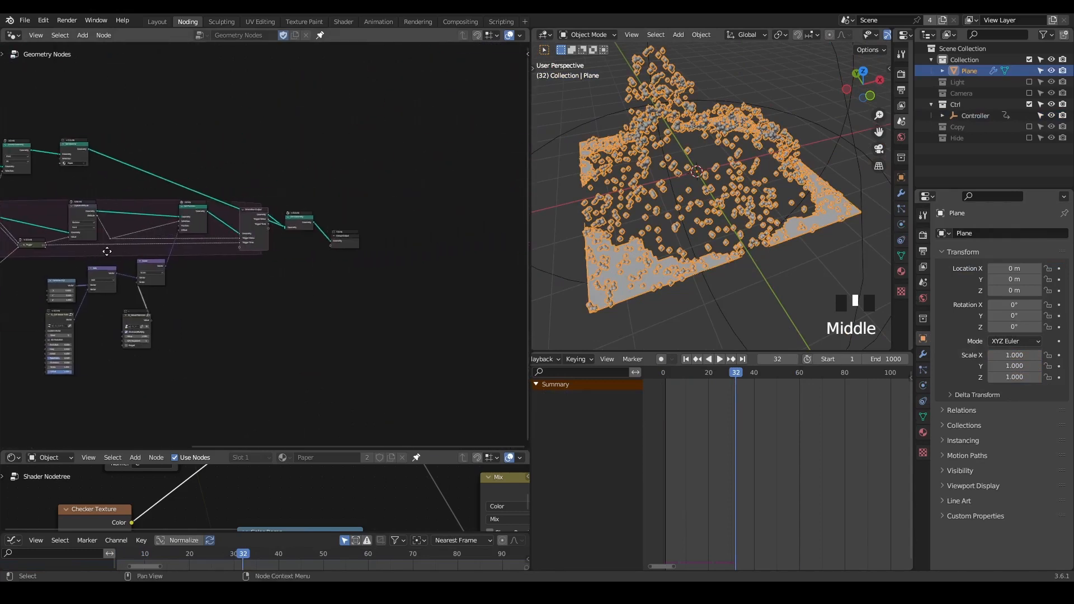
scroll(230, 273, "up", 7)
left_click_drag(405, 143, 314, 273)
key("g")
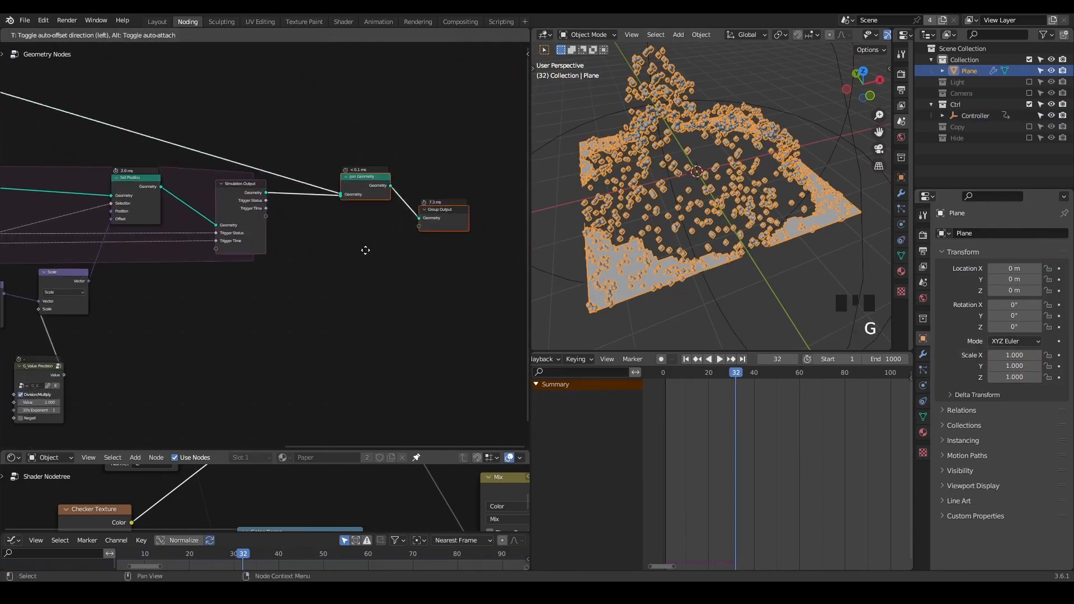
left_click(448, 210)
left_click(446, 213)
Insert a Set Material node between Simulation Output and Join Geometry
scroll(410, 238, "up", 1)
scroll(411, 239, "up", 2)
key("ctrl+a")
type("set m")
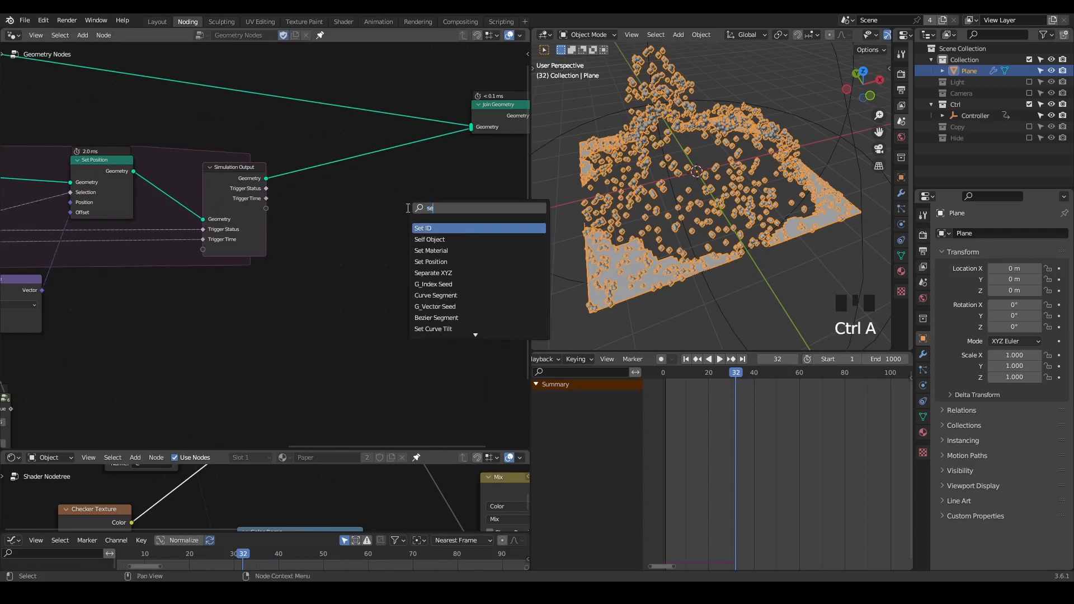
key("Return")
left_click(421, 164)
Add a second material slot to the Plane with a new material using an orange Emission surface
left_click(923, 433)
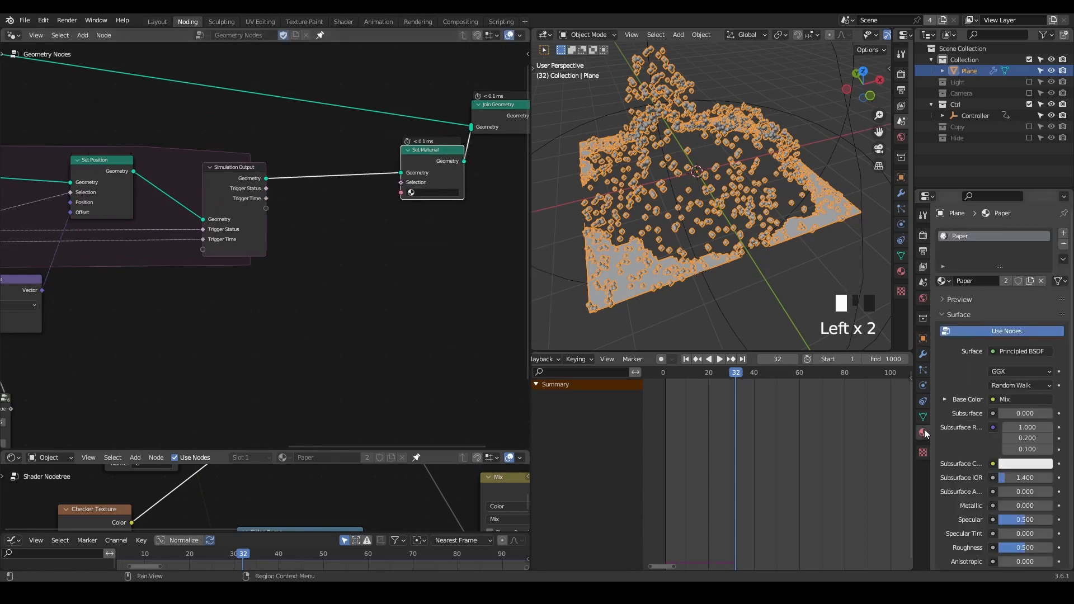
left_click(1063, 233)
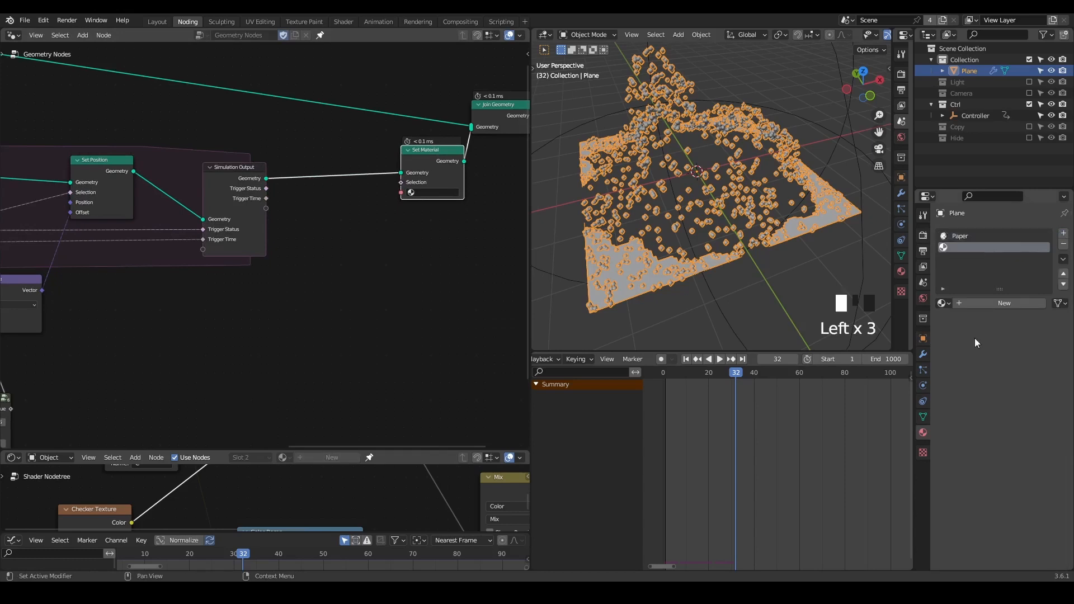
left_click(962, 306)
left_click(1014, 374)
key("e")
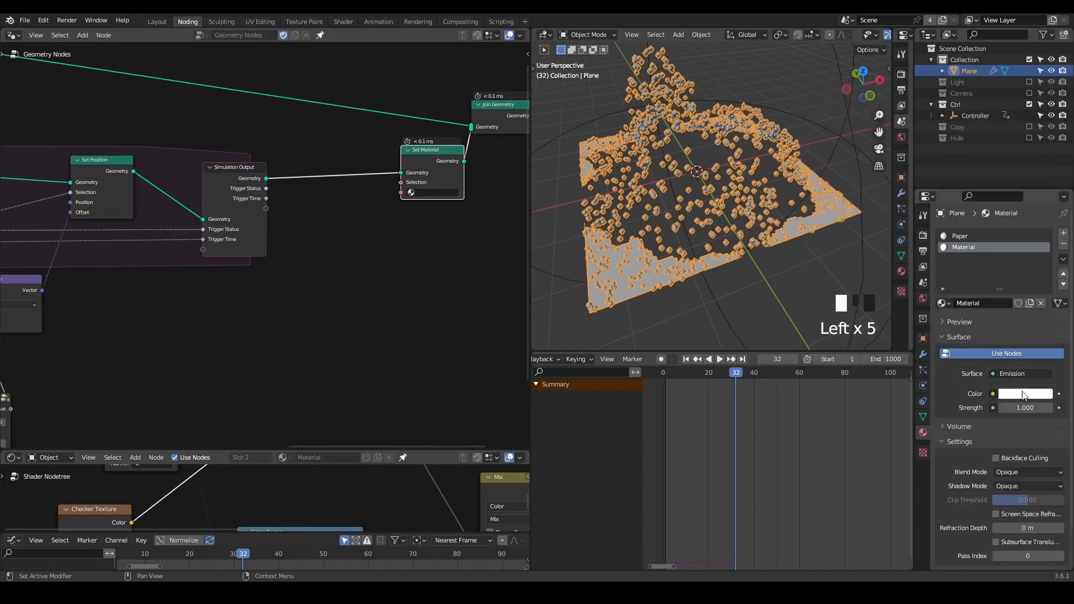
left_click(1022, 392)
left_click_drag(993, 274, 972, 309)
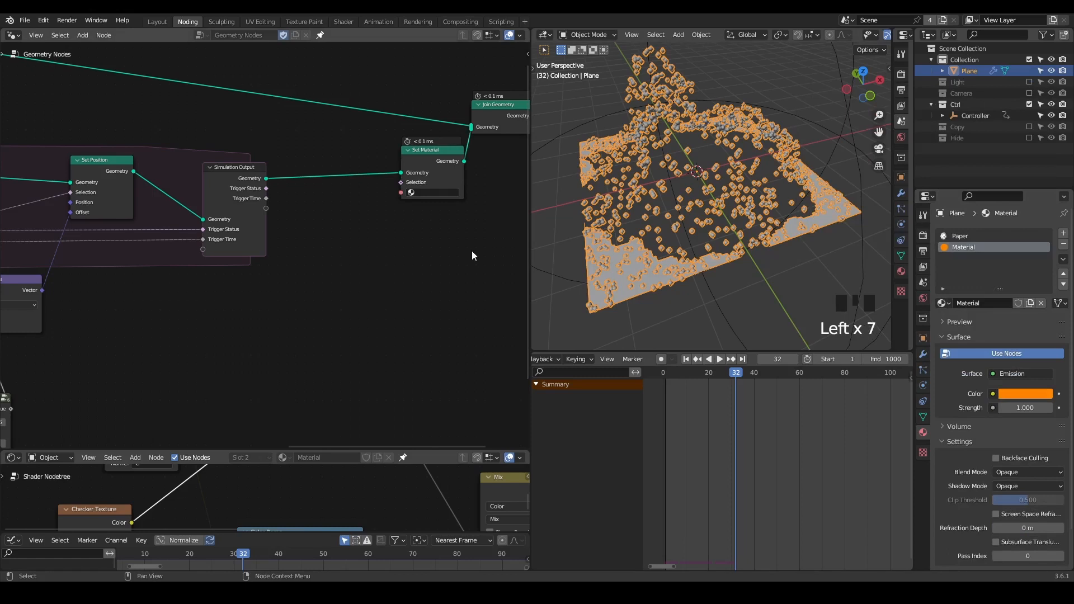
Assign the orange Material in the Set Material node
middle_click_drag(472, 257, 314, 219)
scroll(314, 196, "up", 3)
left_click(314, 195)
left_click(316, 216)
Shift the output nodes further along and insert Instance on Points between Simulation Output and Set Material
scroll(363, 185, "down", 2)
left_click_drag(488, 79, 260, 248)
key("g")
left_click(386, 239)
key("ctrl+a")
type("point ins")
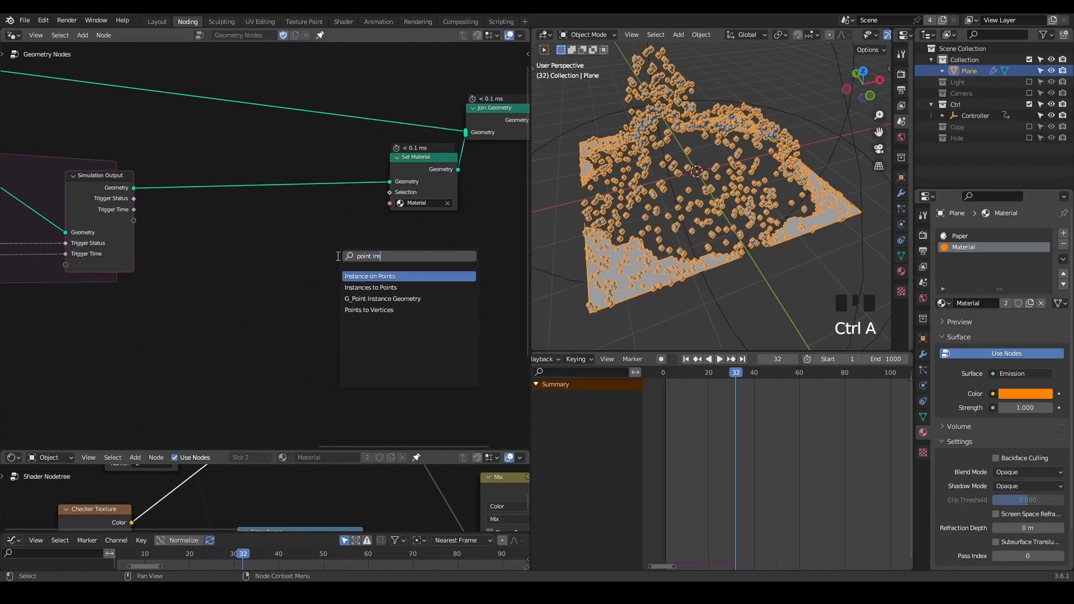
type("tance")
key("Return")
left_click(284, 197)
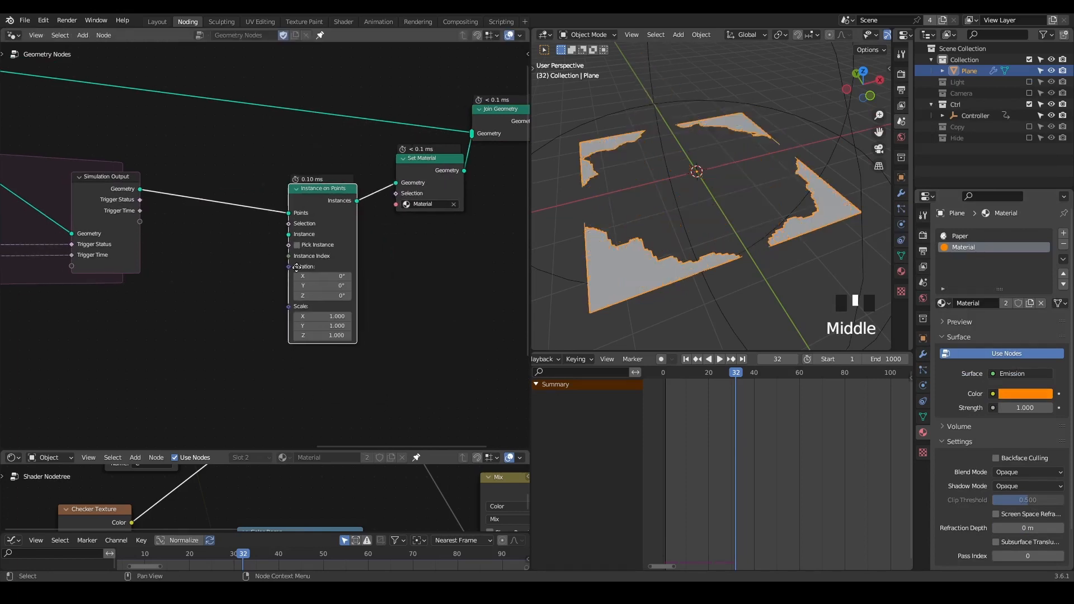
Add an Ico Sphere node and connect its Mesh to the Instance input of Instance on Points
middle_click_drag(194, 259, 275, 239)
key("ctrl+a")
type("ico")
key("Return")
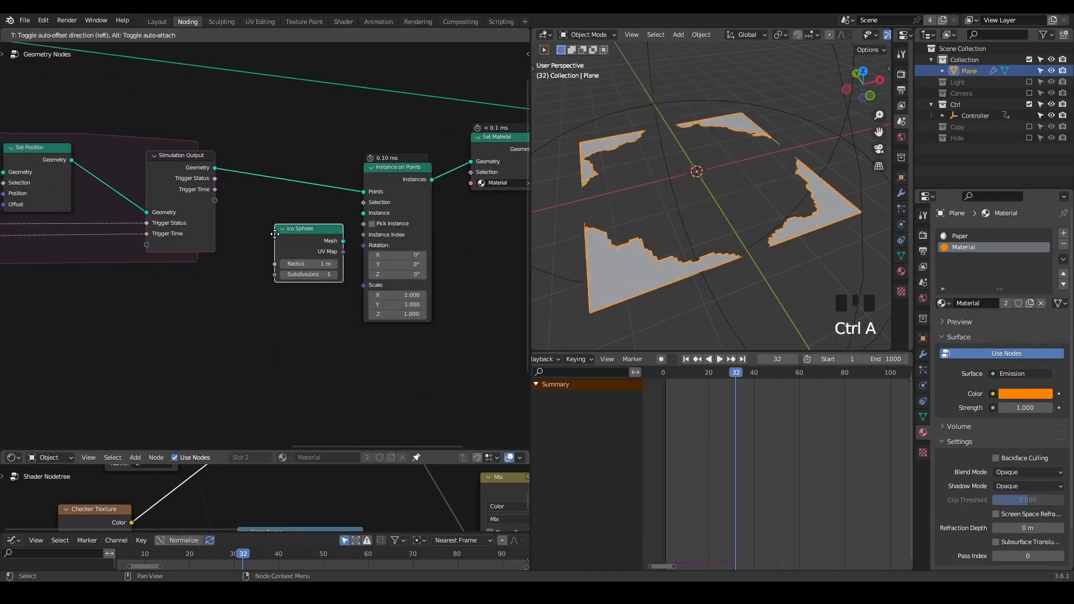
left_click(233, 234)
right_click_drag(269, 243, 386, 223, "alt")
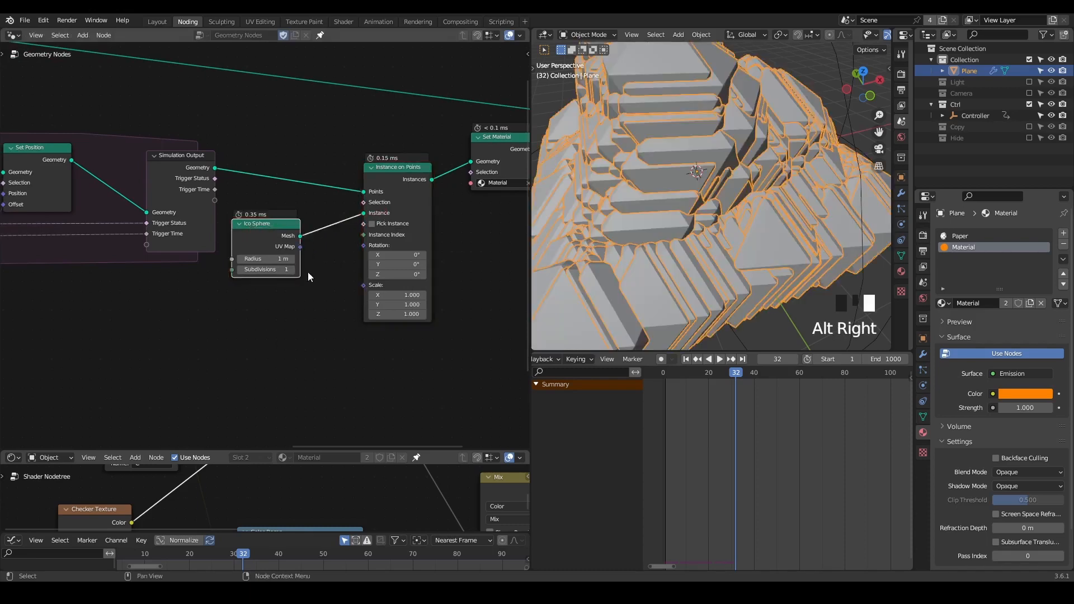
Add a G_Value Precision node group below Ico Sphere and connect its Value to the Scale of Instance on Points
scroll(271, 240, "up", 3)
left_click_drag(271, 240, 179, 277)
key("ctrl+a")
type("value pre")
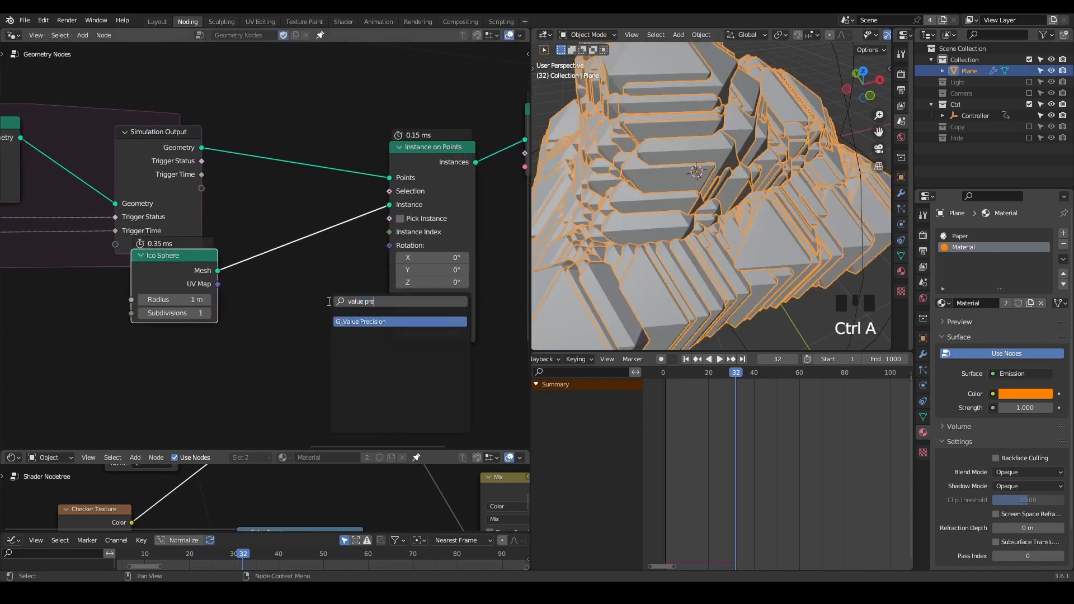
key("Return")
left_click(280, 310)
scroll(302, 334, "up", 3)
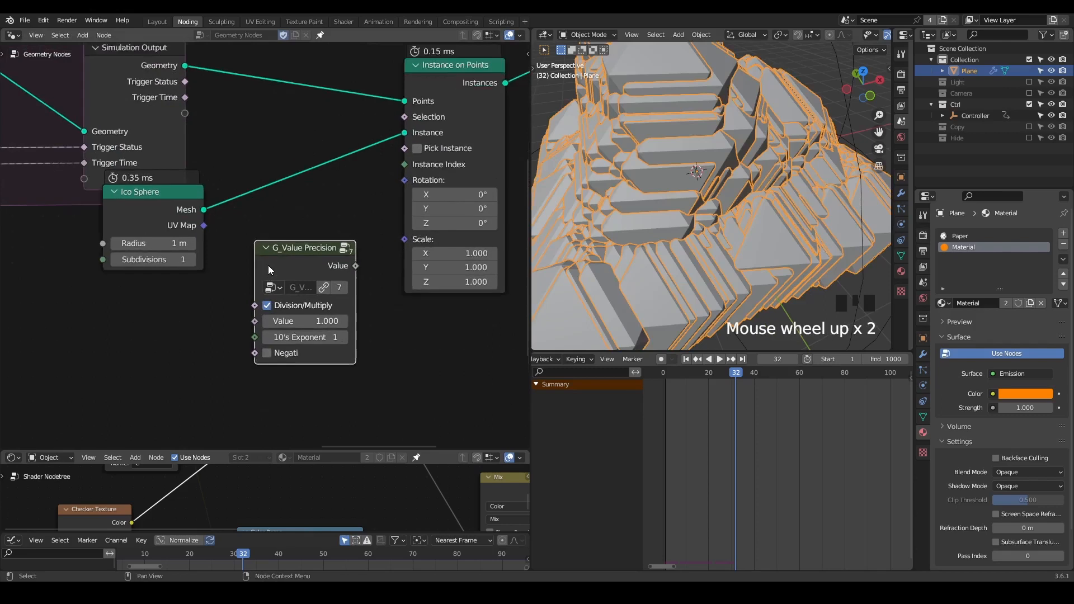
left_click_drag(363, 267, 416, 239)
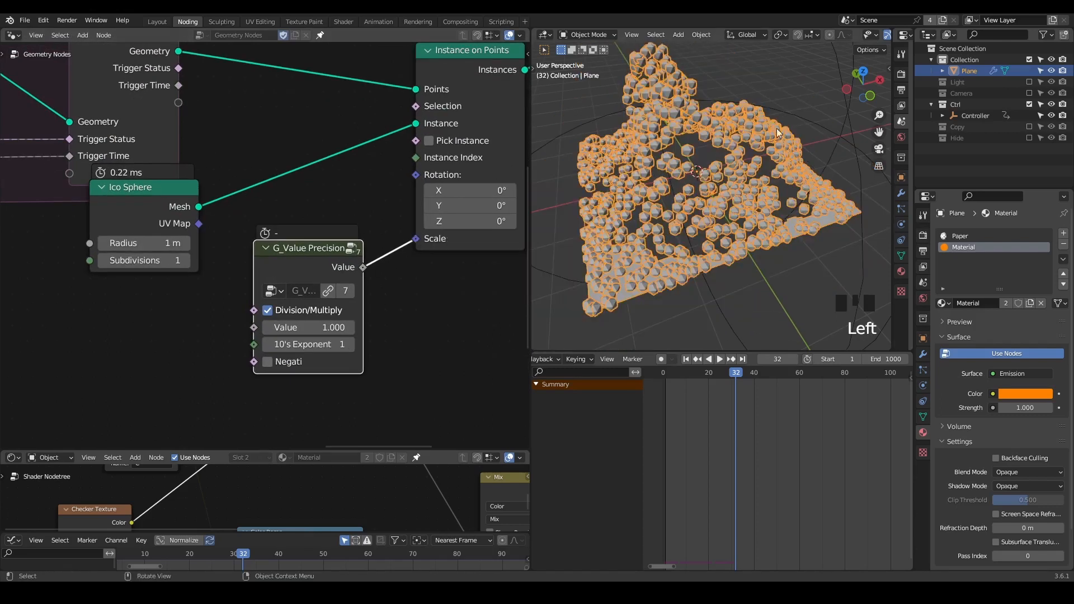
Set G_Value Precision's 10's Exponent to 2 and its Value to 5 to shrink the instances
left_click(350, 346)
left_click(335, 329)
type("5")
key("Return")
left_click_drag(325, 267, 297, 312)
middle_click_drag(296, 313, 315, 410)
scroll(711, 214, "down", 2)
middle_click_drag(712, 214, 707, 194)
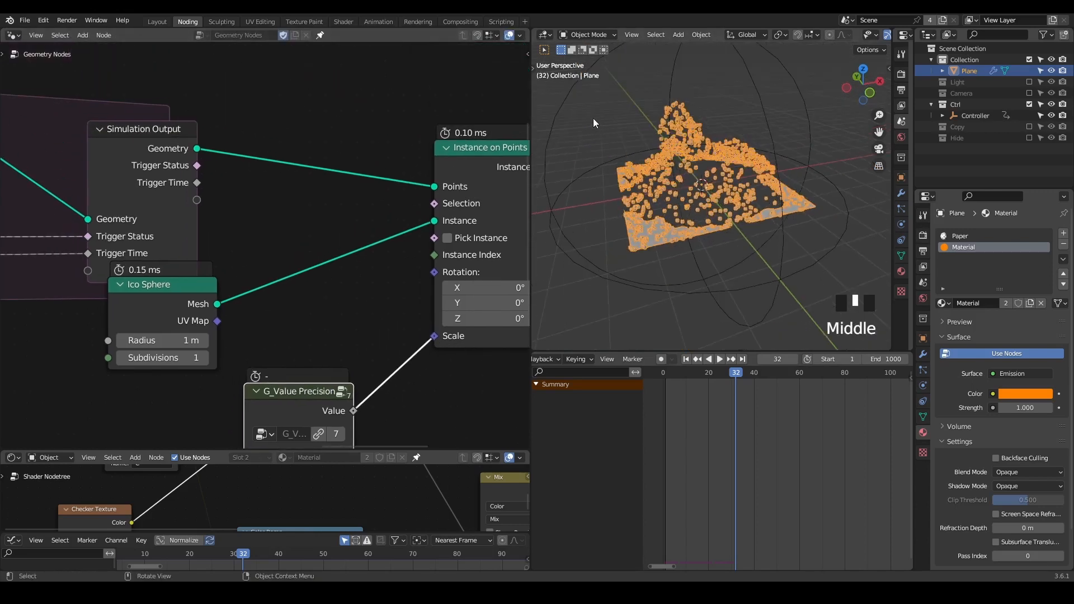
Switch the viewport to shaded material display and inspect the orange particles around the burning sheet
key("z")
left_click(593, 59)
scroll(647, 111, "up", 2)
middle_click_drag(664, 211, 680, 221, "shift")
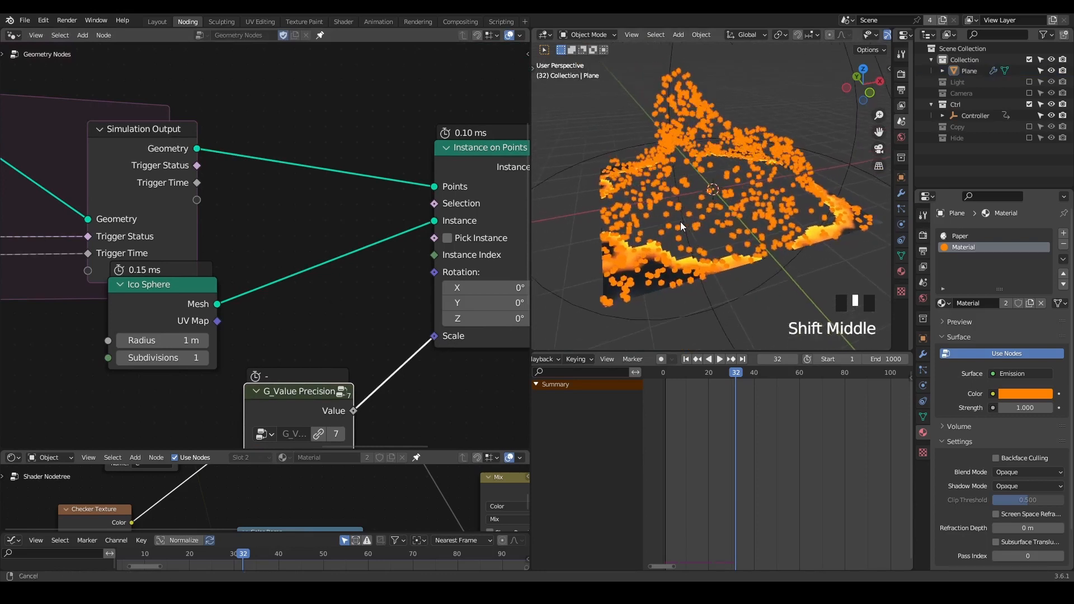
middle_click_drag(680, 156, 690, 166)
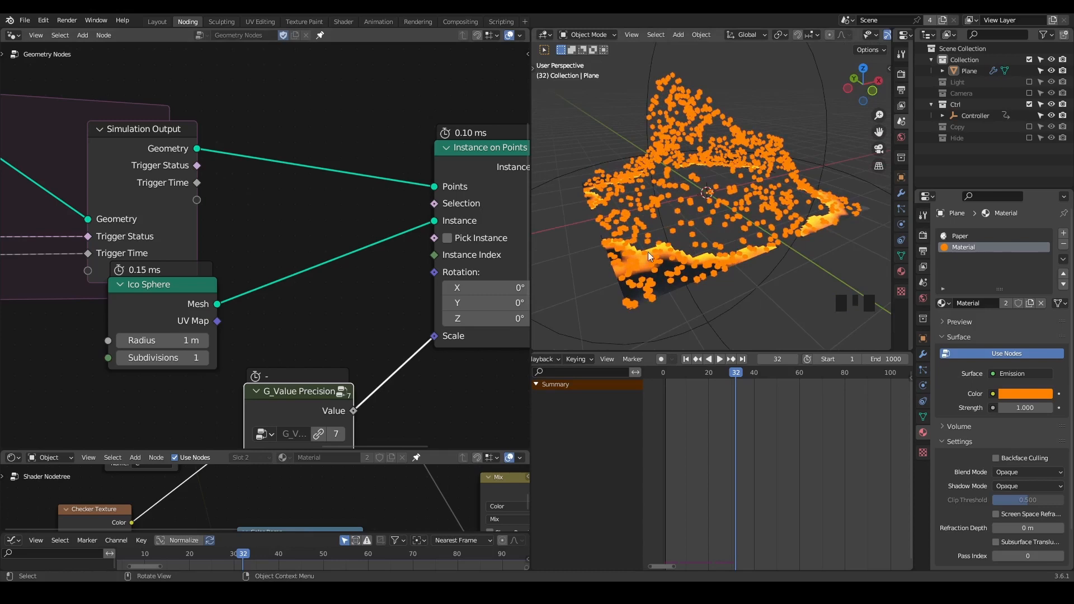
Connect Simulation Output's Trigger Status to the Selection of Instance on Points and replay the animation from the start
left_click_drag(204, 168, 437, 204)
key("shift+space")
key("space")
key("space")
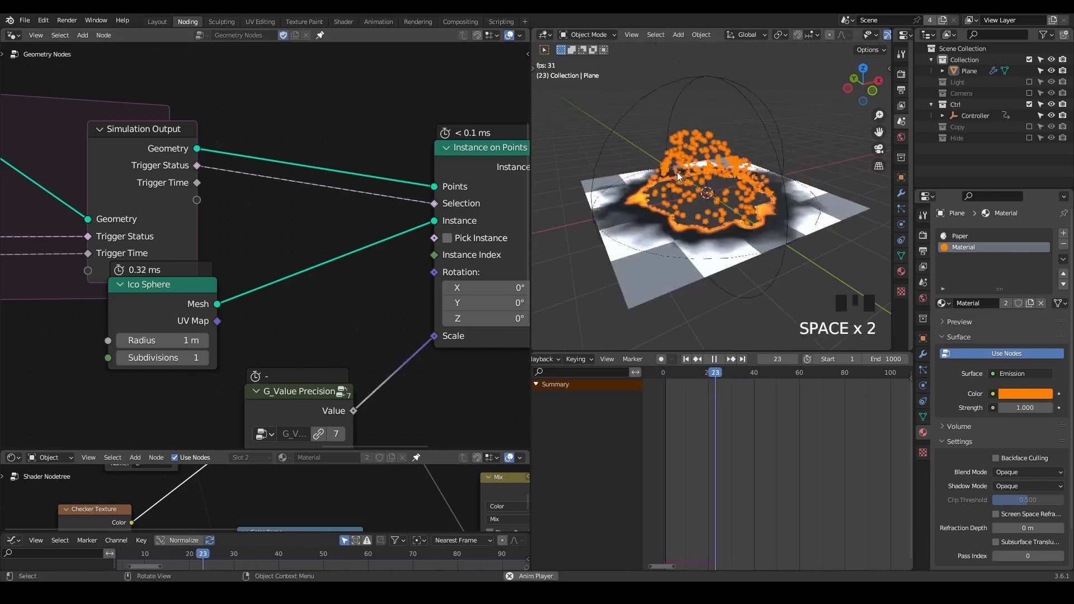
key("space")
Move Ico Sphere beside Instance on Points and collapse it, and bring G_Value Precision closer
scroll(677, 173, "down", 3)
middle_click_drag(437, 222, 296, 209)
scroll(109, 163, "down", 1)
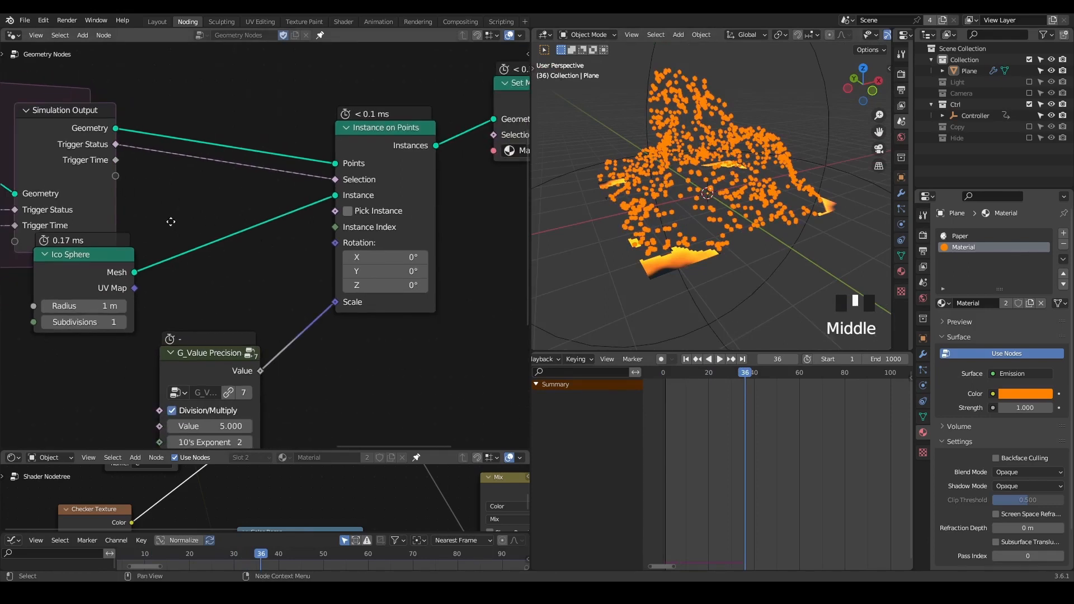
middle_click_drag(168, 211, 195, 184)
left_click_drag(127, 240, 270, 194)
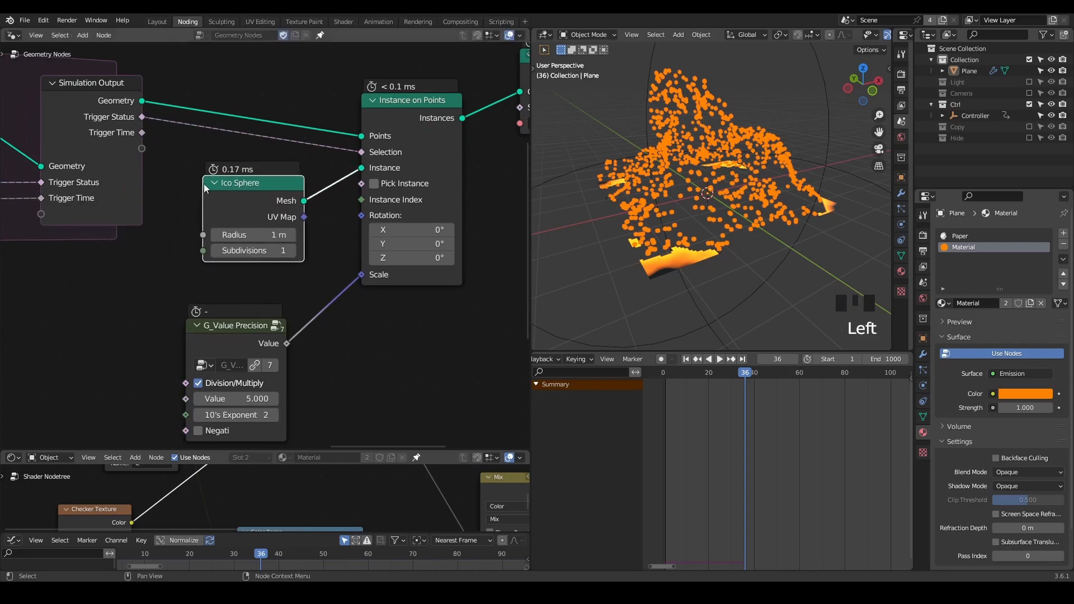
left_click(215, 183)
left_click_drag(240, 326, 273, 275)
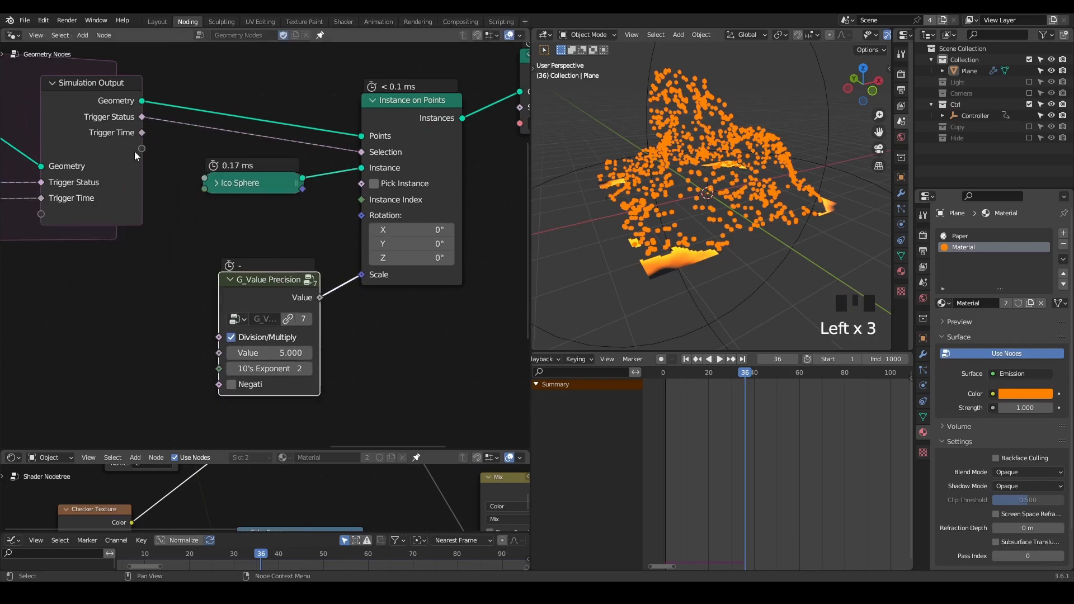
Move G_Vector Noise and G_Proximity Falloff together away from G_Points Distribute to free up space
middle_click_drag(311, 220, 548, 237)
middle_click_drag(43, 191, 519, 186)
middle_click_drag(203, 244, 292, 252)
left_click_drag(281, 126, 134, 146)
middle_click_drag(233, 249, 270, 166)
scroll(289, 182, "up", 2)
left_click_drag(353, 199, 189, 303)
key("g")
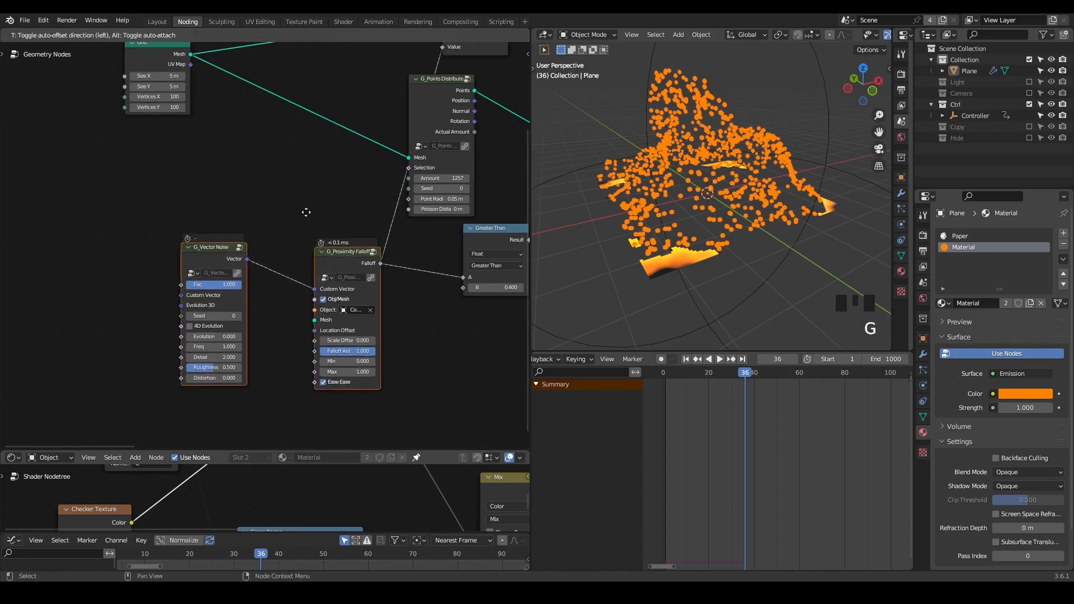
left_click(161, 189)
Add a reroute on the two Falloff links near Greater Than and move G_Proximity Falloff closer to G_Vector Noise
right_click_drag(252, 187, 258, 245, "shift")
key("g")
left_click(334, 238)
scroll(205, 250, "up", 1)
left_click_drag(177, 231, 149, 230)
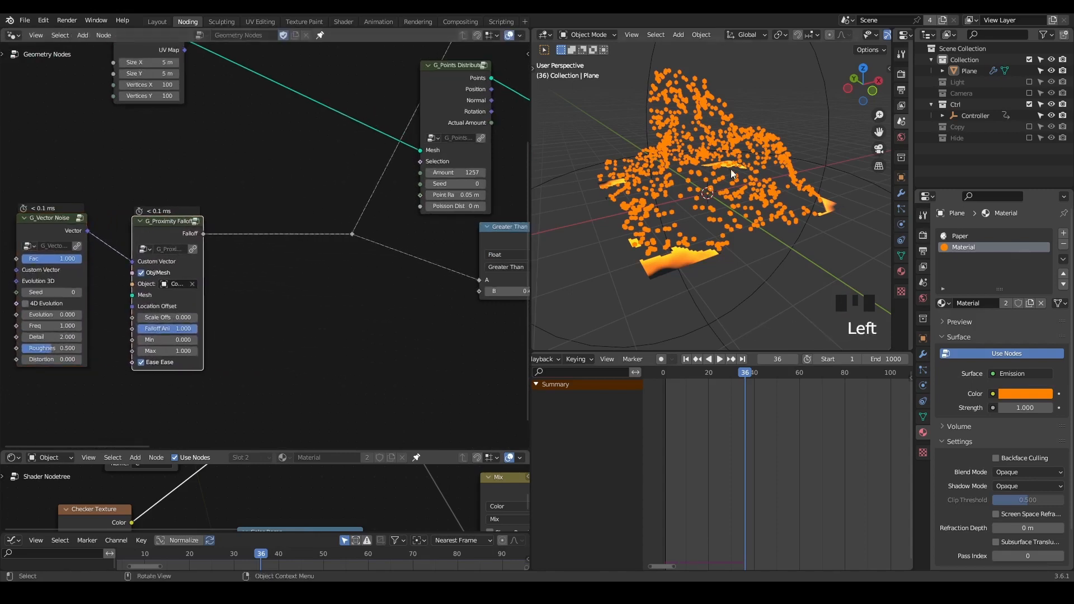
Replay the animation from the start twice, stopping at frame 42 and at frame 22, to check the particles
key("shift+space")
key("space")
key("space")
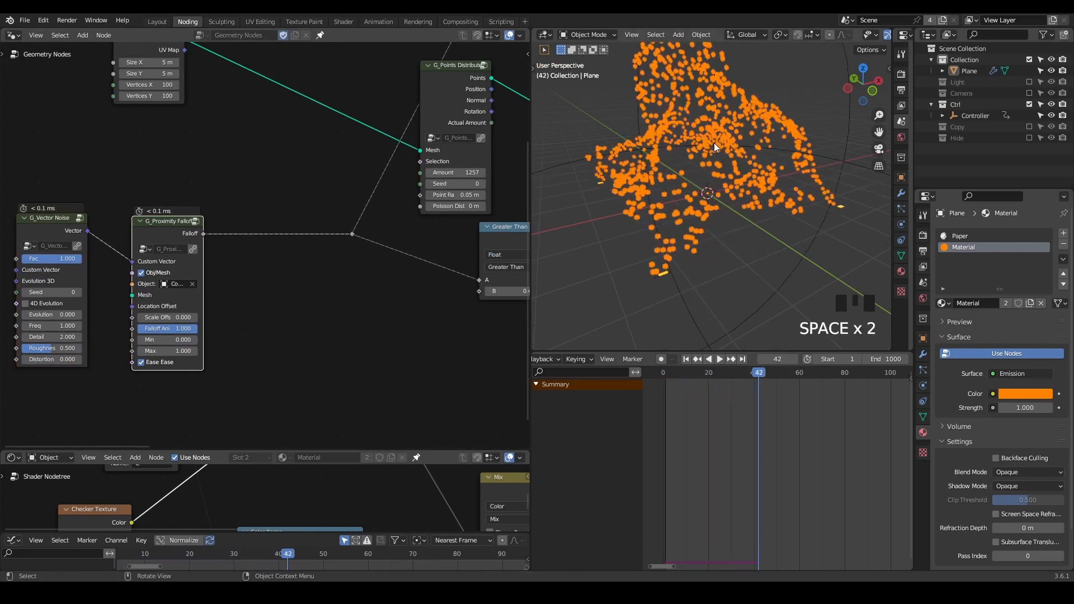
key("shift+space")
key("space")
key("space")
key("space")
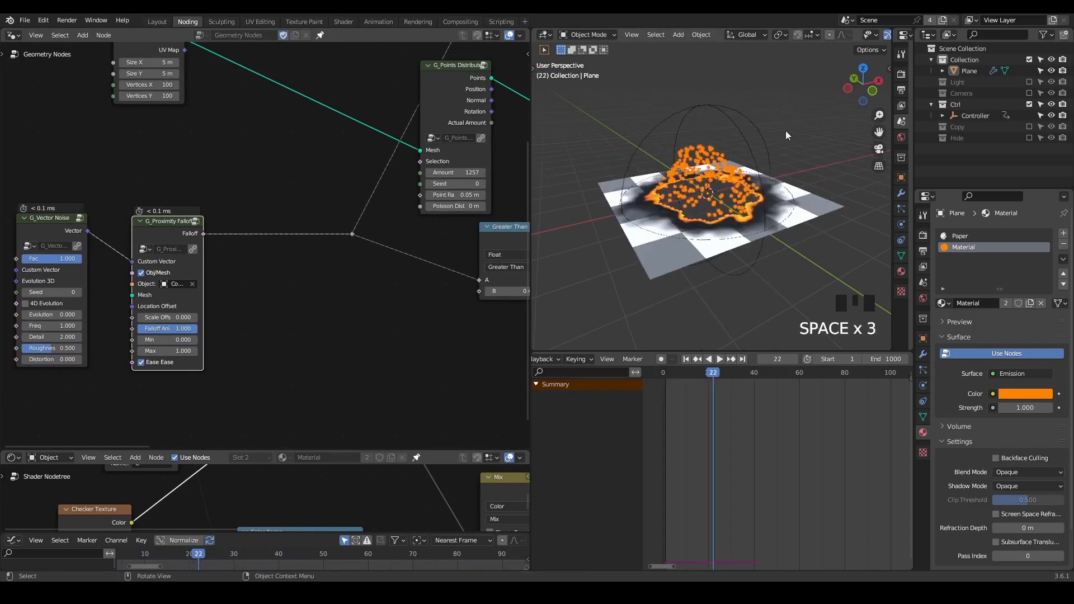
scroll(279, 210, "up", 2)
key("ctrl+a")
type("noise 3")
key("Return")
left_click(279, 211)
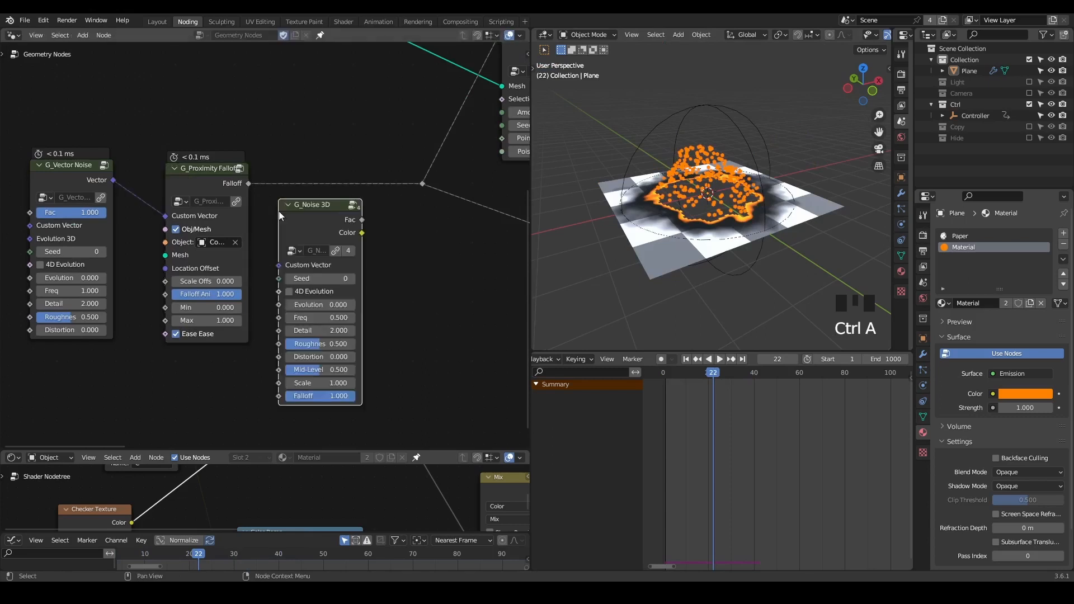
key("x")
Add a Noise Texture node and preview its Fac on the Grid mesh with a Viewer
key("ctrl+a")
type("noise")
key("Return")
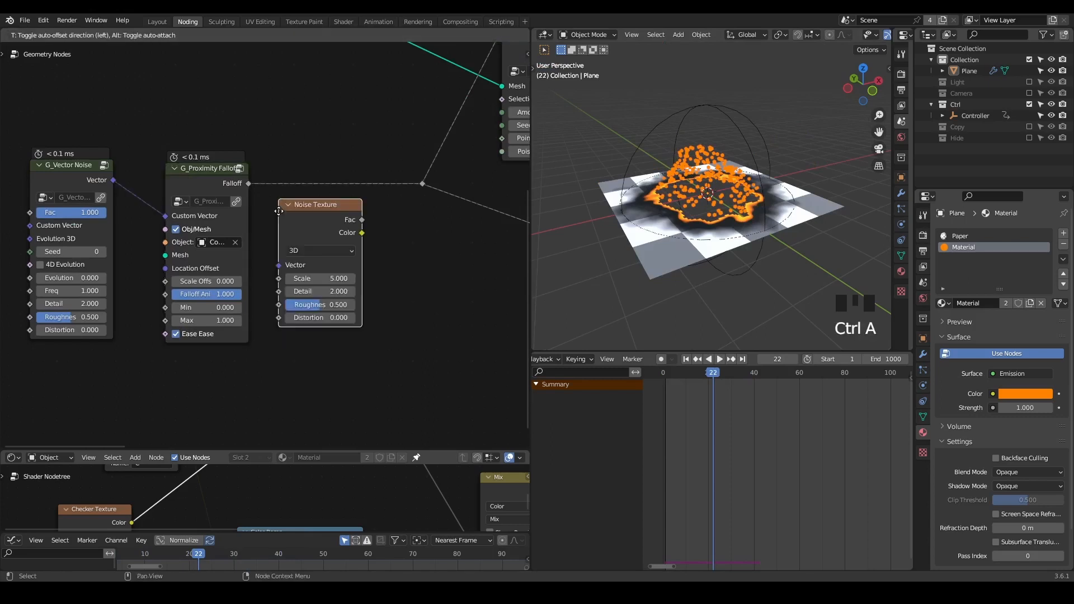
left_click(261, 236)
middle_click_drag(345, 180, 337, 266)
scroll(230, 107, "down", 2)
left_click(222, 108, "ctrl+shift")
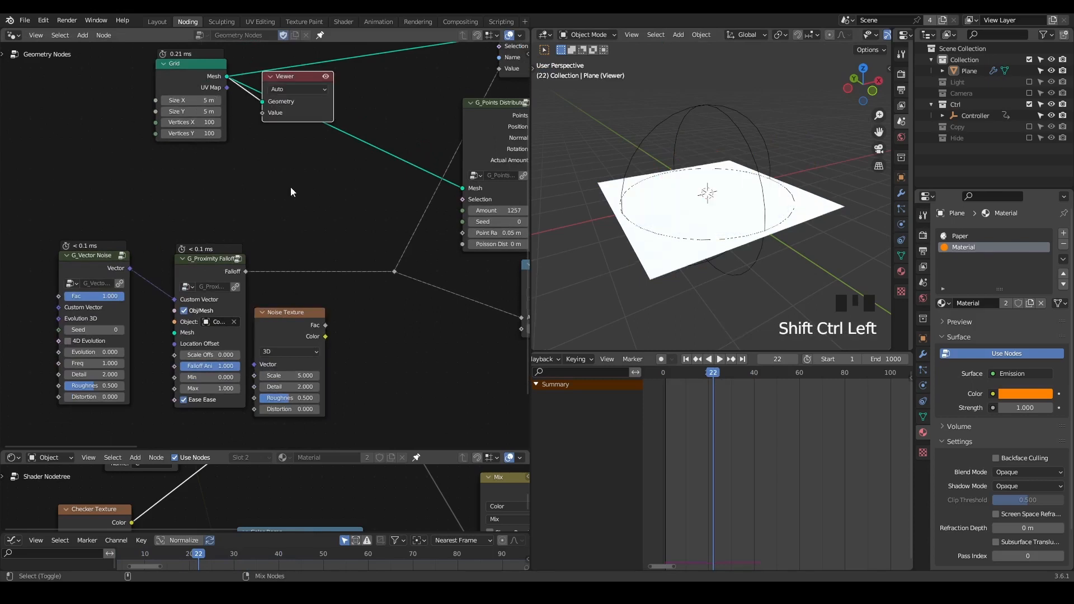
left_click(304, 317, "ctrl+shift")
scroll(632, 217, "up", 3)
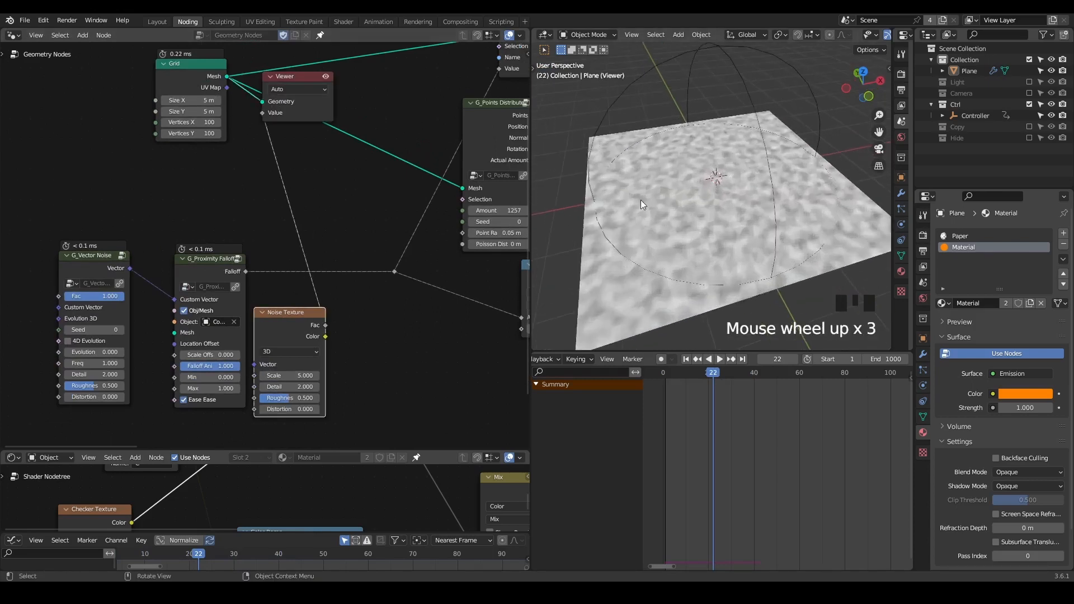
Set Noise Texture's Scale to 1.240 and Roughness to 0, and move it into the space vacated by the falloff nodes
left_click_drag(284, 374, 261, 400, "shift")
left_click_drag(227, 200, 71, 361)
key("g")
left_click(35, 172)
left_click_drag(286, 304, 123, 221)
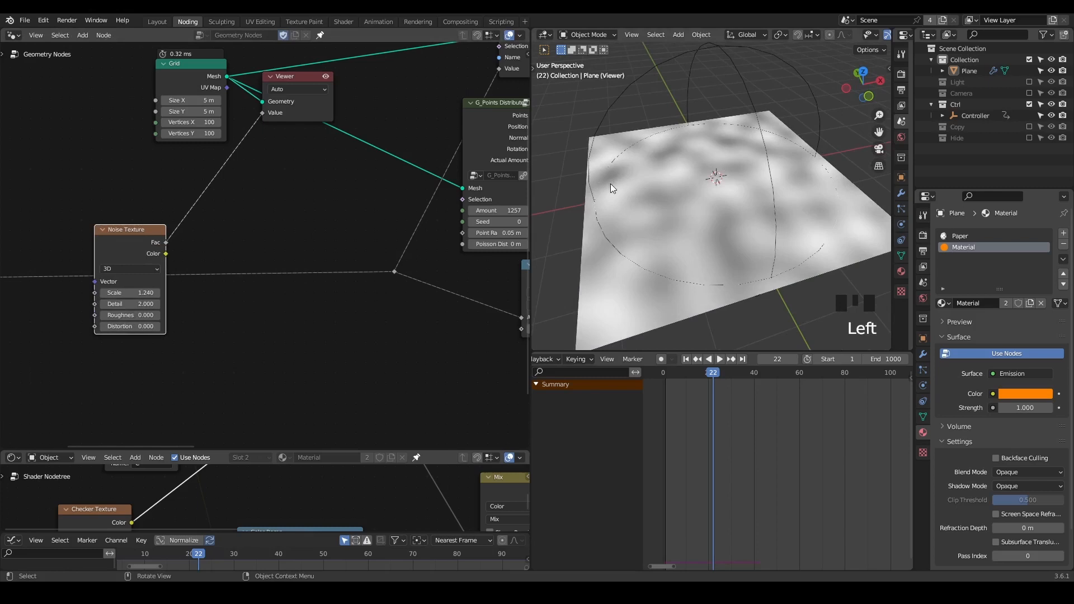
Move Grid back, add a reroute on its Mesh links, and collapse the Viewer beside the reroute
middle_click_drag(305, 153, 383, 169)
left_click_drag(255, 89, 161, 88)
right_click_drag(260, 82, 247, 143, "shift")
key("g")
left_click(428, 128)
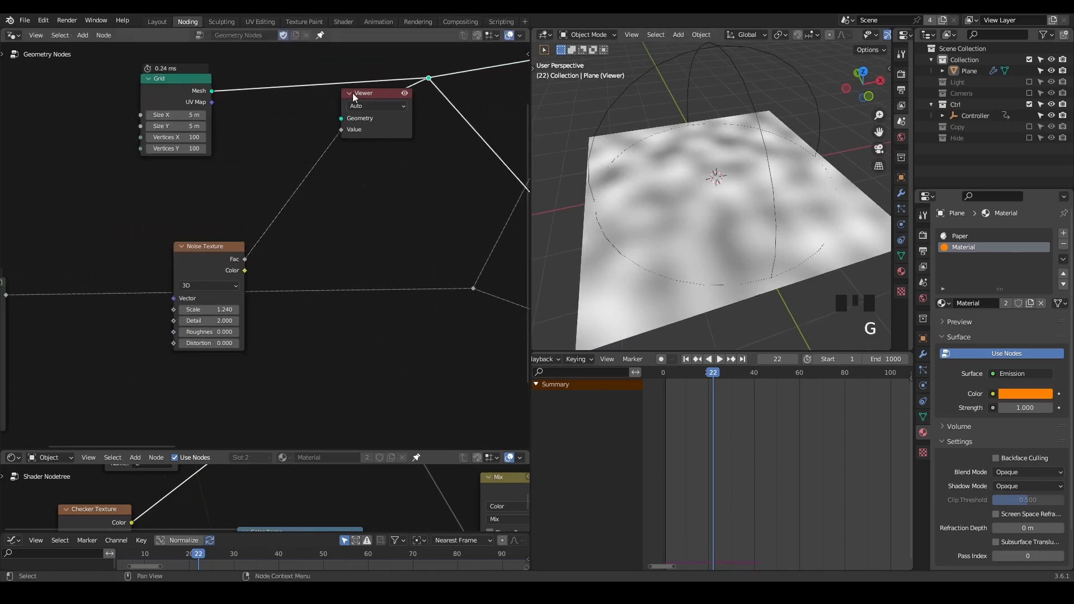
left_click(351, 94)
Insert a G_Normalize Field node after Noise Texture's Fac, feed it the Grid mesh as Geometry, and preview its Field in the Viewer
key("ctrl+a")
type("normaliz")
left_click(322, 187)
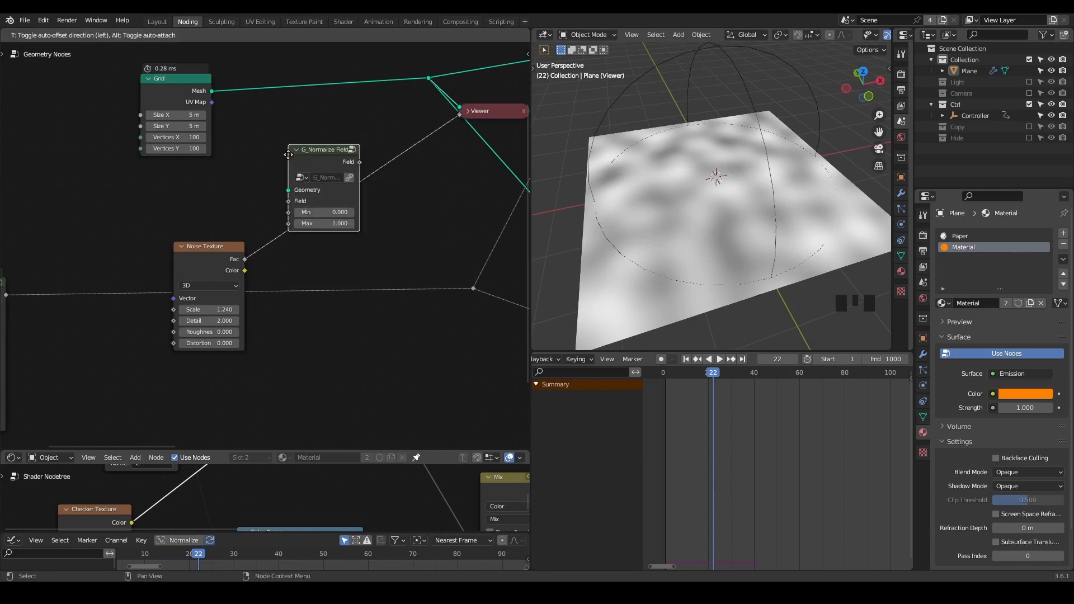
left_click(276, 90)
left_click_drag(306, 96, 316, 190)
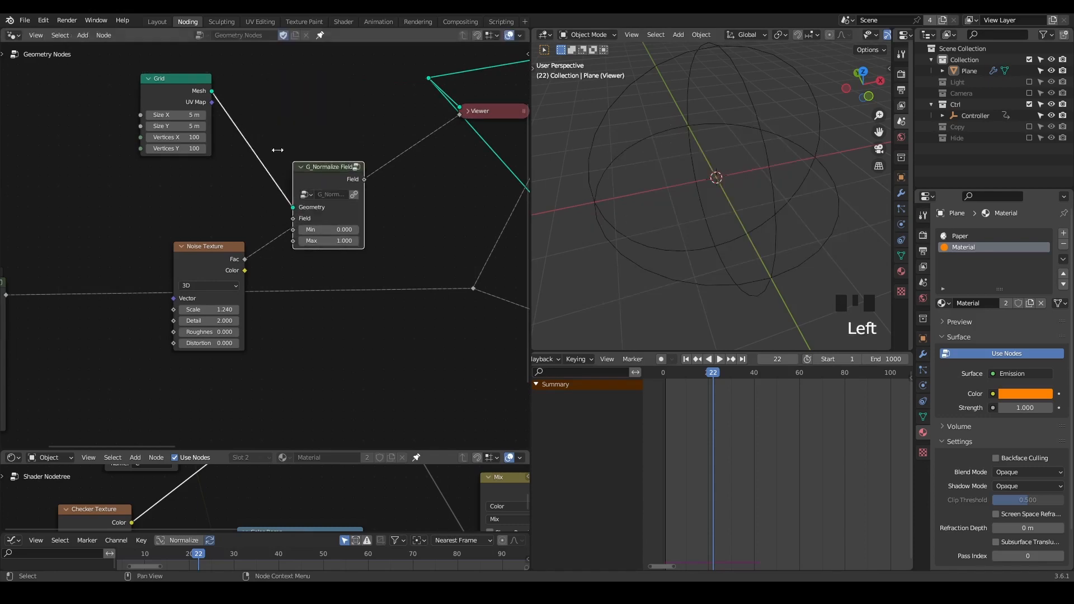
right_click_drag(204, 98, 428, 77, "alt")
left_click_drag(245, 261, 292, 220)
left_click(343, 175, "ctrl+shift")
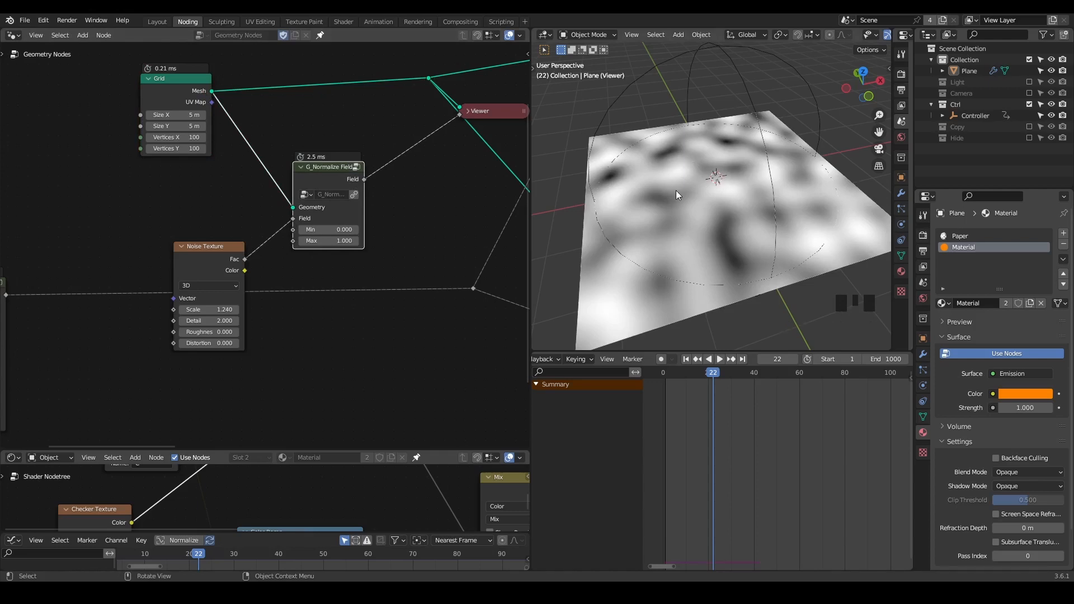
Space out the Noise Texture and G_Normalize Field nodes and set Noise Texture's Scale to 1.060
left_click_drag(325, 180, 333, 225)
left_click_drag(186, 264, 115, 309)
left_click_drag(342, 219, 308, 221)
middle_click_drag(478, 93, 404, 89)
middle_click_drag(174, 311, 256, 276)
mouse_move(147, 317)
left_mouse_down("shift")
mouse_move(122, 316)
mouse_move(137, 317)
left_mouse_up("shift")
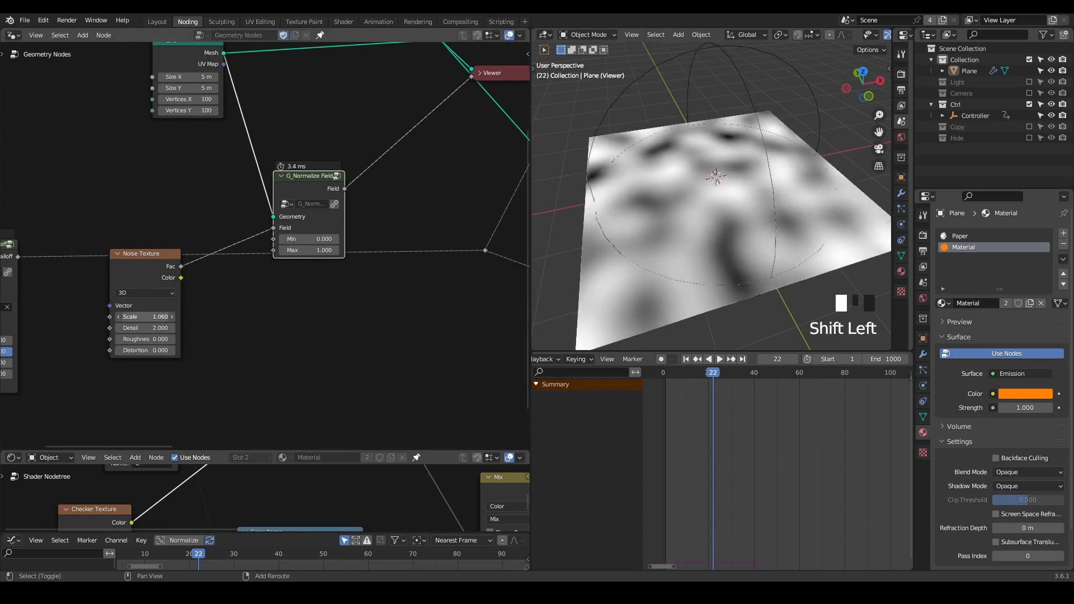
Insert an Add math node between G_Normalize Field and the Viewer, and arrange both nodes
left_click_drag(304, 196, 400, 211)
type("ad")
key("Return")
left_click(433, 176)
left_click_drag(434, 173, 395, 126, "alt")
Duplicate the Controller empty and rename the copy Noise
left_click(976, 119)
key("shift+d")
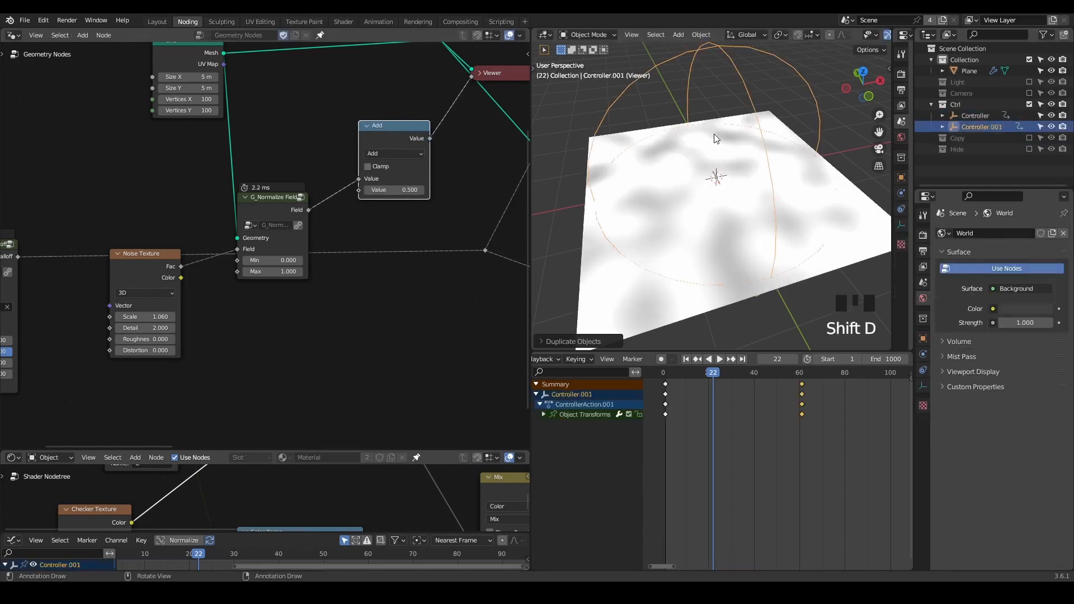
double_click(983, 122)
key("Left")
key("Left")
key("Left")
key("Left")
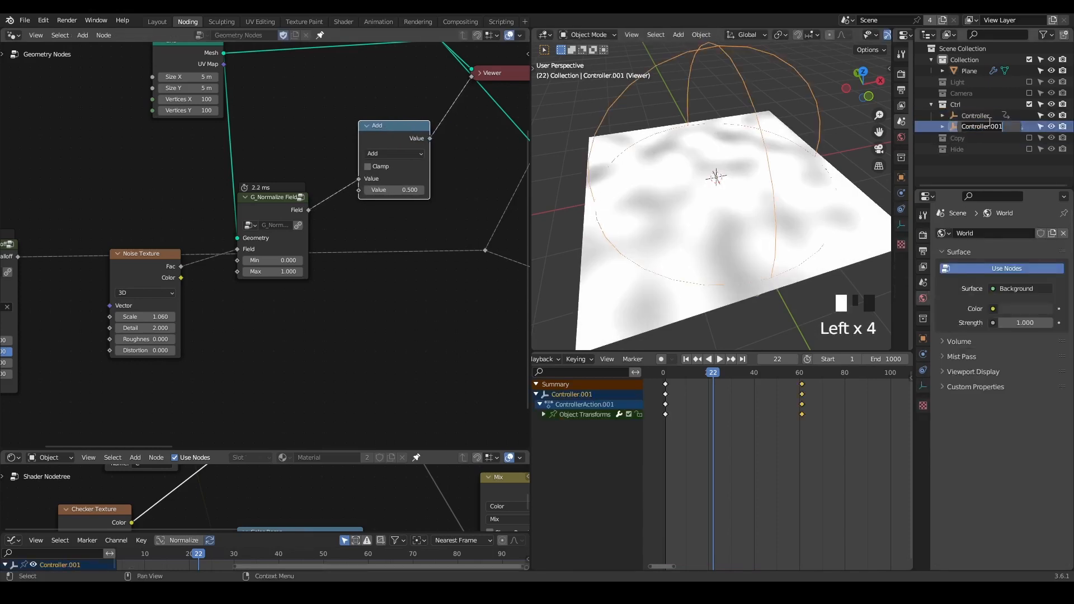
type("Noise")
key("Return")
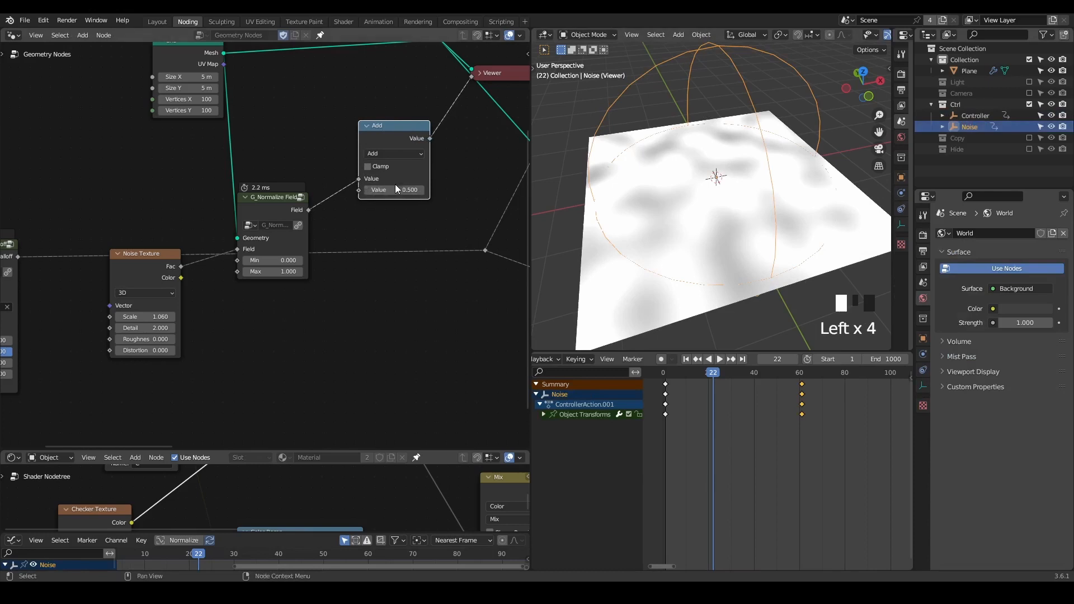
Add a G_Controller node below G_Normalize Field and assign the Noise empty as its Object
key("shift+a")
type("contro")
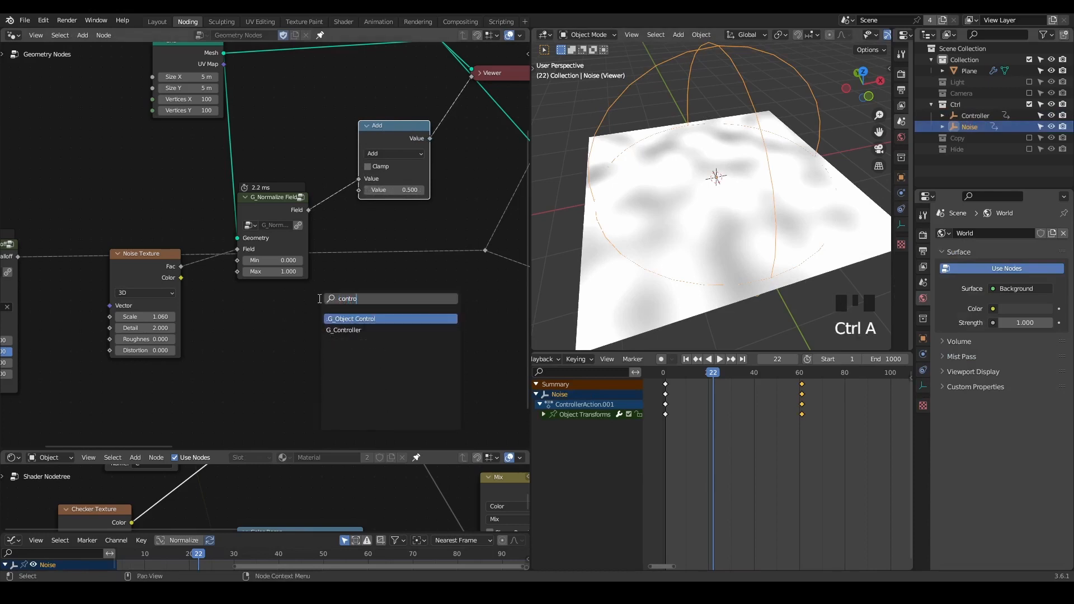
left_click(344, 330)
left_click(306, 425)
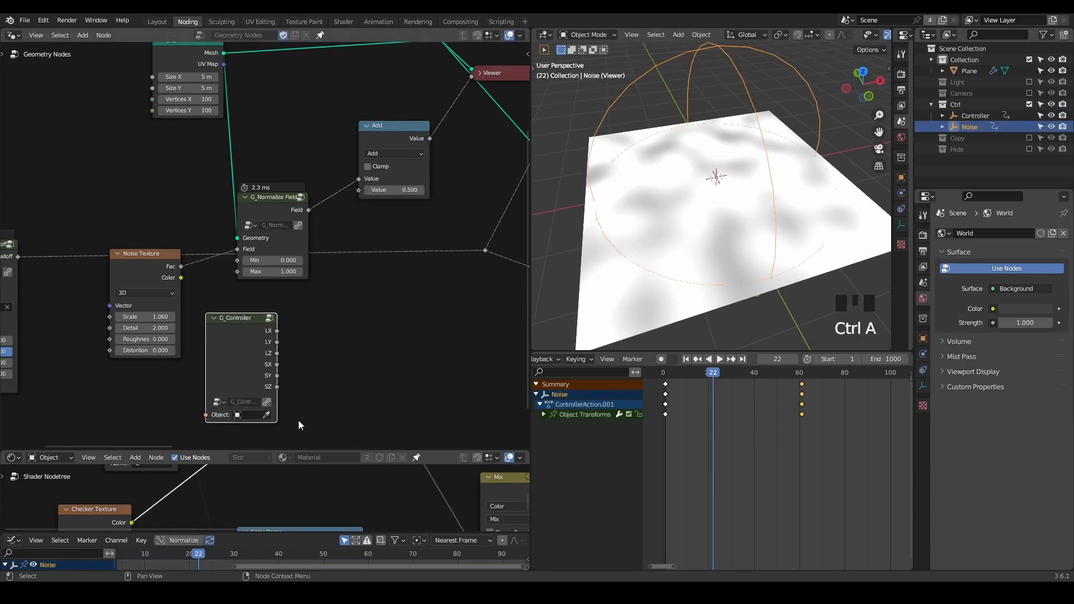
left_click(267, 415)
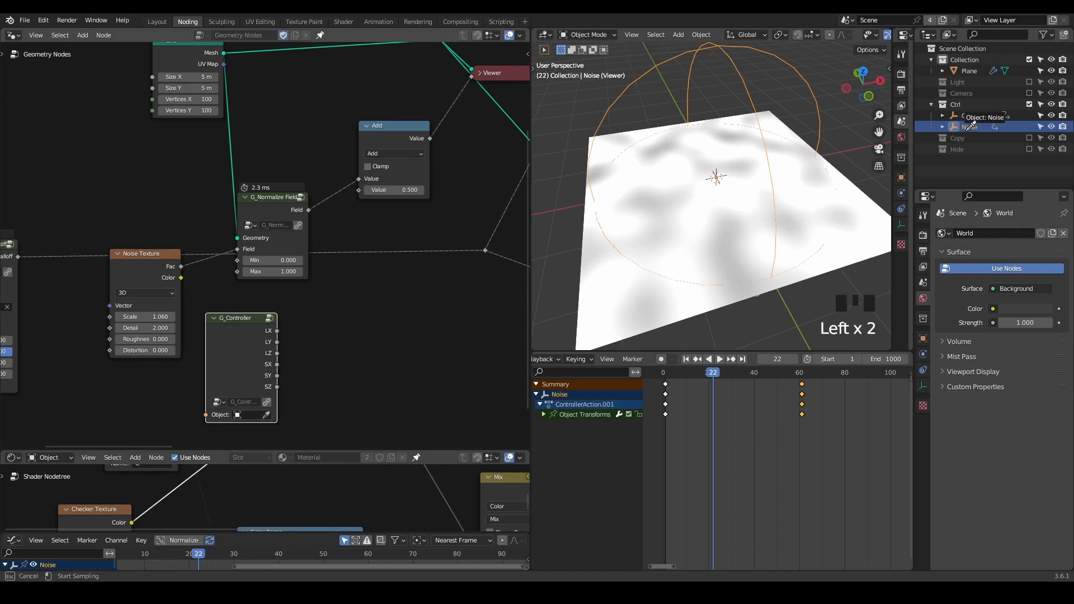
left_click(968, 128)
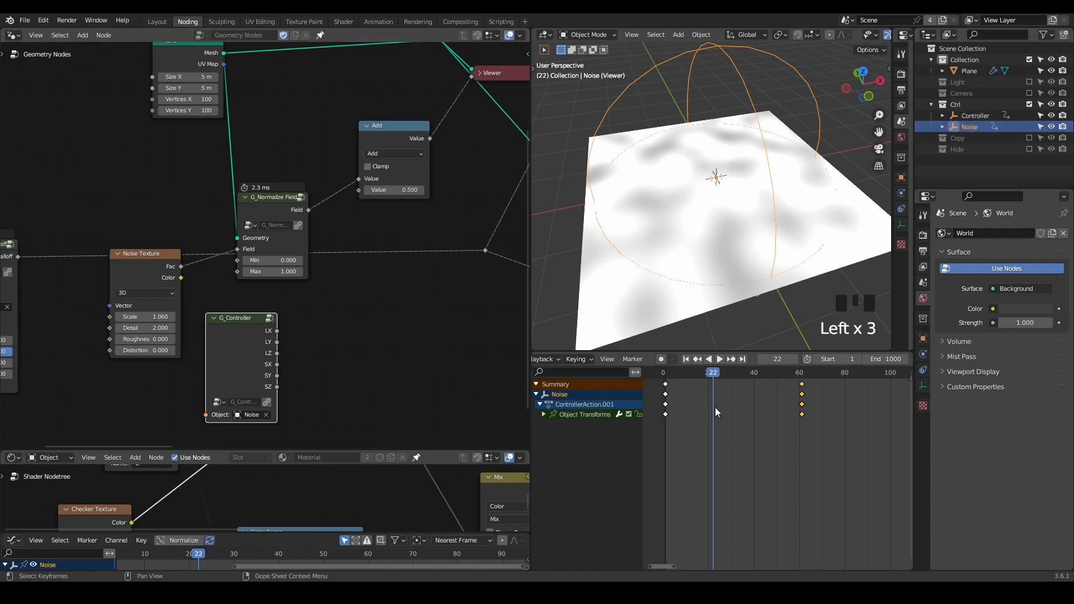
Clear the Noise empty's scale keyframes and keyframe only its Location X at frame 1
left_click(924, 338)
right_click(1000, 354)
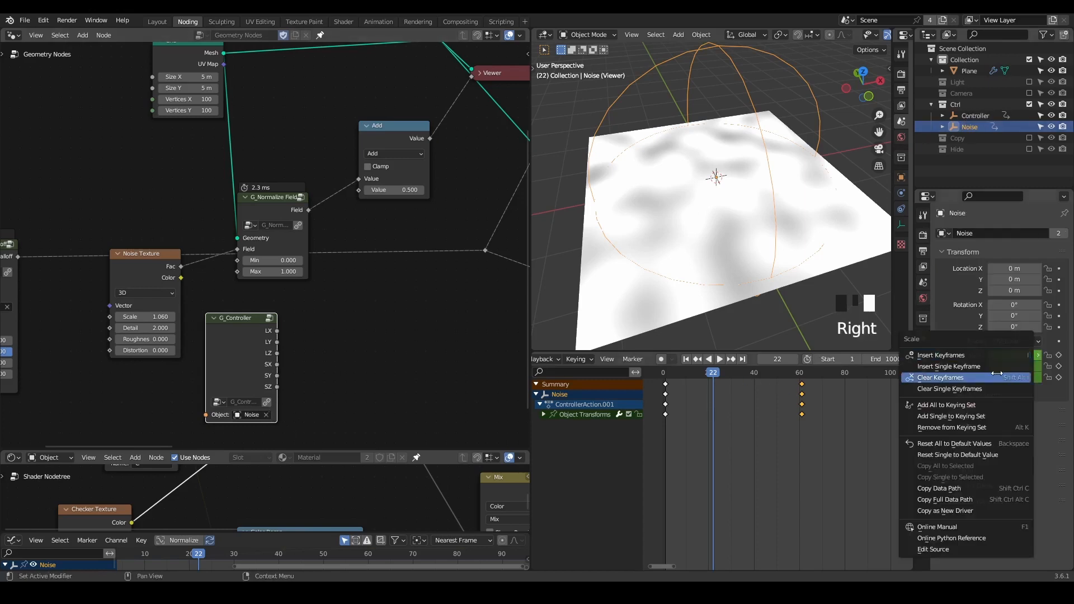
left_click(998, 374)
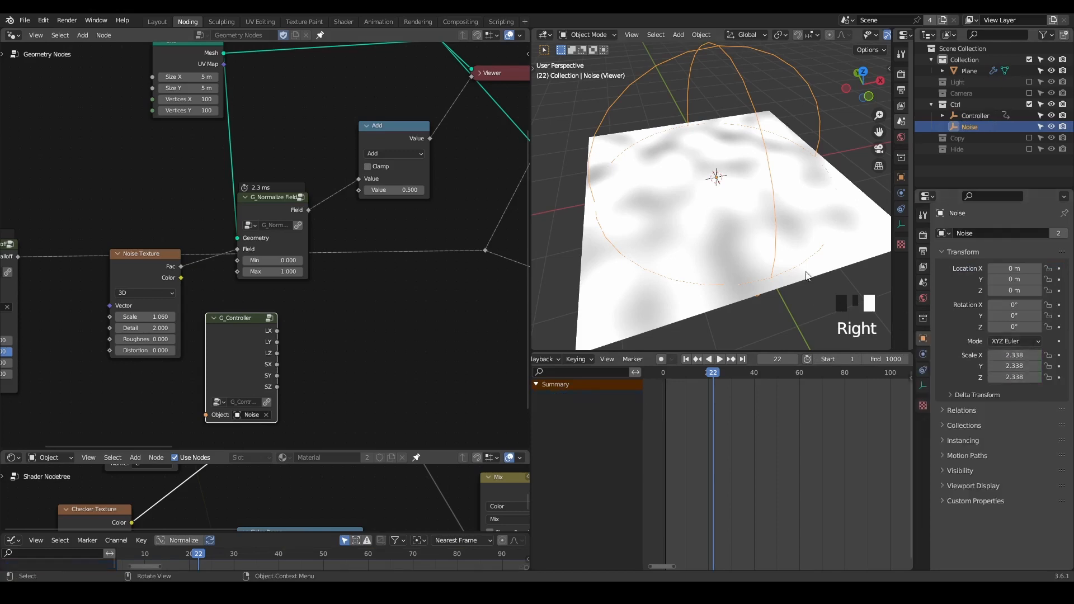
left_click(686, 359)
right_click_drag(962, 269, 963, 281)
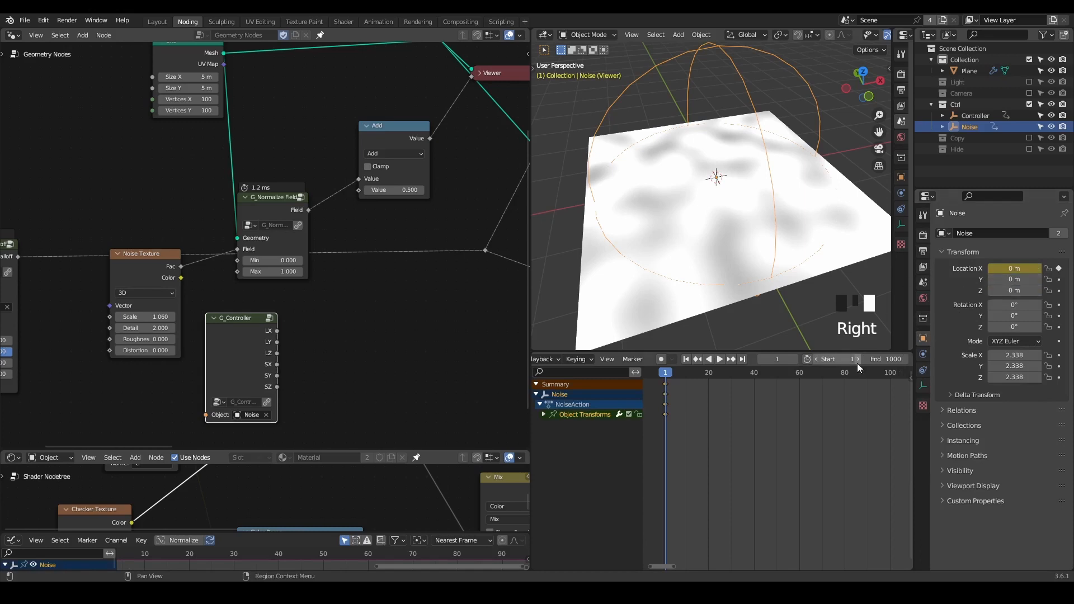
Connect G_Controller's LX to Add's second Value and keyframe the Noise empty's Location X at -1 m on frame 1
left_click_drag(274, 333, 346, 228)
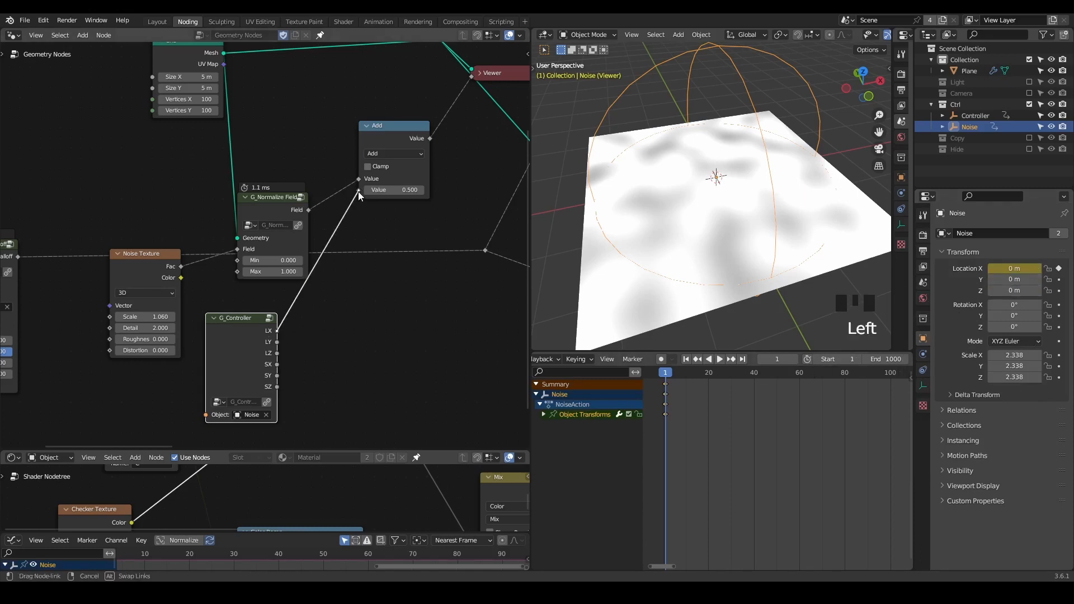
left_click_drag(358, 191, 358, 191)
double_click(1013, 269)
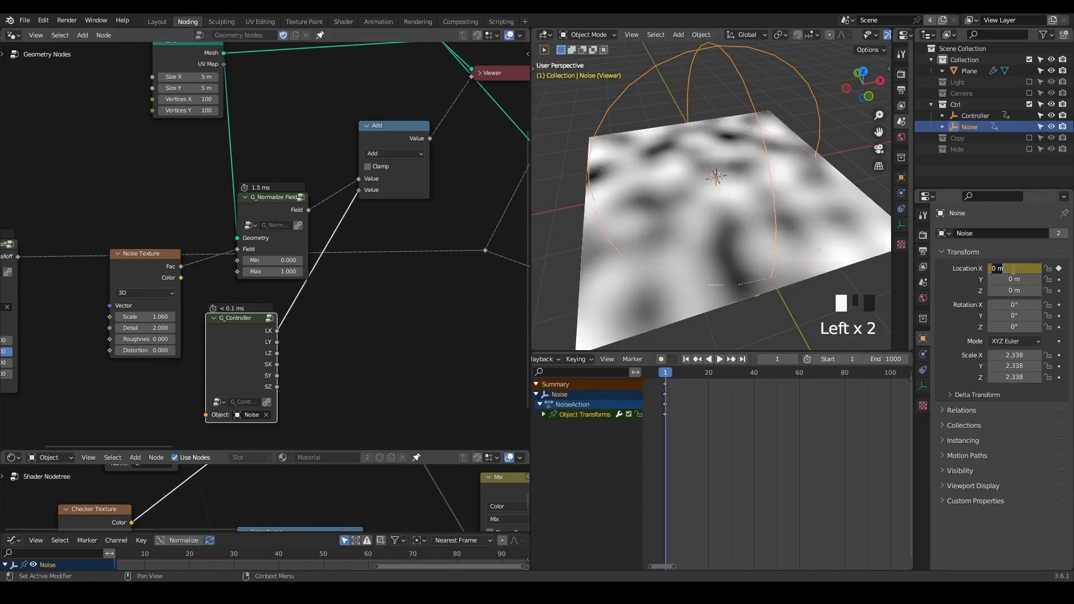
key("Return")
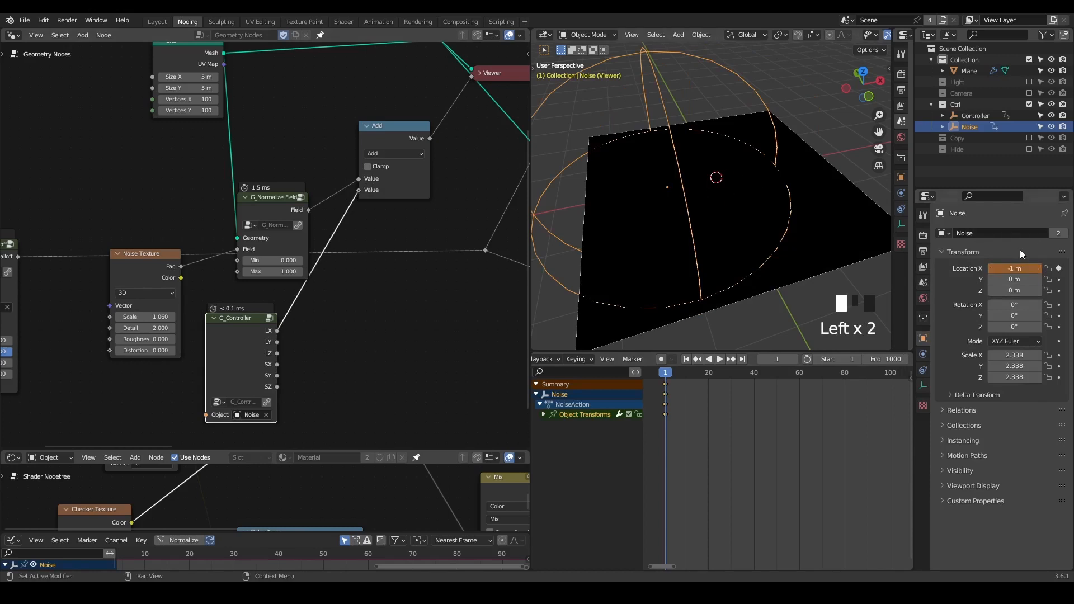
right_click(1014, 268)
left_click(1002, 276)
Keyframe the Noise empty's Location X at 1 m on frame 128 and return to the first frame
scroll(881, 452, "down", 8)
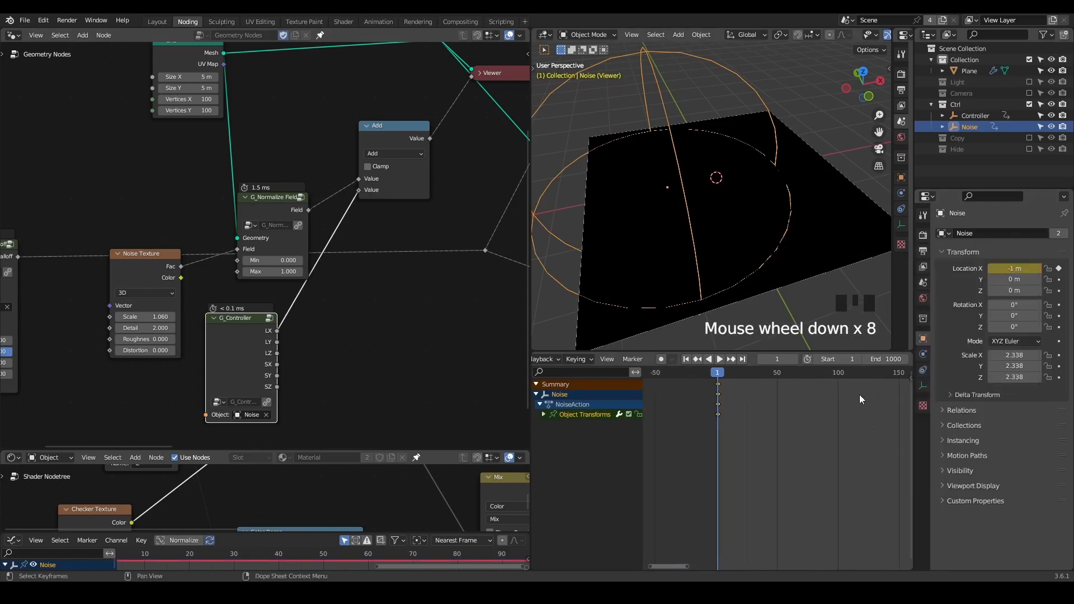
left_click_drag(784, 371, 872, 370)
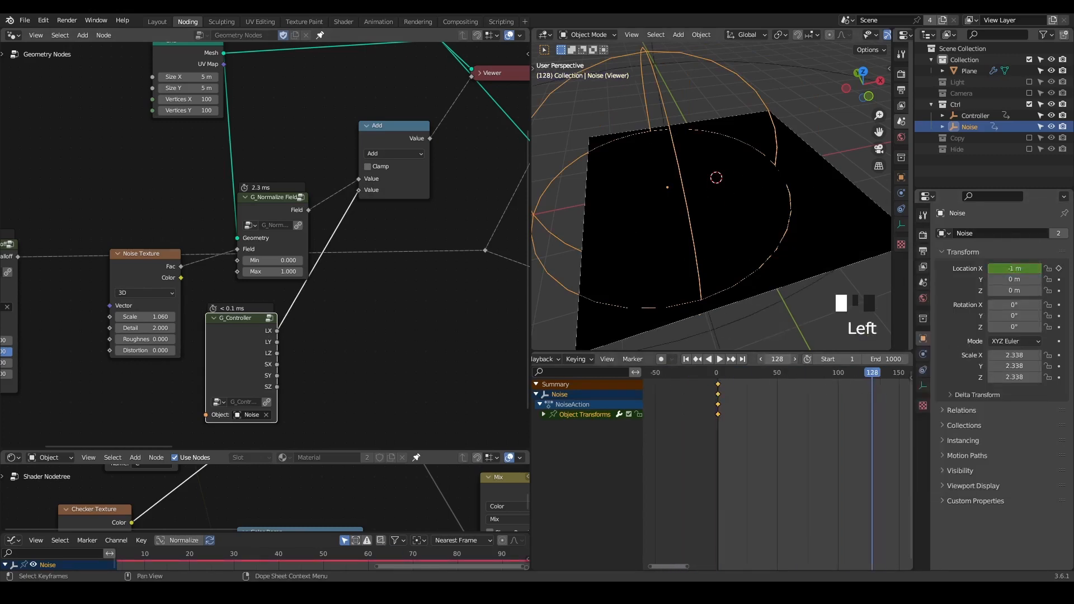
double_click(1016, 272)
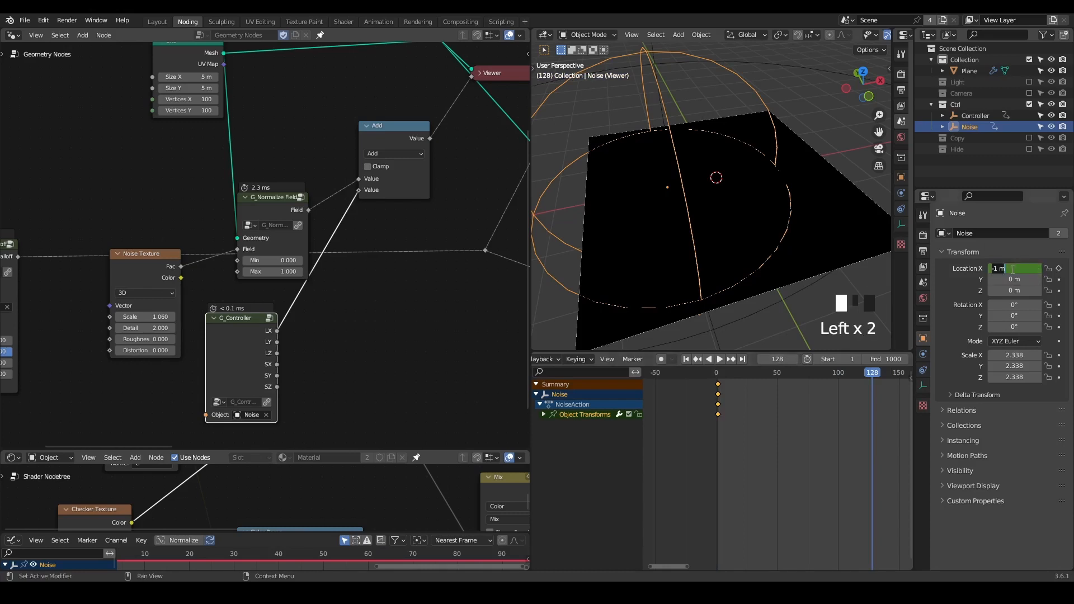
key("Return")
right_click(1007, 269)
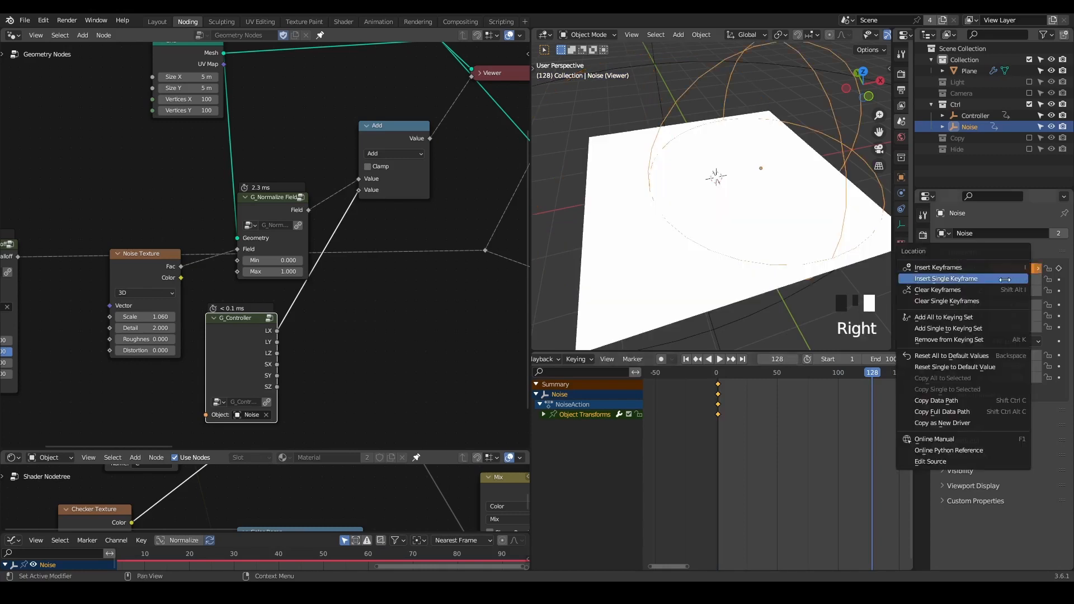
left_click(1003, 279)
key("shift+space")
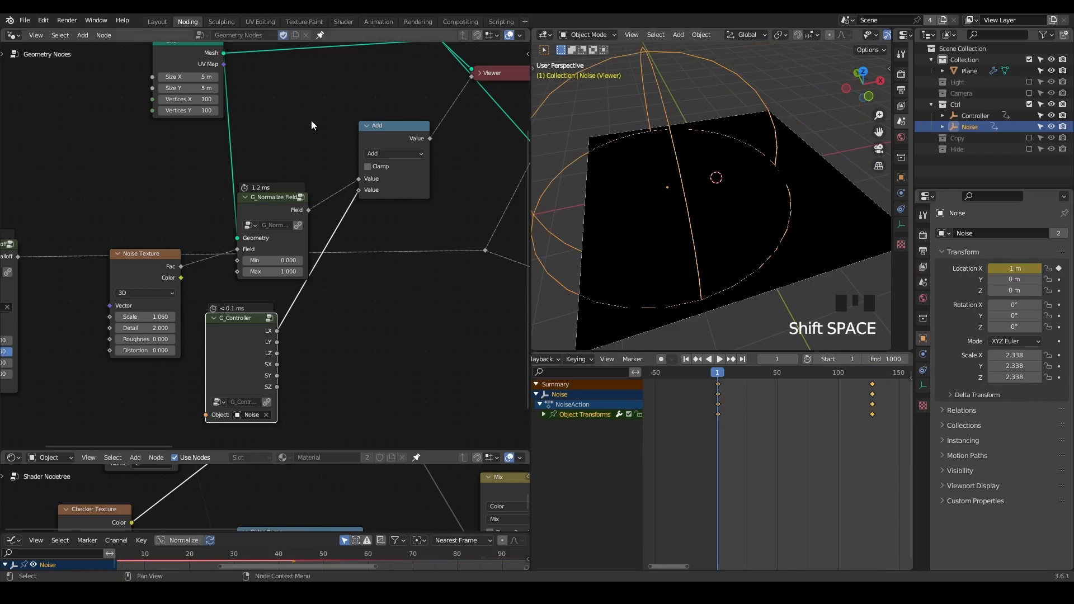
Delete the Viewer node and connect Add's Value to the reroute feeding the burn and particle nodes
middle_click_drag(312, 125, 213, 224)
left_click(407, 173)
key("x")
middle_click_drag(322, 249, 312, 199)
left_click_drag(302, 169, 362, 279)
middle_click_drag(327, 260, 365, 227)
left_click_drag(293, 147, 298, 220)
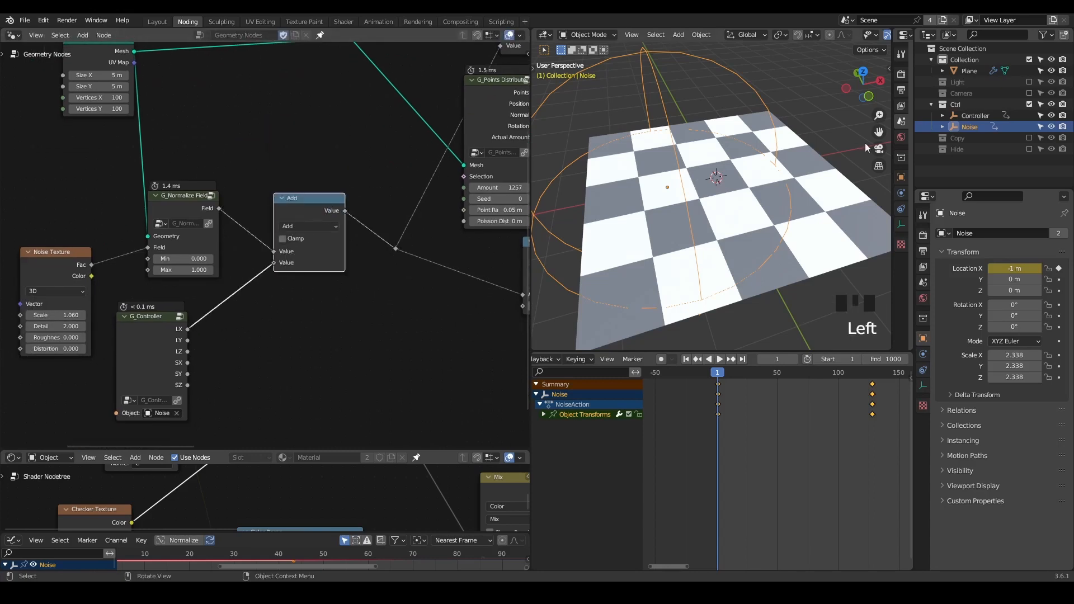
Play the animation to frame 134 with a stop at frame 78 to check the burning and embers
key("space")
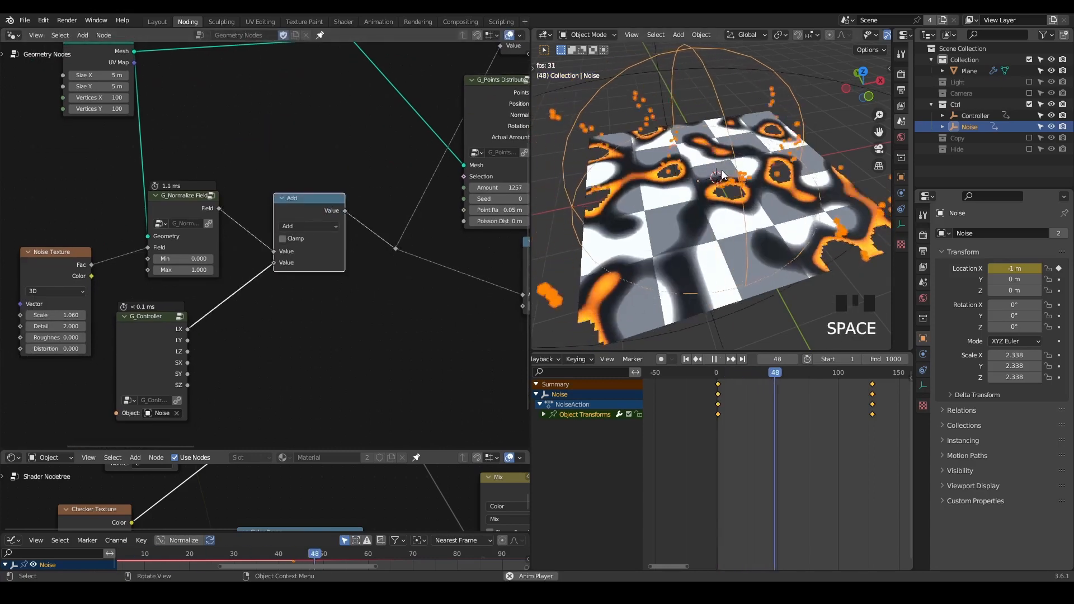
key("space")
scroll(724, 229, "down", 2)
middle_click_drag(724, 230, 723, 226)
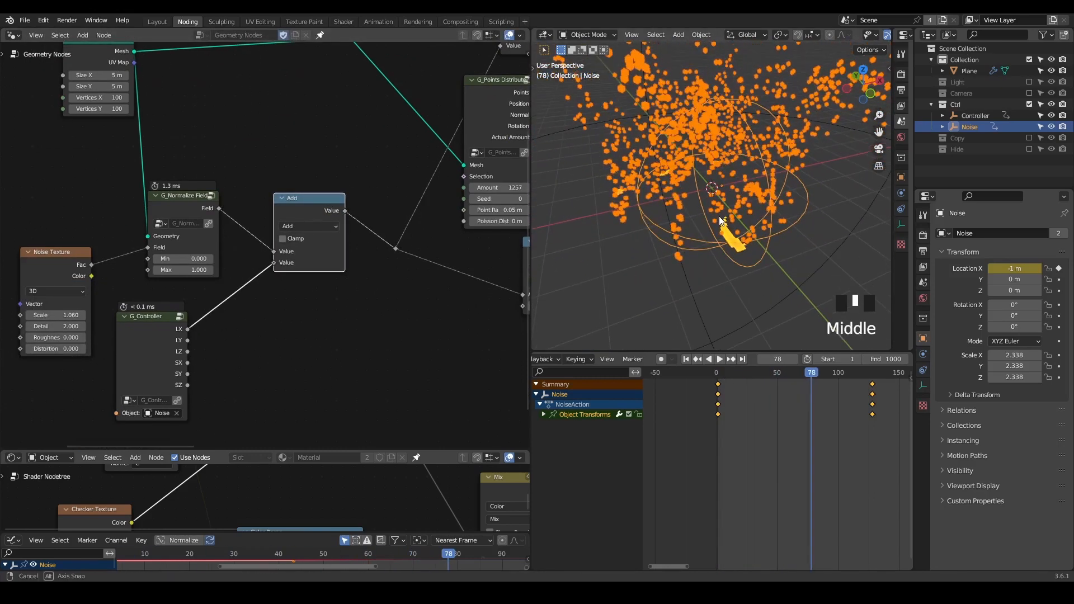
key("space")
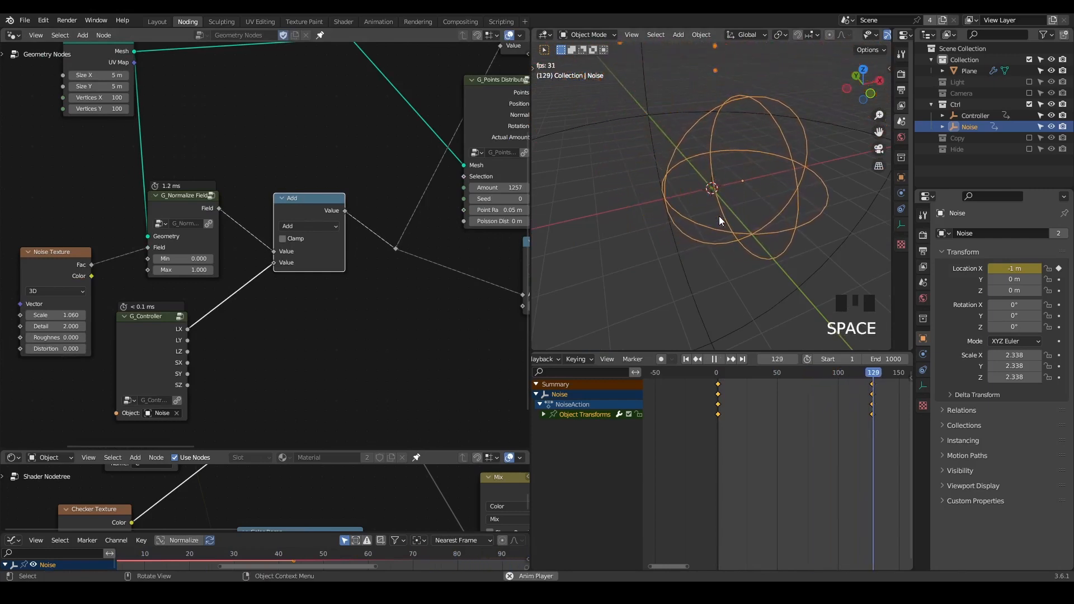
key("space")
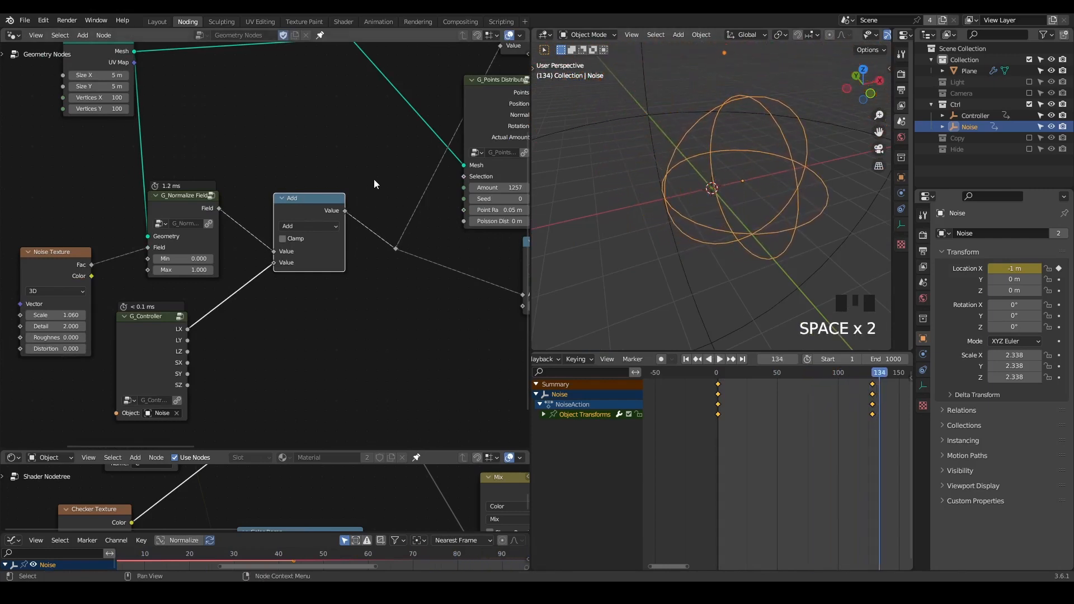
Select the Grid, noise, controller and Add nodes together and move them away from the downstream nodes
middle_click_drag(391, 145, 456, 153)
scroll(437, 200, "down", 2)
scroll(459, 150, "down", 3)
left_click(464, 76)
left_click_drag(464, 75, 37, 392)
key("g")
left_click(310, 140)
middle_click_drag(401, 169, 327, 193)
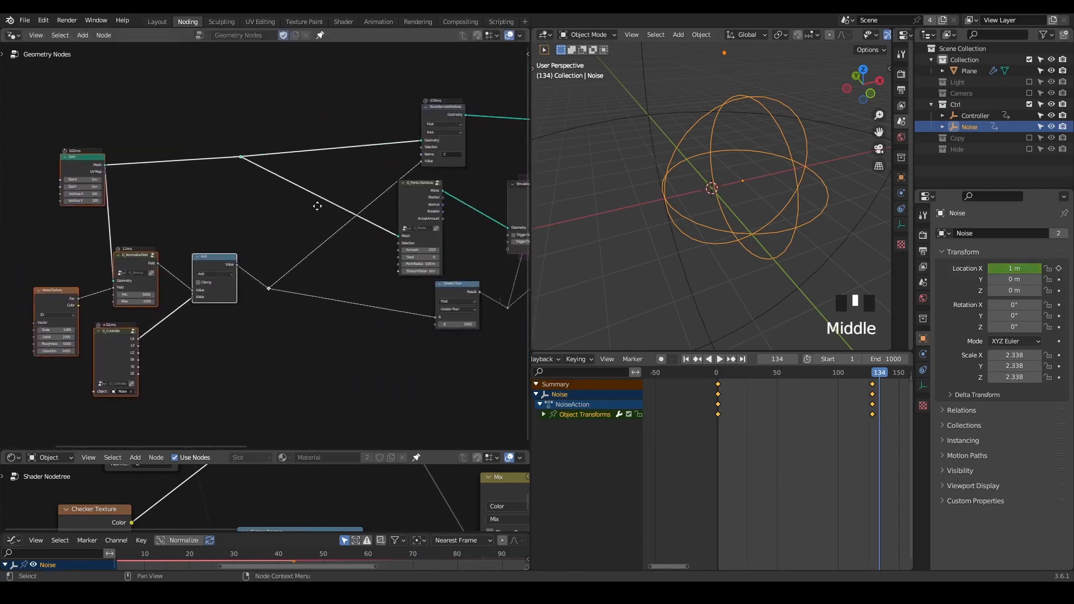
Replay the animation from the start to frame 45 and view the plane in solid shading
scroll(316, 209, "up", 4)
key("shift+space")
key("space")
key("space")
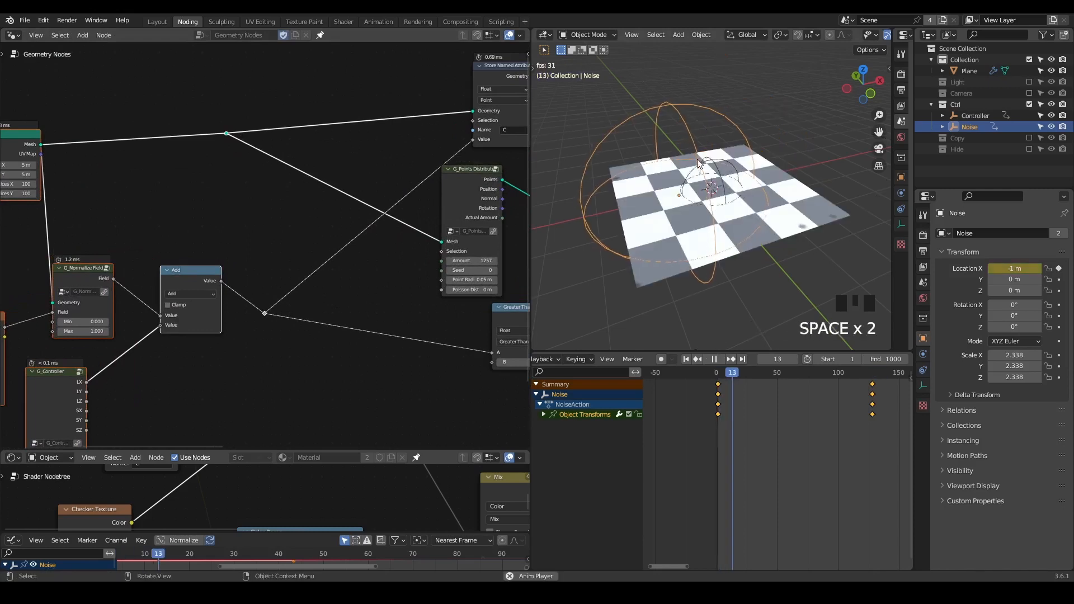
key("space")
key("z")
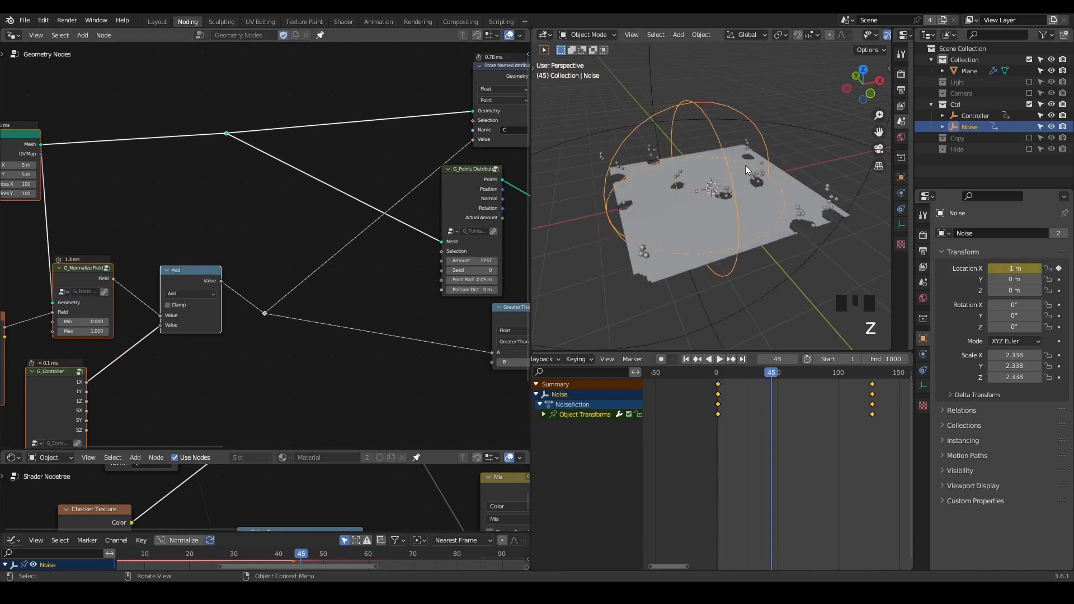
scroll(699, 190, "up", 2)
middle_click_drag(700, 189, 734, 166, "shift")
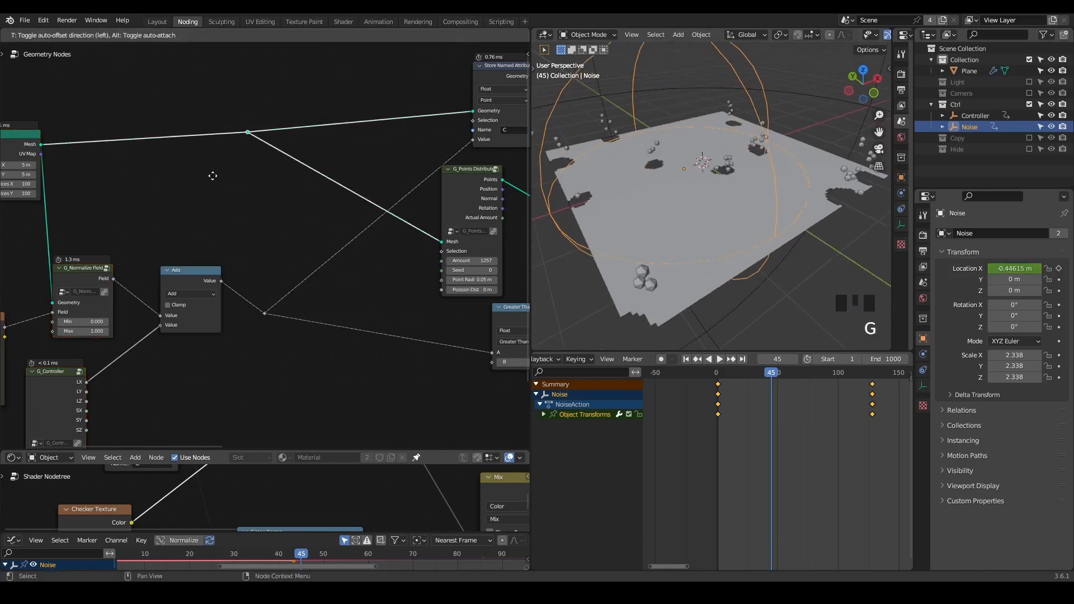
Insert a Set Position node between Grid's Mesh output and the reroute
middle_click_drag(314, 207, 396, 166)
key("ctrl+a")
type("set pos")
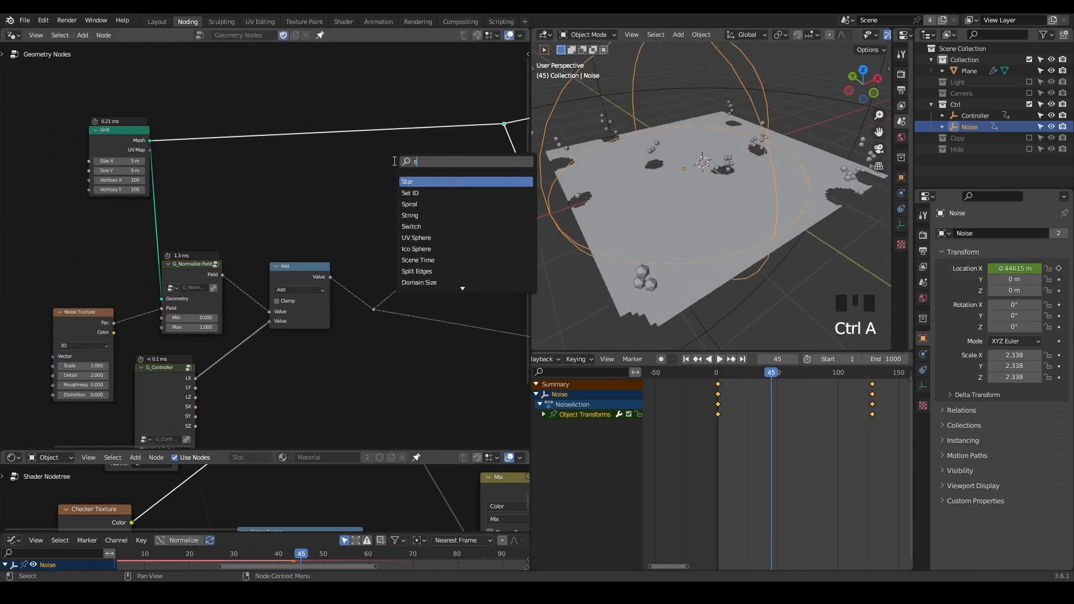
key("Return")
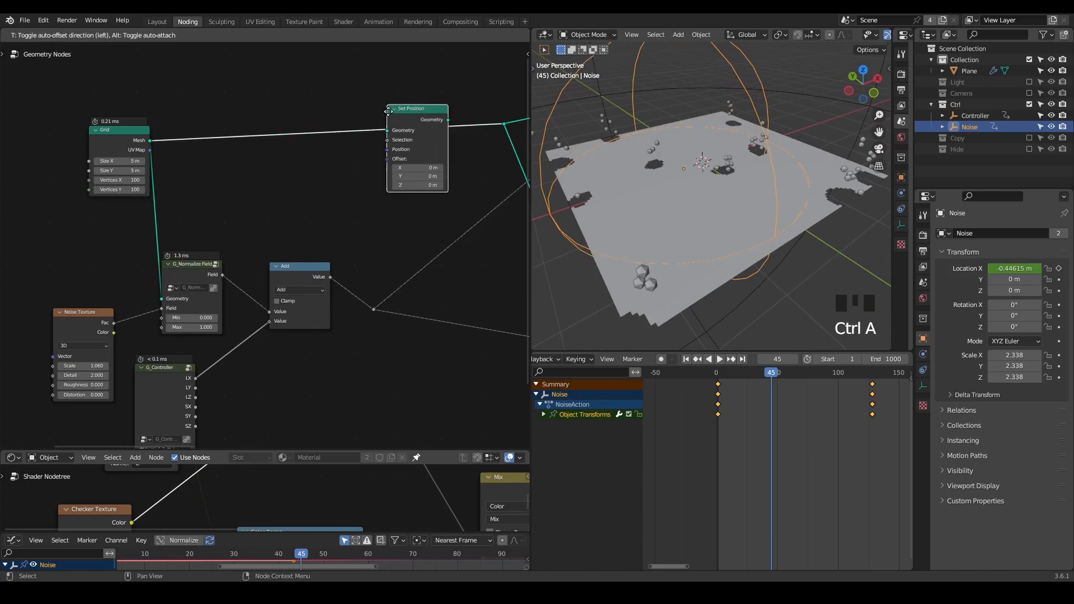
left_click(404, 104)
Add a G_Noise 3D node below the Add node
middle_click_drag(413, 221, 373, 163)
scroll(378, 158, "down", 2)
key("ctrl+a")
type("noise 3")
key("Return")
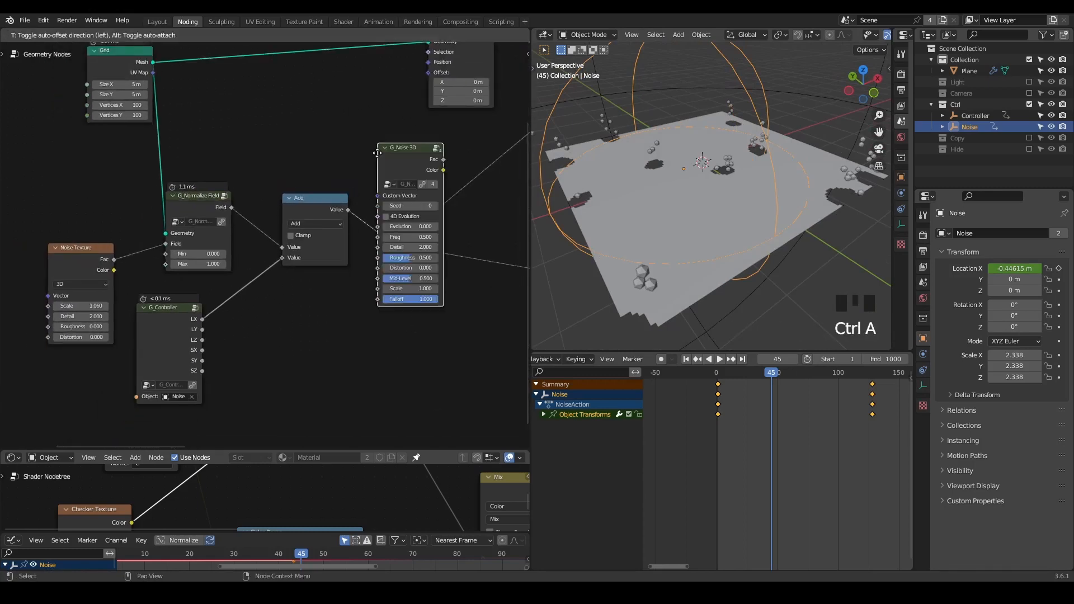
left_click(308, 285)
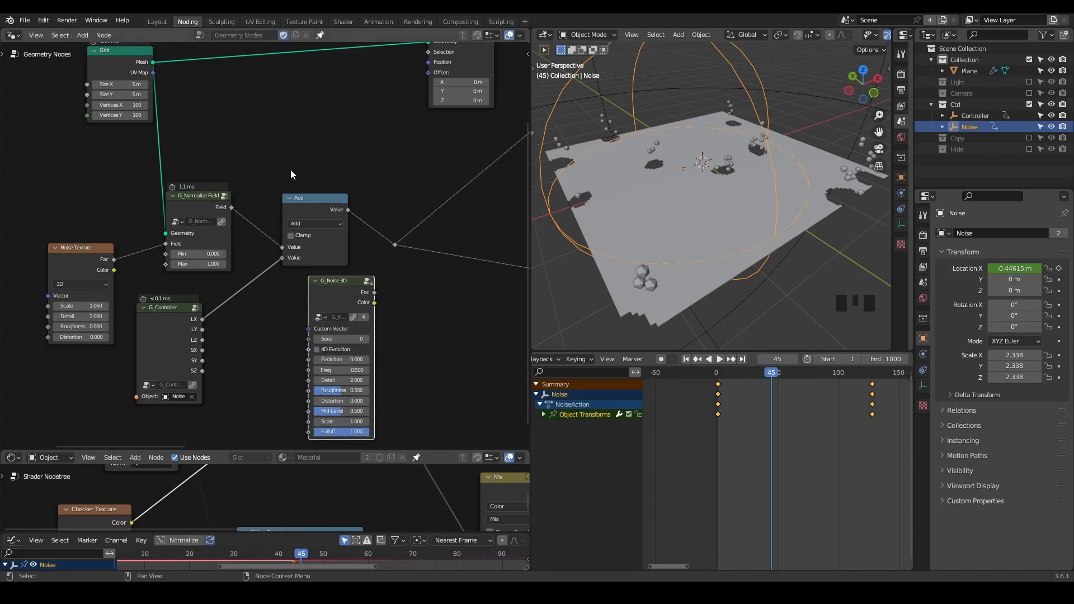
Select the Grid, noise, controller and Add nodes together and move them to make room ahead of the downstream nodes
middle_click_drag(254, 163, 290, 156)
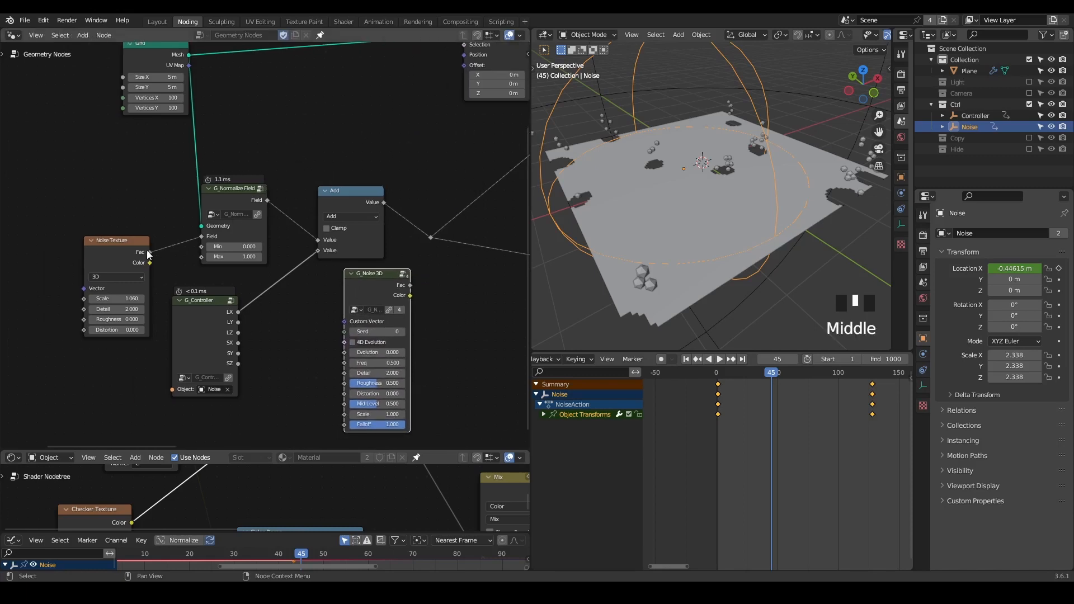
scroll(291, 165, "down", 2)
left_click_drag(377, 48, 83, 247)
left_click(223, 307, "shift")
key("g")
left_click(107, 164)
Connect G_Noise 3D's Color output to Set Position's Offset and set the noise Scale to 1.2
left_click_drag(358, 286, 271, 192)
scroll(275, 234, "up", 3)
middle_click_drag(275, 234, 196, 327)
left_click_drag(297, 190, 462, 60)
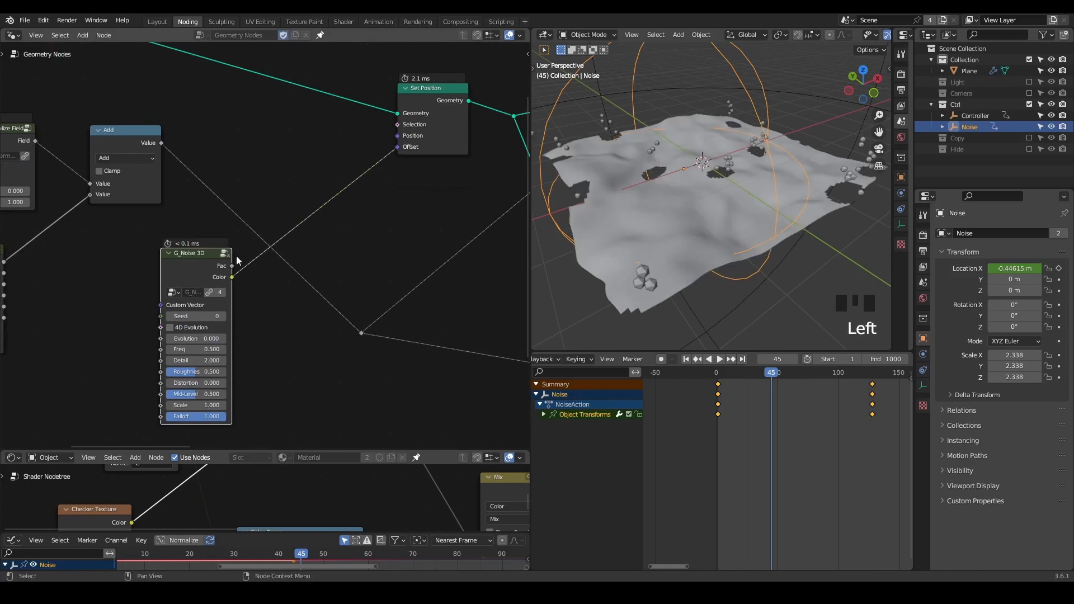
left_click_drag(236, 260, 347, 186)
left_click_drag(317, 331, 338, 331)
Move Set Position to directly after the Store Named Attribute node and feed G_Noise 3D's Color into its Offset again
middle_click_drag(412, 225, 159, 285)
scroll(159, 284, "down", 1)
scroll(159, 285, "down", 2)
left_click_drag(190, 177, 435, 132, "alt")
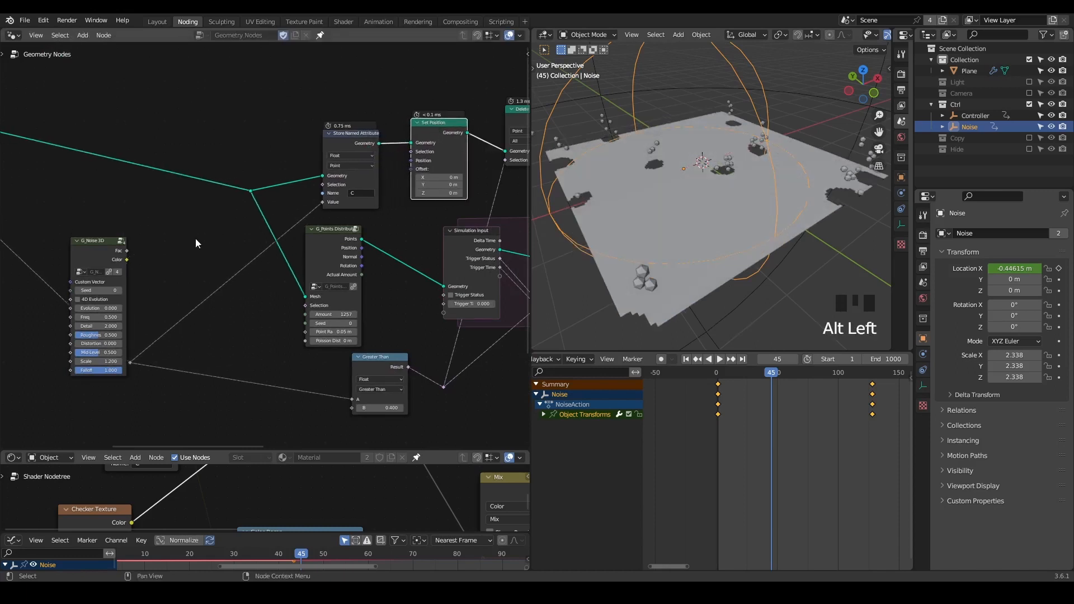
left_click_drag(125, 260, 410, 169)
Rearrange G_Noise 3D, the reroutes, Store Named Attribute and Set Position into a tidier layout
left_click_drag(101, 252, 185, 360)
left_click(251, 191)
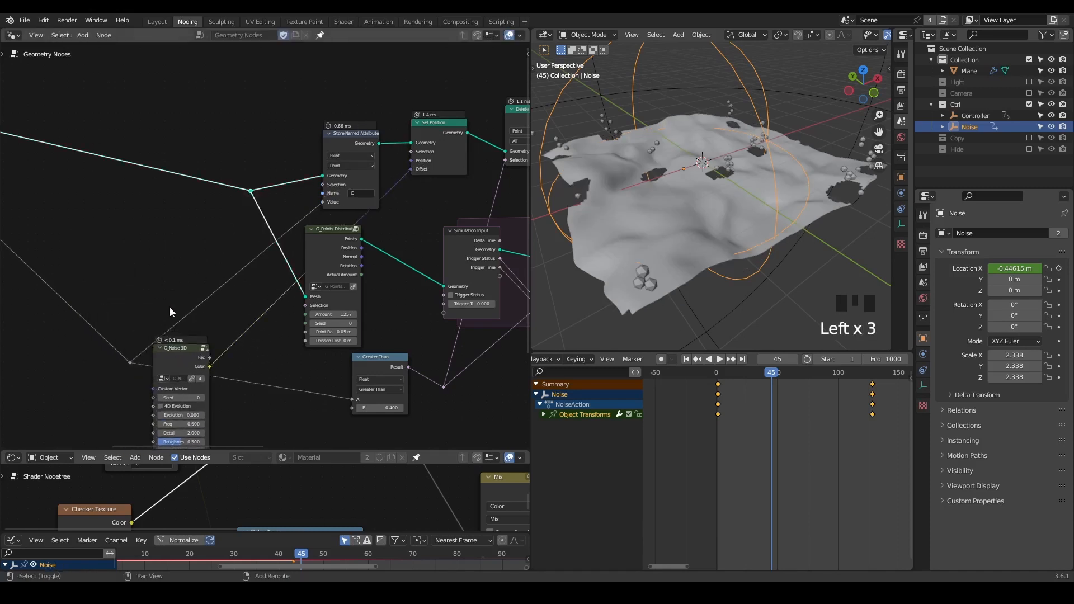
left_click(130, 363, "shift")
key("g")
left_click(72, 217)
left_click_drag(363, 144, 260, 130)
left_click_drag(416, 134, 336, 132)
left_click_drag(180, 347, 196, 252)
middle_click_drag(202, 263, 337, 203)
middle_click_drag(556, 231, 592, 227)
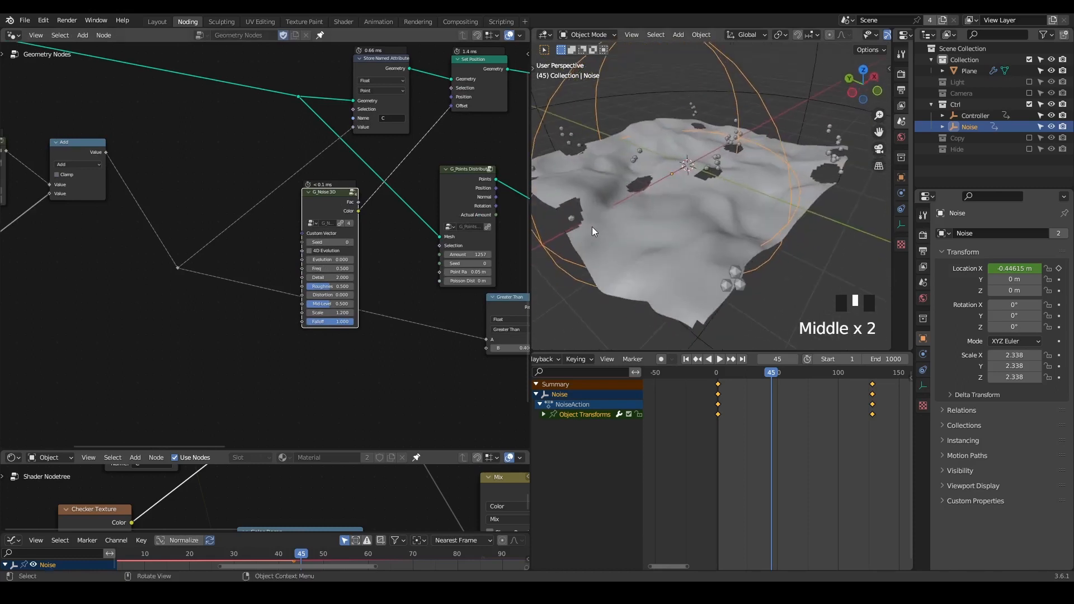
Connect the reroute carrying the Add value to G_Noise 3D's Falloff input
middle_click_drag(224, 304, 351, 259)
left_click_drag(312, 223, 441, 278)
left_click_drag(459, 157, 478, 193)
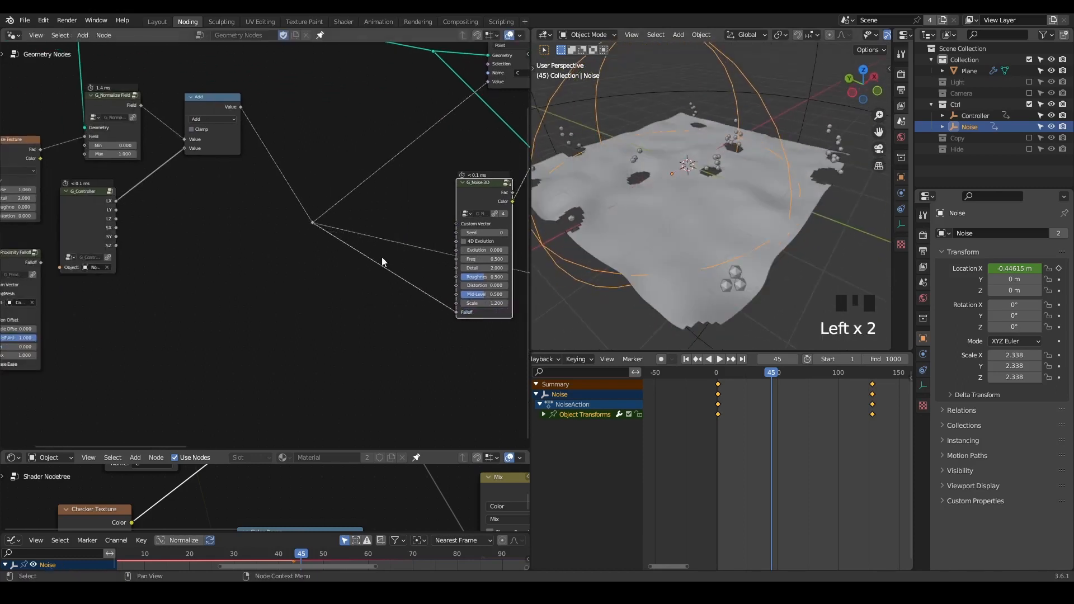
Insert a Color Ramp node on the link between the reroute and G_Noise 3D's Falloff
key("ctrl+a")
type("color")
key("Down")
key("Down")
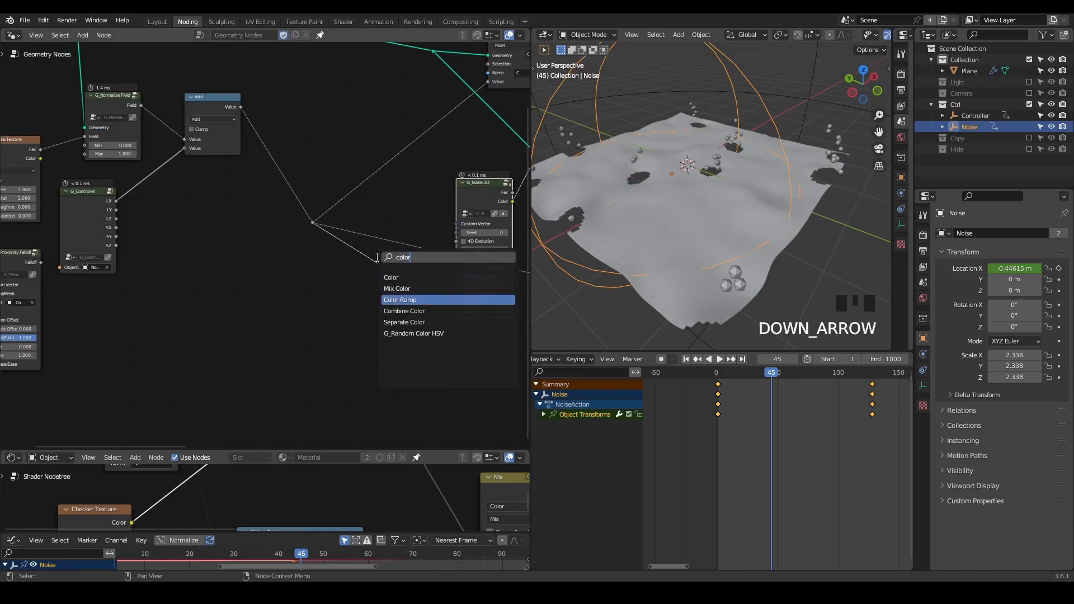
key("Return")
left_click(347, 256)
Tighten the Color Ramp by moving the black stop inward and the white stop to position 0.341
scroll(378, 316, "up", 3)
middle_click_drag(364, 314, 312, 305)
scroll(310, 305, "up", 3)
mouse_move(291, 319)
left_mouse_down()
mouse_move(321, 327)
mouse_move(286, 317)
mouse_move(326, 315)
mouse_move(311, 319)
left_mouse_up()
left_click_drag(416, 312, 319, 311)
middle_click_drag(323, 311, 225, 320)
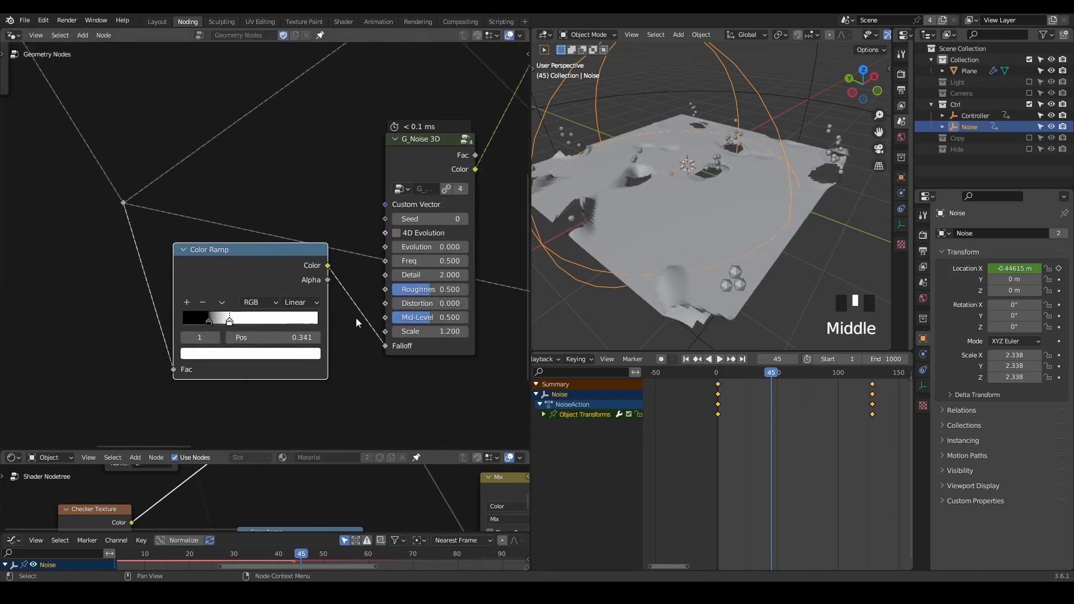
Set G_Noise 3D's Scale to 1.45 to strengthen the displacement around the burnt holes
left_click_drag(431, 331, 414, 331, "shift")
middle_click_drag(727, 201, 771, 202)
middle_click_drag(426, 258, 431, 263)
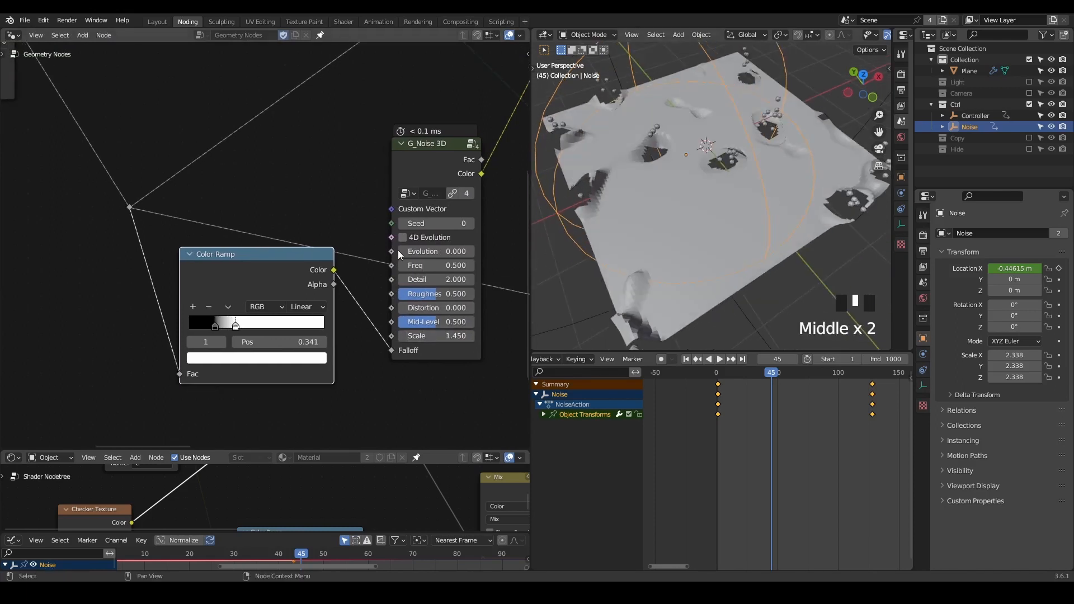
Move the Color Ramp's black stop to position 0.059 and set G_Noise 3D's Freq to 1.68
mouse_move(432, 266)
left_mouse_down()
mouse_move(448, 265)
mouse_move(430, 265)
left_mouse_up()
left_click(216, 327)
left_click_drag(216, 328, 197, 327)
left_click_drag(428, 265, 415, 265, "shift")
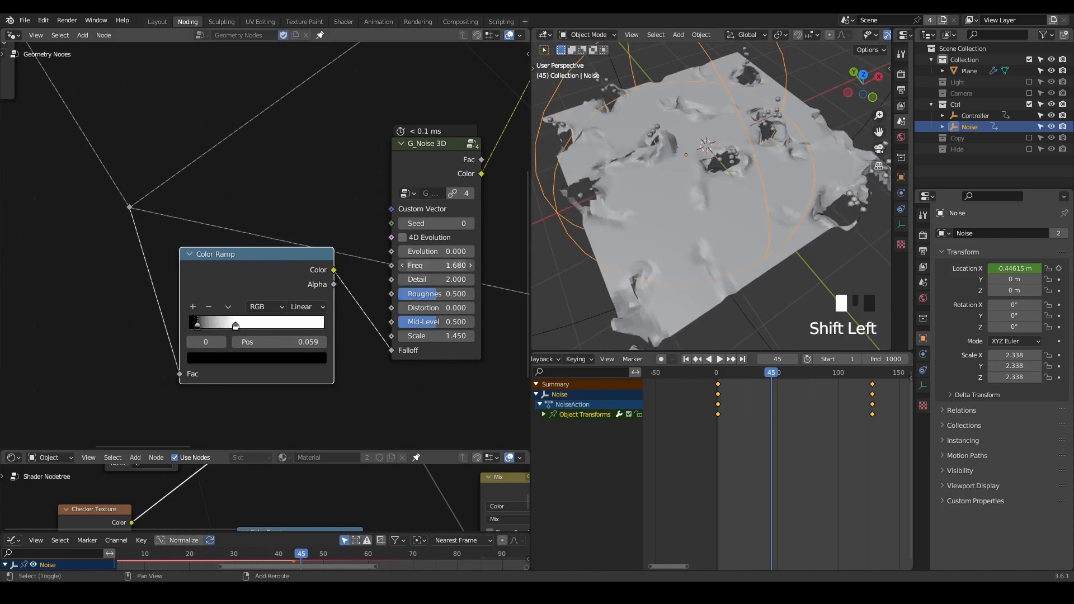
Replay the animation from the start to frame 68 to check the displaced burning grid
scroll(705, 168, "down", 2)
key("space")
key("space")
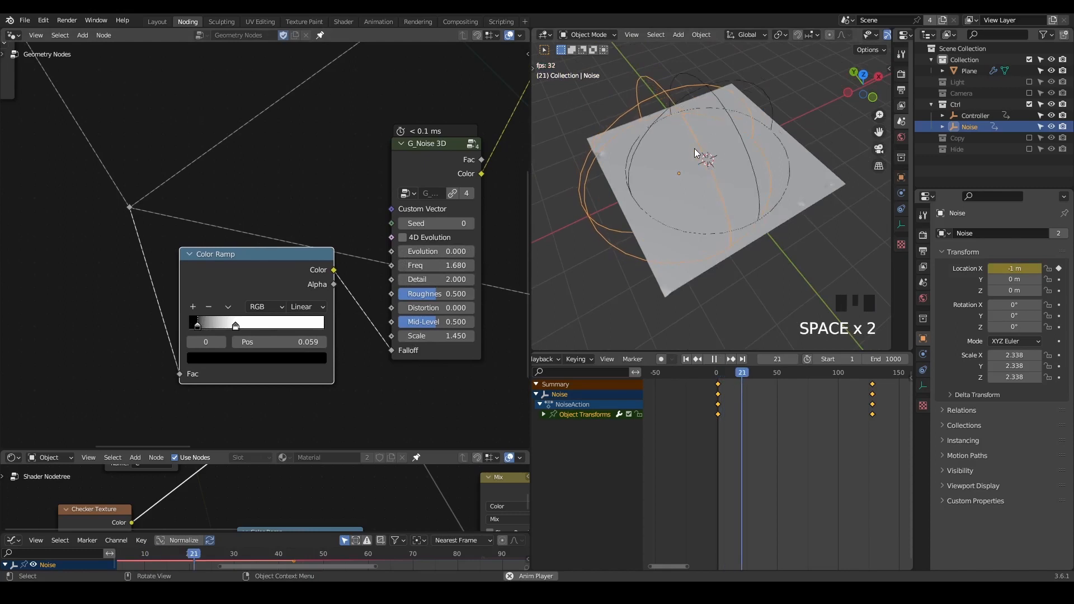
key("space")
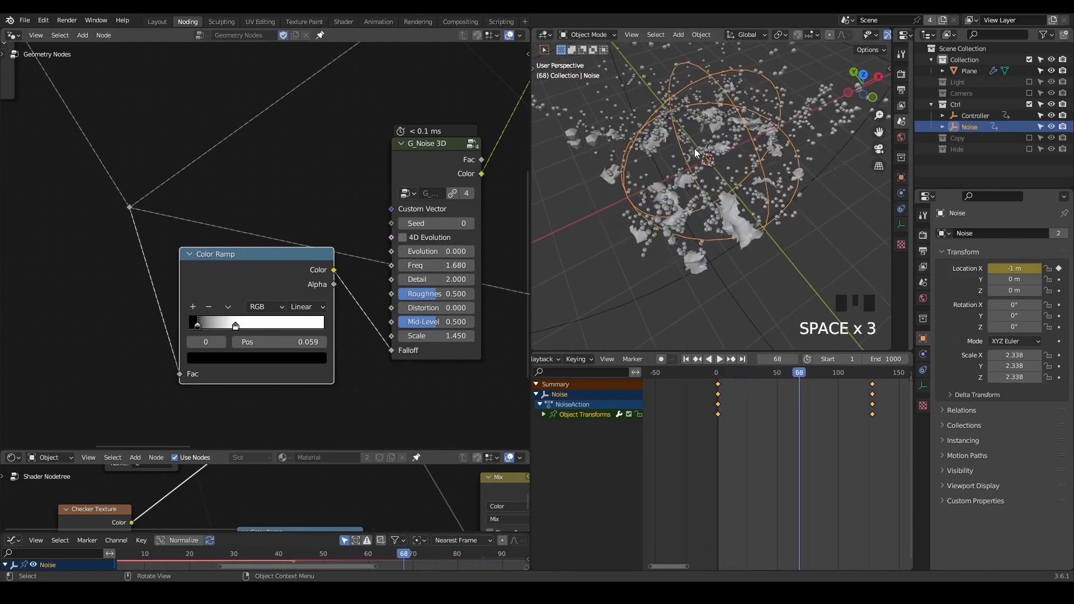
Select the upstream nodes from Grid to Add, including the proximity falloff group, and reposition them together beside the downstream network
middle_click_drag(492, 61, 422, 171)
middle_click_drag(285, 212, 375, 186)
middle_click_drag(240, 203, 327, 189)
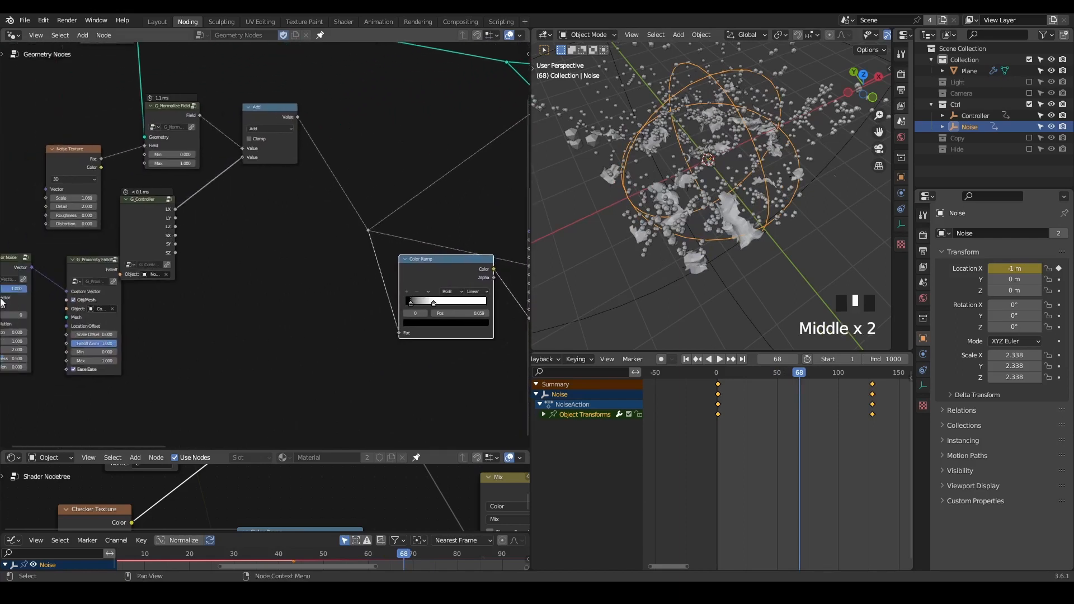
middle_click_drag(75, 270, 112, 281)
middle_click_drag(413, 212, 314, 232, "ctrl")
left_click_drag(157, 120, 43, 304)
key("g")
left_click(199, 169)
Review the complete node network and examine the burnt grid and its ember instances from a lower angle
middle_click_drag(199, 169, 286, 253)
scroll(196, 254, "down", 4)
scroll(287, 254, "down", 1)
middle_click_drag(735, 211, 807, 150)
middle_click_drag(805, 234, 807, 177)
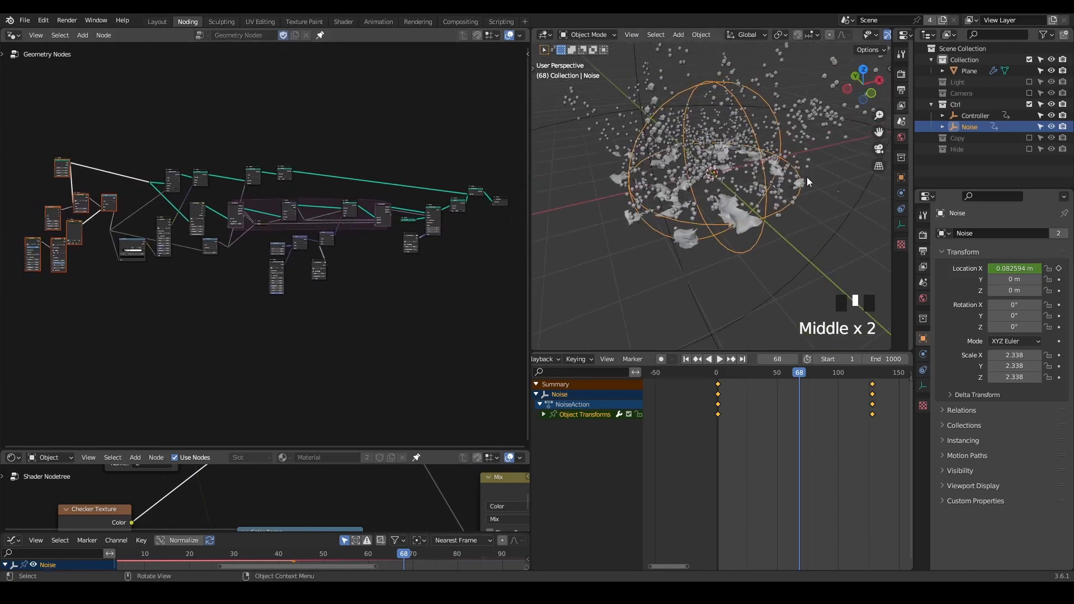
key("shift+space")
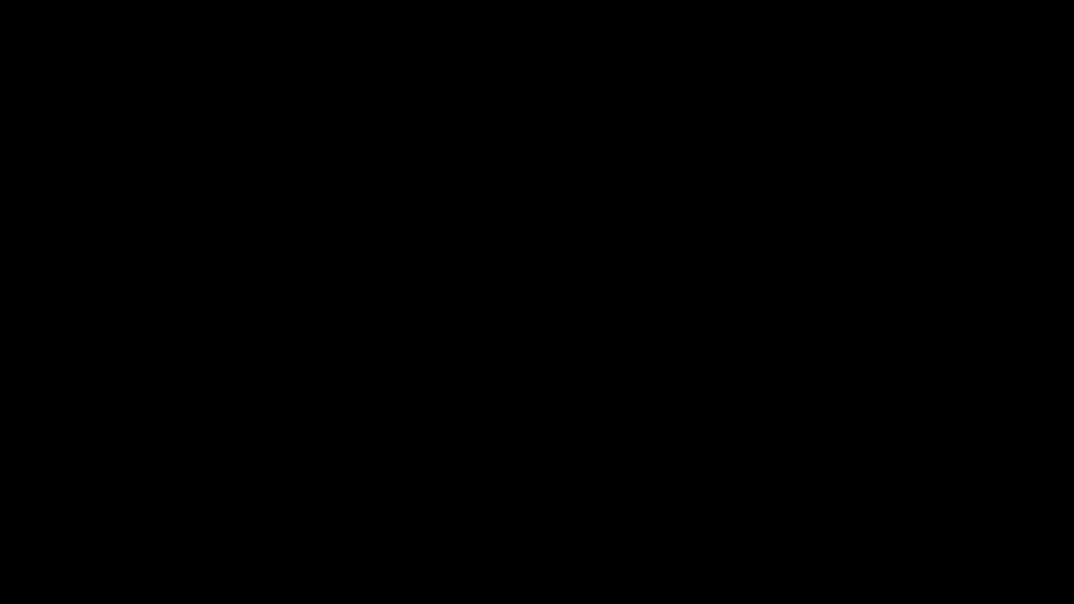